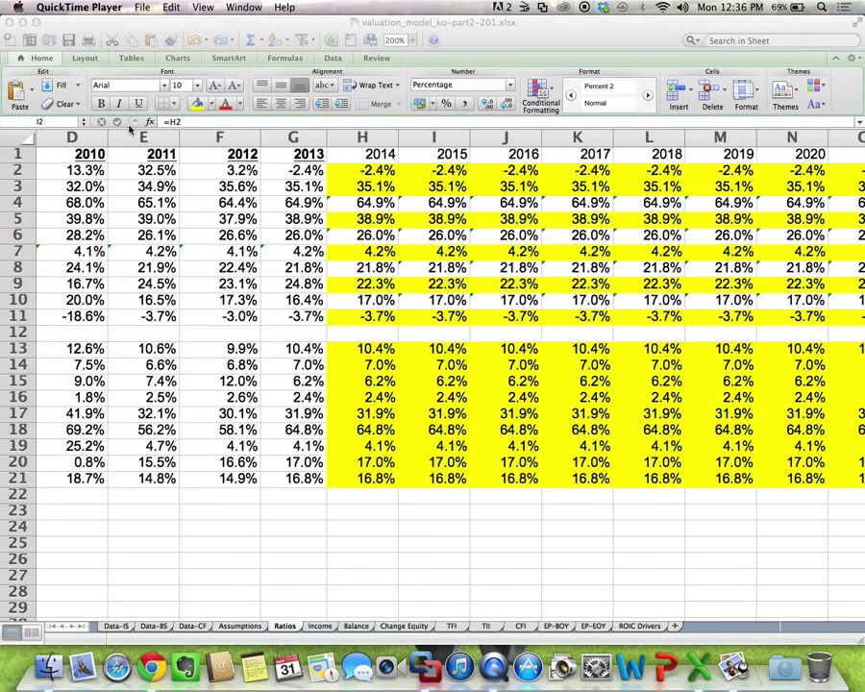
Step: Bring the ELMS course's KO files folder in Chrome to the front
click(151, 667)
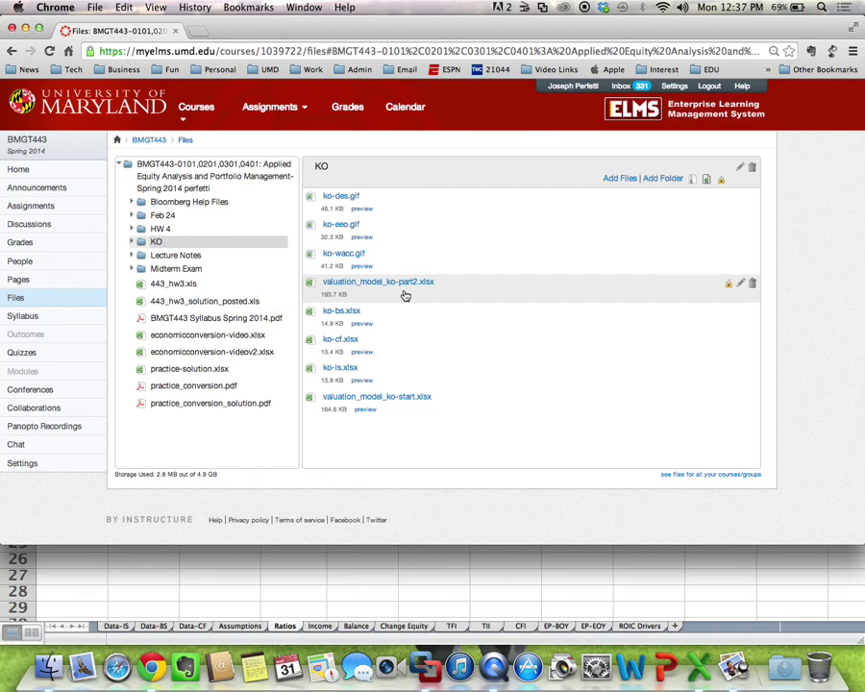
Step: Return from the ELMS files page to the valuation workbook's Ratios sheet in Excel
click(404, 593)
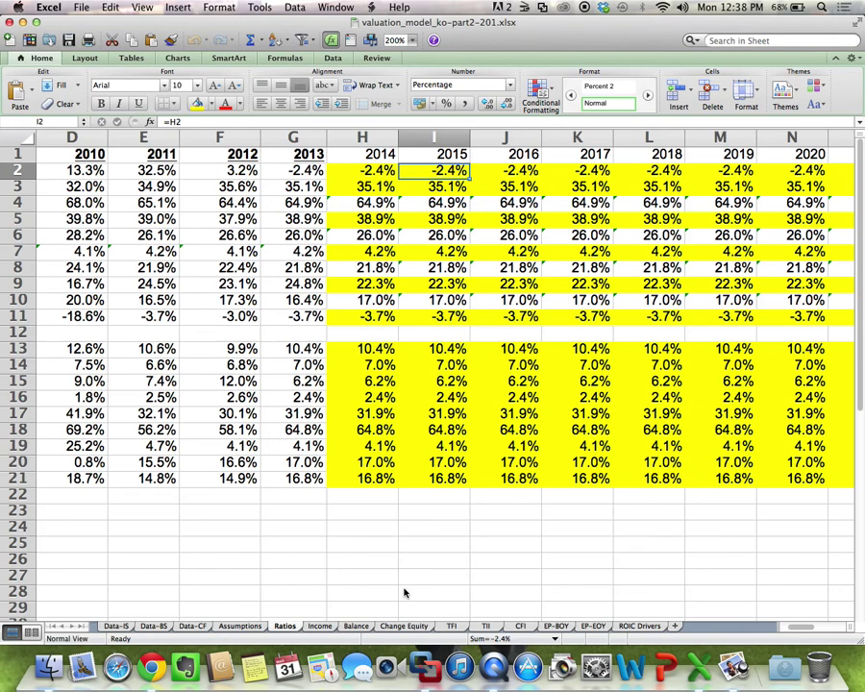
click(734, 664)
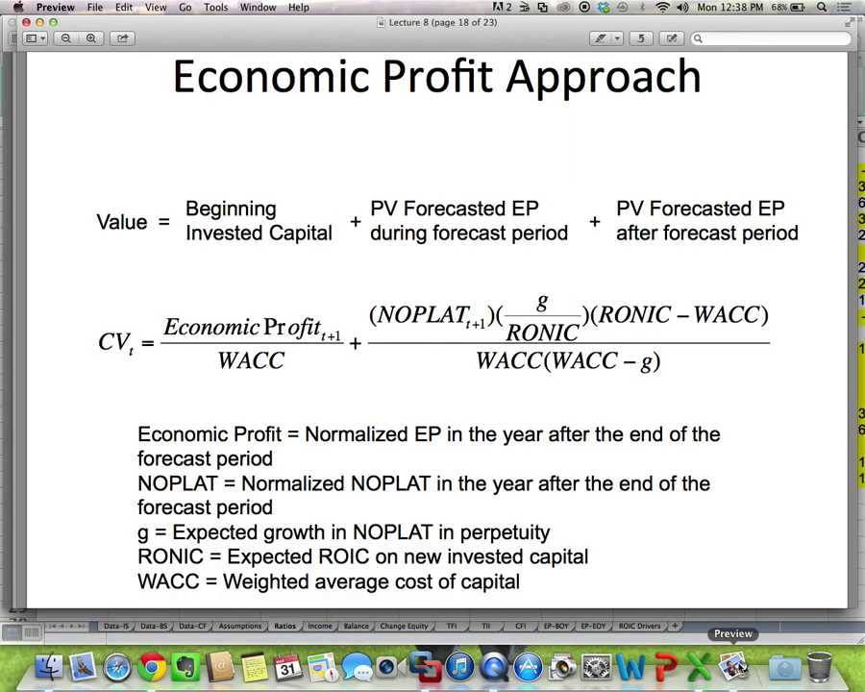
click(258, 6)
click(297, 79)
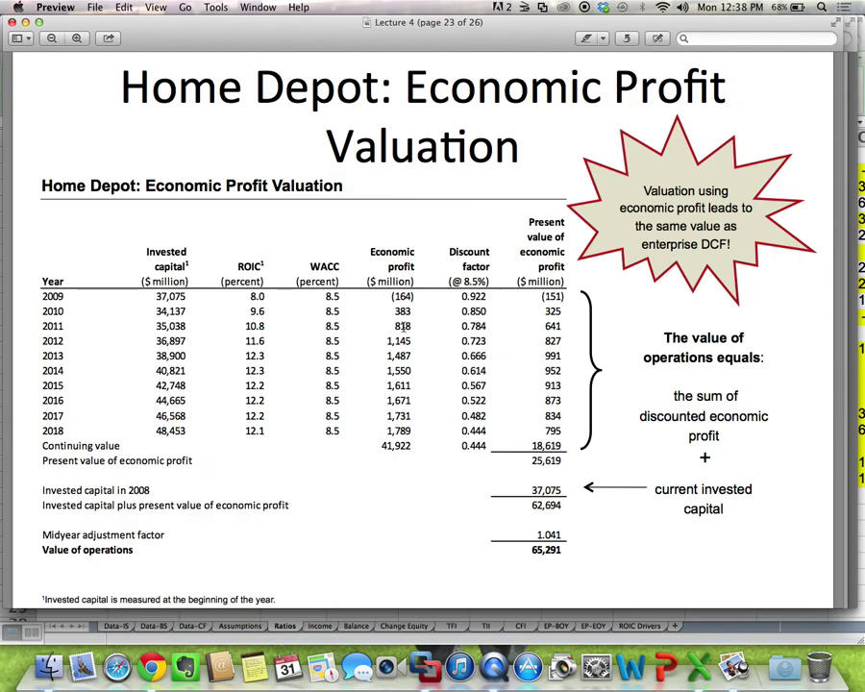
scroll(556, 392, up, 3)
scroll(557, 392, up, 20)
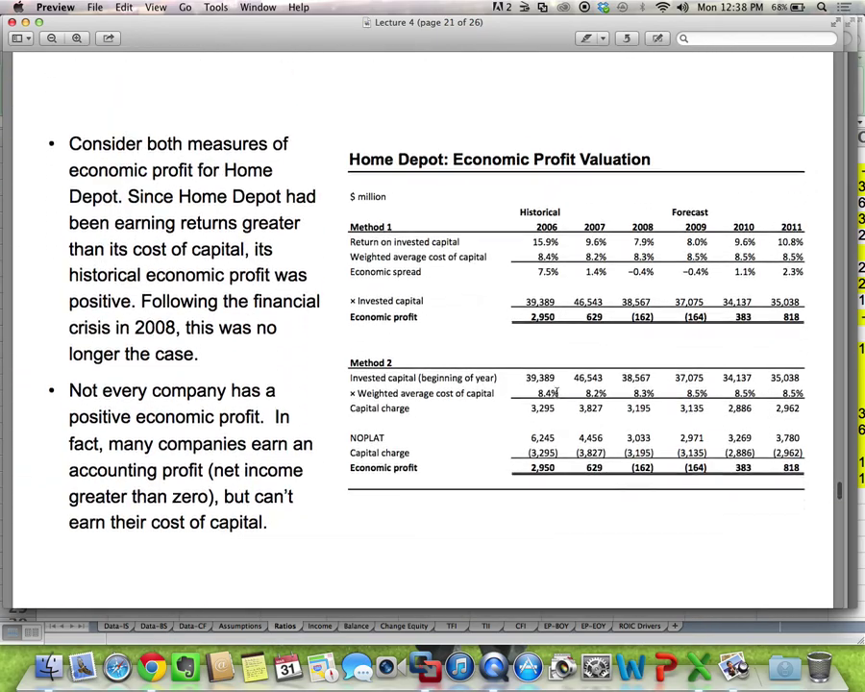
scroll(556, 392, up, 20)
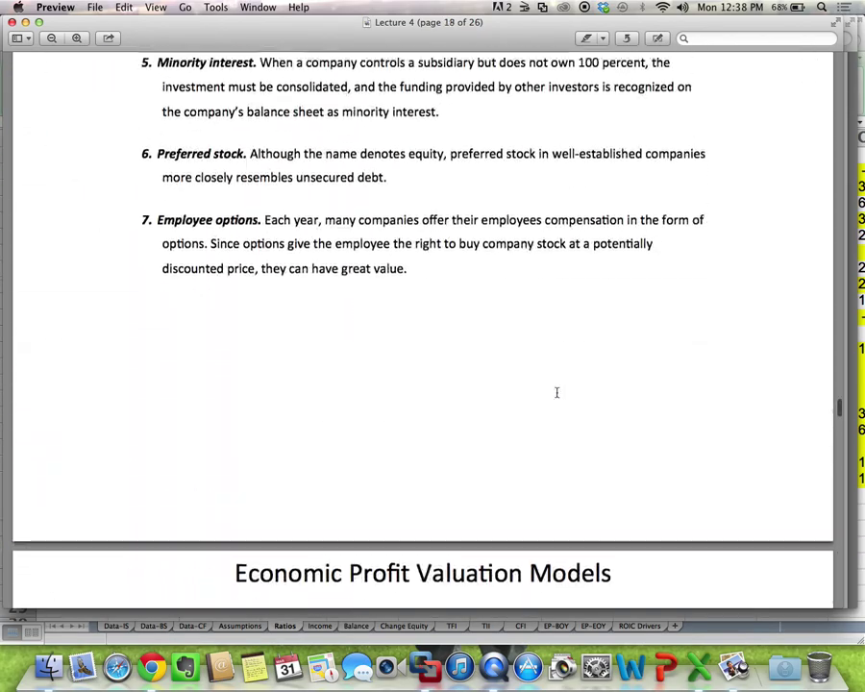
scroll(556, 392, up, 12)
scroll(556, 392, down, 8)
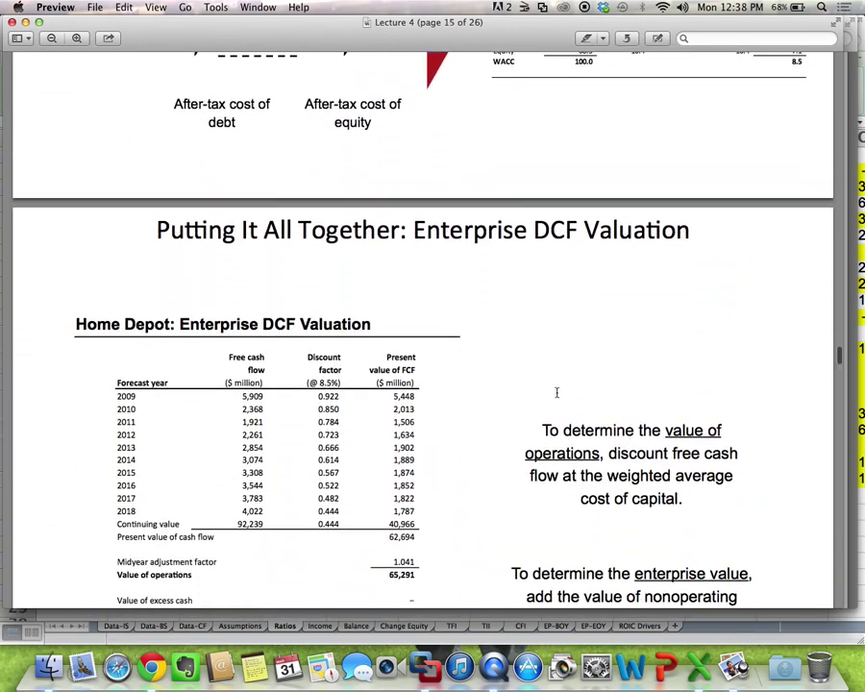
scroll(556, 392, down, 1)
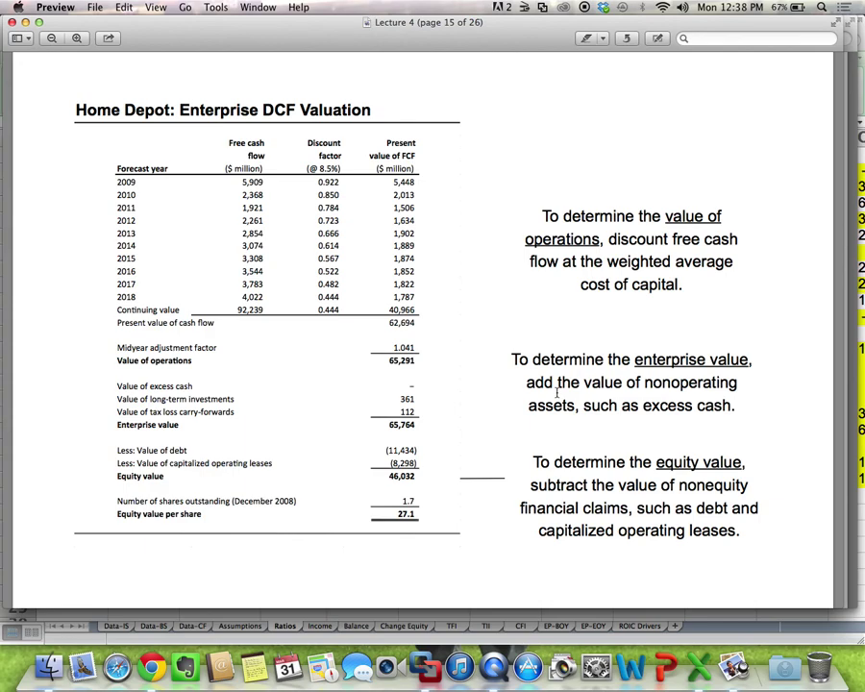
click(706, 665)
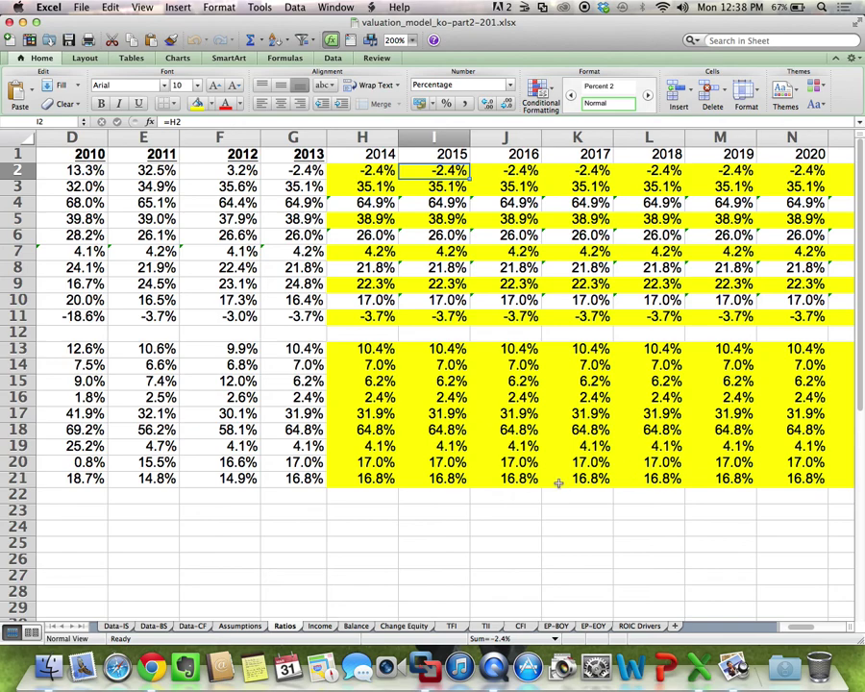
Step: Add a new blank worksheet named 'DCF Valuation'
click(677, 626)
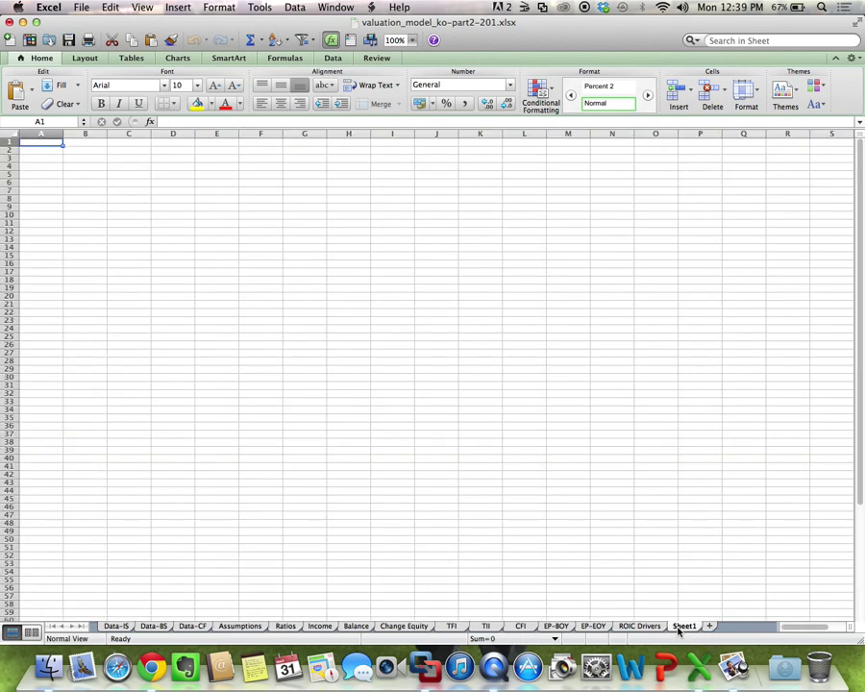
double_click(683, 625)
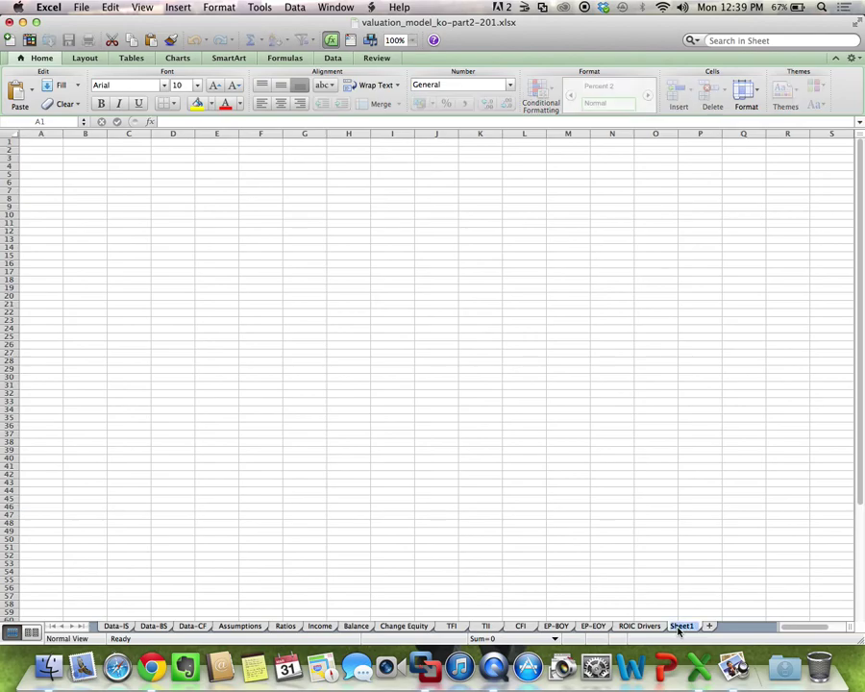
text(DCF Valuation)
click(669, 500)
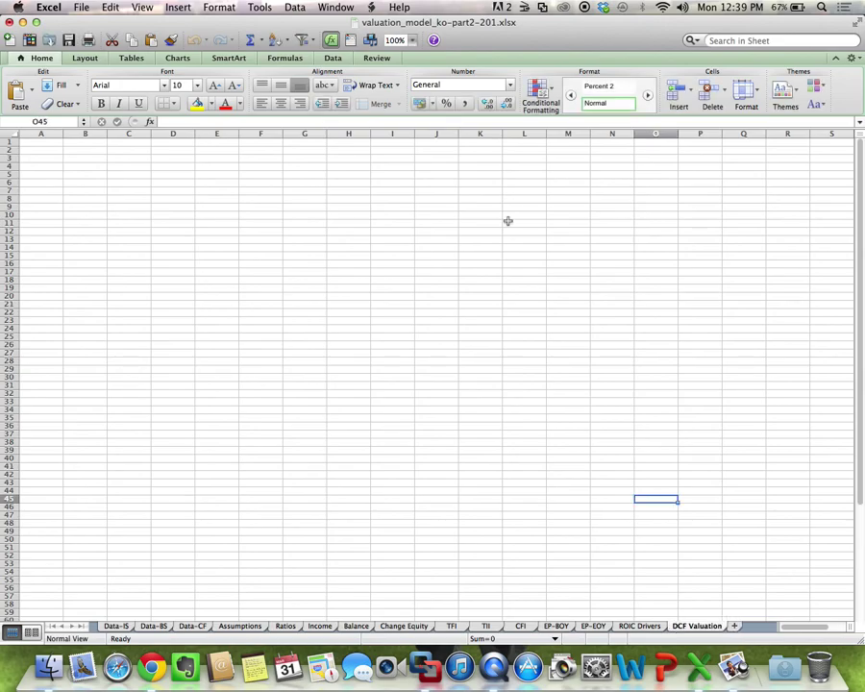
Step: Zoom the DCF Valuation sheet to 200%, then switch to the Home Depot DCF slide in Preview
click(412, 39)
click(414, 48)
click(411, 52)
click(407, 56)
scroll(428, 319, up, 5)
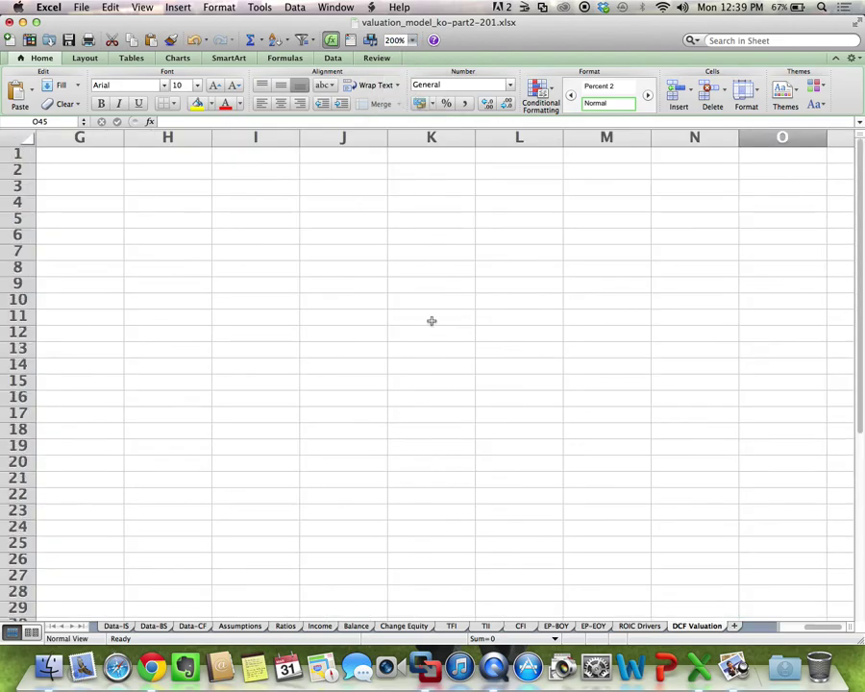
click(286, 319)
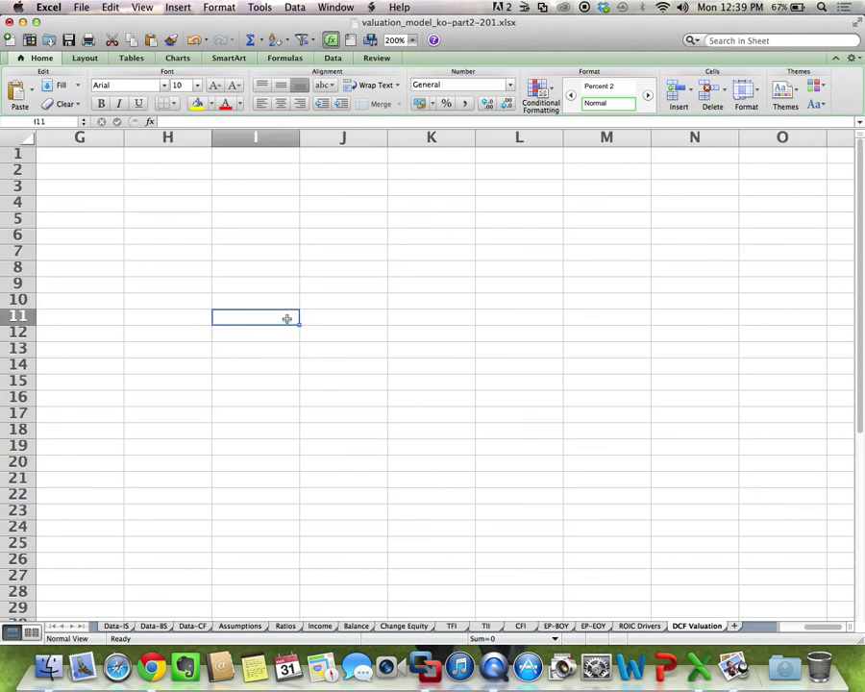
scroll(286, 317, left, 6)
scroll(285, 317, up, 3)
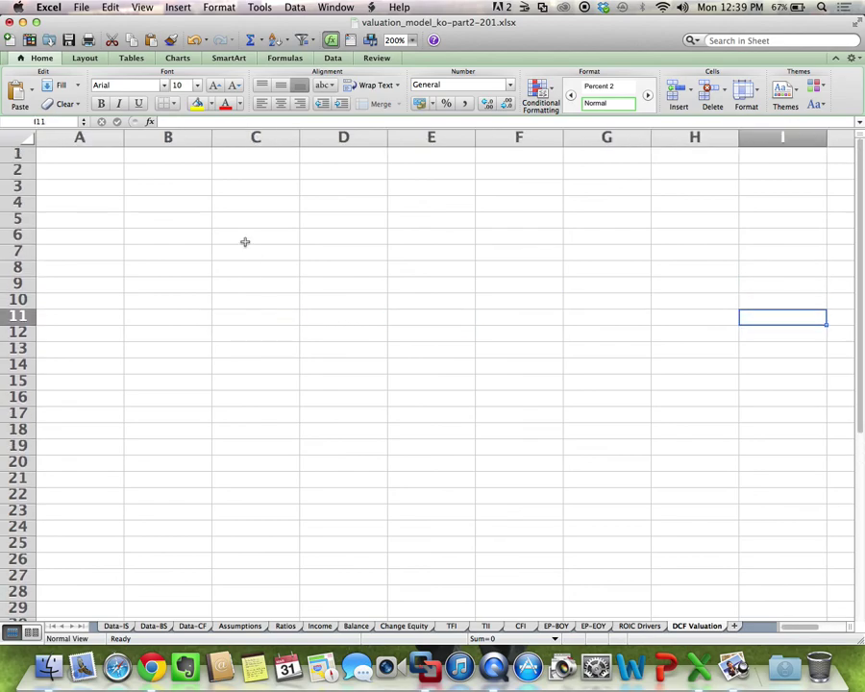
key(super+Tab)
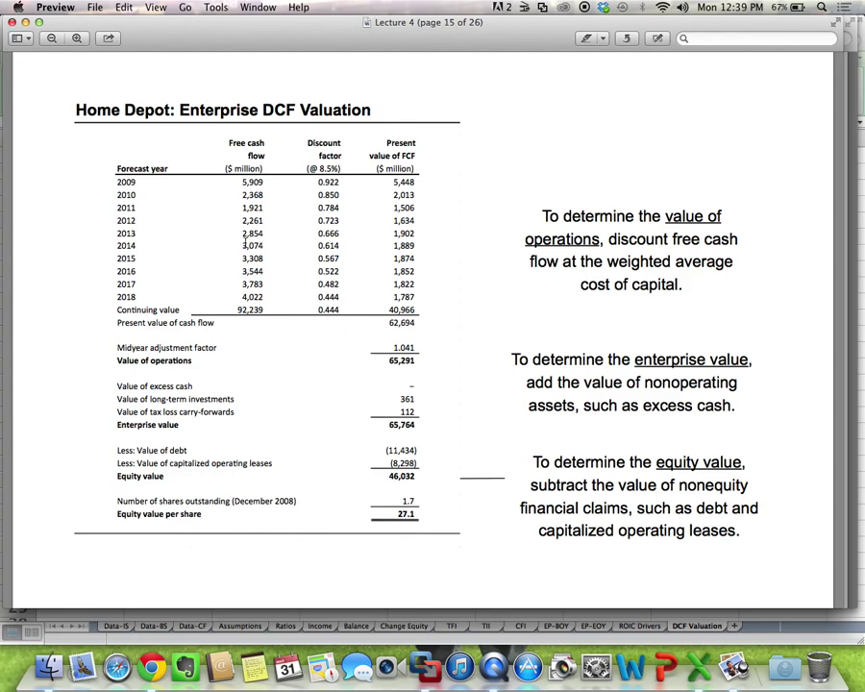
Step: Back in Excel, review the Free Cash Flow row 12 on CFI, then return to DCF Valuation
key(super+Tab)
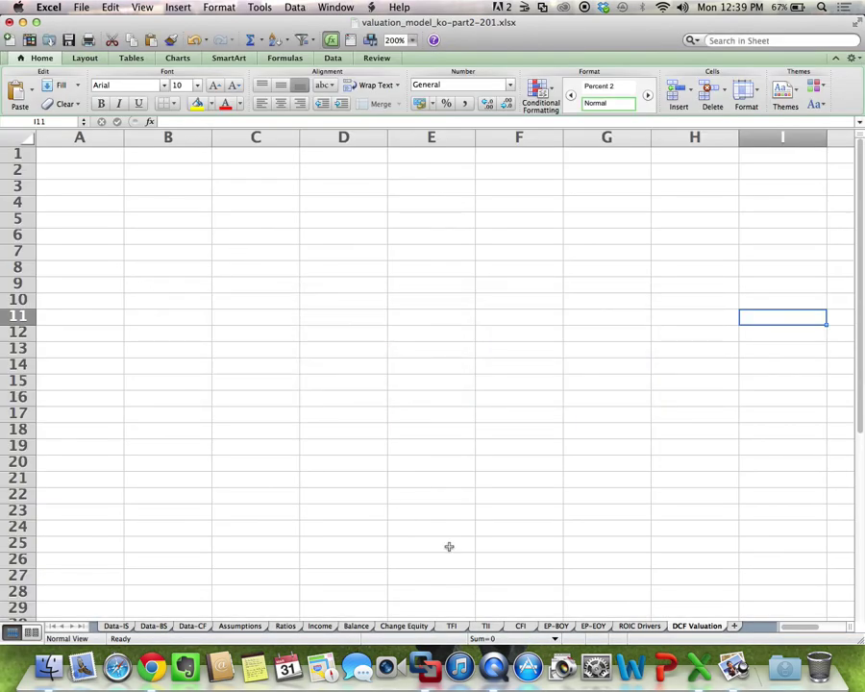
click(520, 626)
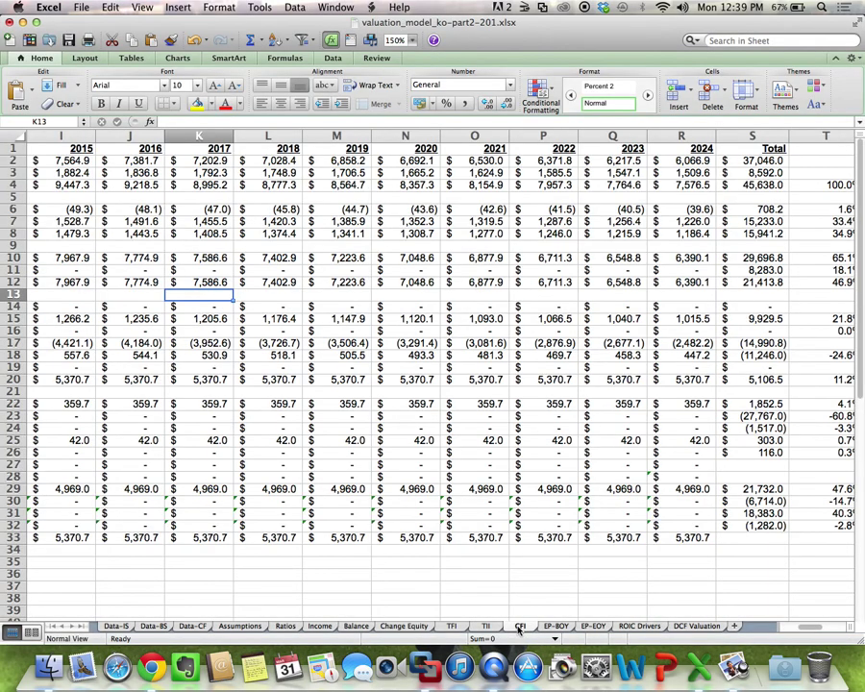
scroll(497, 608, left, 10)
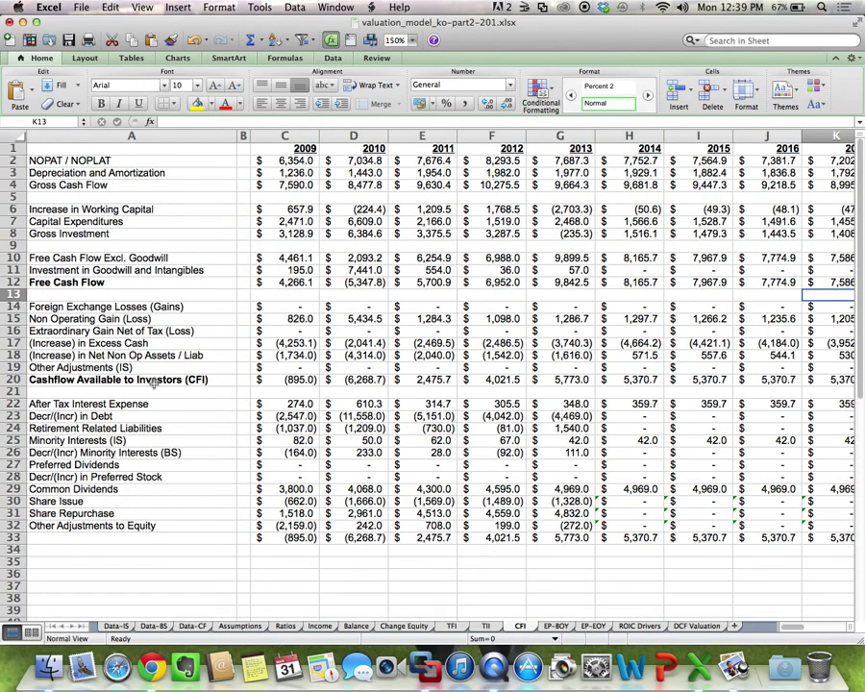
click(13, 282)
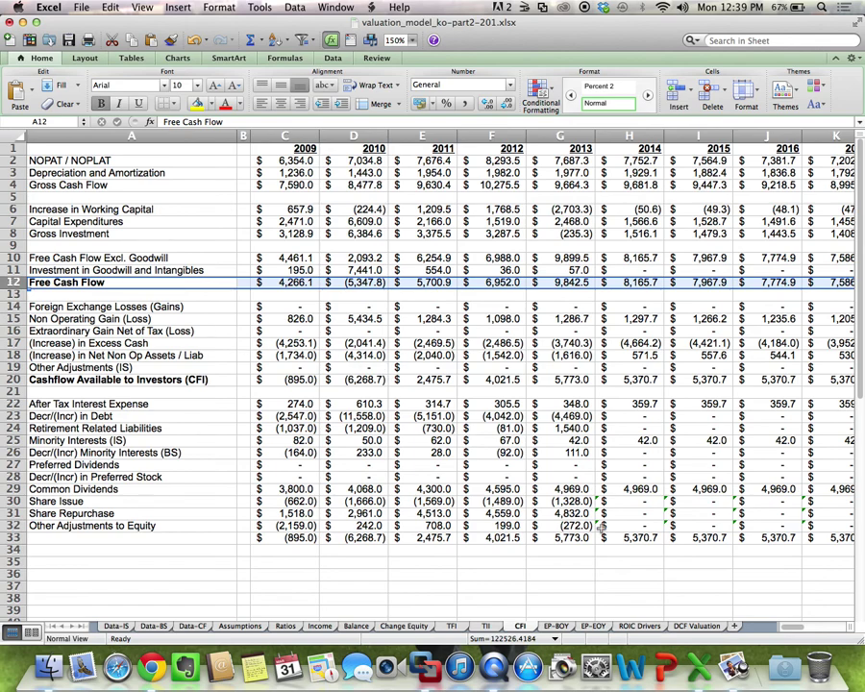
click(685, 627)
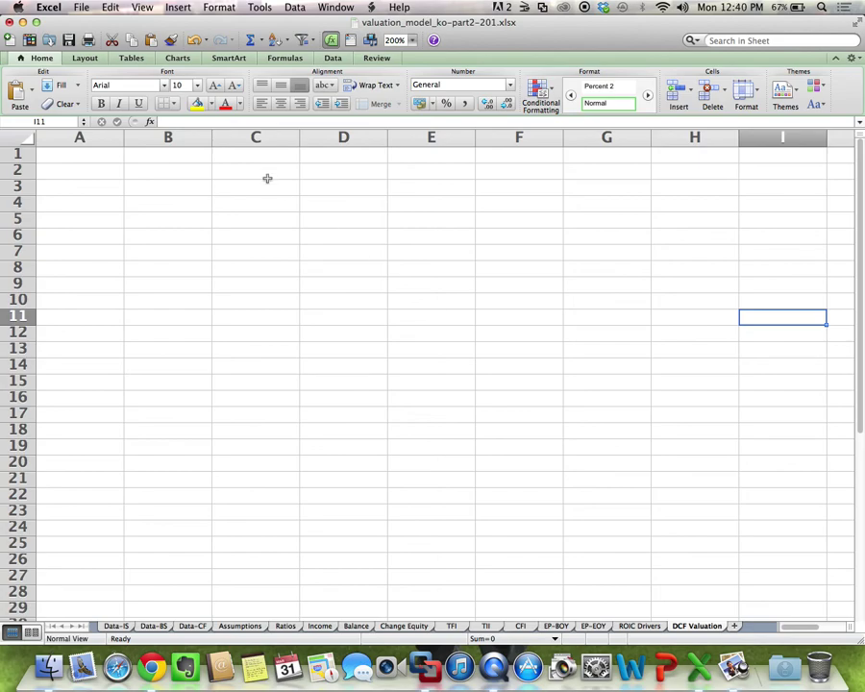
Step: Enter the heading 'Free Cash Flow' in B1 and widen column B to fit
click(192, 156)
text(Free)
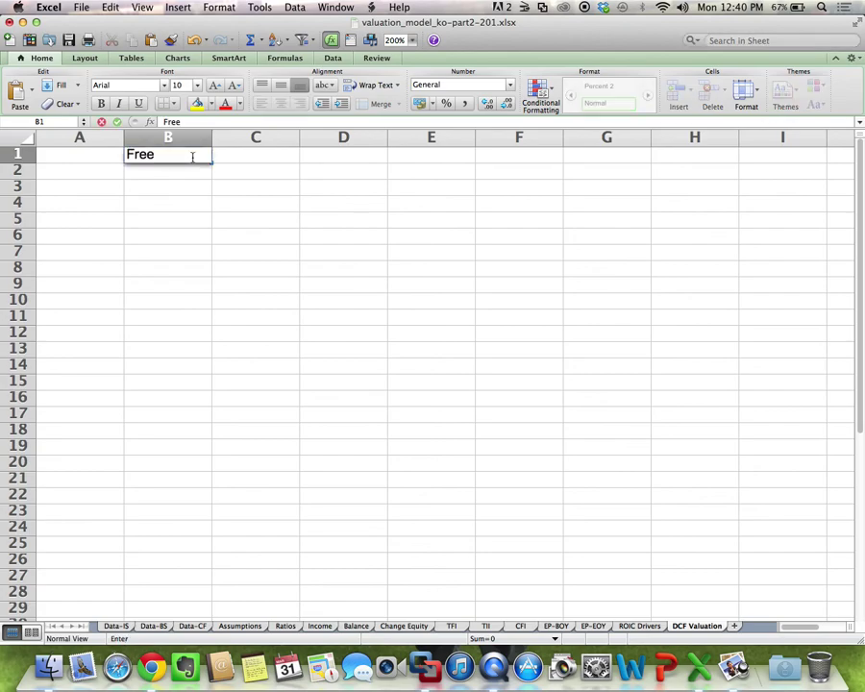
text( Cash Flow)
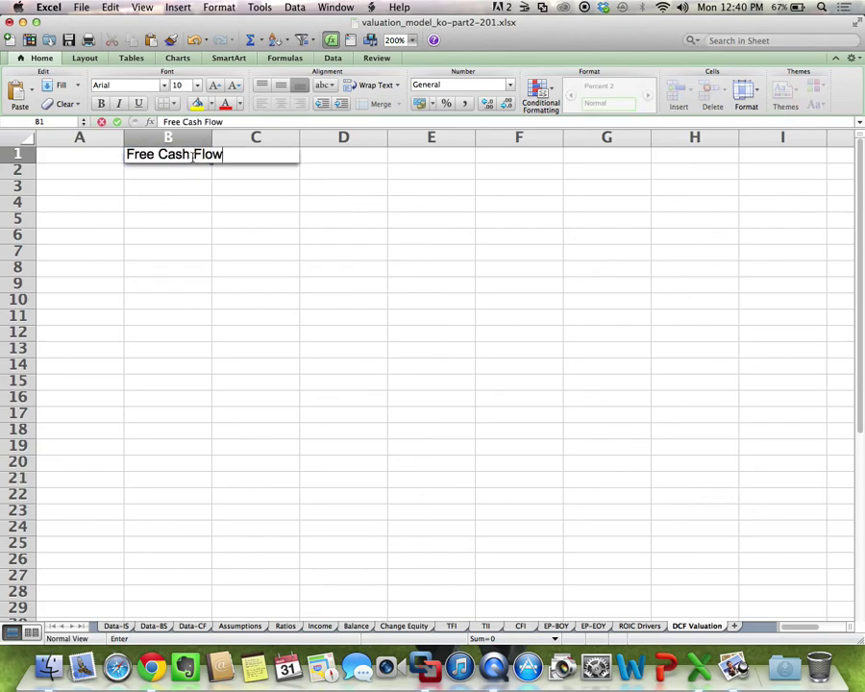
key(Return)
drag(211, 137, 240, 136)
Step: Link A2 to the 2014 year in Ratios!H1 and set A3 to =A2+1
click(101, 169)
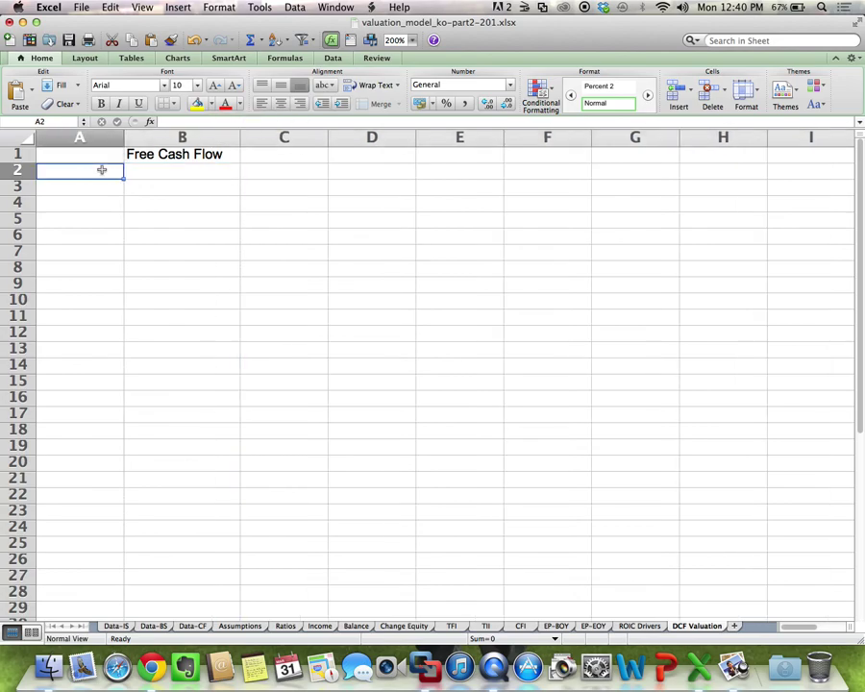
text(=)
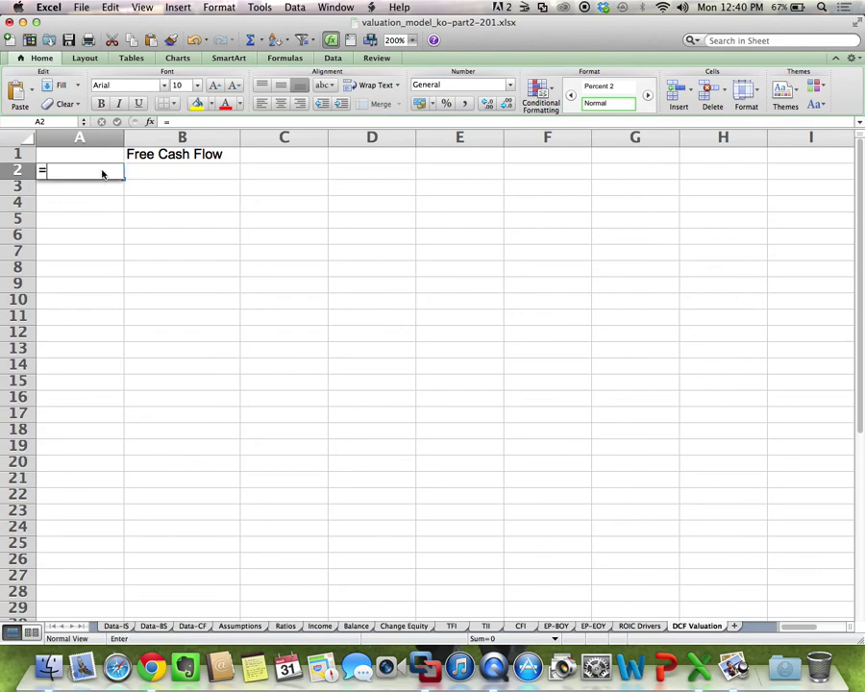
click(285, 626)
click(367, 155)
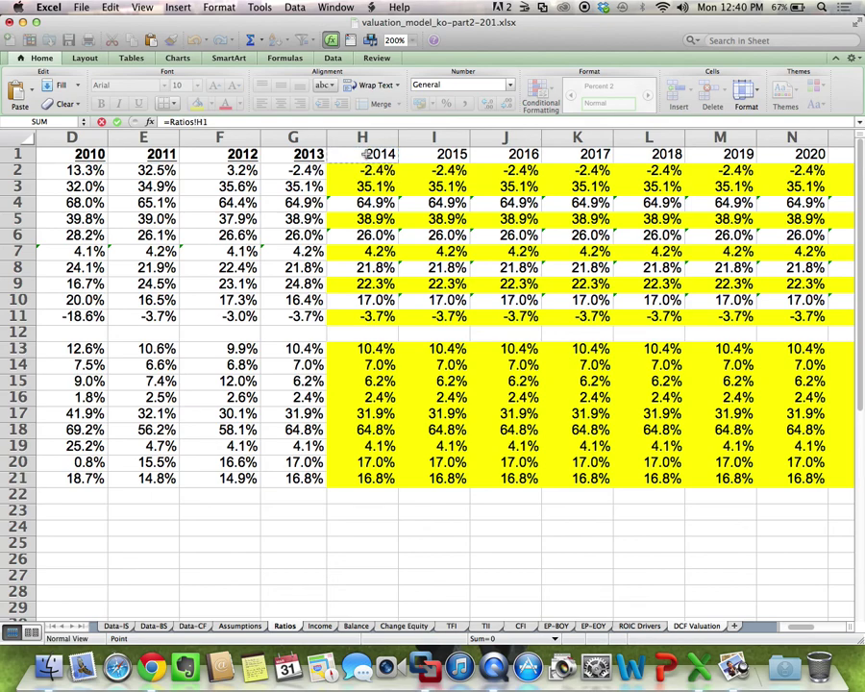
key(Return)
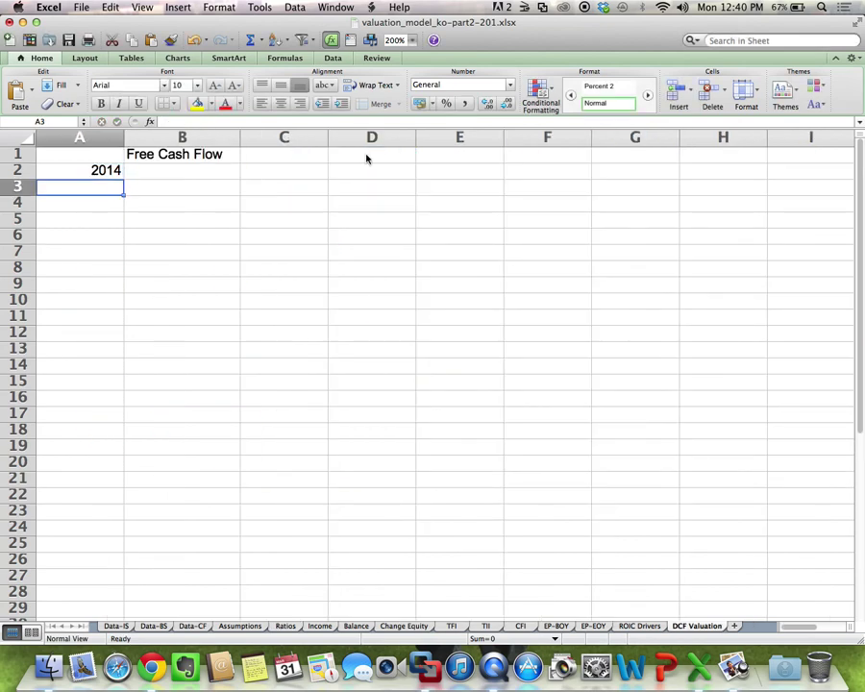
text(=)
key(Up)
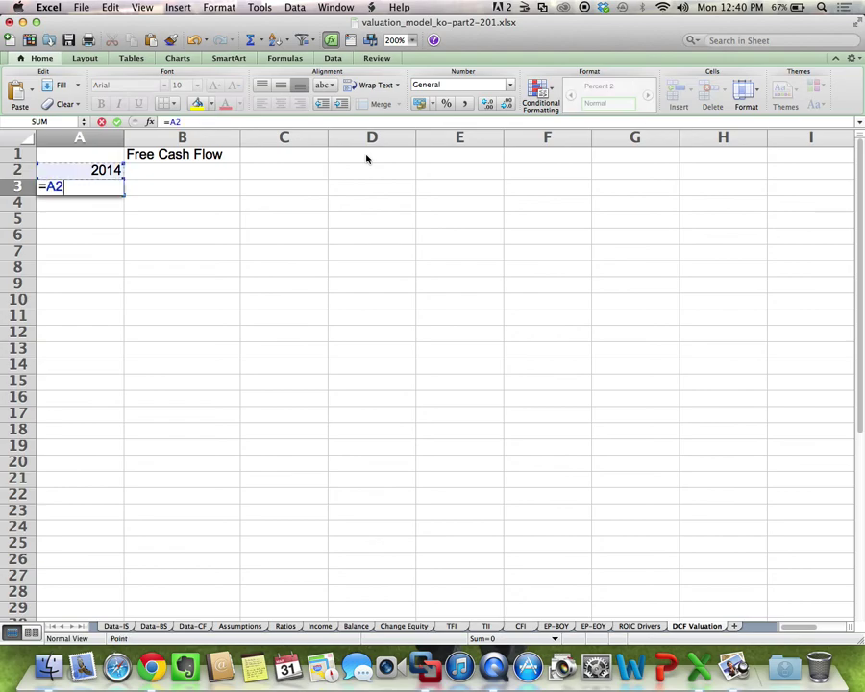
text(+1)
key(Return)
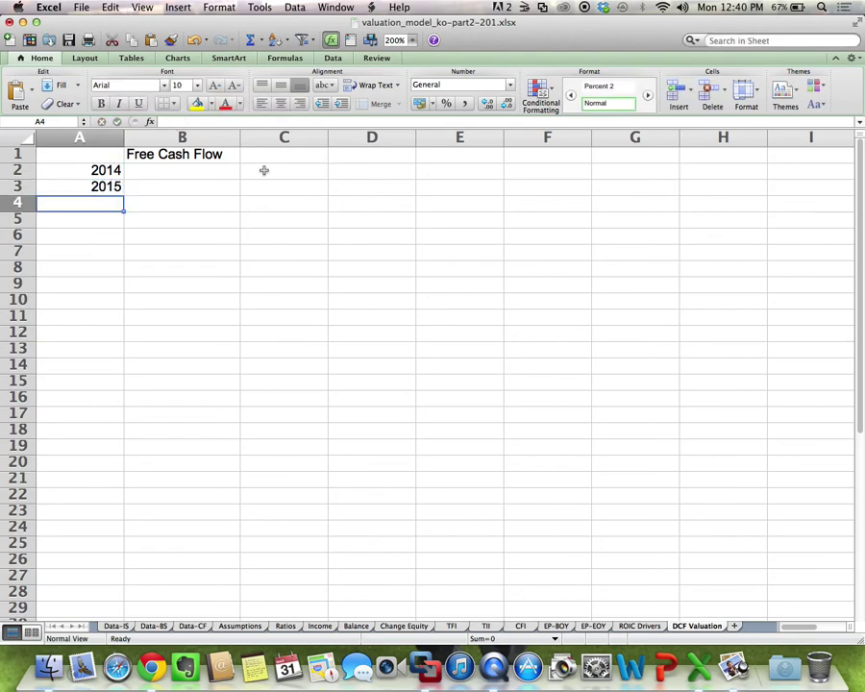
Step: Copy the next-year formula down column A so the years run through 2023
click(113, 187)
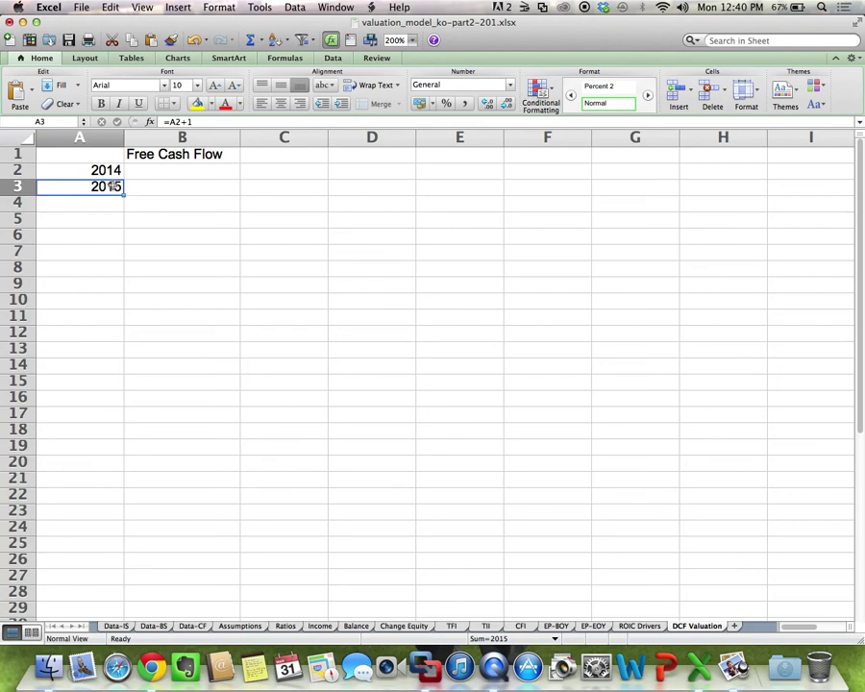
key(super+c)
drag(114, 186, 102, 301)
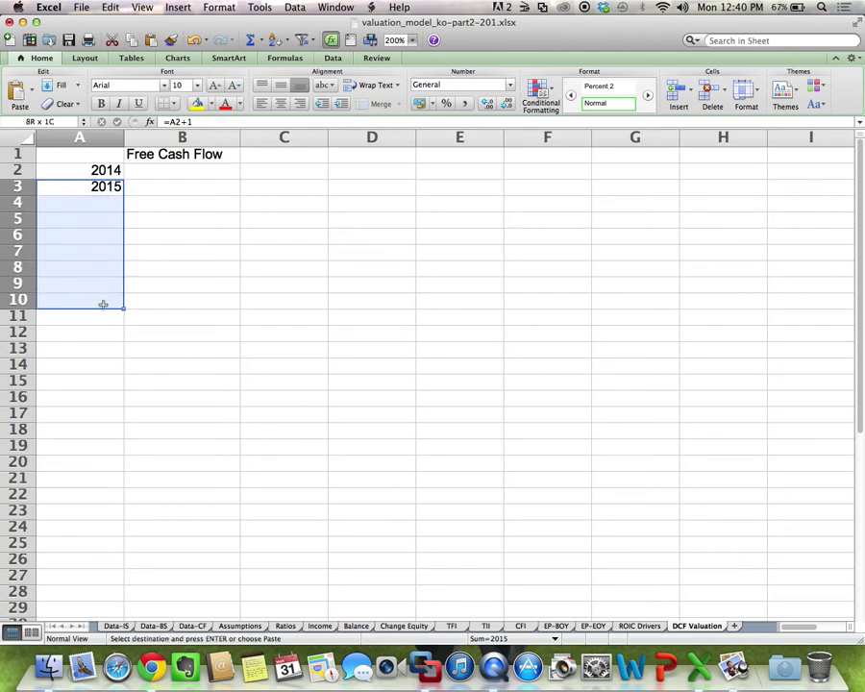
key(super+v)
click(91, 317)
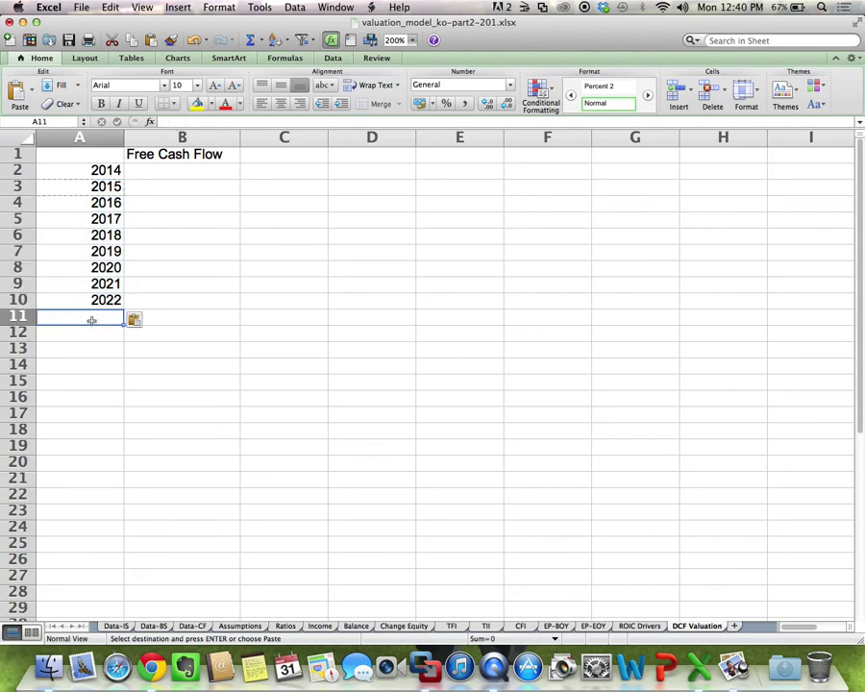
key(super+v)
click(217, 304)
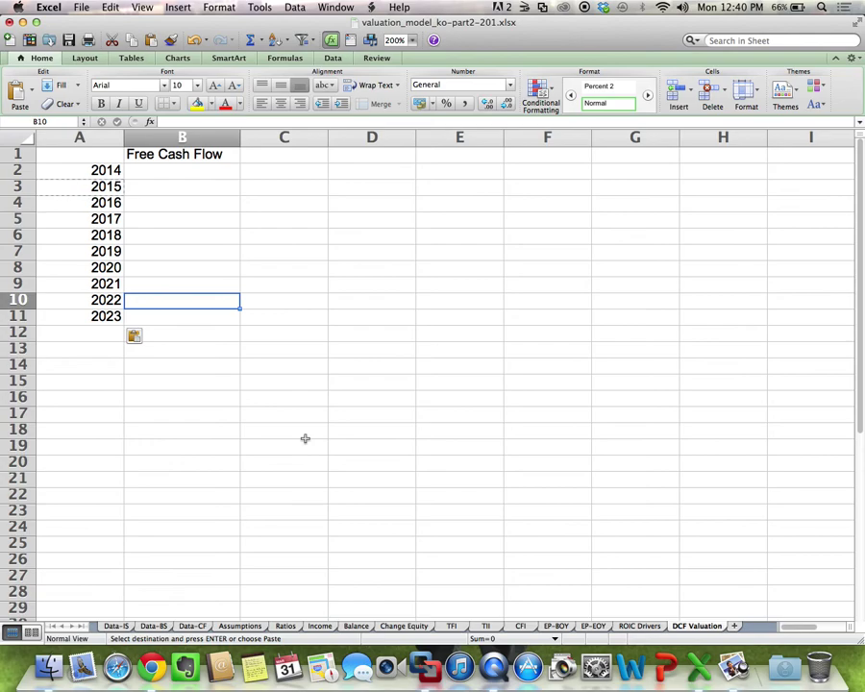
Step: Inspect the formula behind the 2014 Free Cash Flow on the CFI sheet
click(226, 174)
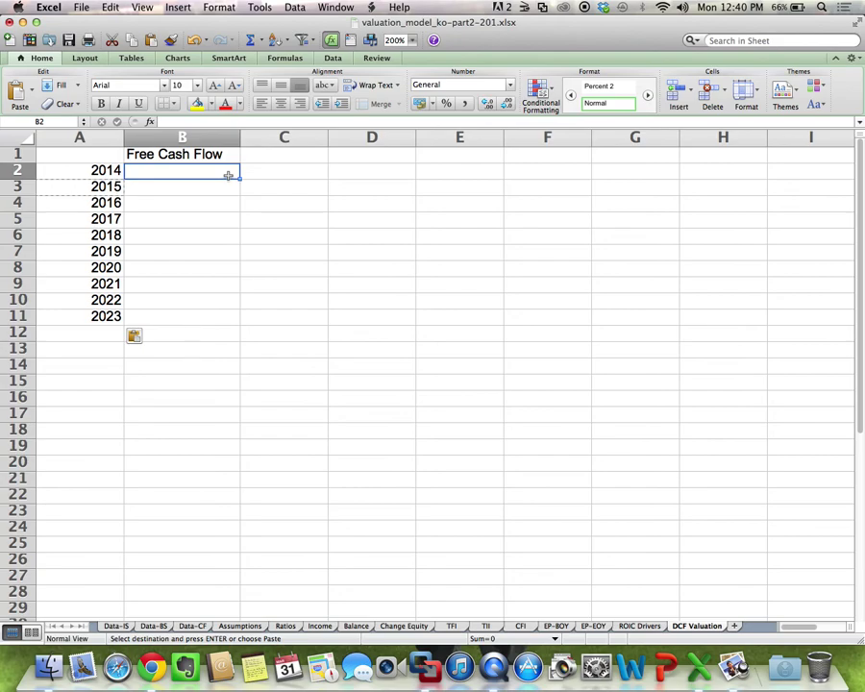
click(520, 626)
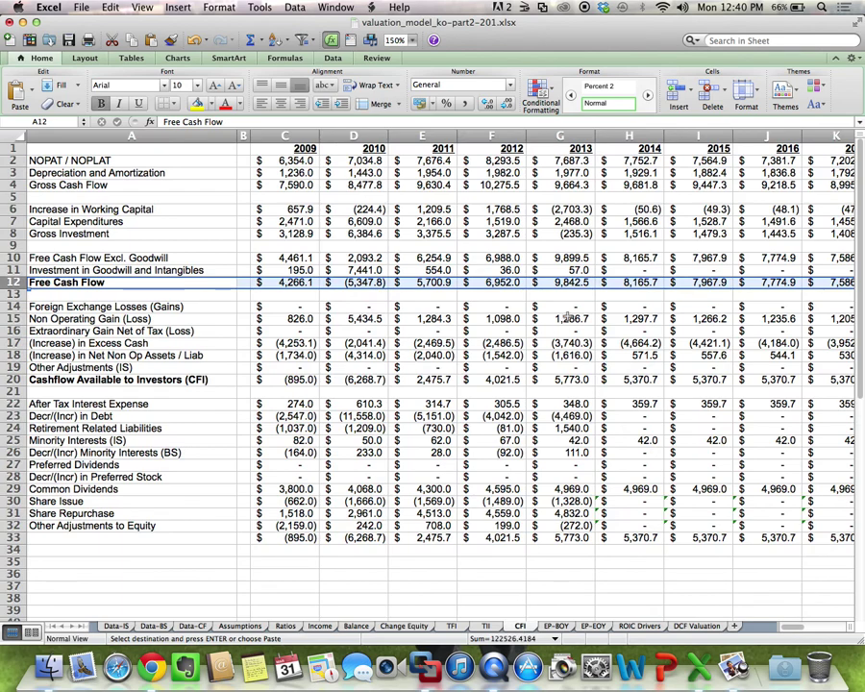
click(629, 135)
click(642, 281)
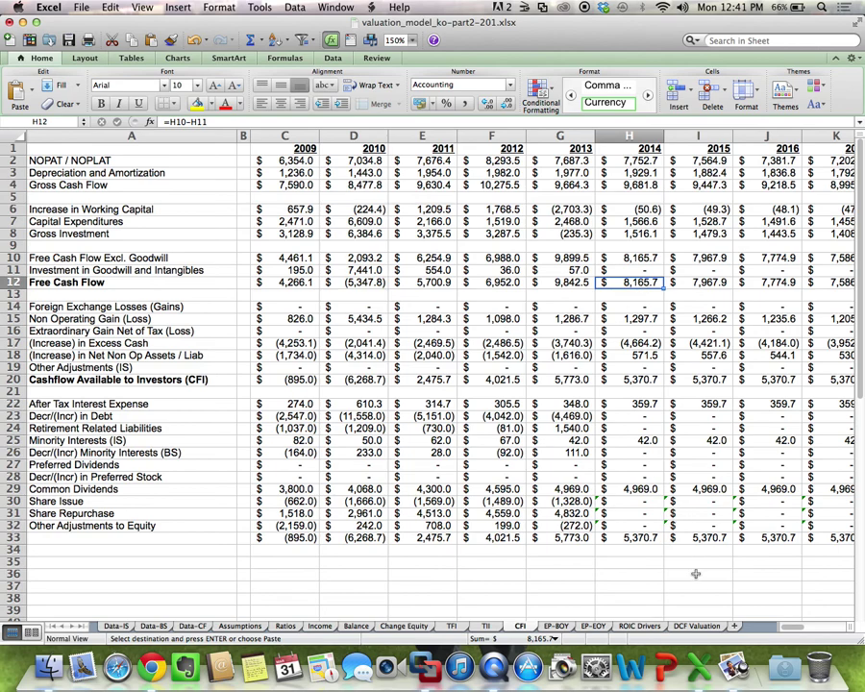
click(697, 625)
Step: Link the 2014–2017 Free Cash Flow cells to the matching CFI row 12 values
text(=)
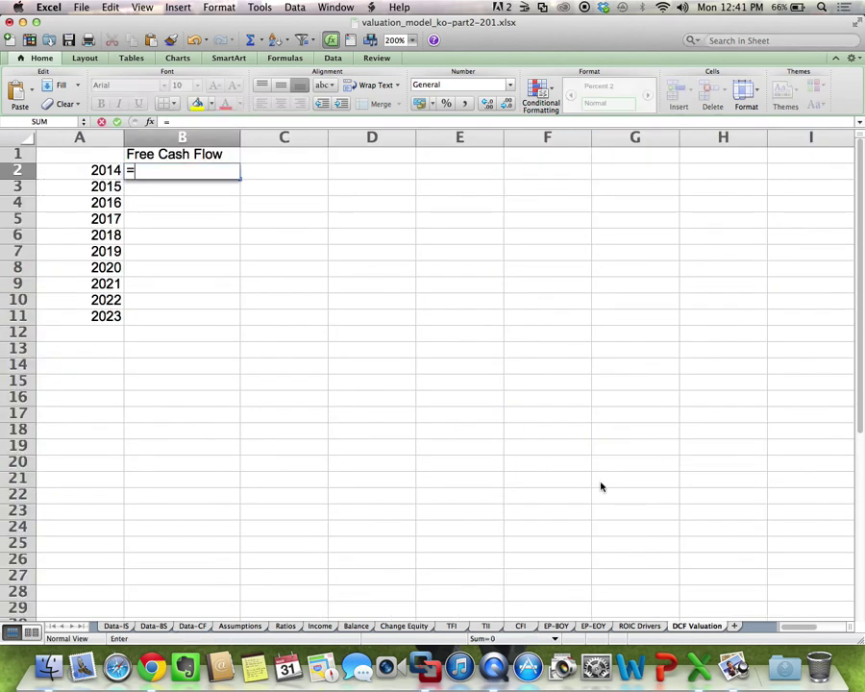
click(520, 625)
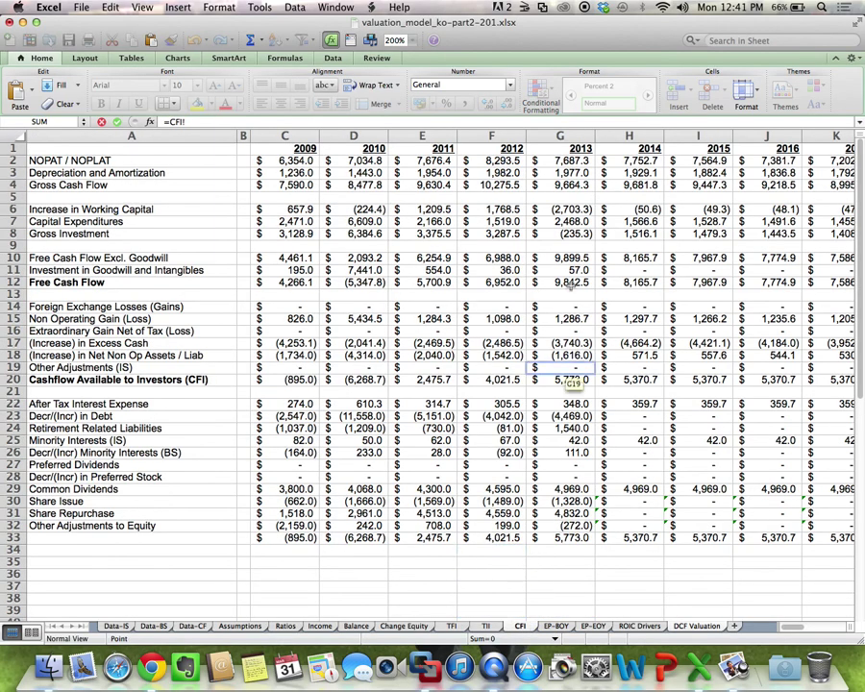
click(634, 282)
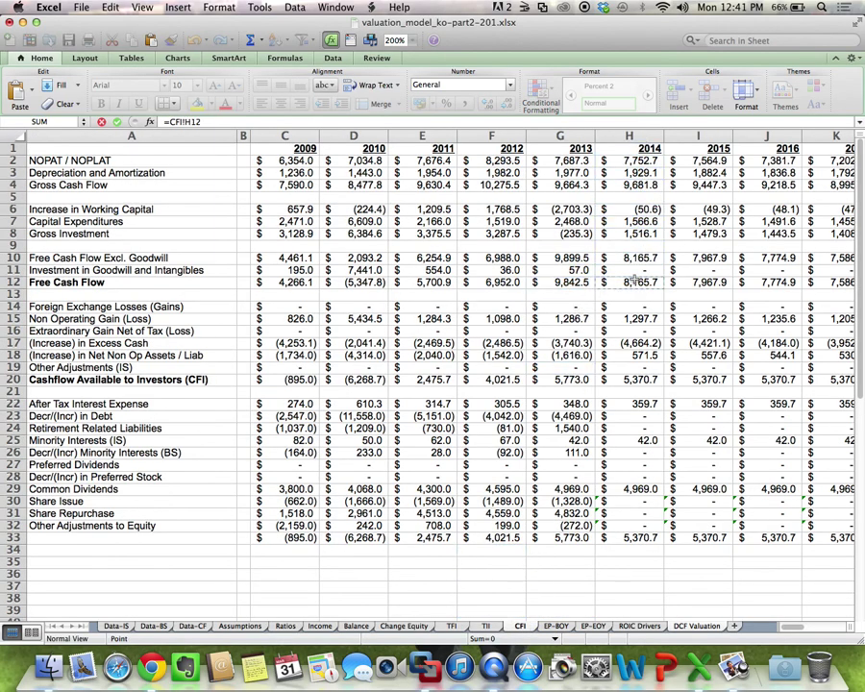
key(Return)
text(=)
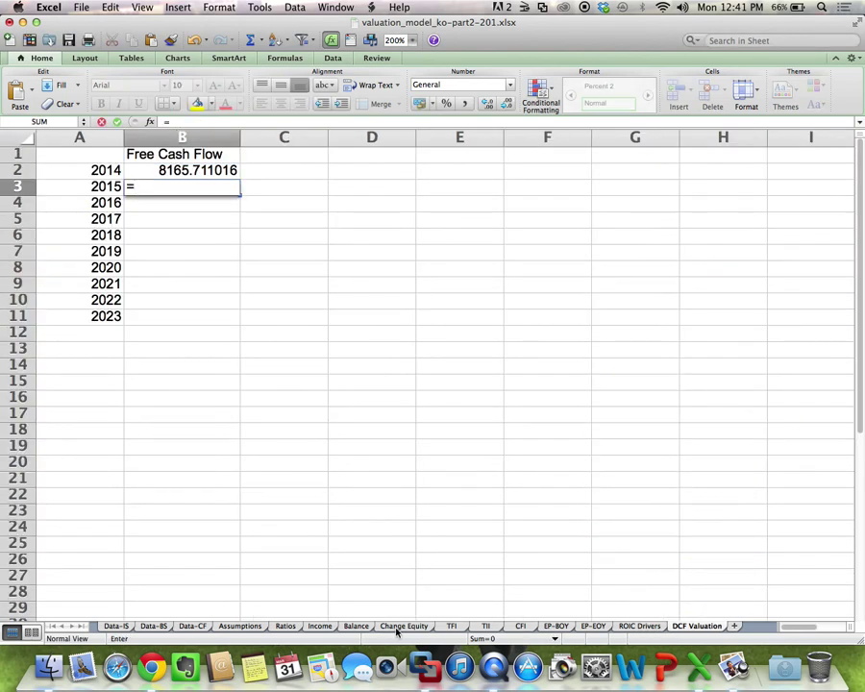
click(518, 626)
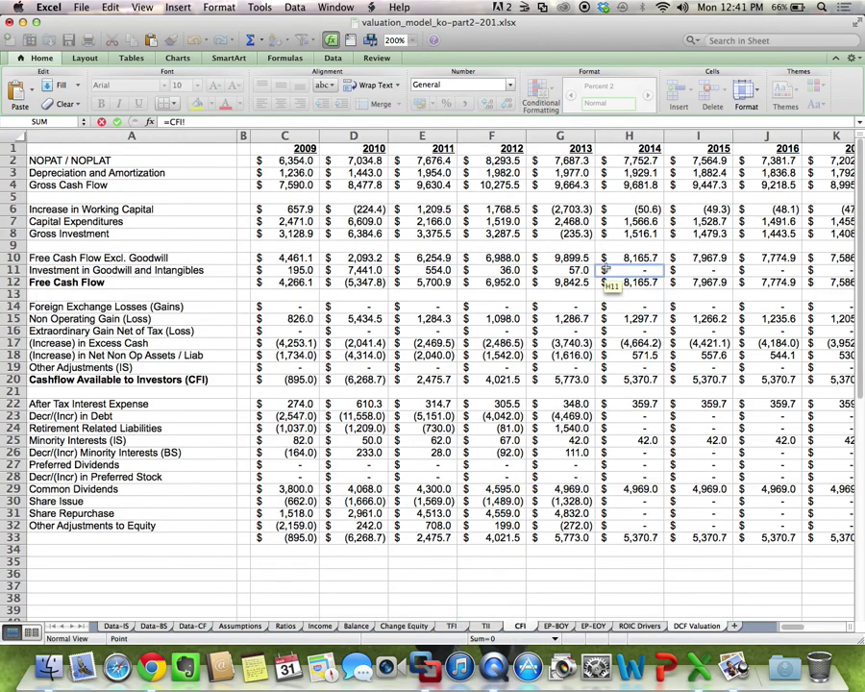
click(700, 281)
key(Return)
text(=)
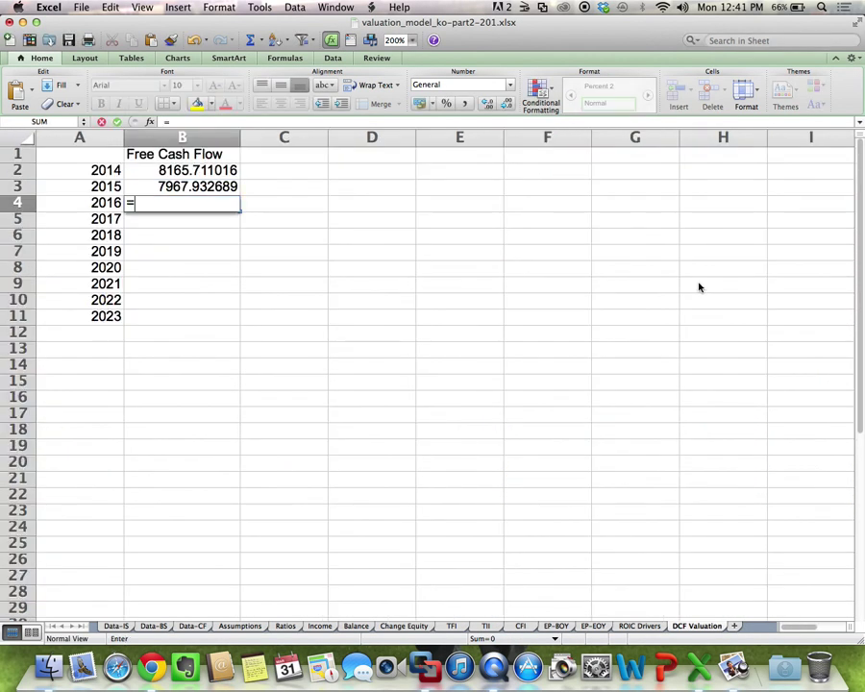
click(522, 627)
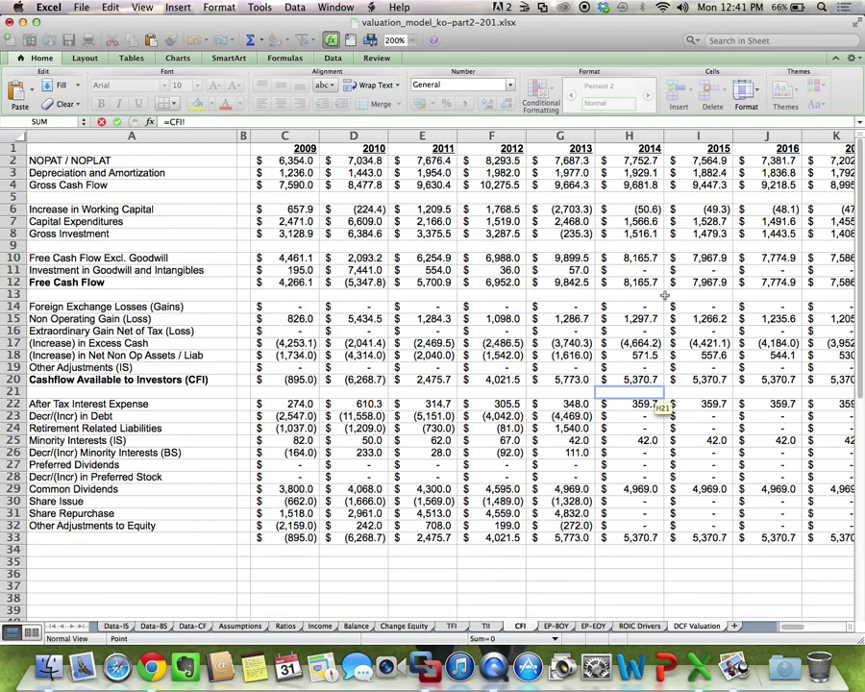
click(757, 282)
key(Return)
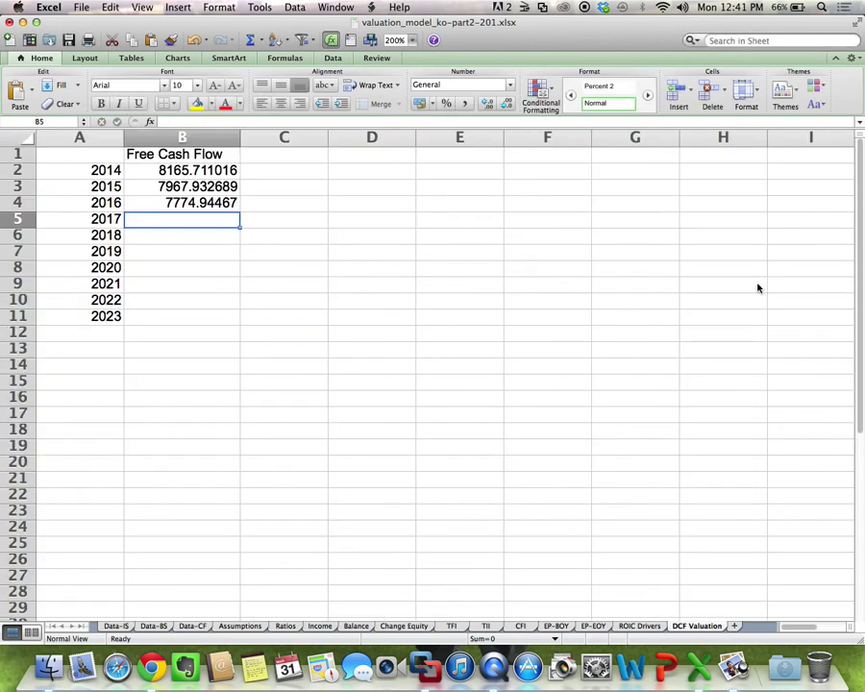
text(=)
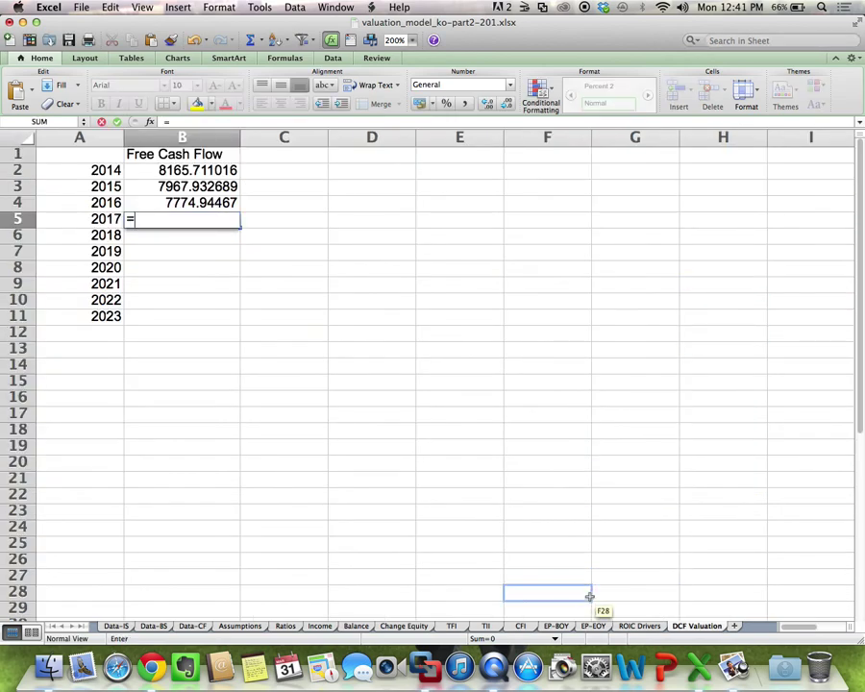
click(521, 626)
scroll(673, 293, right, 1)
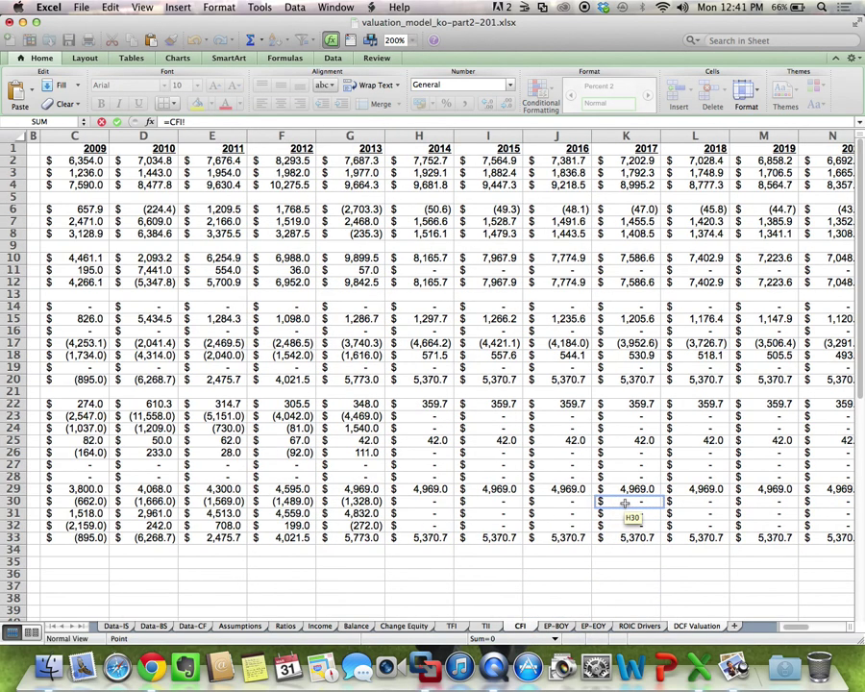
click(636, 281)
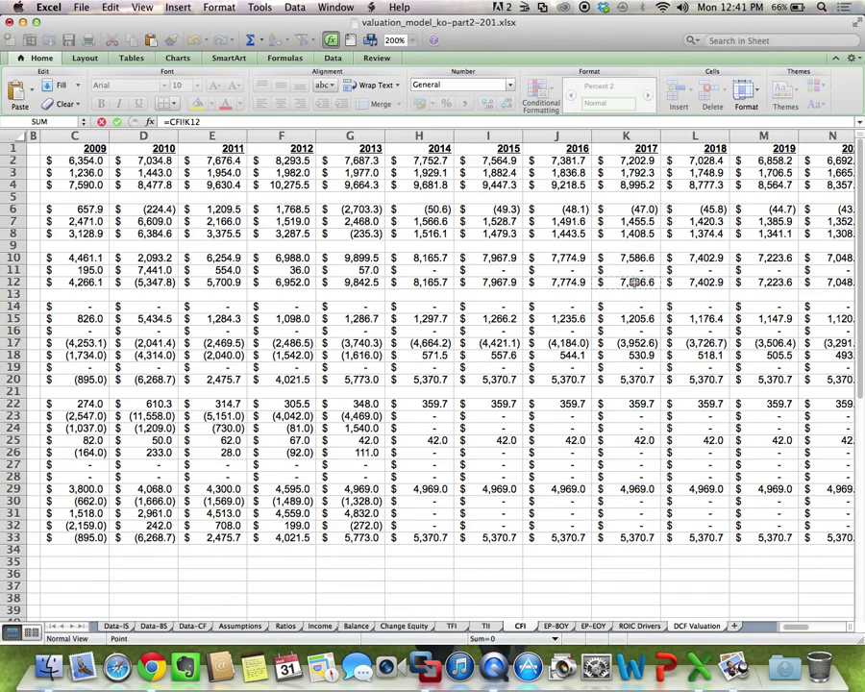
key(Return)
Step: Link the 2018–2020 Free Cash Flow cells to CFI row 12, cancelling a stray entry
text(=)
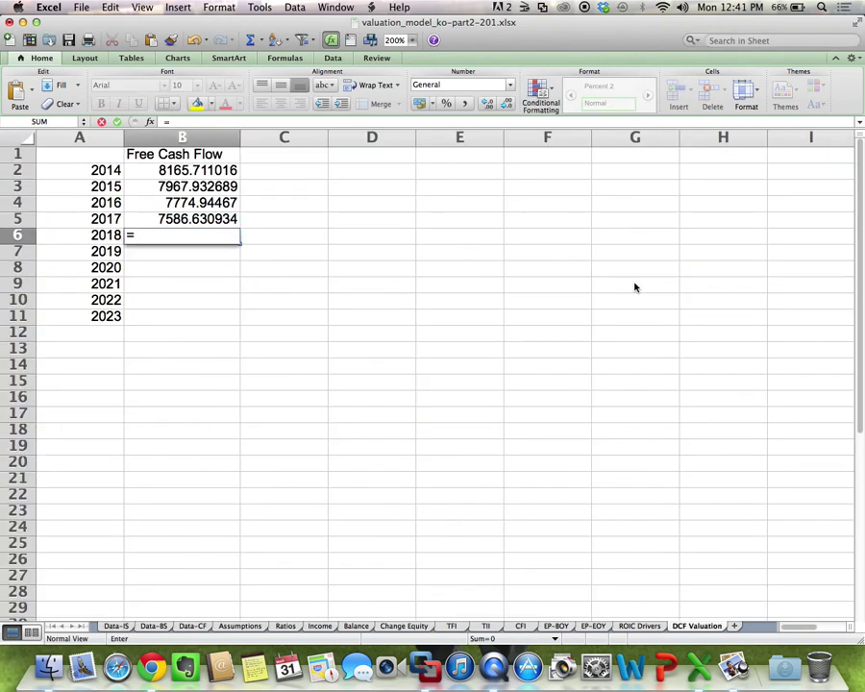
click(517, 627)
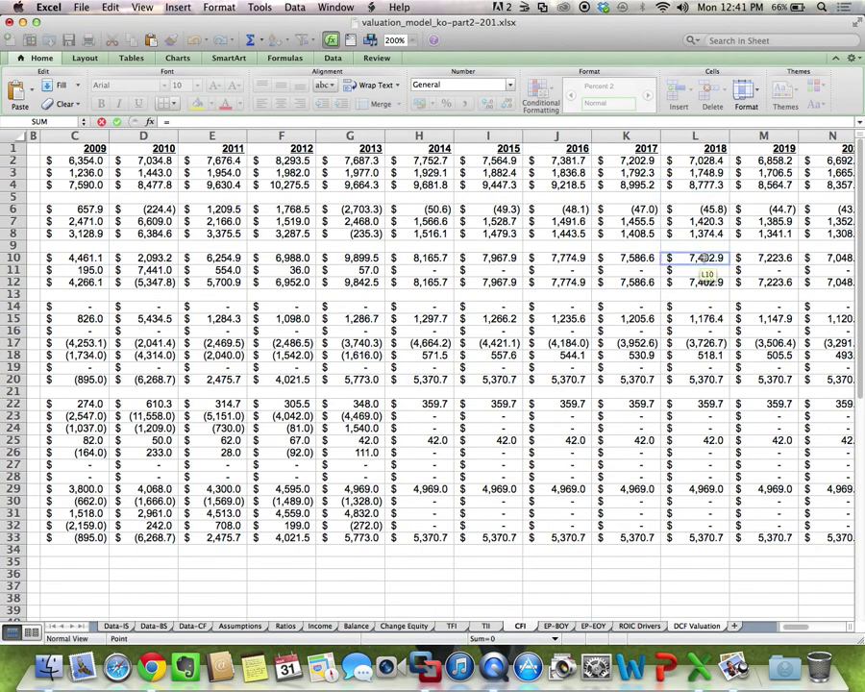
key(Return)
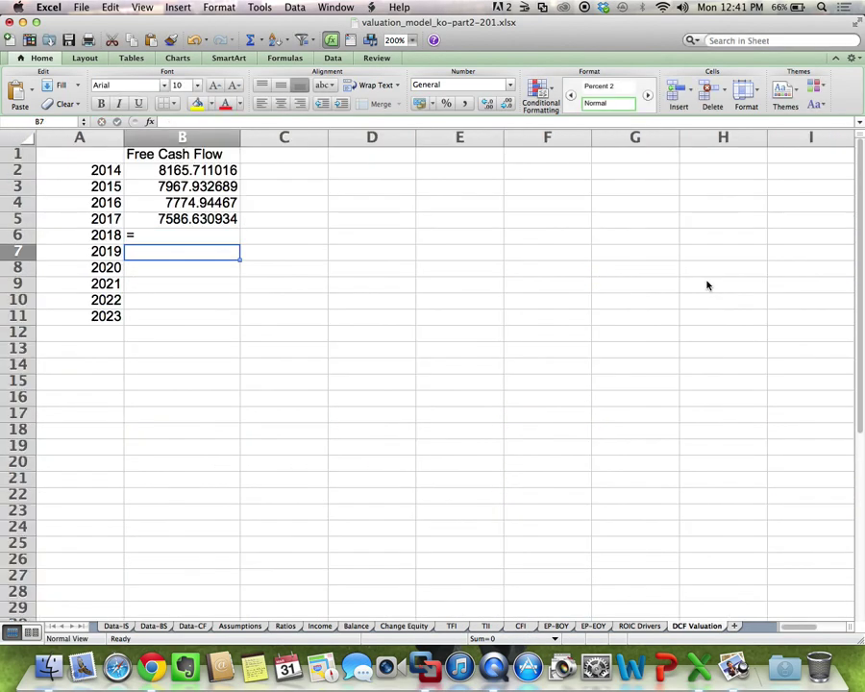
text(=)
key(Escape)
click(213, 241)
click(214, 219)
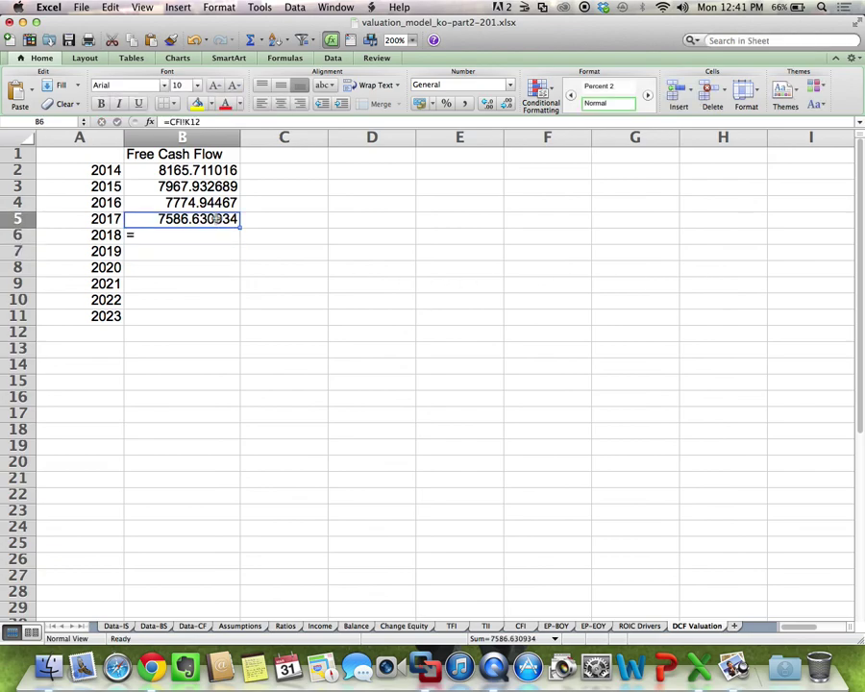
click(209, 236)
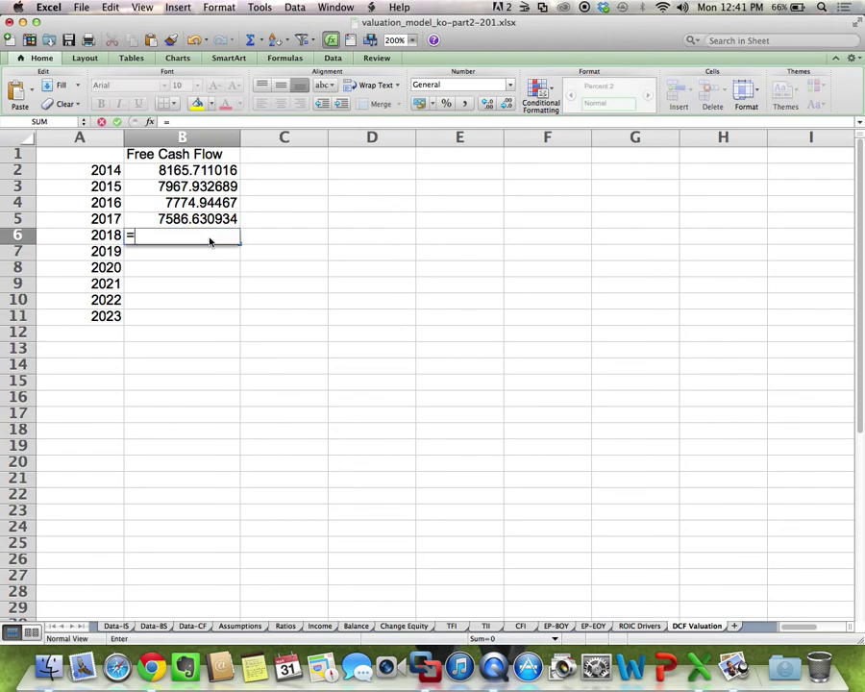
click(520, 625)
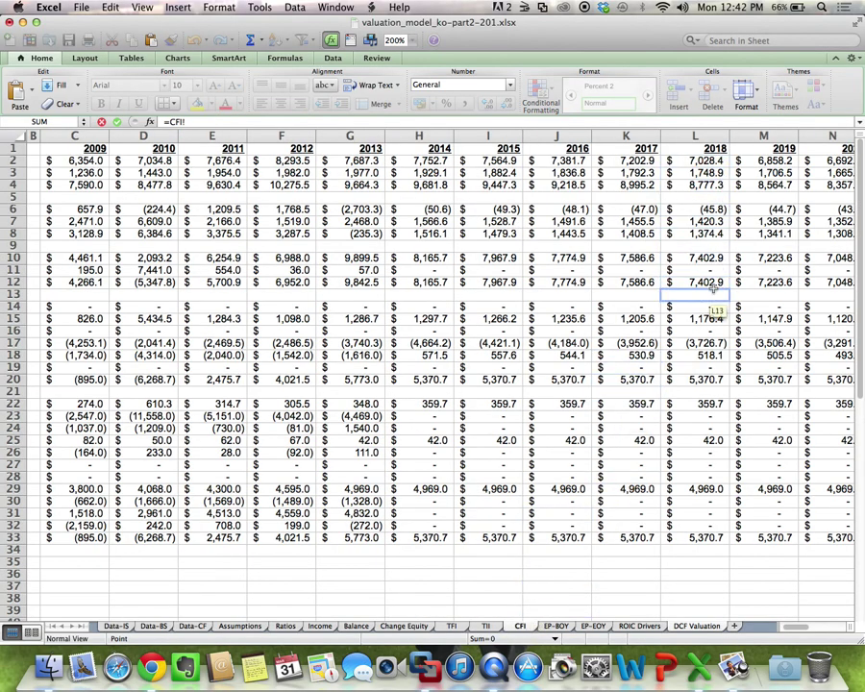
click(713, 282)
key(Return)
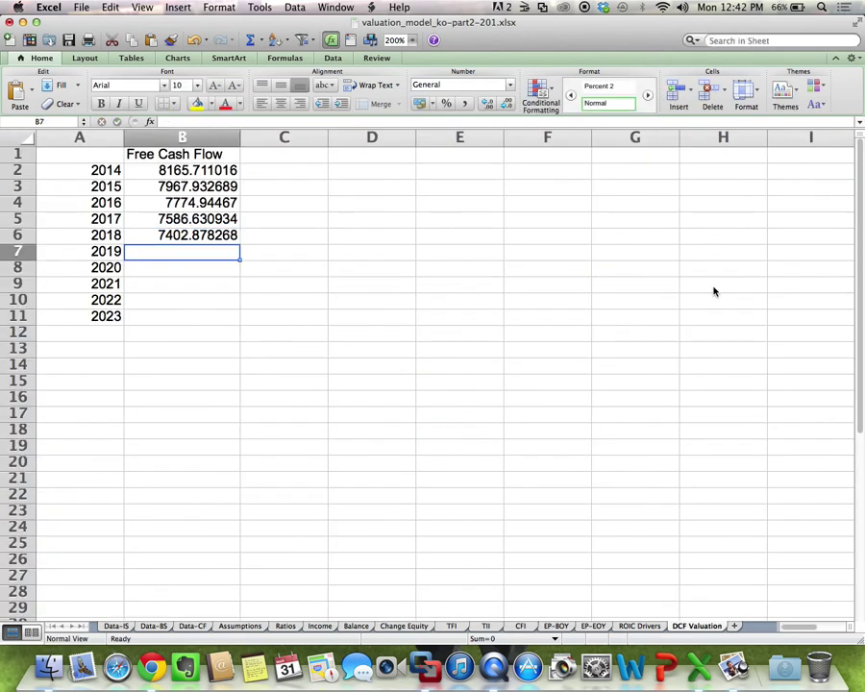
text(=)
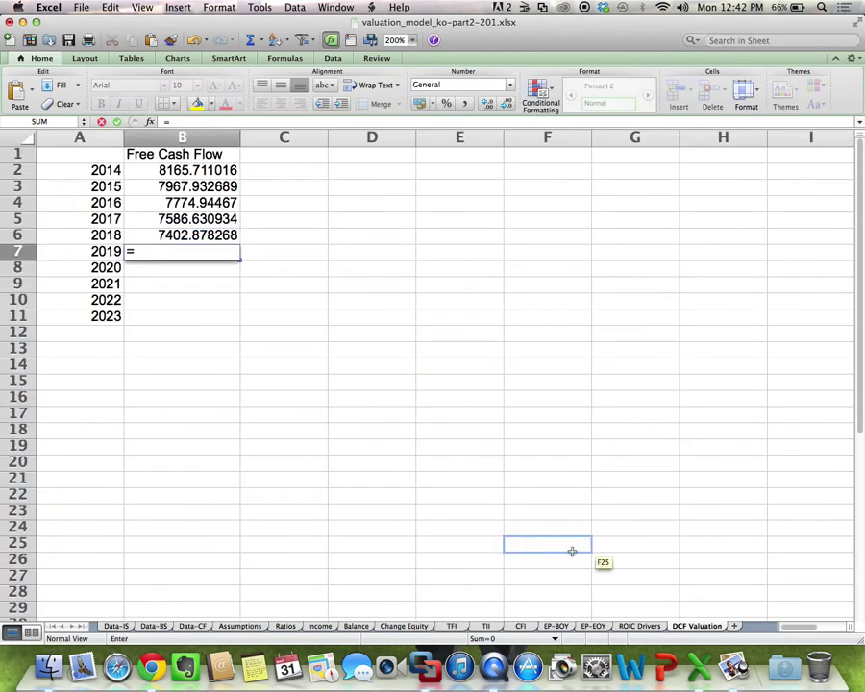
click(521, 625)
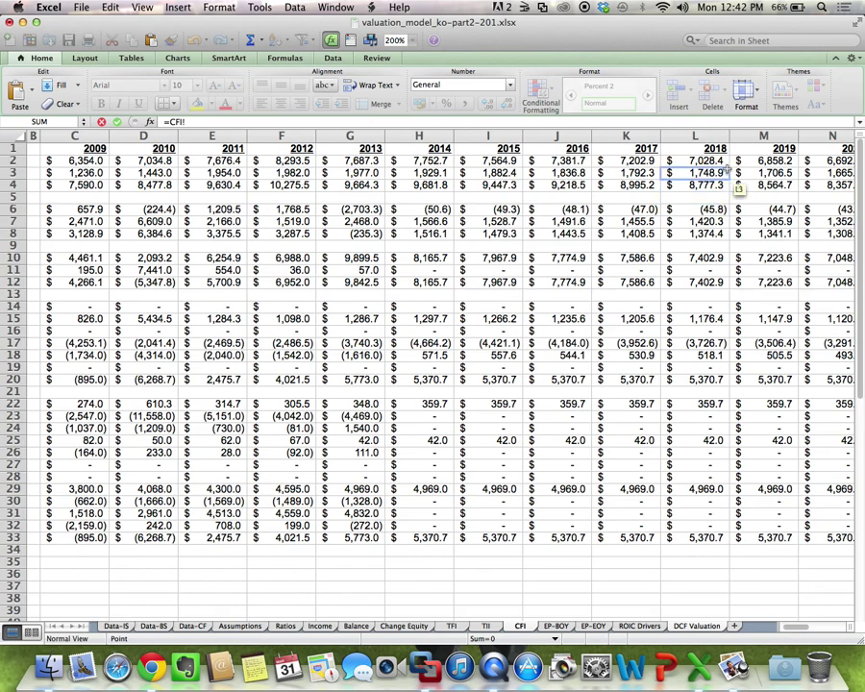
click(774, 281)
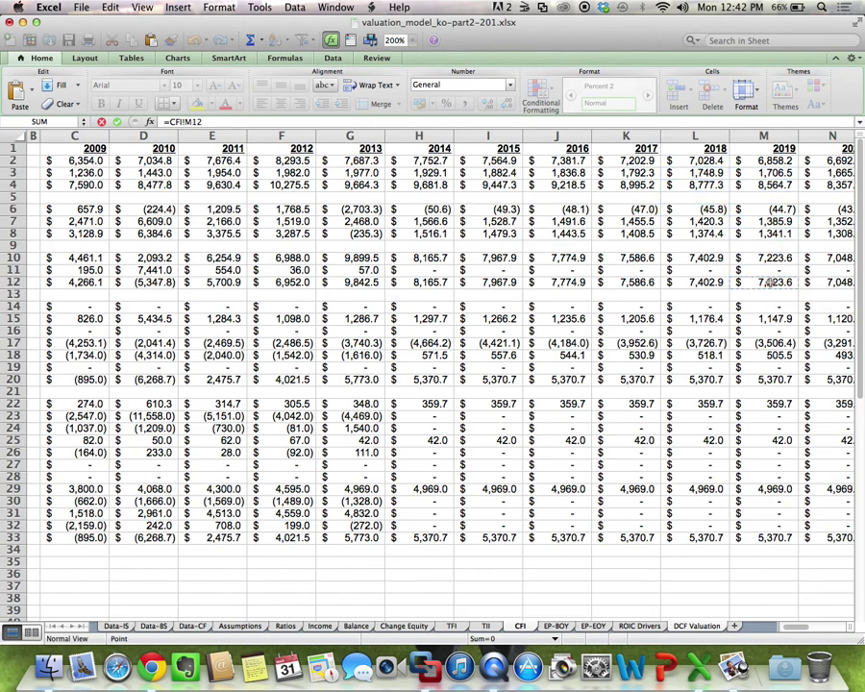
key(Return)
text(=)
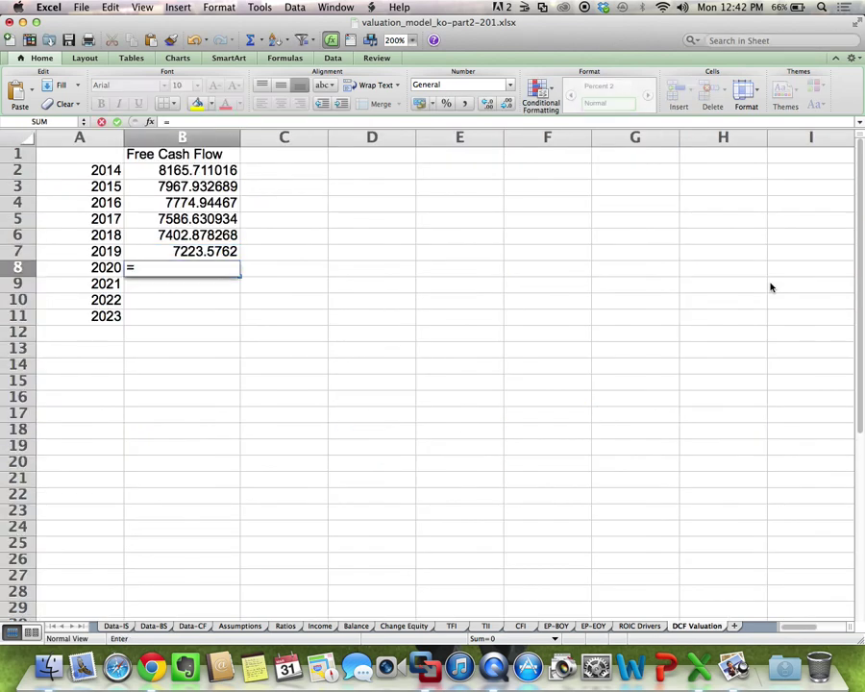
click(519, 625)
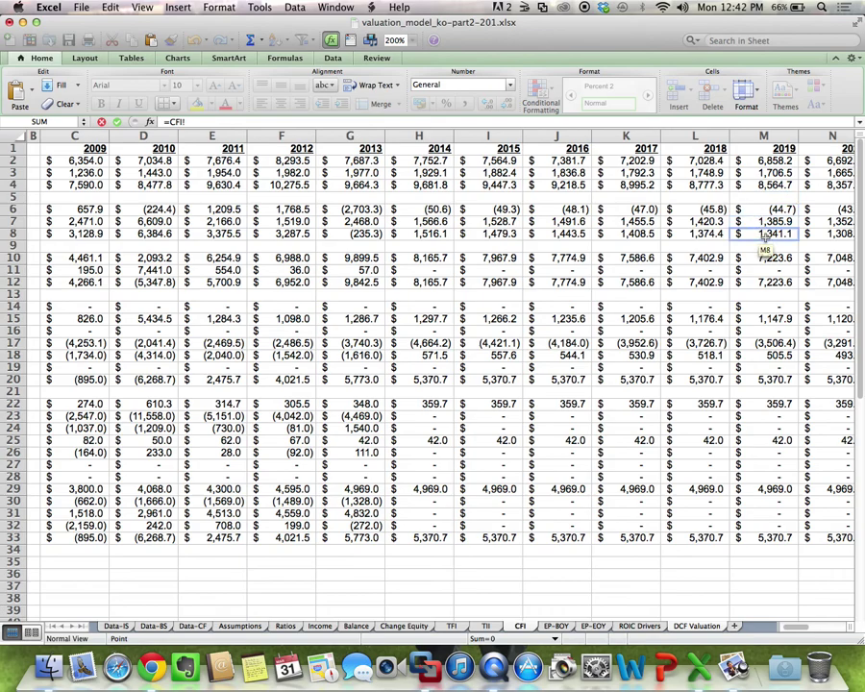
click(821, 282)
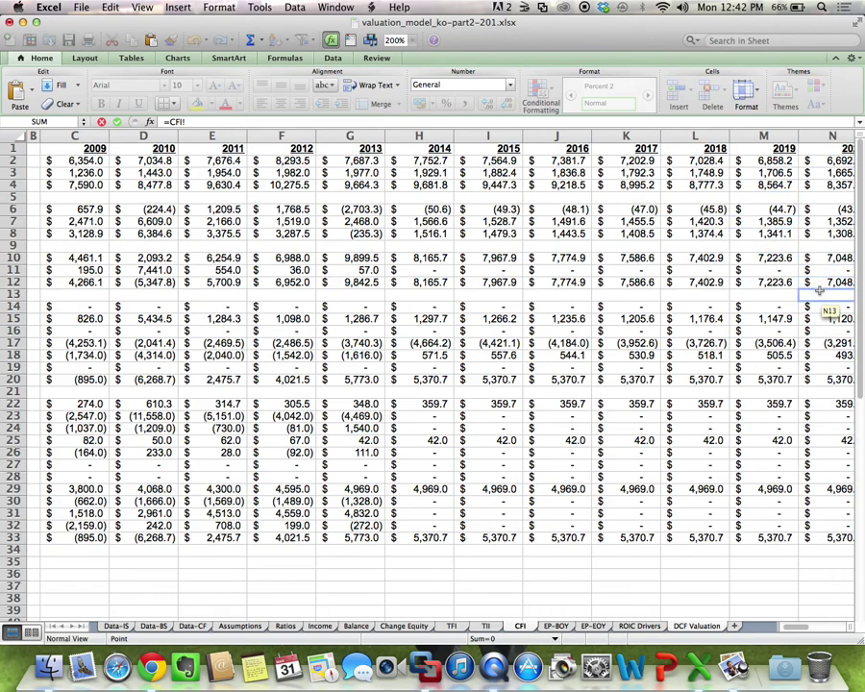
key(Return)
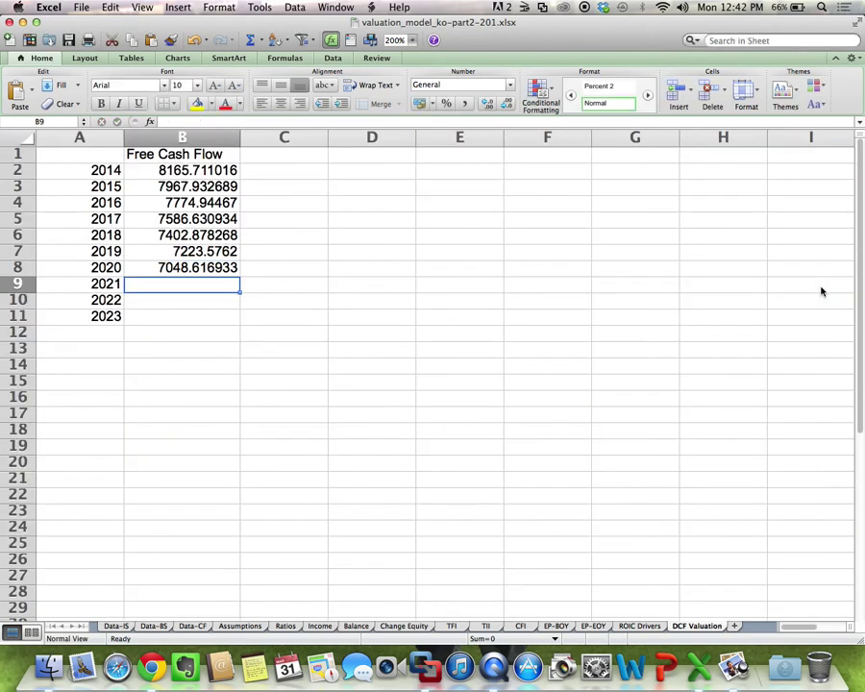
Step: Link the 2021–2023 Free Cash Flow cells to CFI cells O12, P12 and Q12
text(=)
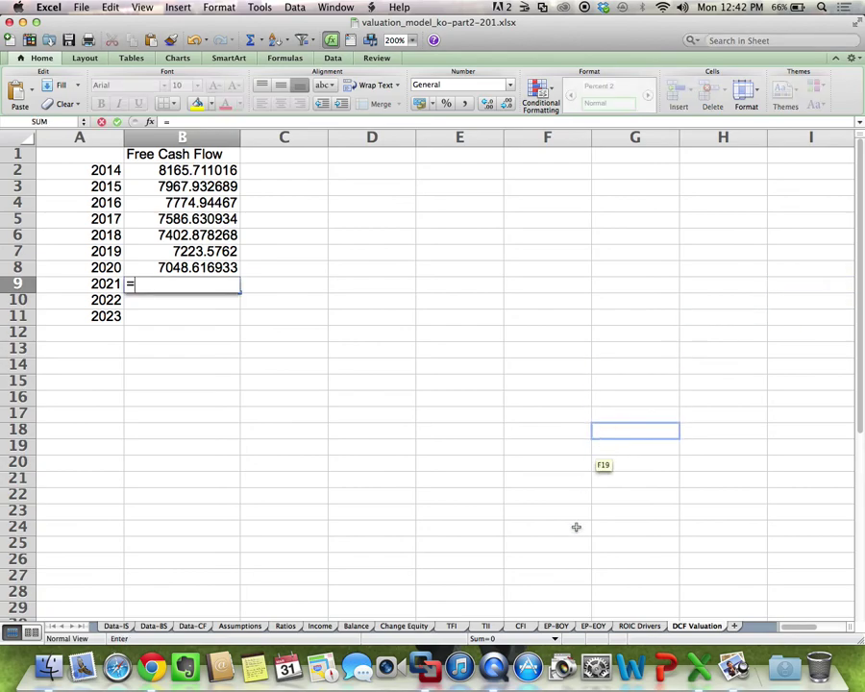
click(520, 626)
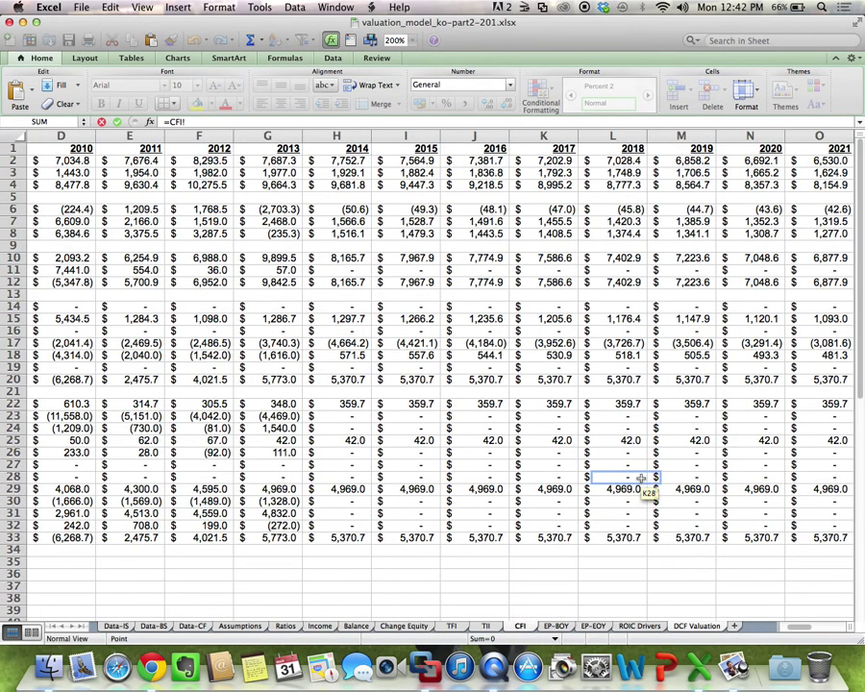
click(798, 284)
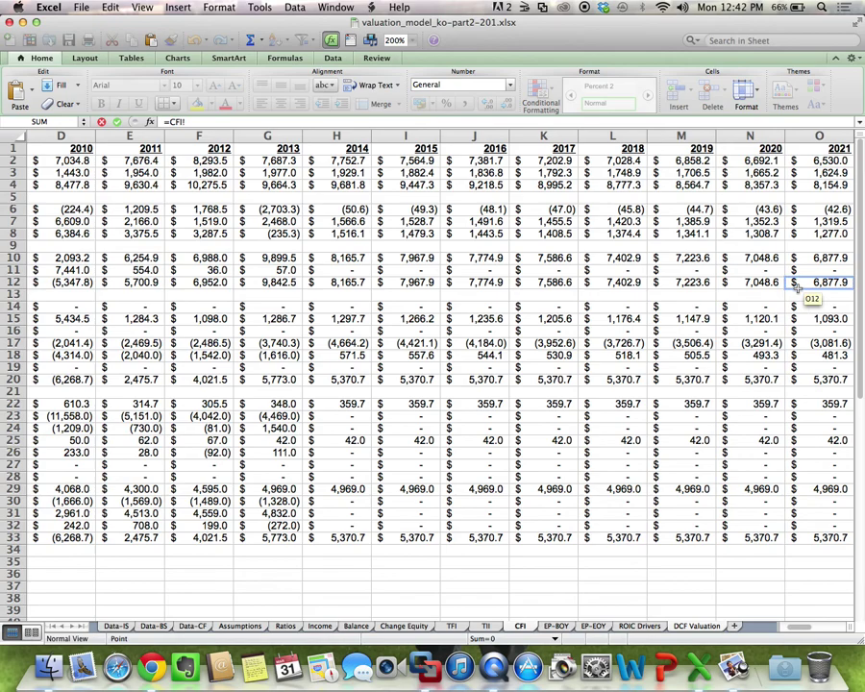
key(Return)
text(=)
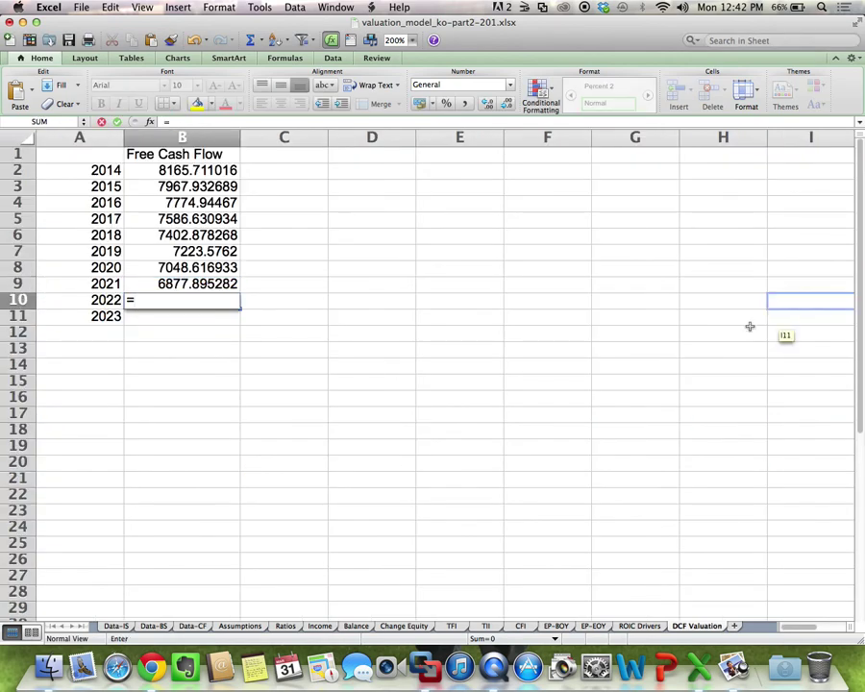
click(520, 625)
scroll(608, 476, right, 2)
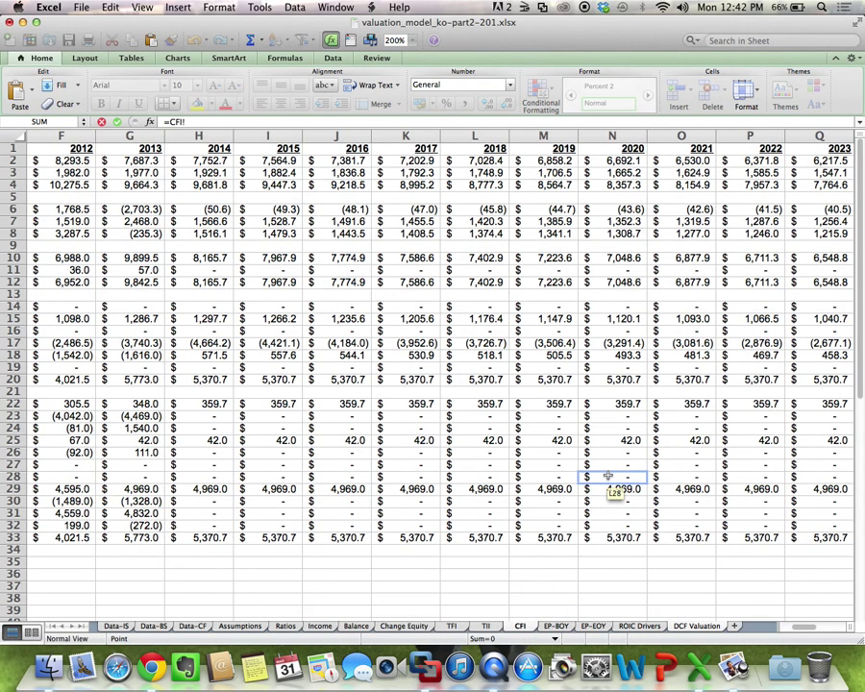
click(759, 282)
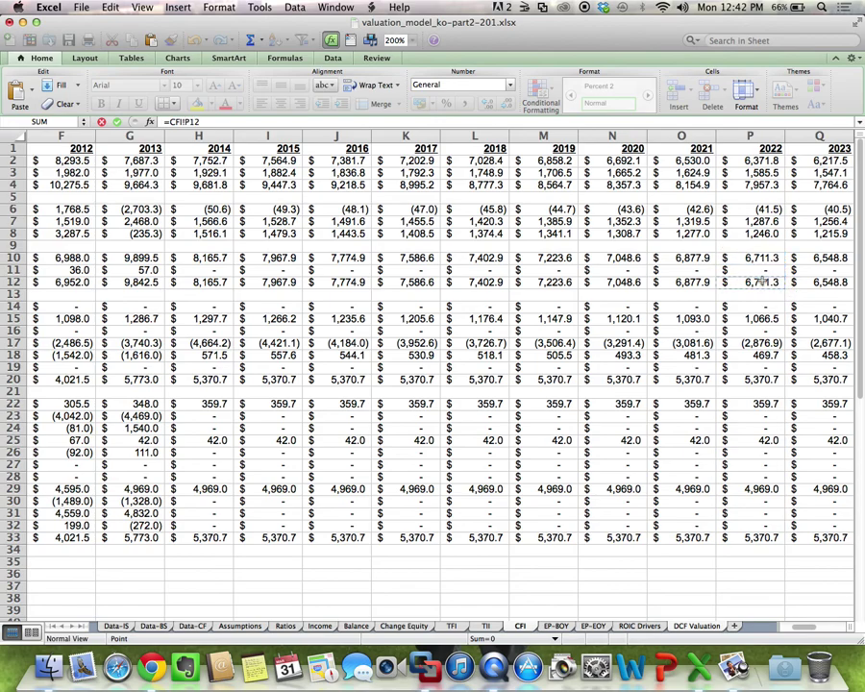
key(Return)
text(=)
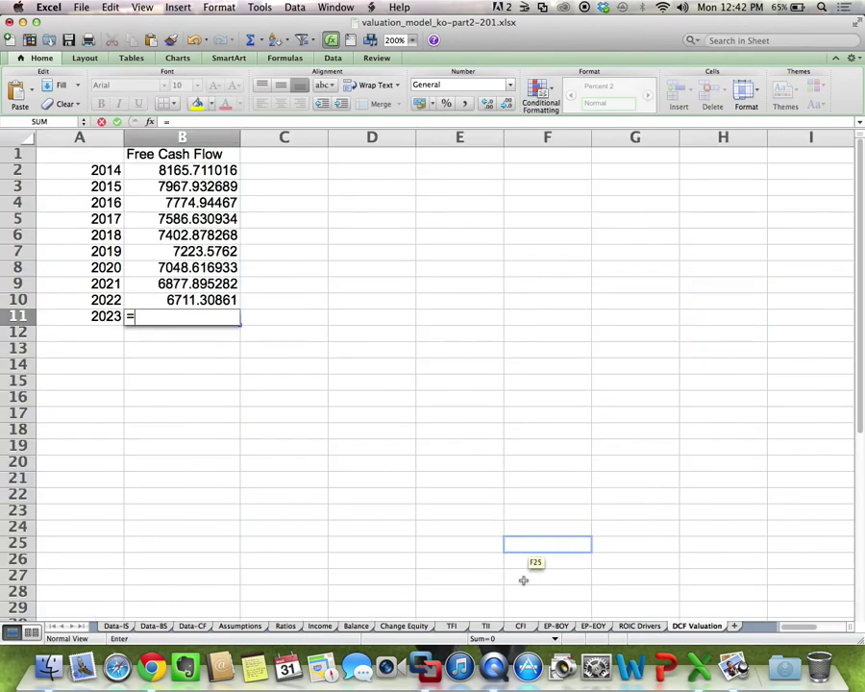
click(520, 625)
scroll(615, 474, right, 2)
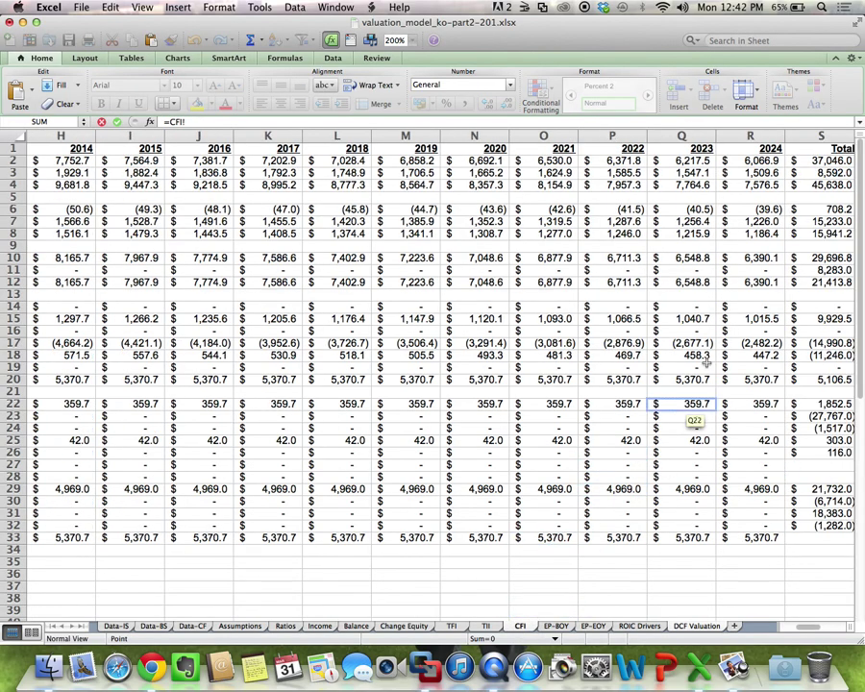
click(706, 281)
key(Return)
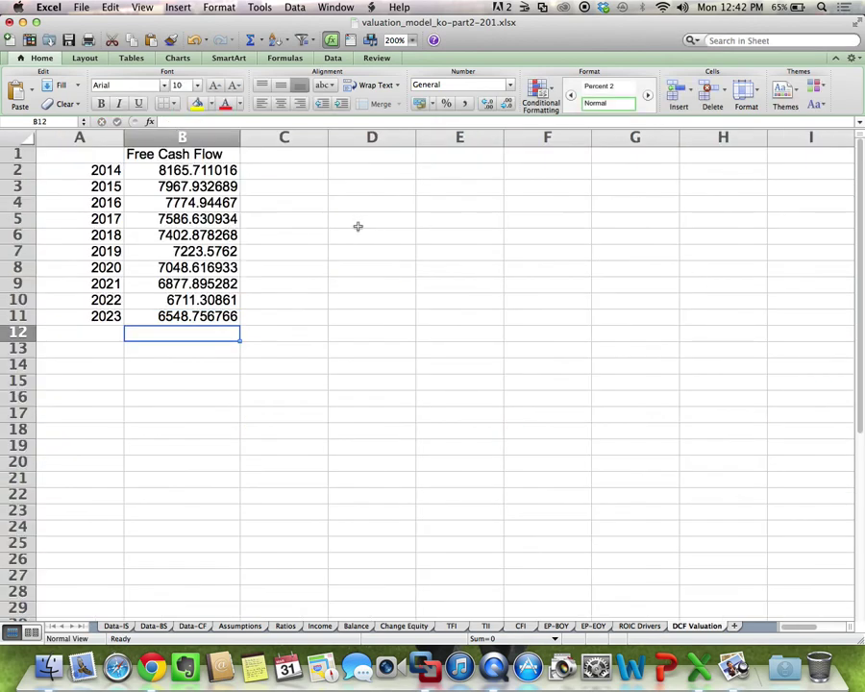
Step: Check the linked free cash flow formulas from 2014 down to 2023
click(199, 171)
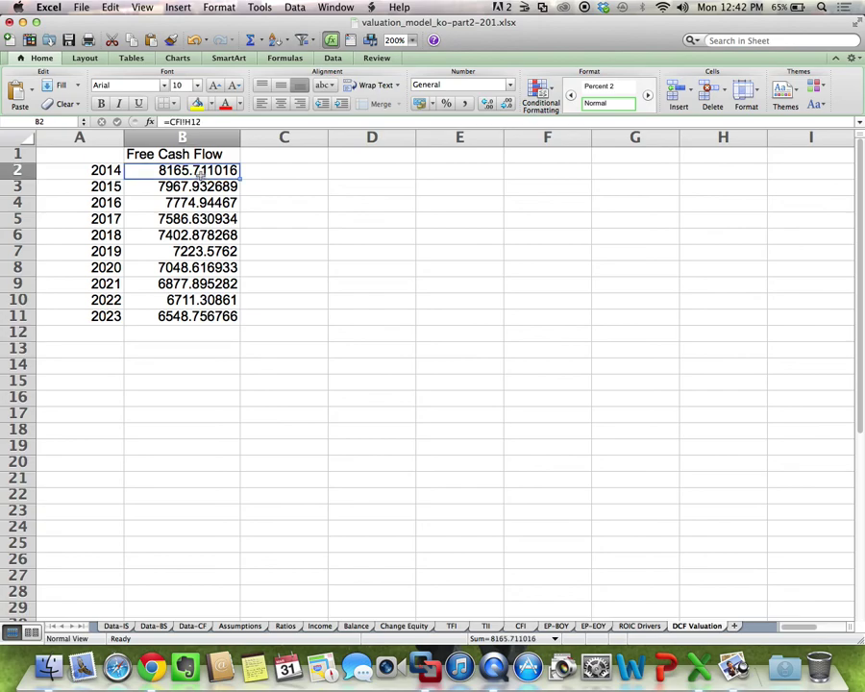
key(Down)
key(Down)
key(Down)
key(Down)
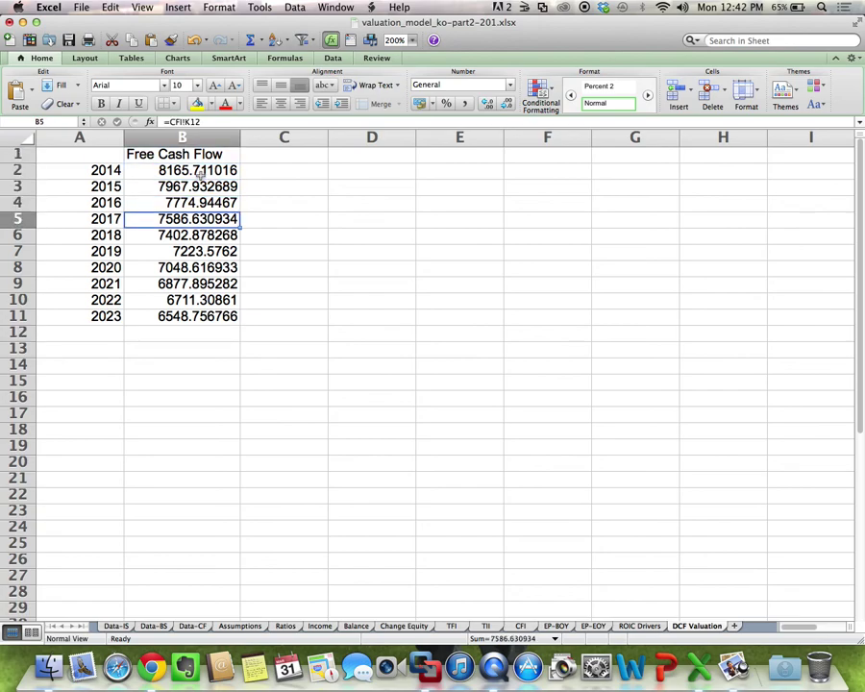
key(Down)
key(Down)
key(Down)
key(Down)
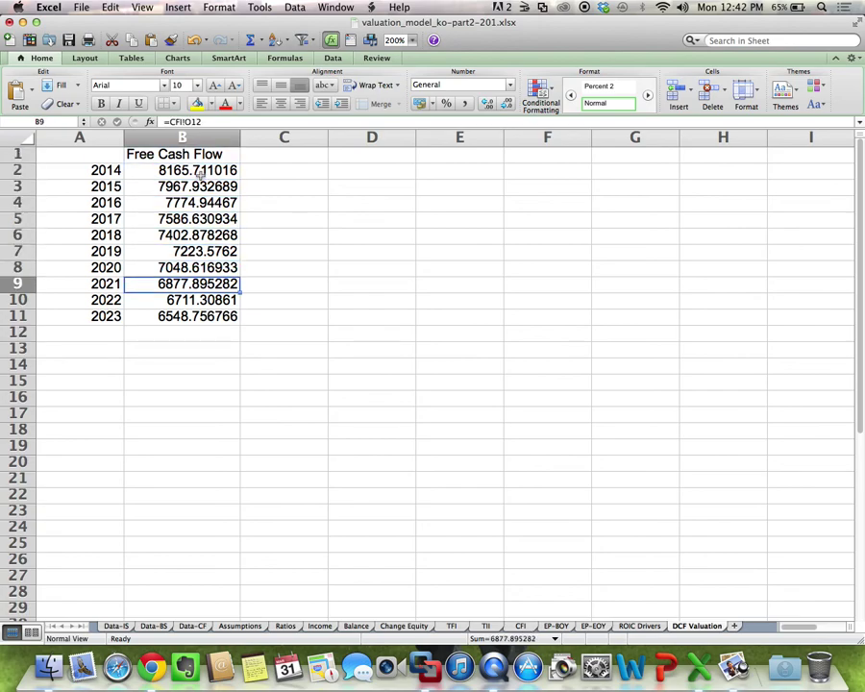
key(Down)
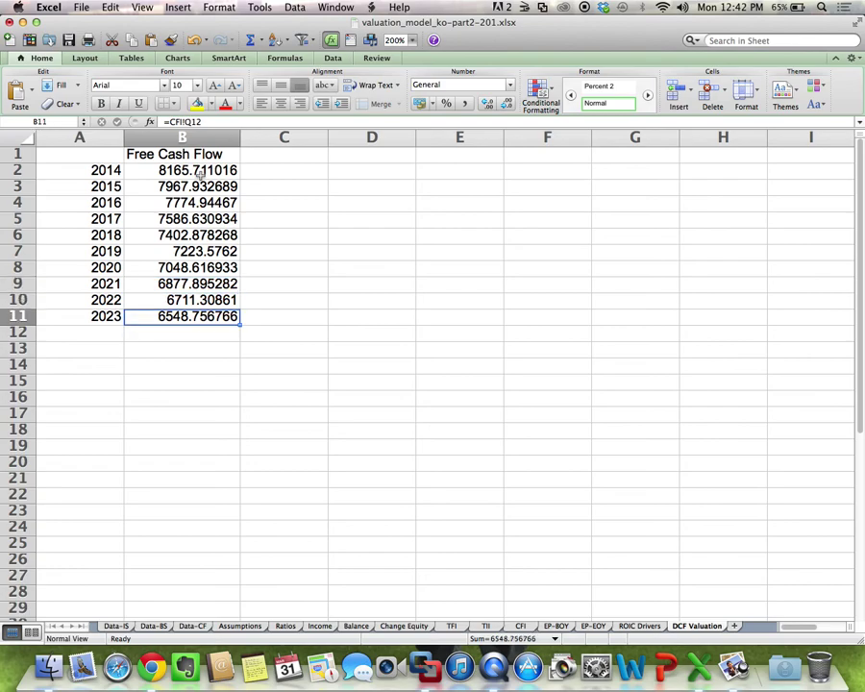
Step: Apply Accounting format to B2:B11, showing $ 8,165.71 through $ 6,548.76
drag(182, 170, 180, 317)
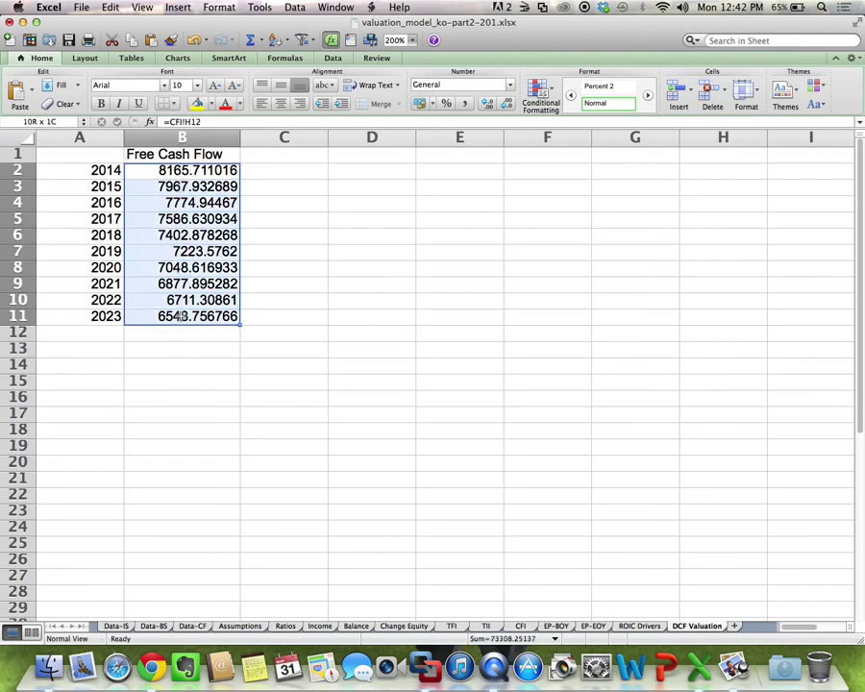
click(421, 105)
click(434, 299)
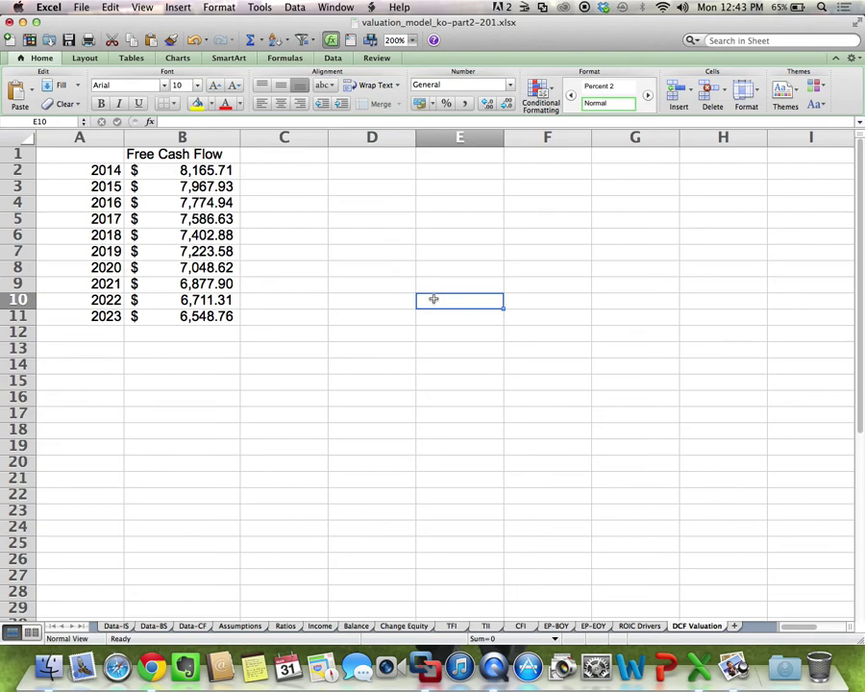
click(305, 154)
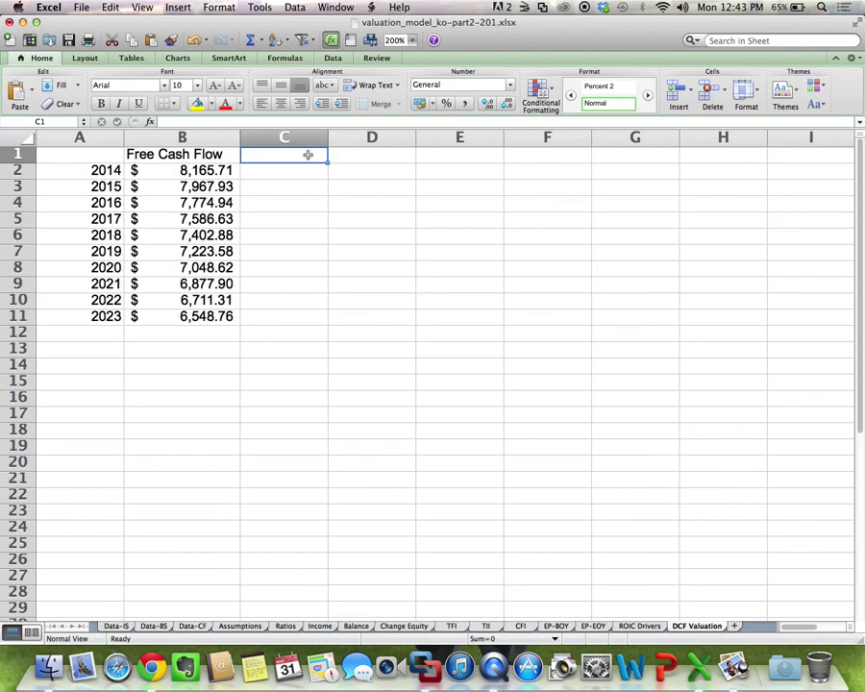
Step: Add a 'Disc Factor' header in C1 and enter =1/(1+Assumptions!B4) for 2014
text(Dis)
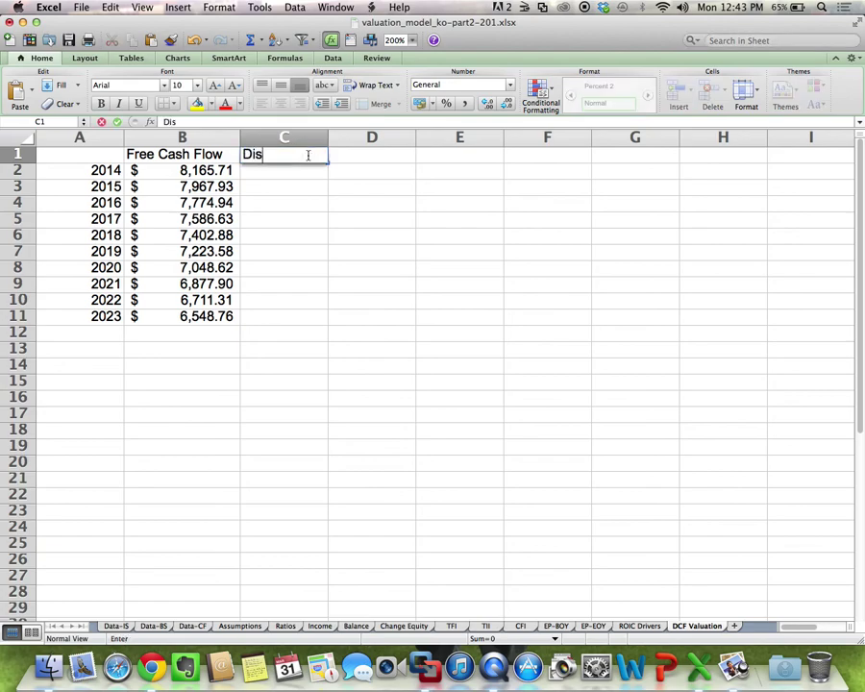
text(c Factor)
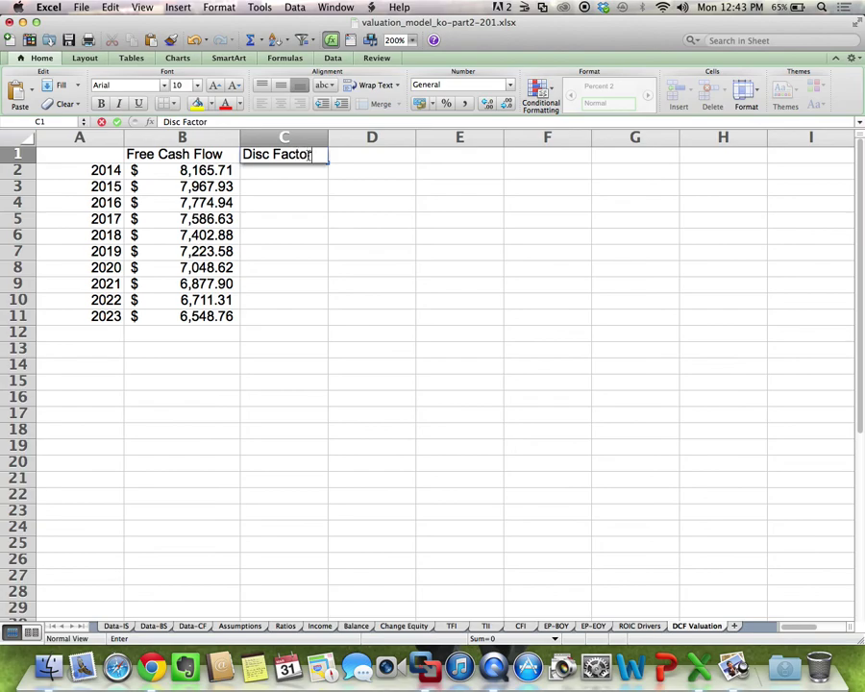
key(Return)
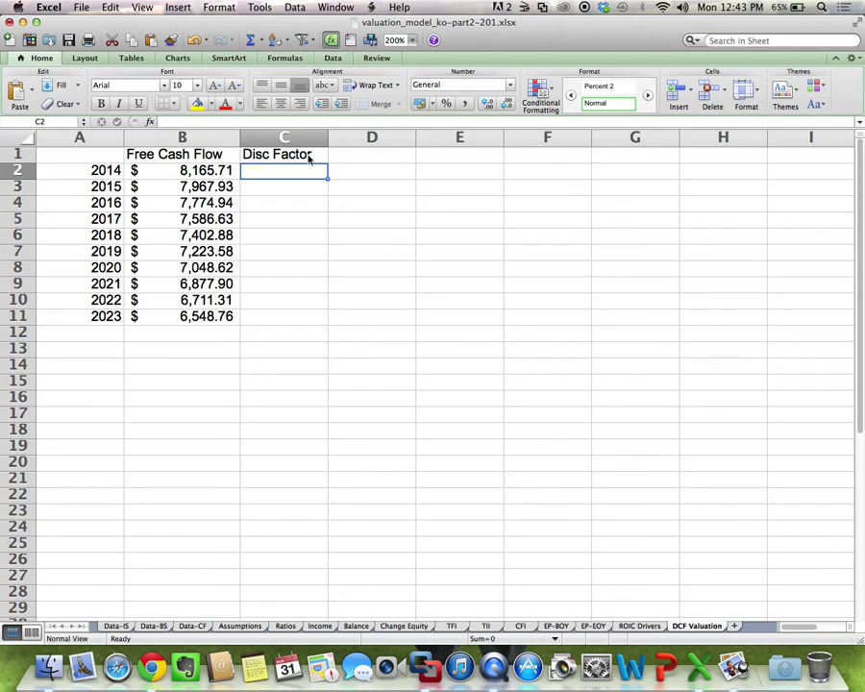
text(=)
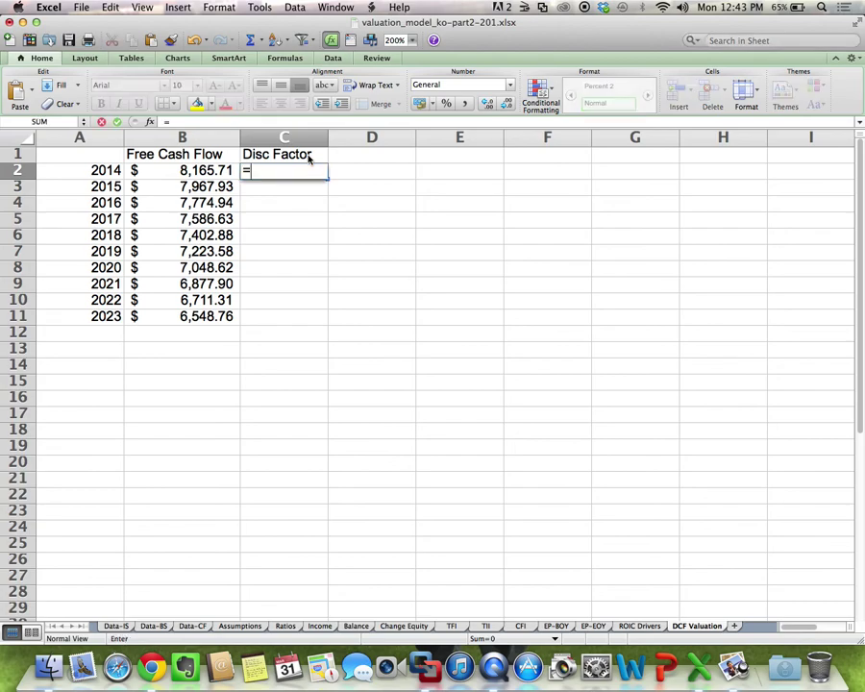
text(1/(1+)
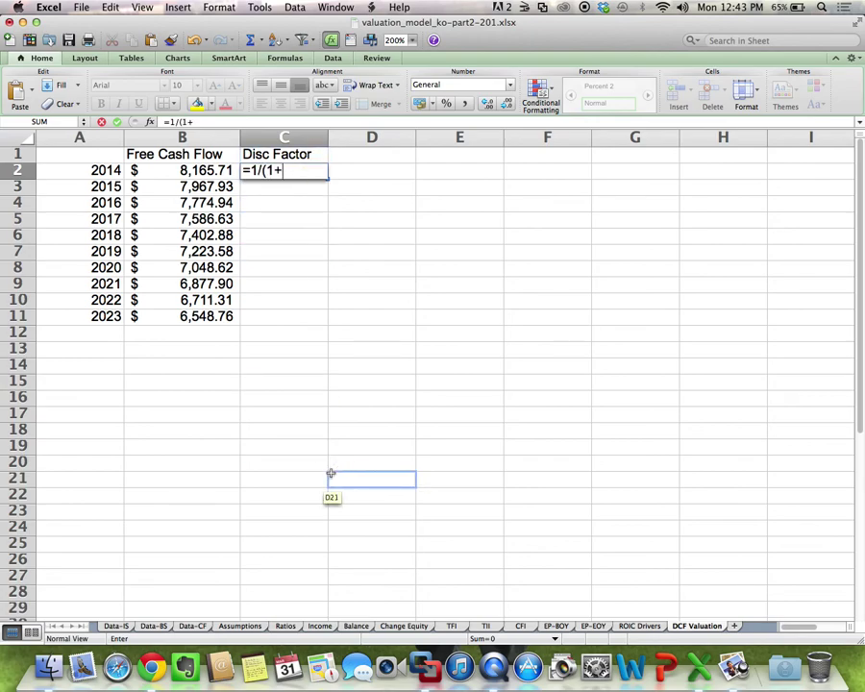
click(240, 625)
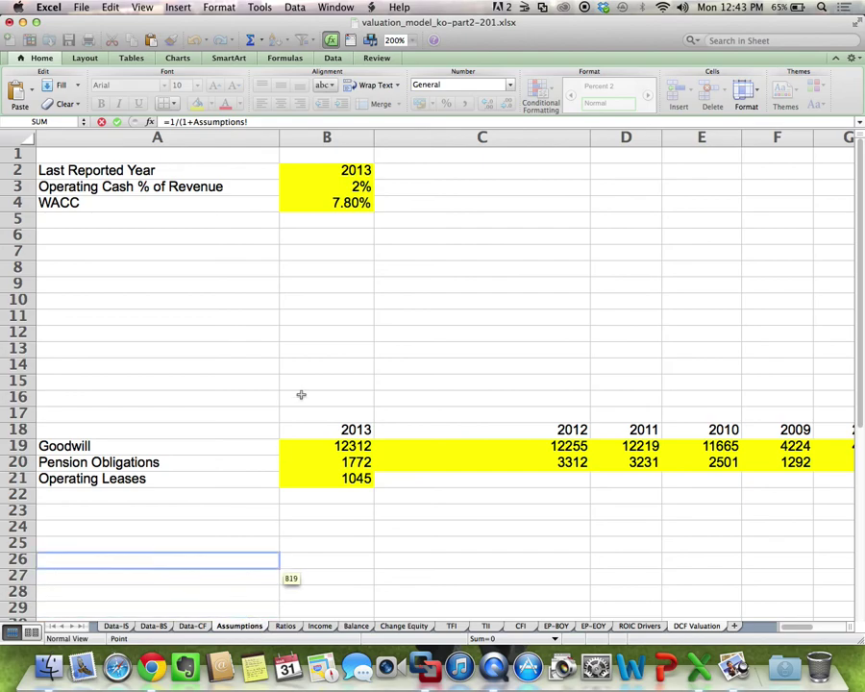
click(342, 202)
text())
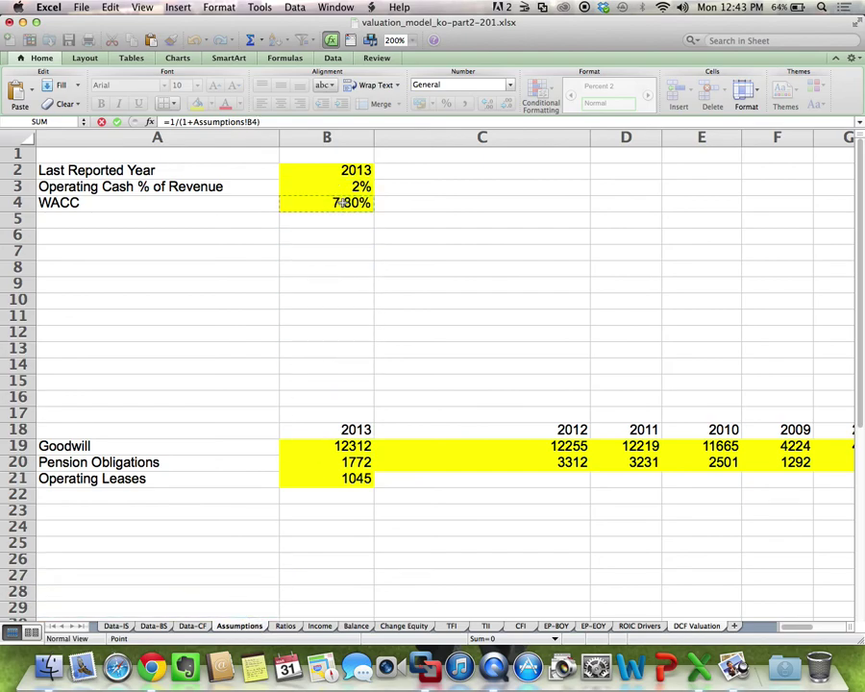
key(Return)
Step: Anchor the WACC reference as Assumptions!$B$4 (factor 0.92764378) and copy the formula
double_click(307, 170)
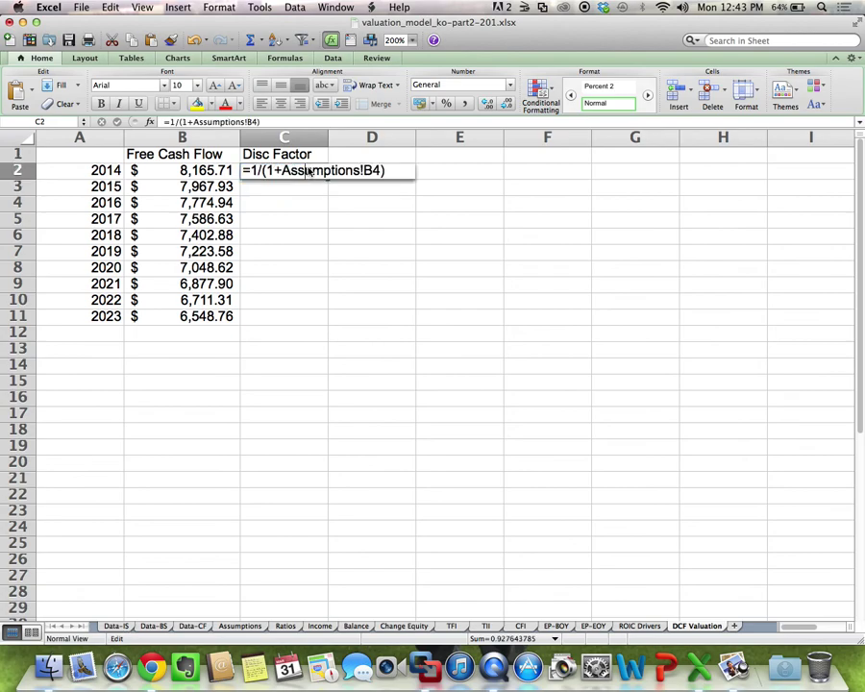
click(366, 170)
text($)
key(Right)
text($)
key(Return)
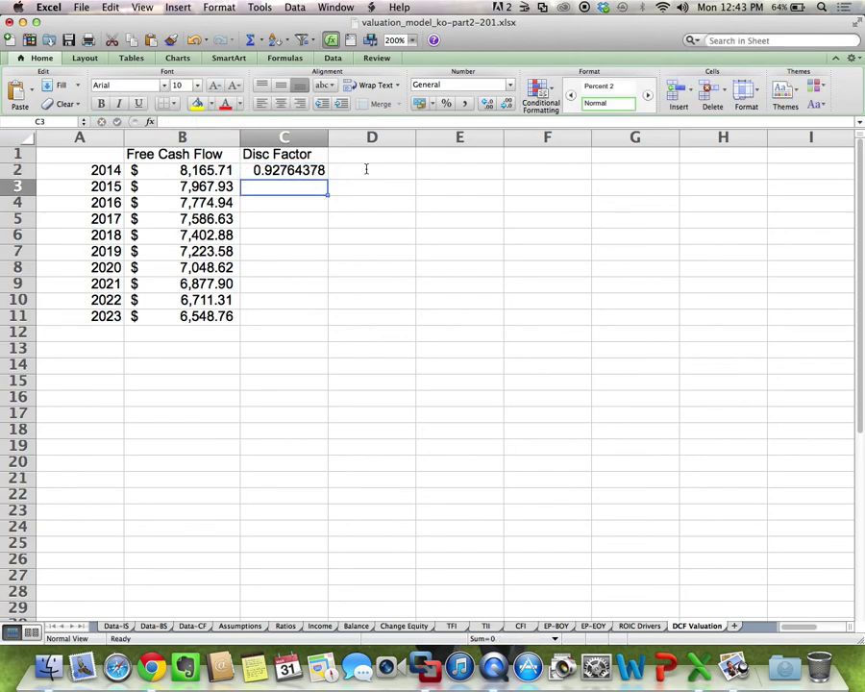
click(303, 170)
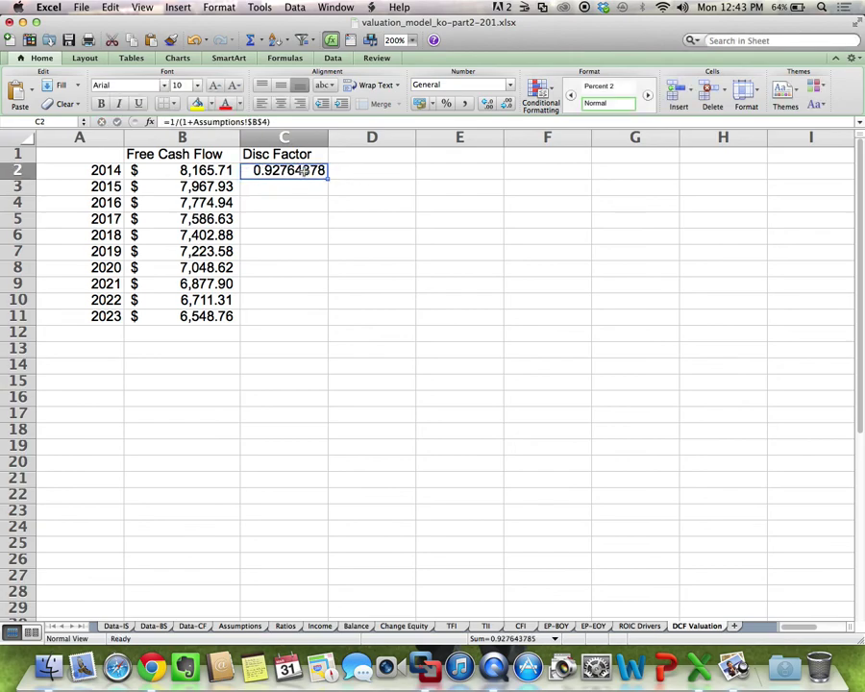
key(super+c)
Step: Paste the discount factor formula into every year's Disc Factor cell, 2014–2023
drag(304, 170, 299, 310)
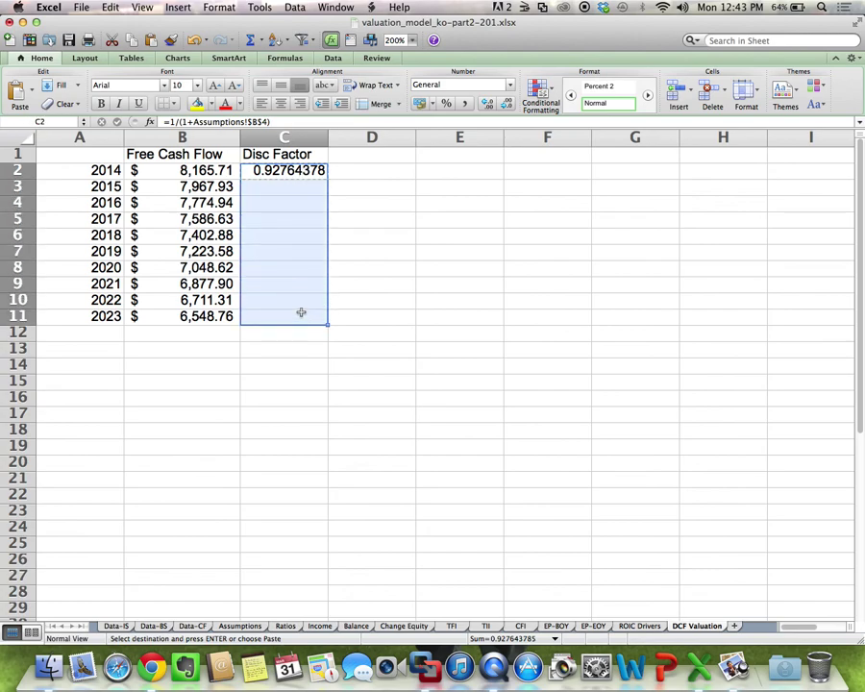
key(super+v)
click(325, 385)
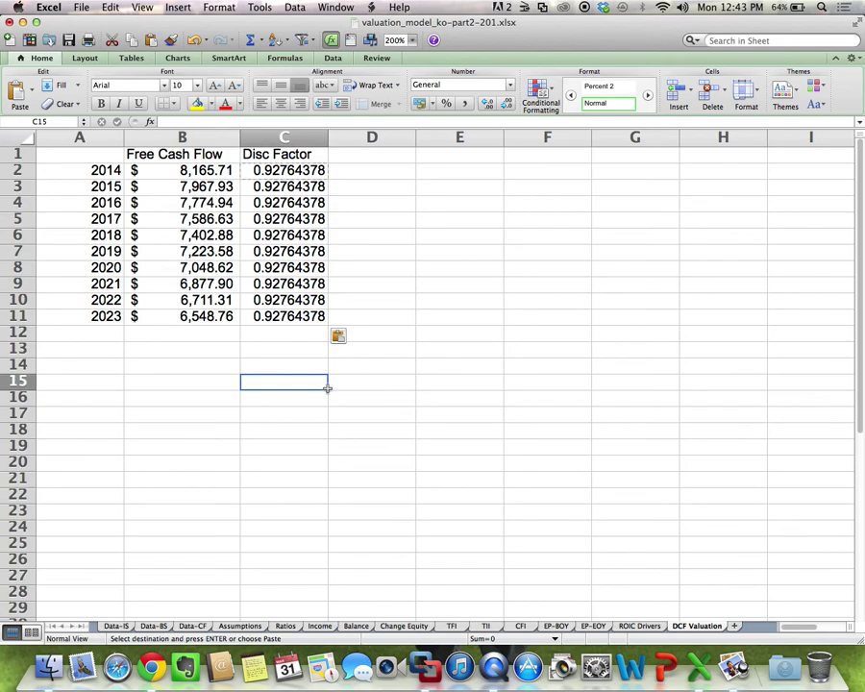
Step: Raise the 2015–2018 discount factors to the powers ^2, ^3, ^4 and ^5
double_click(287, 185)
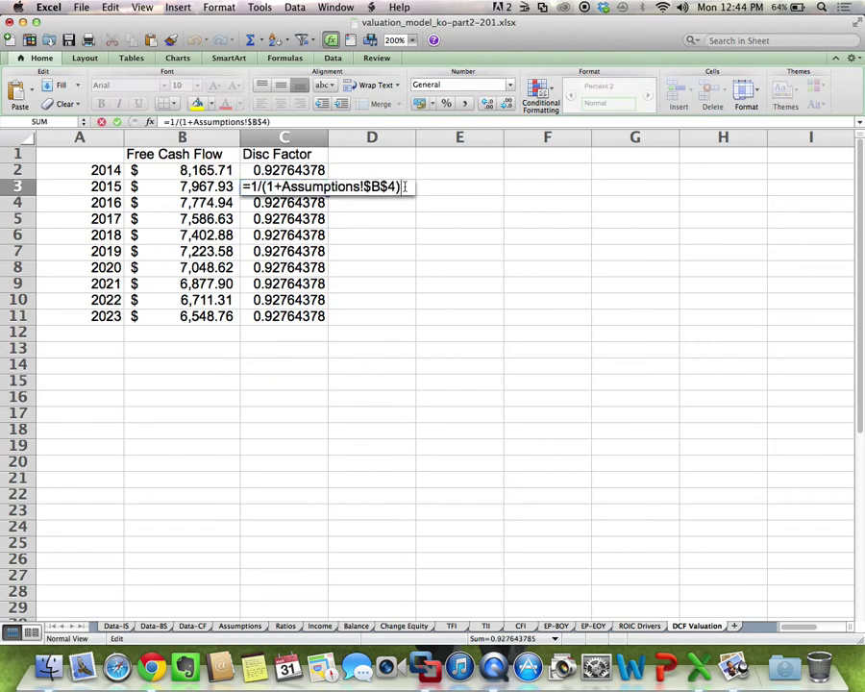
text(^2)
key(Return)
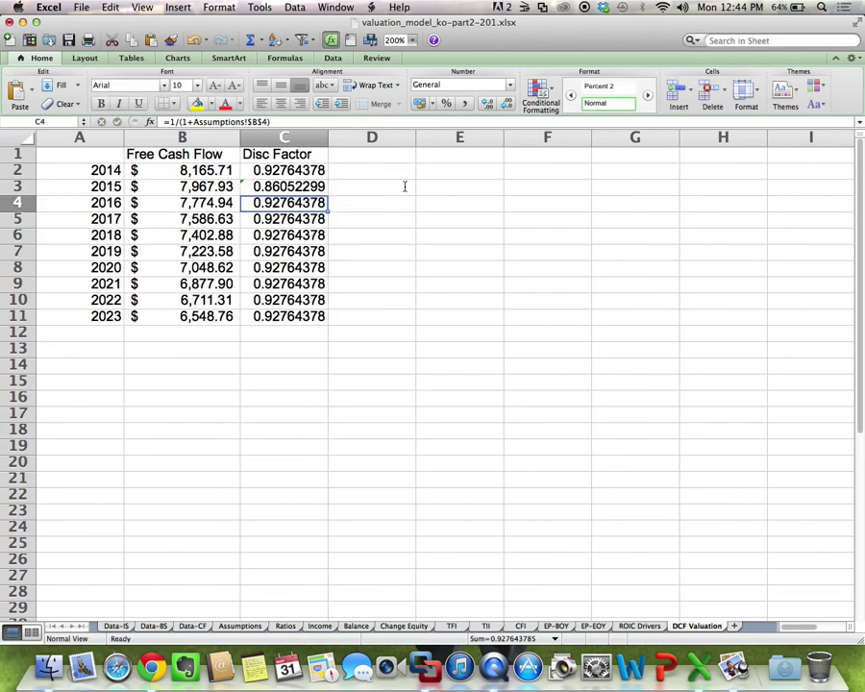
double_click(307, 203)
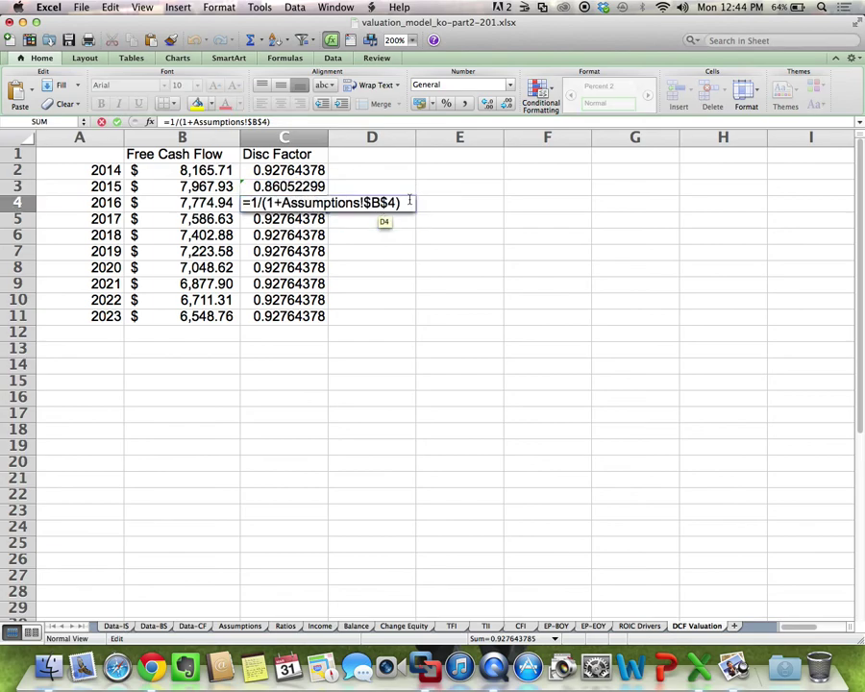
text(^3)
key(Return)
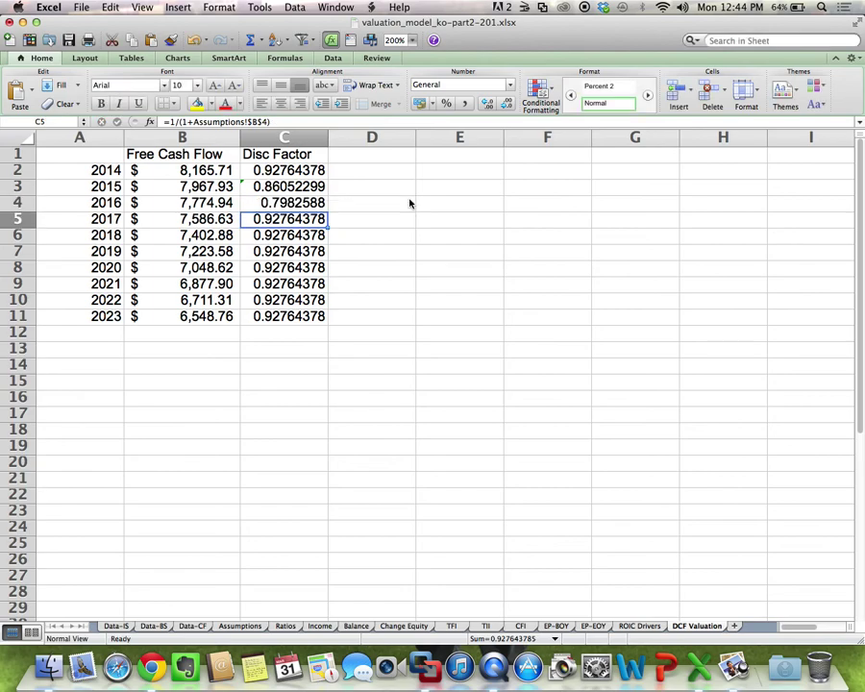
double_click(293, 219)
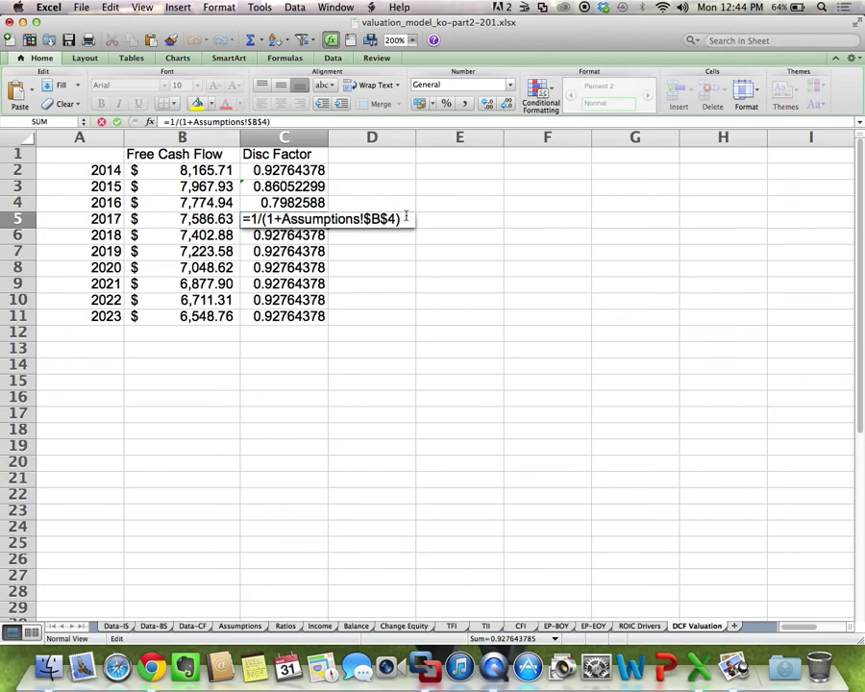
text(^4)
key(Return)
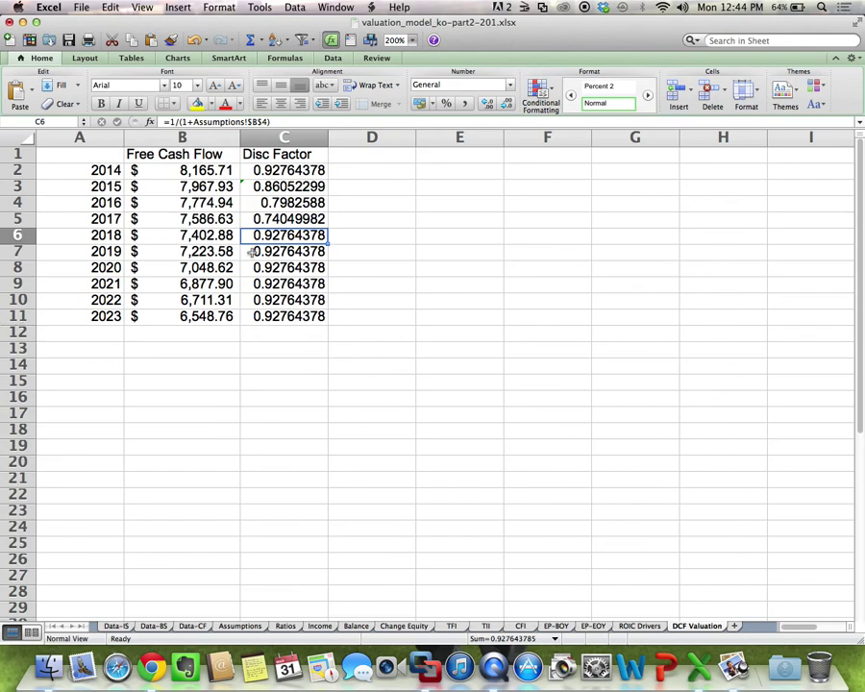
double_click(288, 234)
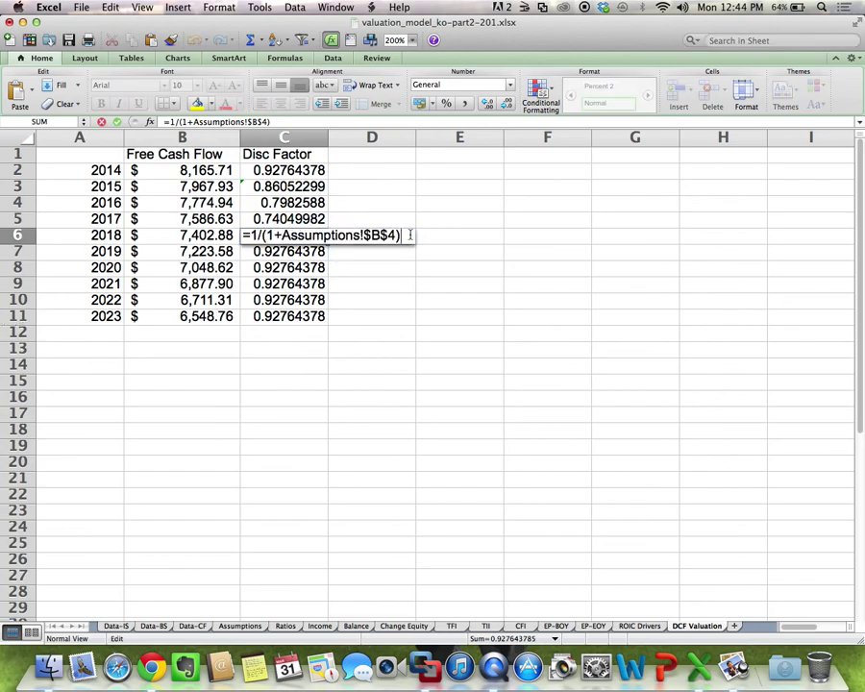
text(^5)
key(Return)
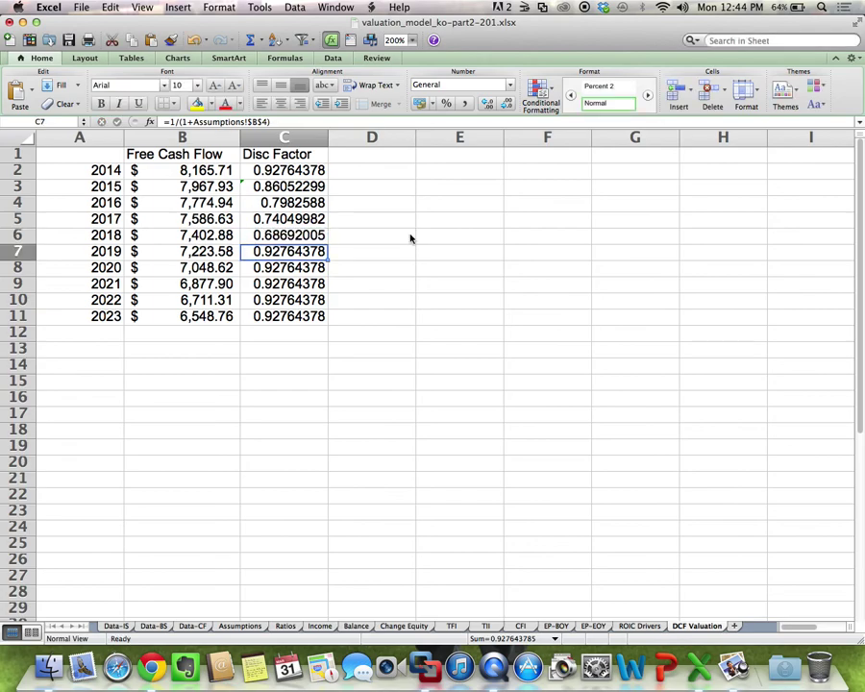
Step: Raise the 2019–2023 discount factors to ^6 through ^10, ending at 0.47185916
double_click(317, 249)
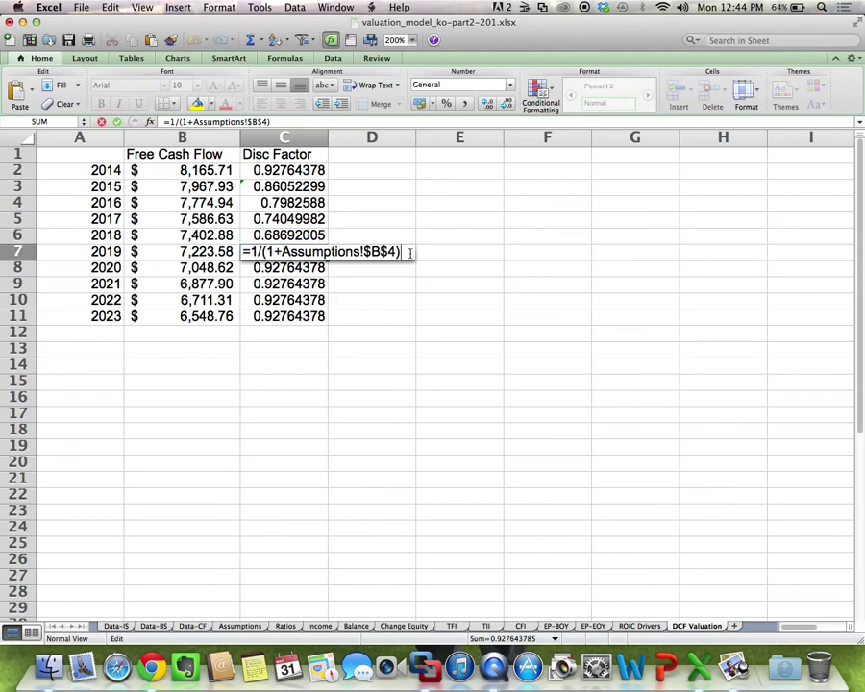
text(^6)
key(Return)
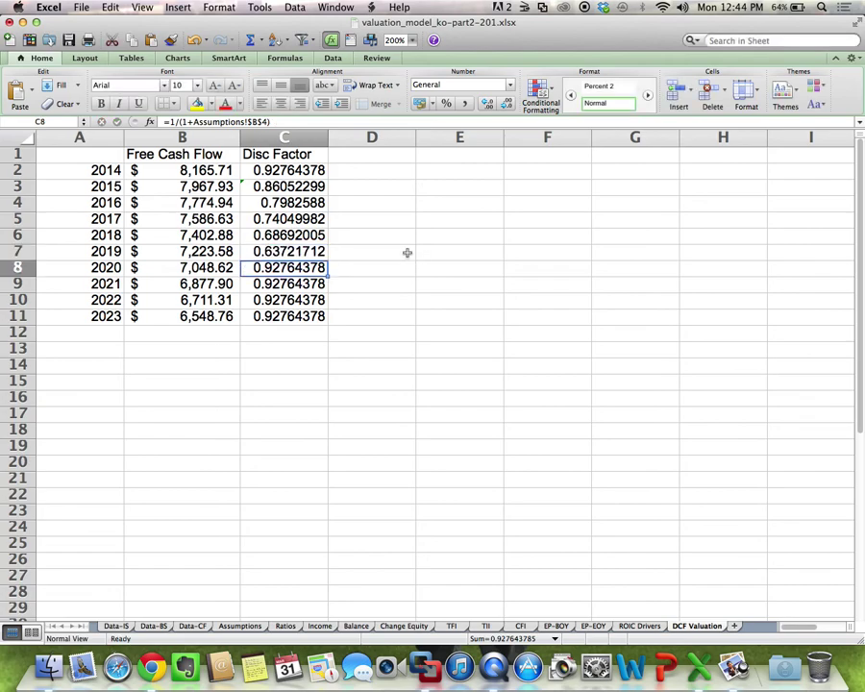
double_click(317, 267)
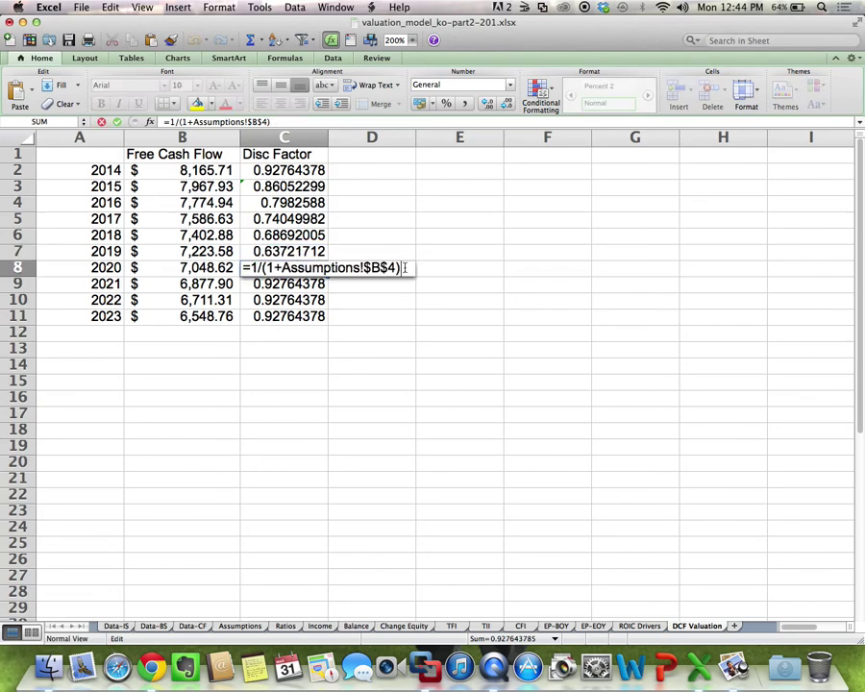
text(^7)
key(Return)
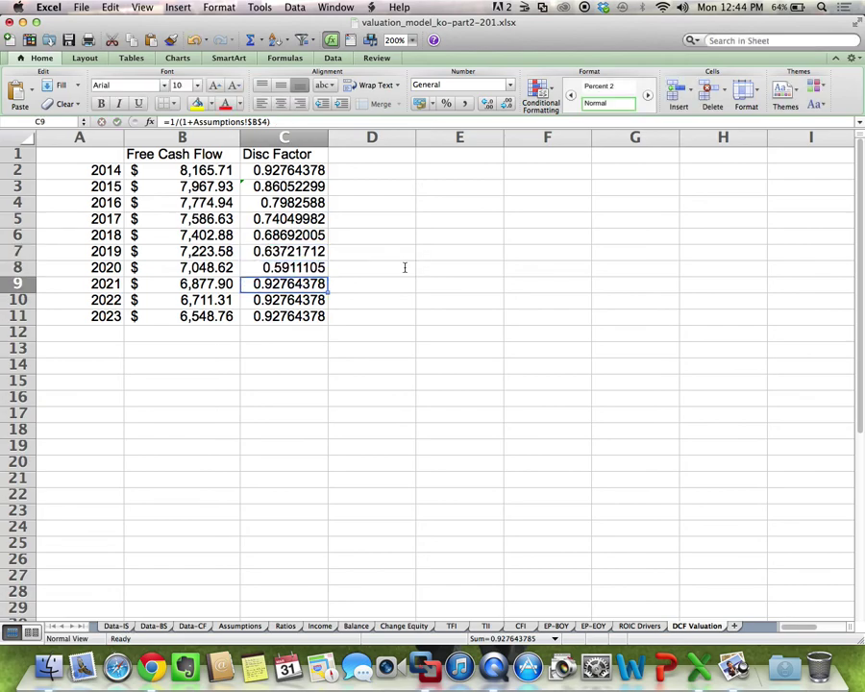
double_click(313, 282)
text(^8)
key(Return)
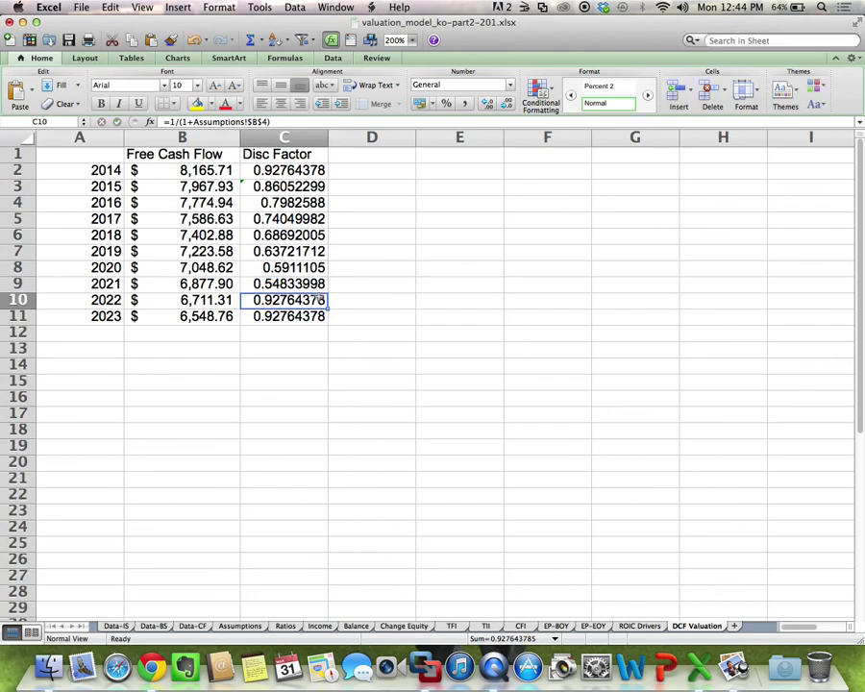
double_click(322, 301)
text(^9)
key(Return)
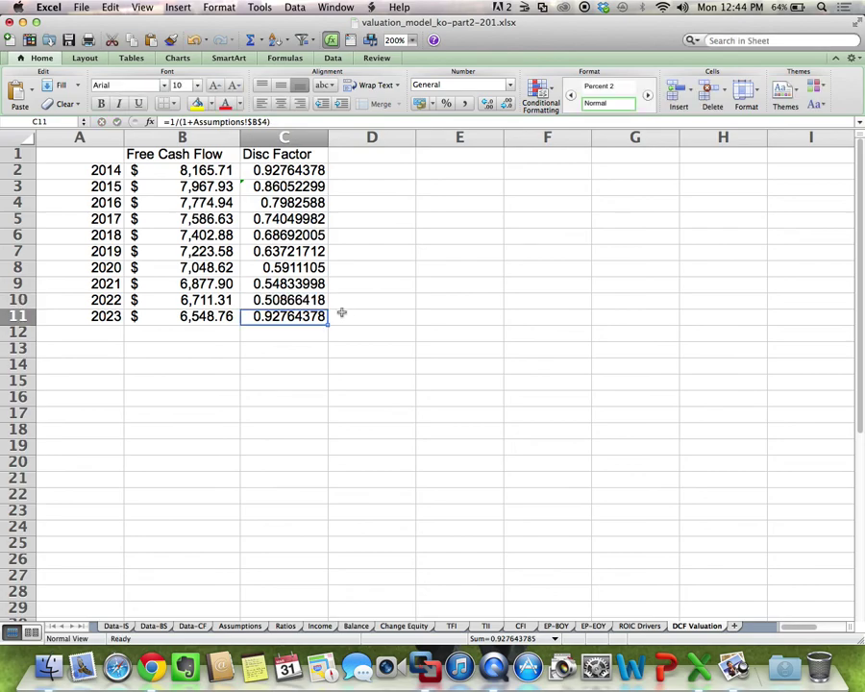
key(ctrl+u)
text(^10)
key(Return)
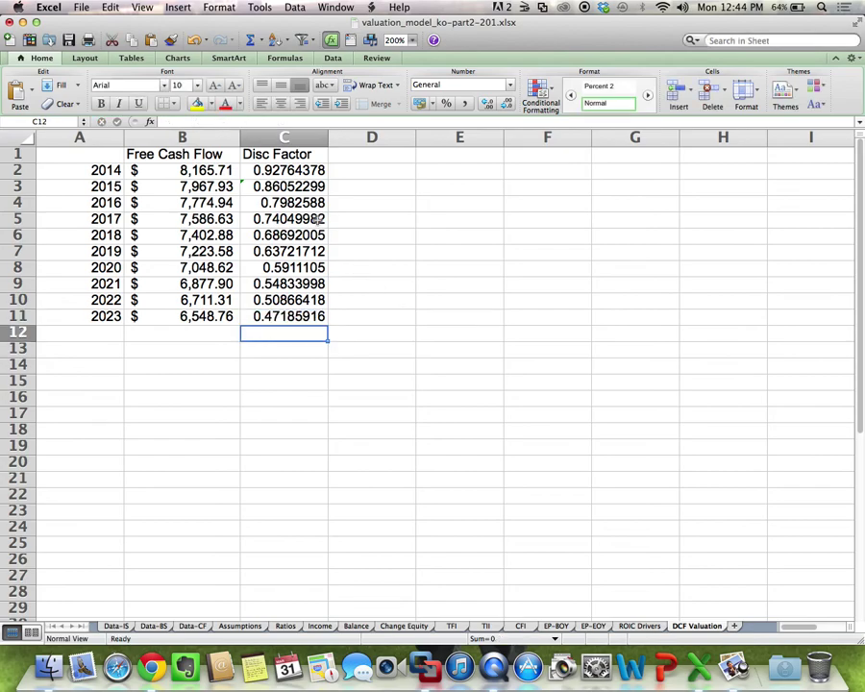
Step: Review the compounded discount factors down the Disc Factor column
click(317, 170)
key(Down)
key(Down)
key(Down)
key(Down)
key(Down)
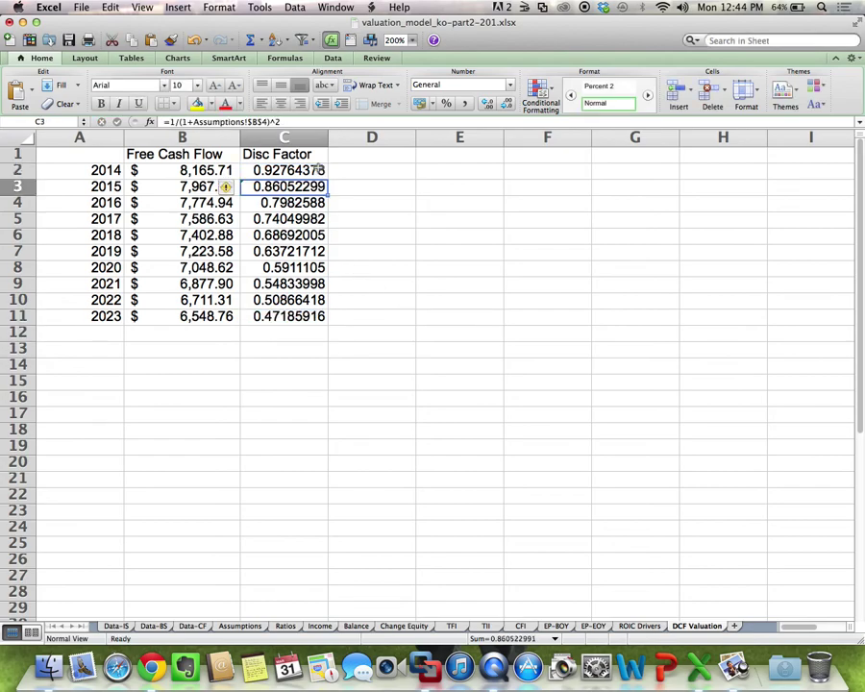
key(Down)
key(Down)
key(Down)
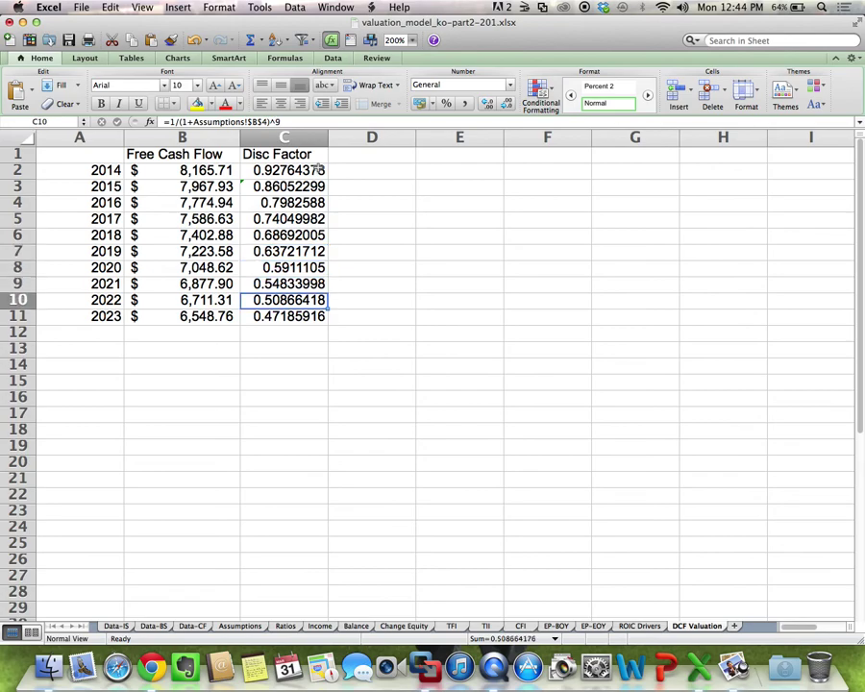
key(Down)
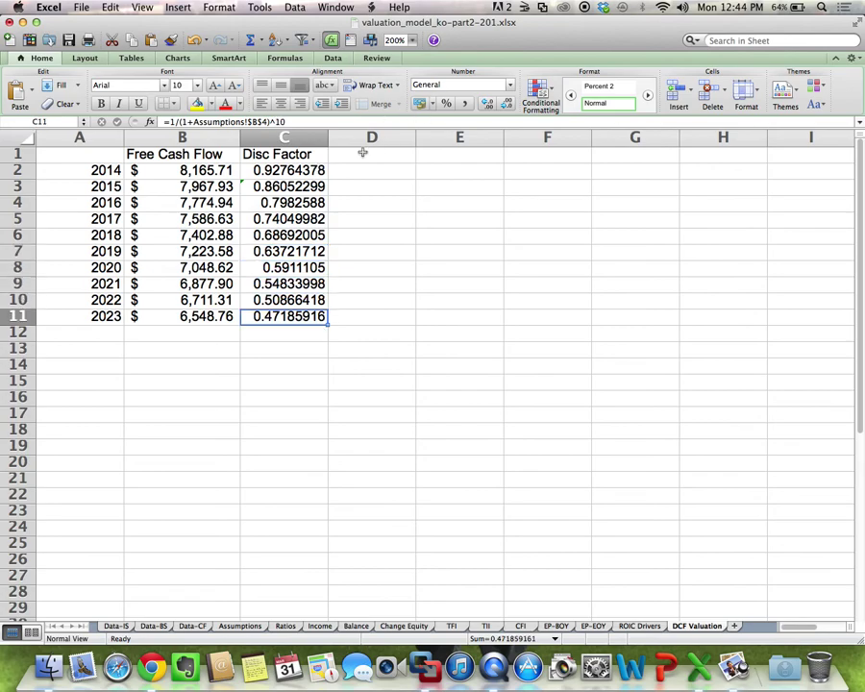
Step: Add a 'Disc FCF' header in D1 and enter =B2*C2 below it
click(362, 152)
text(Disc)
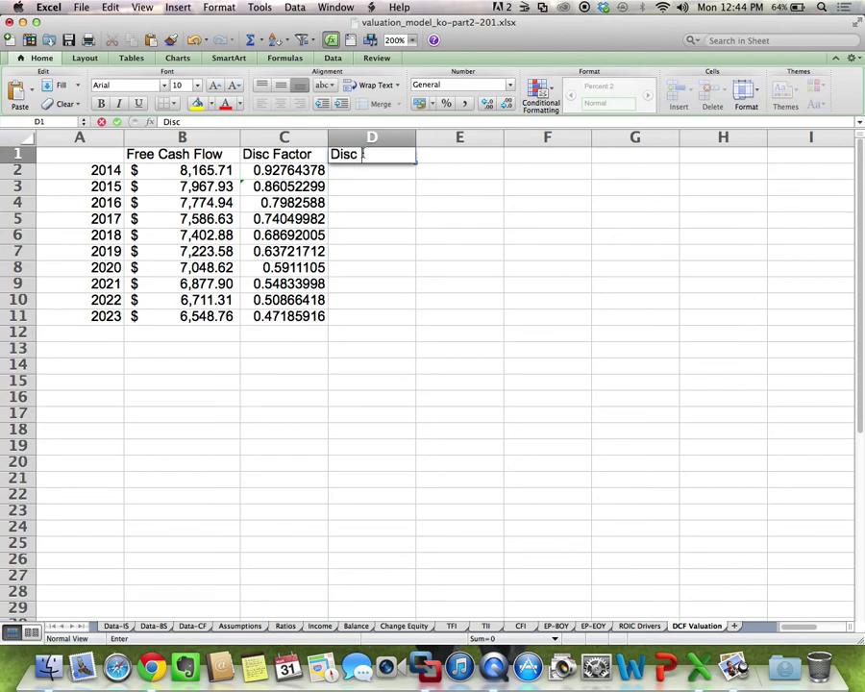
text( FCF)
key(Return)
text(=)
key(Left)
key(Left)
text(*)
key(Left)
key(Return)
Step: Copy the Disc FCF formula down through all ten years, 2014–2023
click(366, 170)
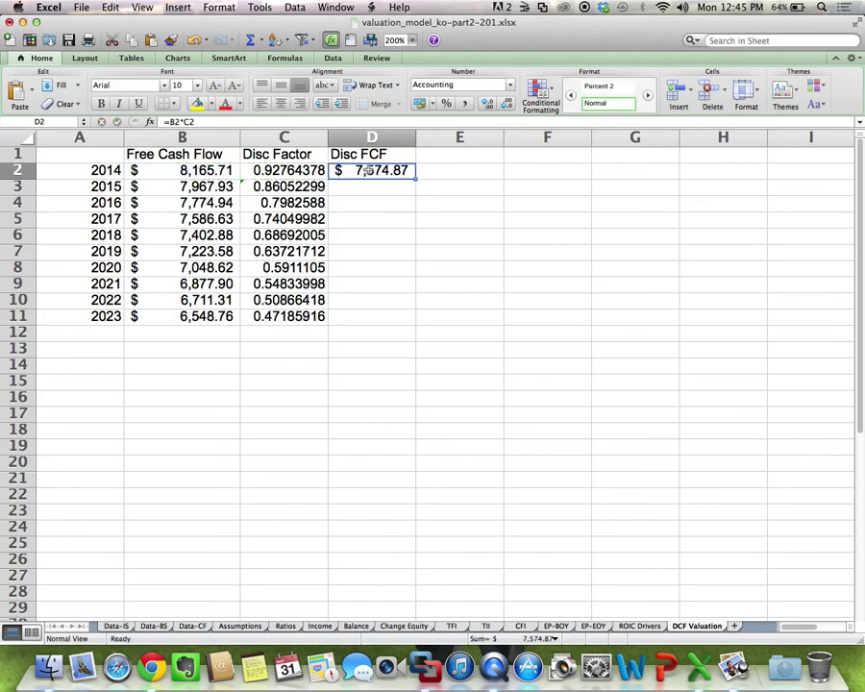
key(super+c)
drag(366, 170, 344, 308)
key(super+v)
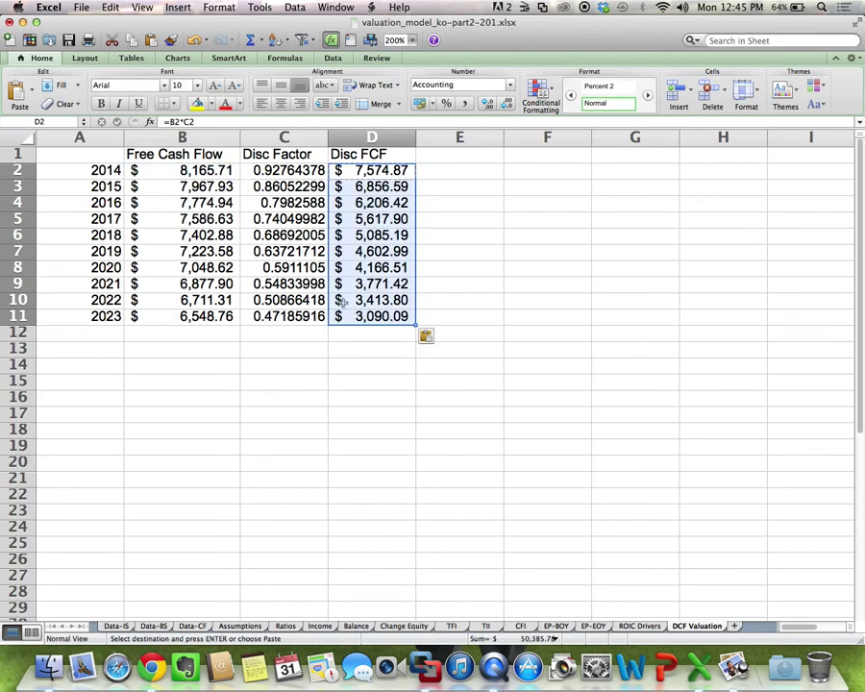
drag(288, 170, 288, 316)
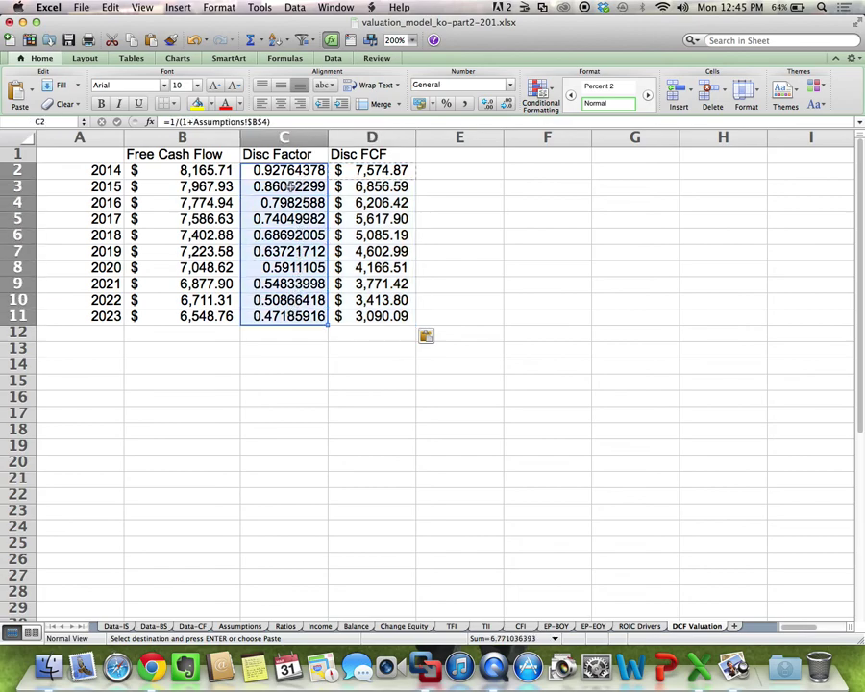
Step: Give the discount factors comma style with five decimals and widen column C
click(464, 103)
click(488, 104)
click(488, 104)
click(488, 104)
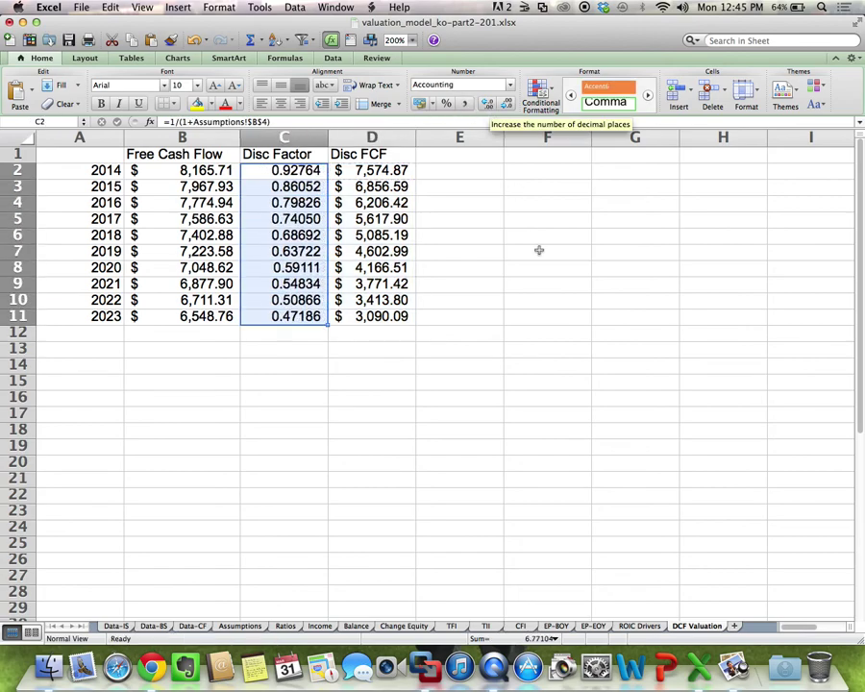
click(548, 287)
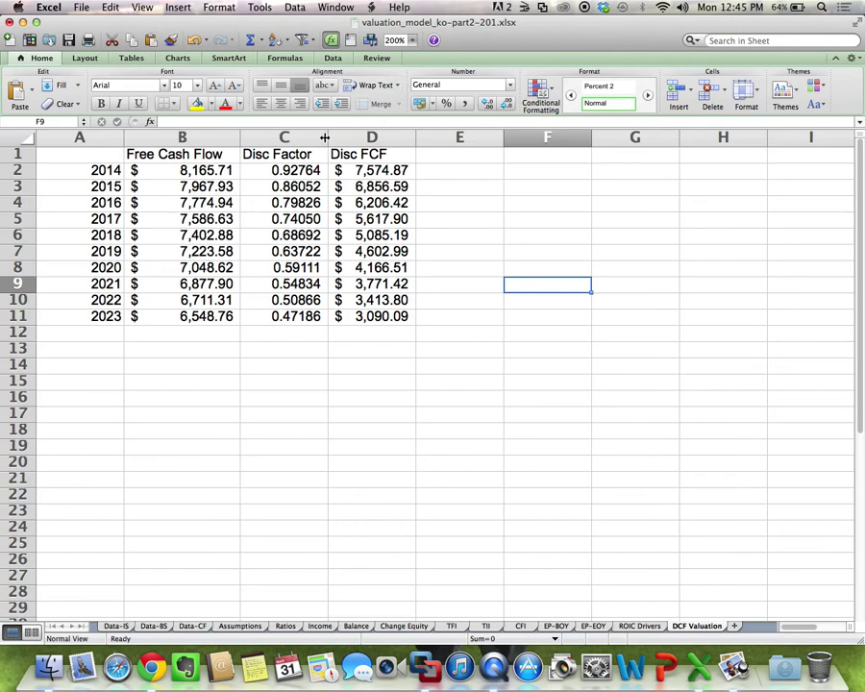
drag(325, 137, 348, 137)
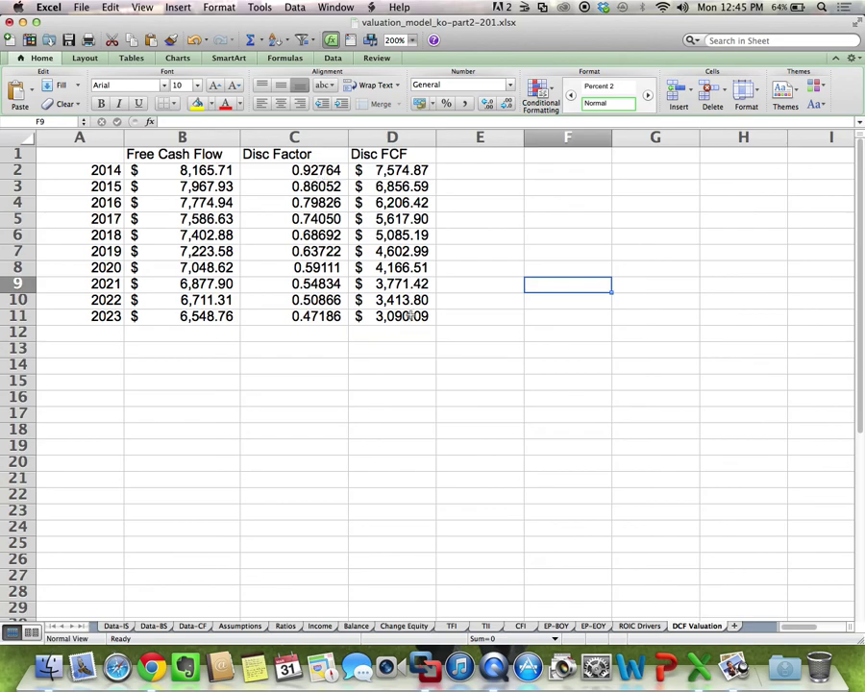
Step: AutoSum the ten discounted cash flows in D12, totaling $50,385.78
click(391, 330)
click(252, 41)
key(Return)
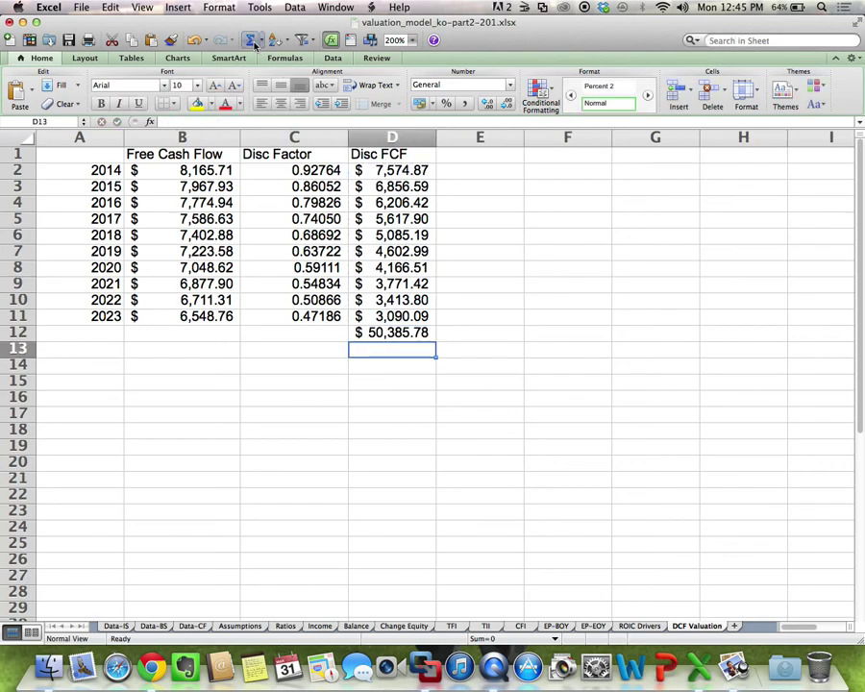
Step: Label the total row 'PV of FCF for 10 Years' in A12
click(95, 334)
text(PV)
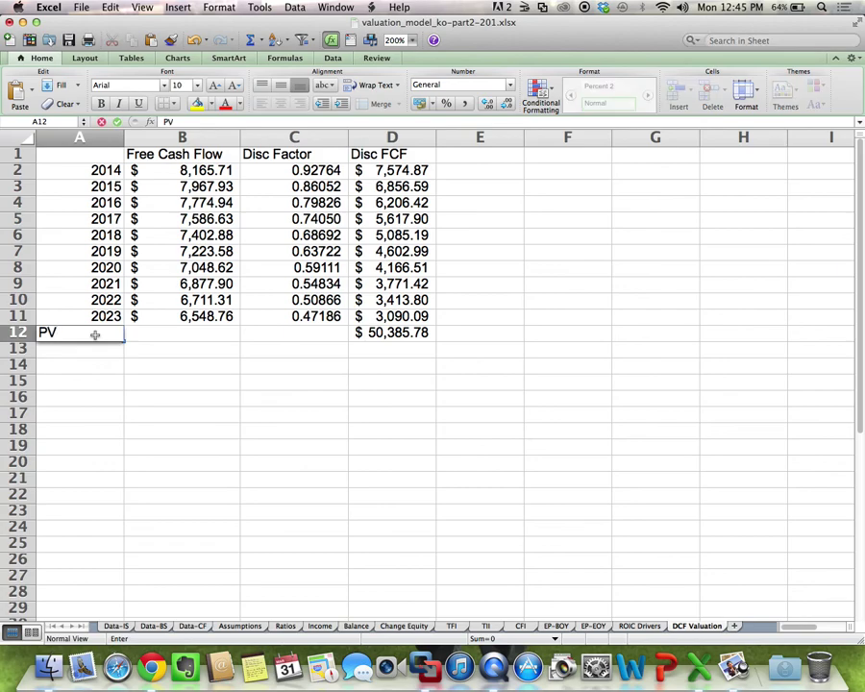
text( of FCF for)
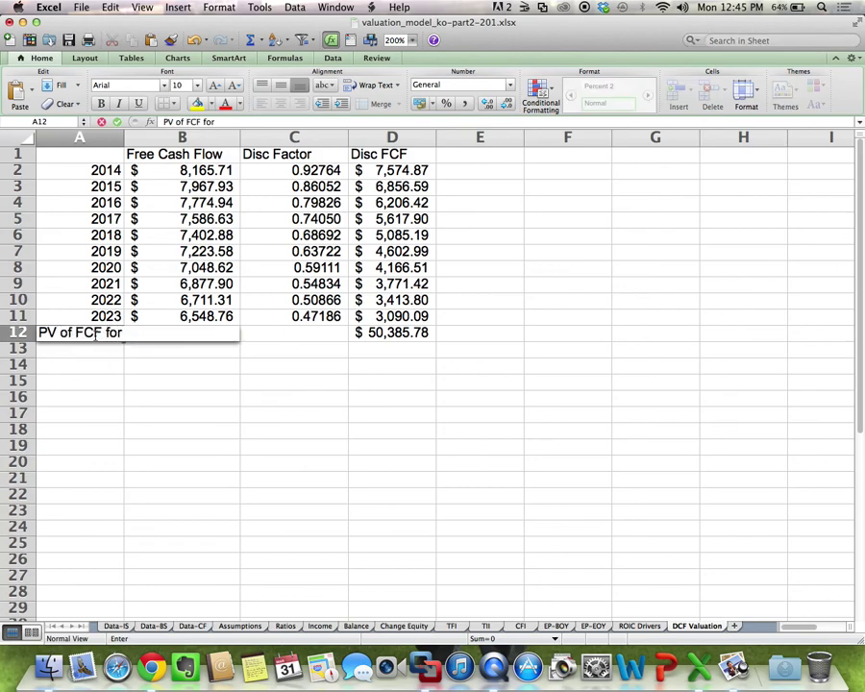
text( 10 Years)
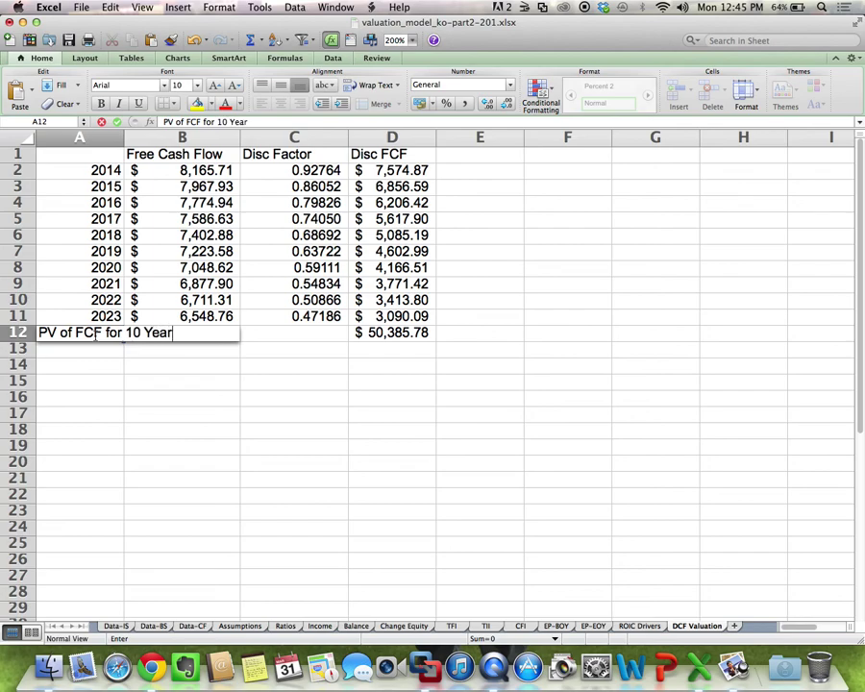
key(Return)
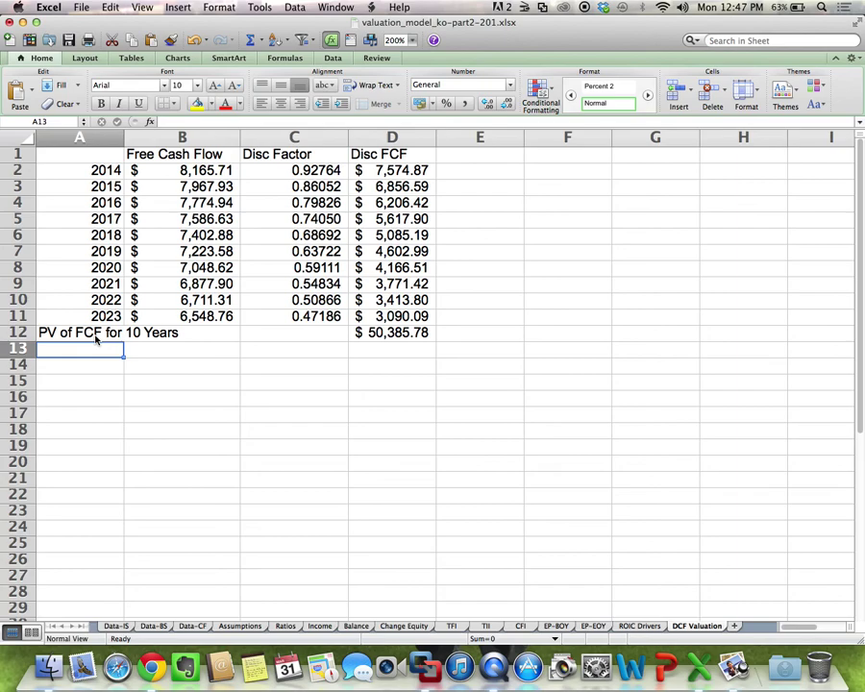
Step: Add a 'Continuing Value' label in A14, widen column A, then switch to Preview's slides
key(Down)
text(C)
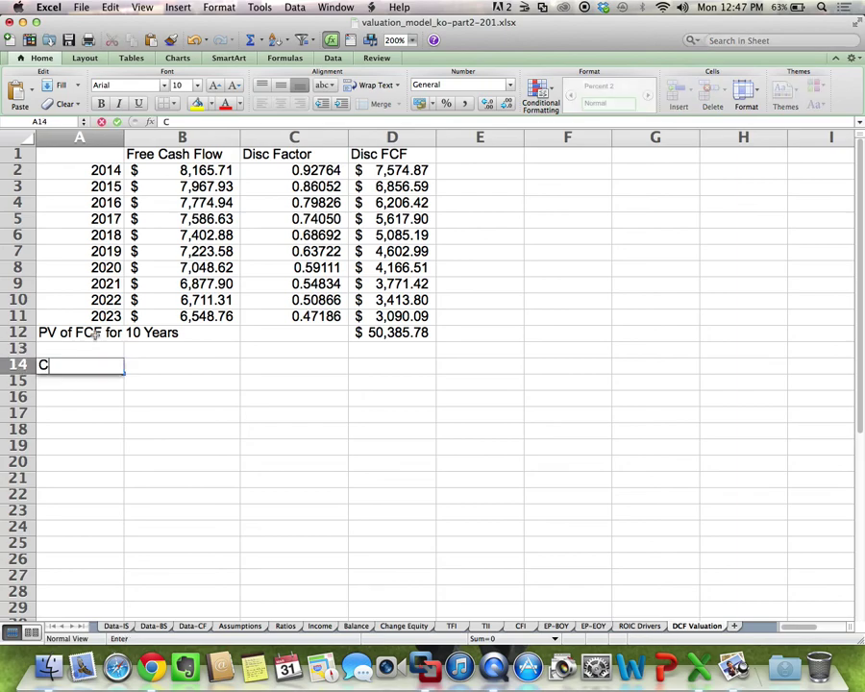
text(ontinuing Value)
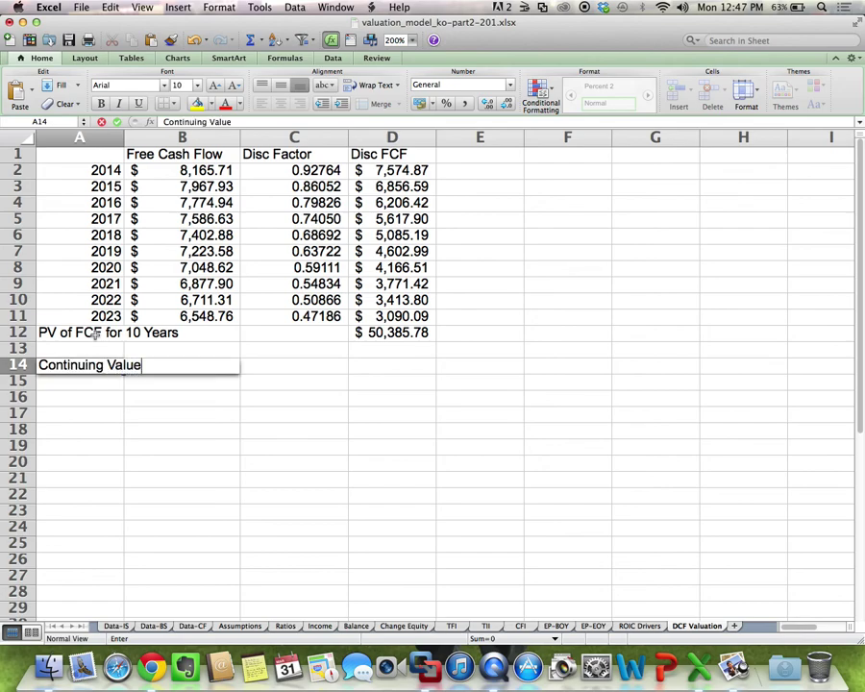
key(Return)
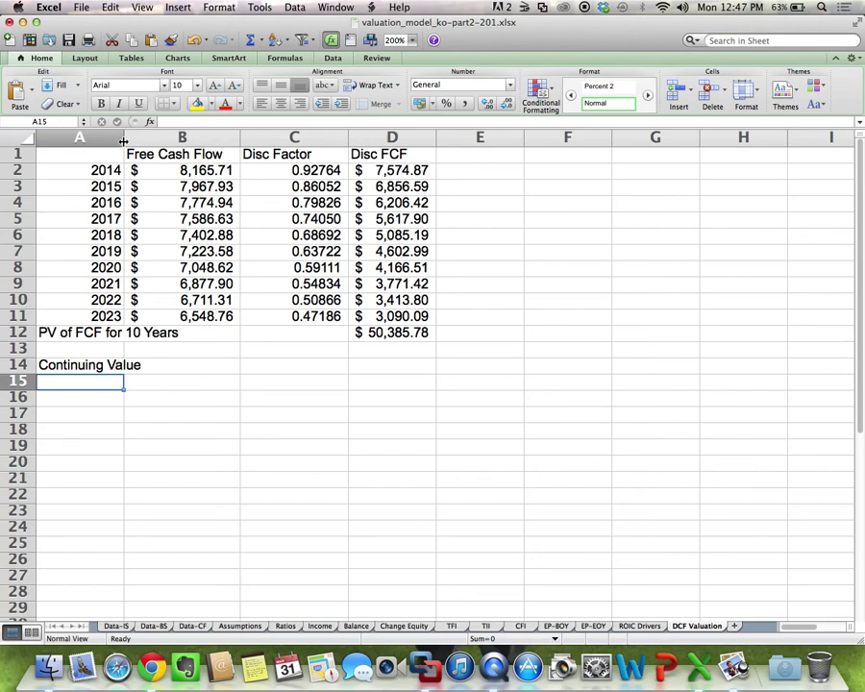
drag(124, 138, 160, 137)
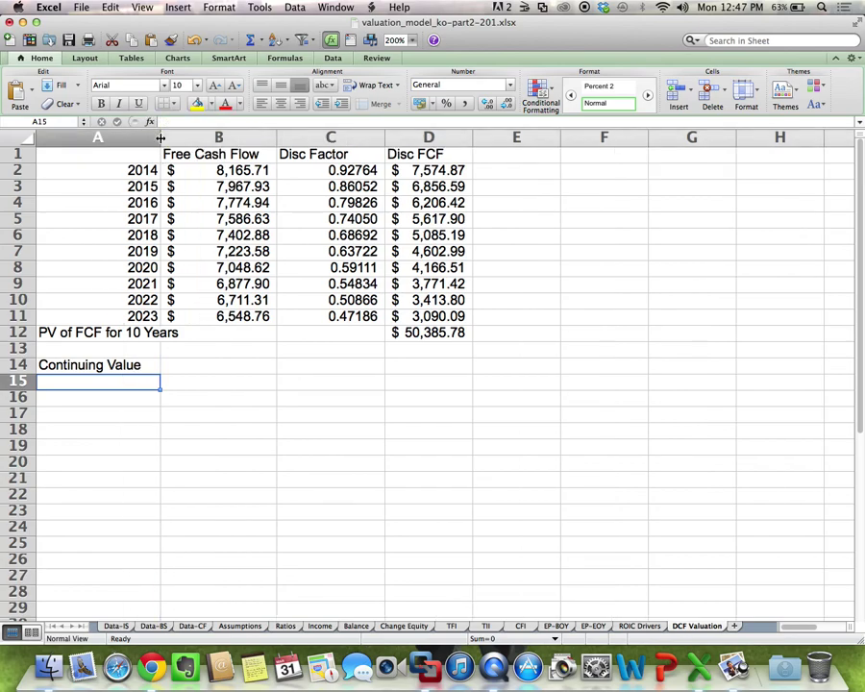
key(super+Tab)
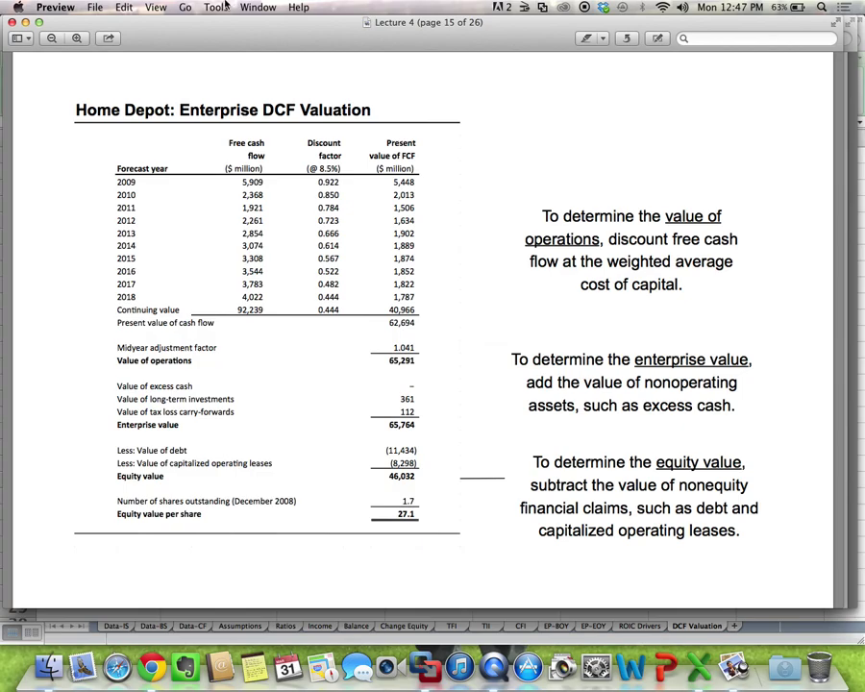
click(258, 7)
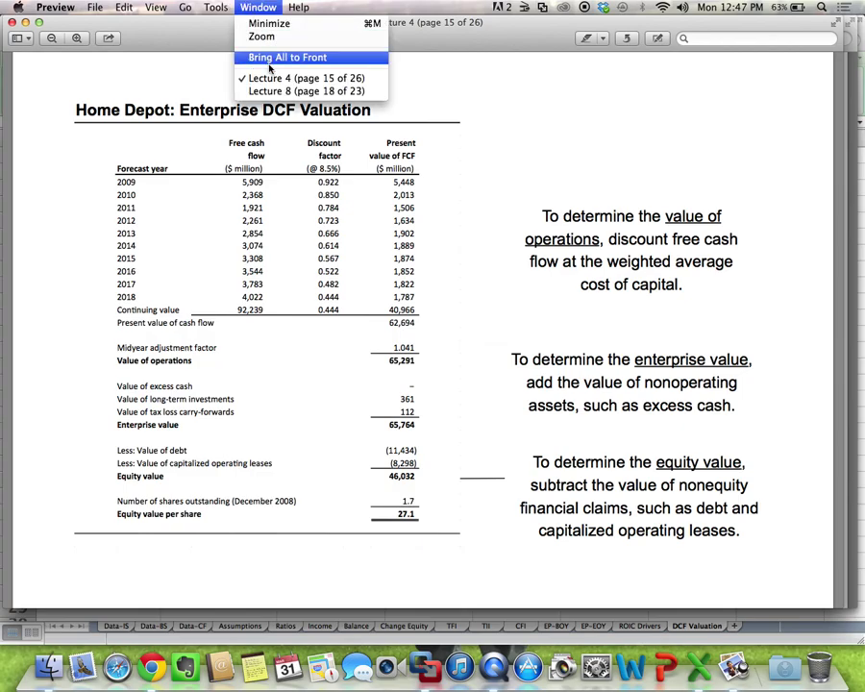
Step: Find the Key Value Driver continuing-value formula on Lecture 8's page 14, then return to Excel
click(288, 90)
scroll(307, 299, up, 5)
scroll(306, 299, up, 20)
scroll(307, 299, down, 5)
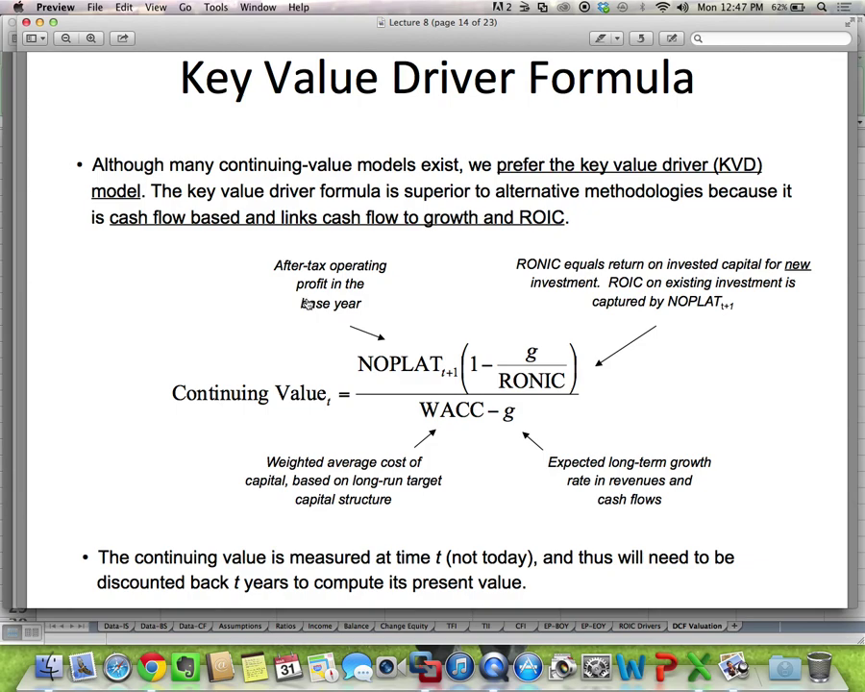
key(super+Tab)
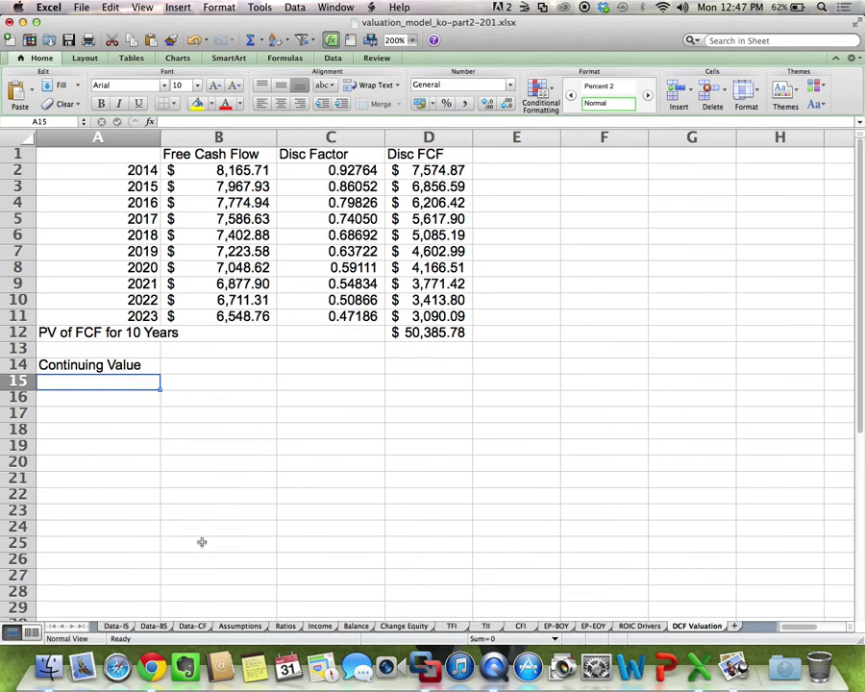
Step: Enter 'CV NOPLAT', 'CV ROIC or RONIC' and 'CV g' in Assumptions cells A5–A7
click(240, 627)
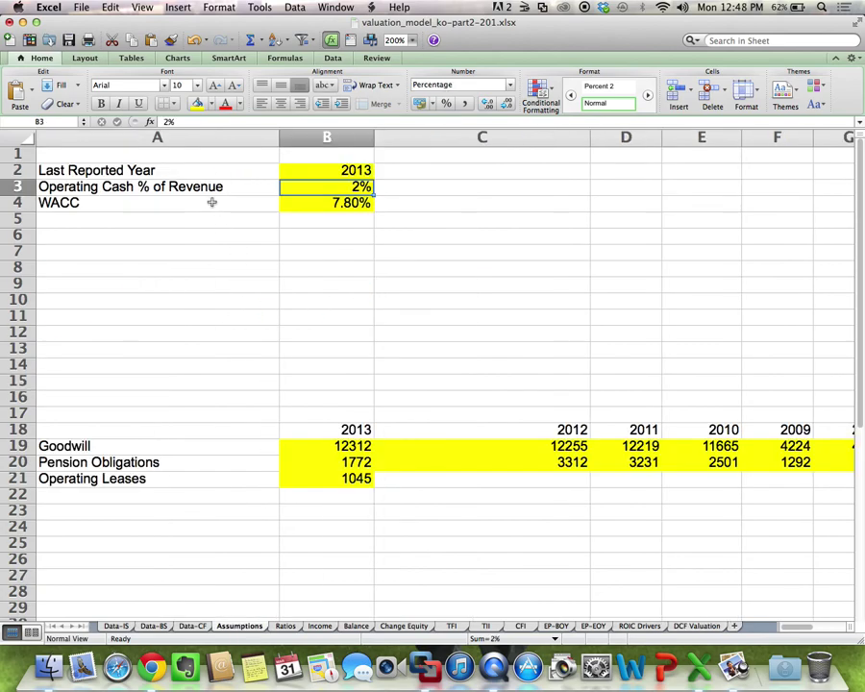
click(184, 233)
click(190, 218)
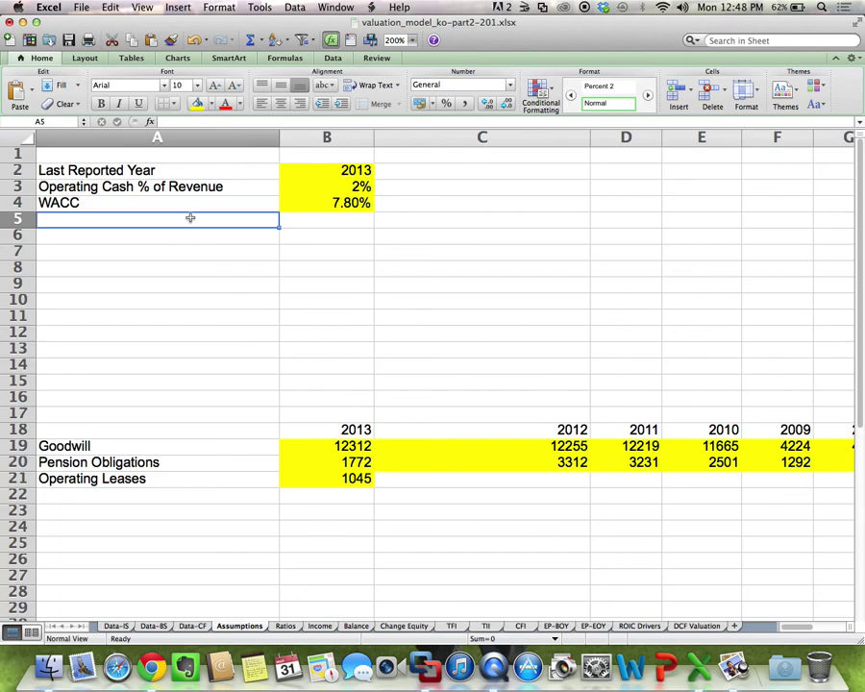
text(CV NOPLAT)
key(Return)
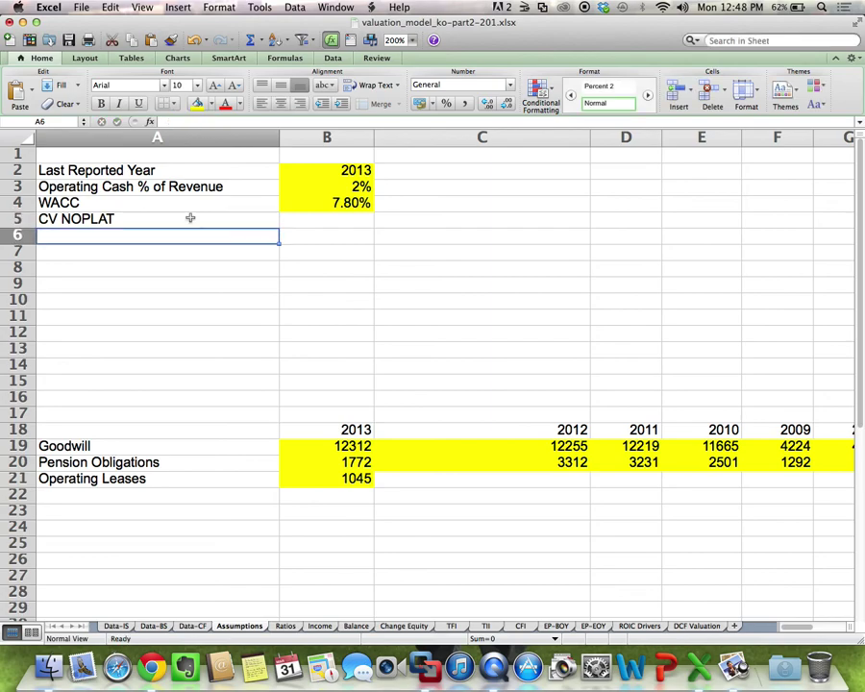
text(CV R)
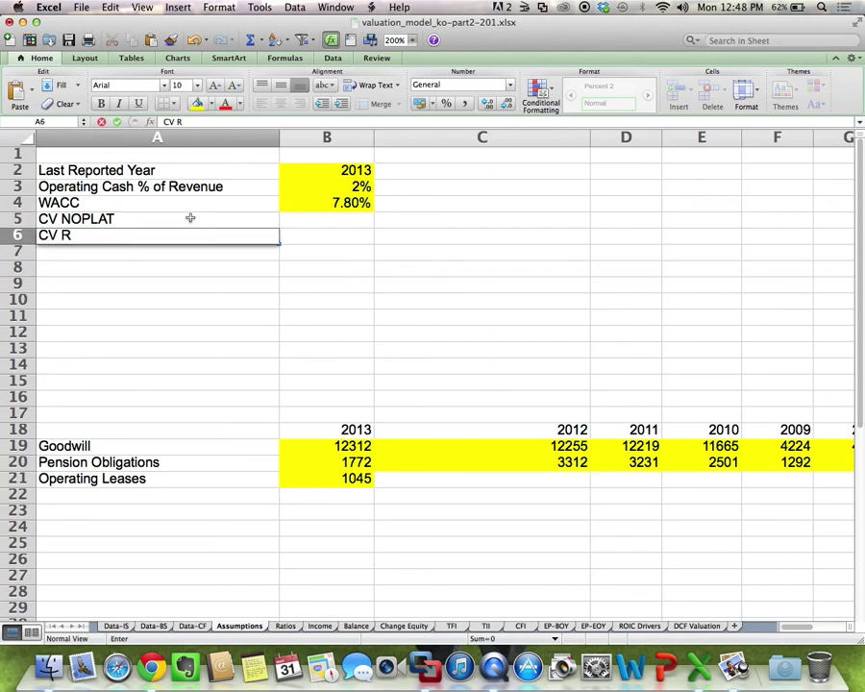
text(OIC or RONIC)
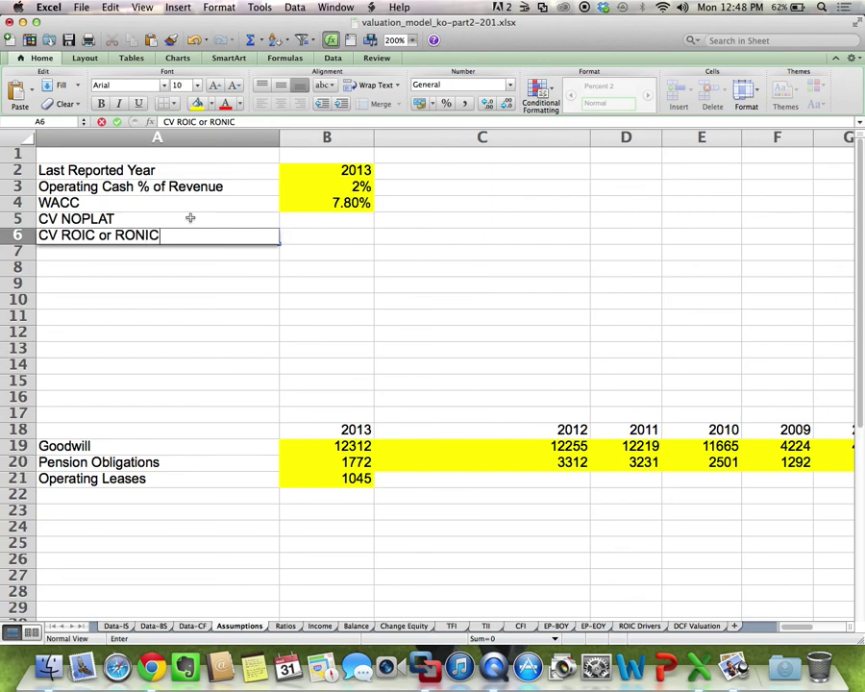
key(Return)
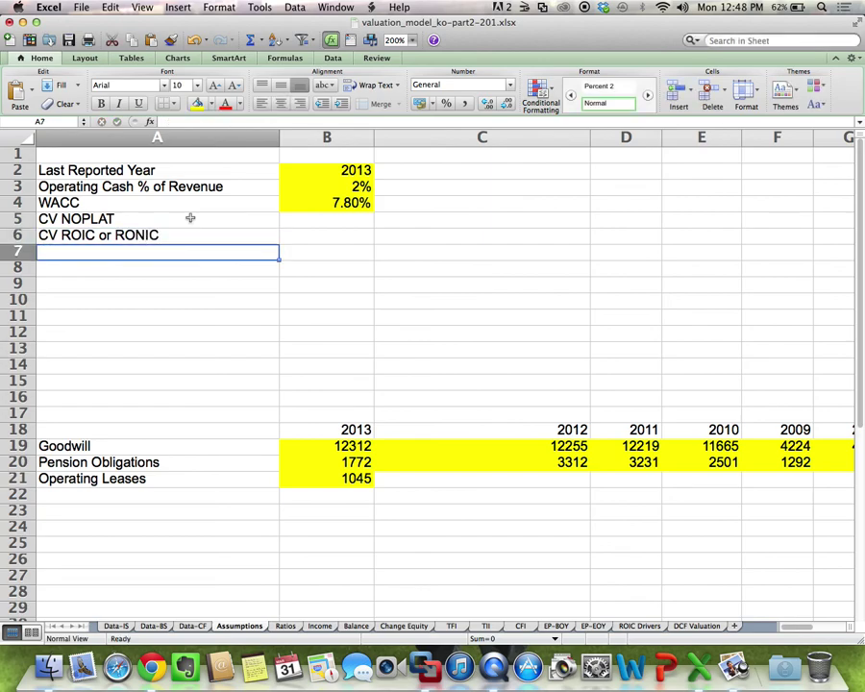
text(CV g)
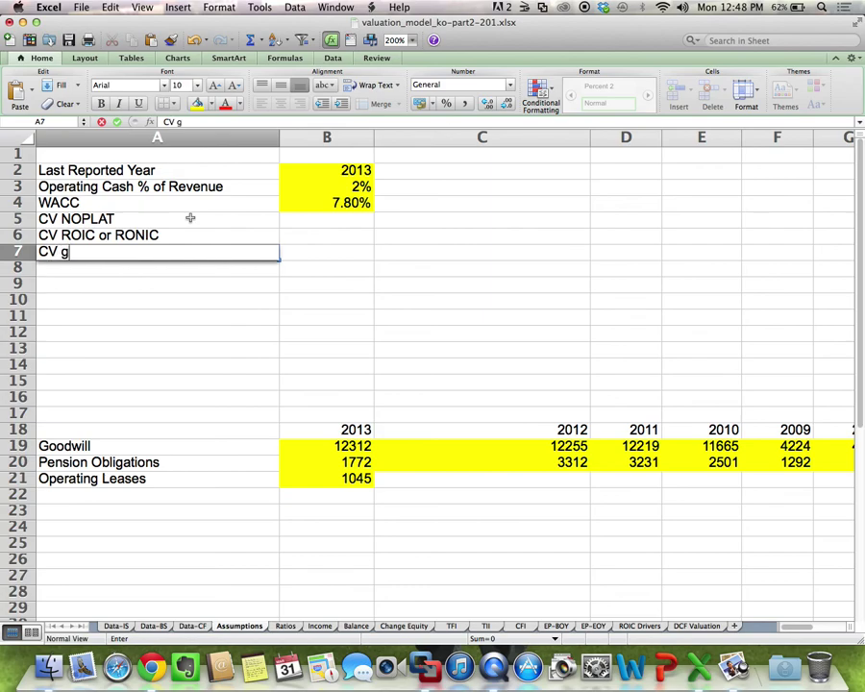
key(Return)
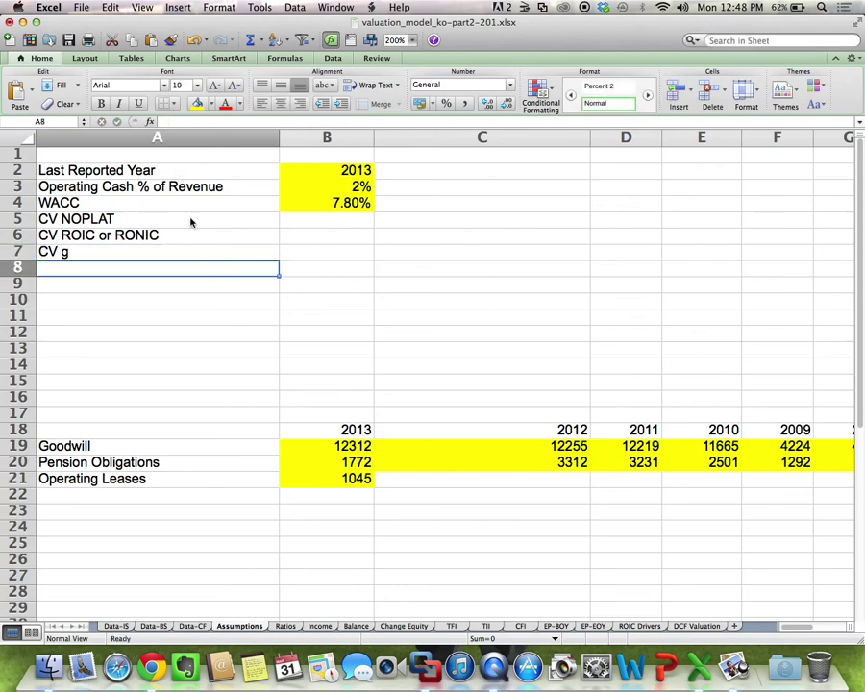
click(328, 218)
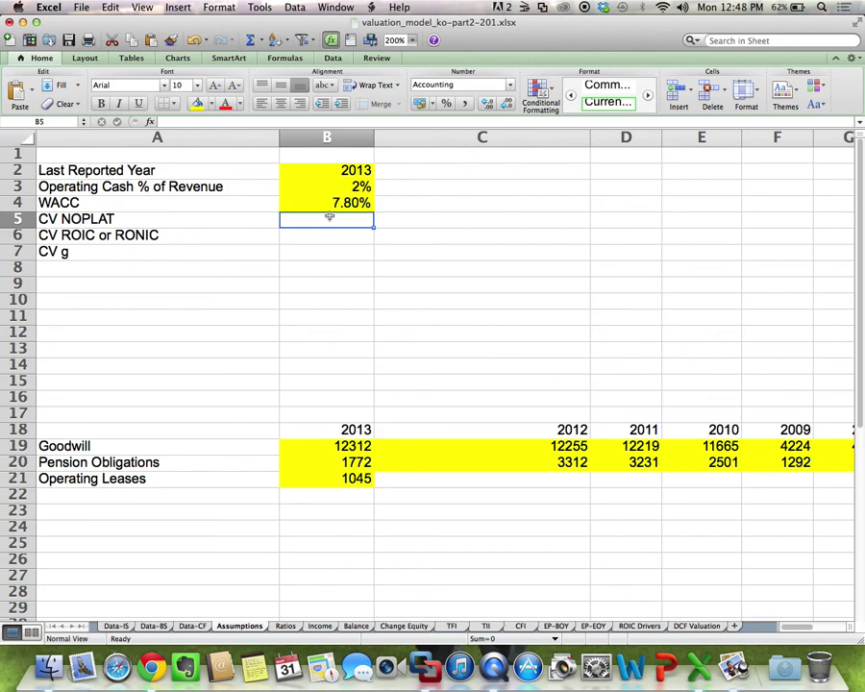
Step: Link B5 to the TII sheet's 2024 NOPAT in R4, showing $6,066.9
text(=)
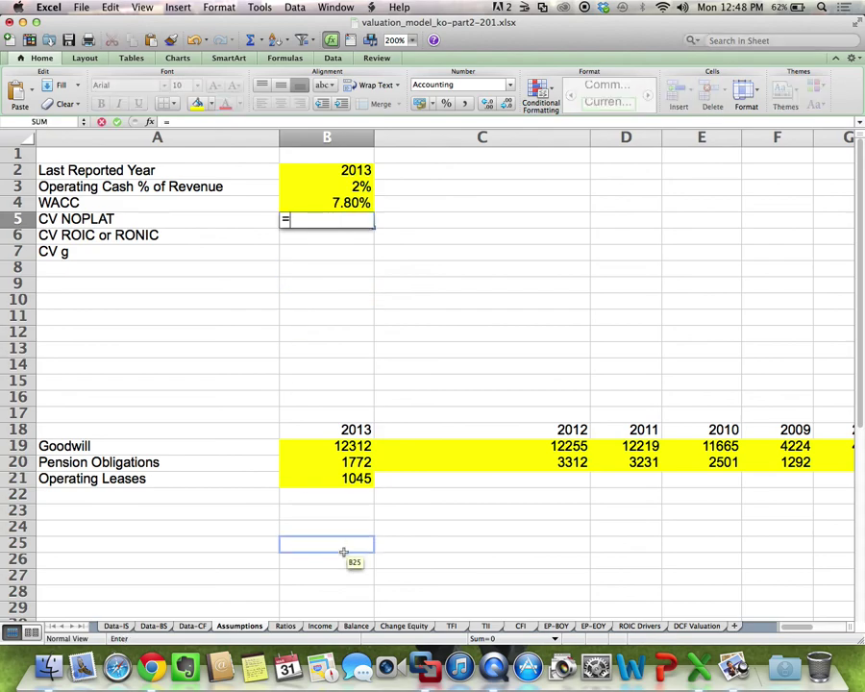
click(486, 625)
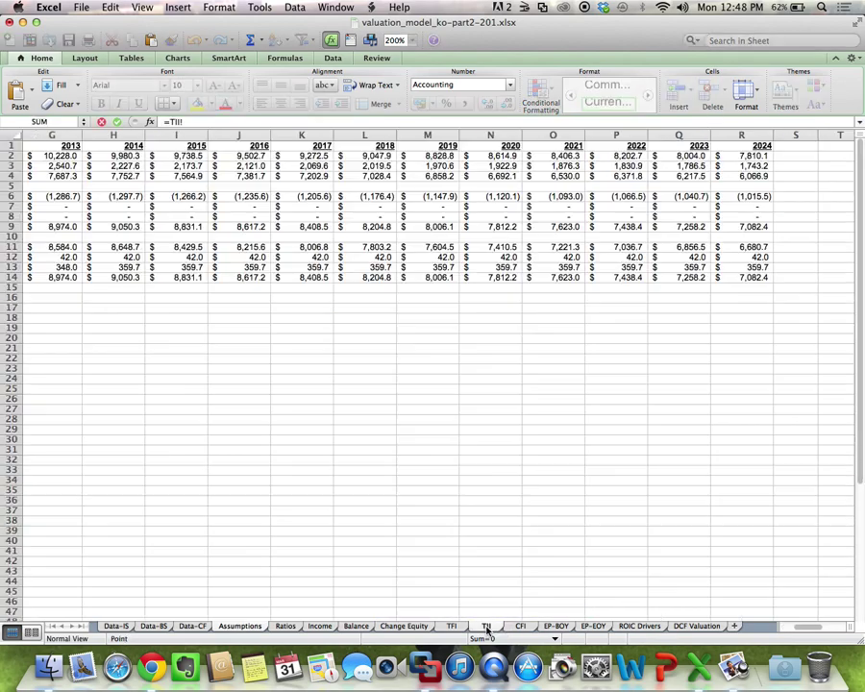
click(758, 155)
scroll(762, 163, left, 6)
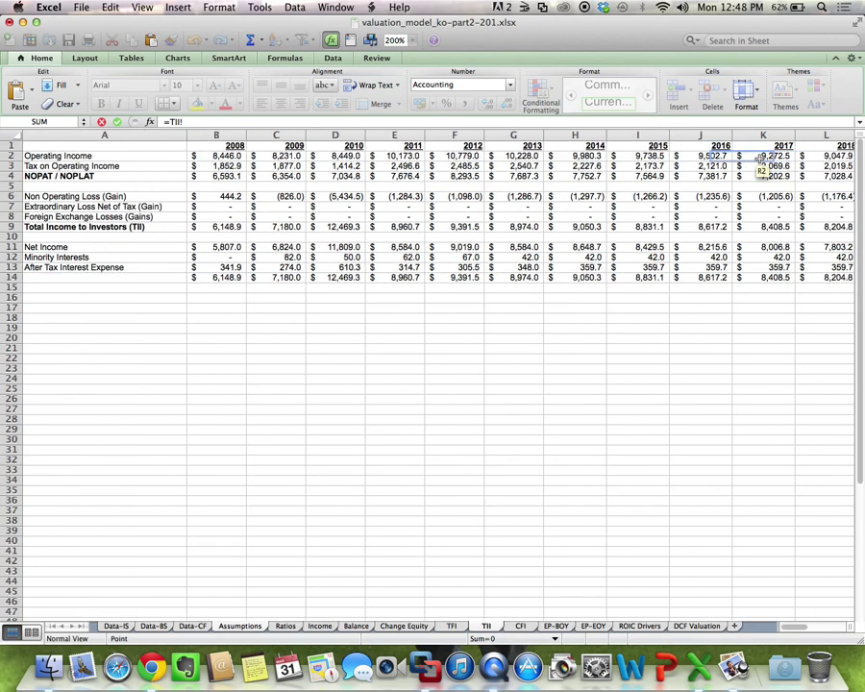
scroll(759, 156, right, 7)
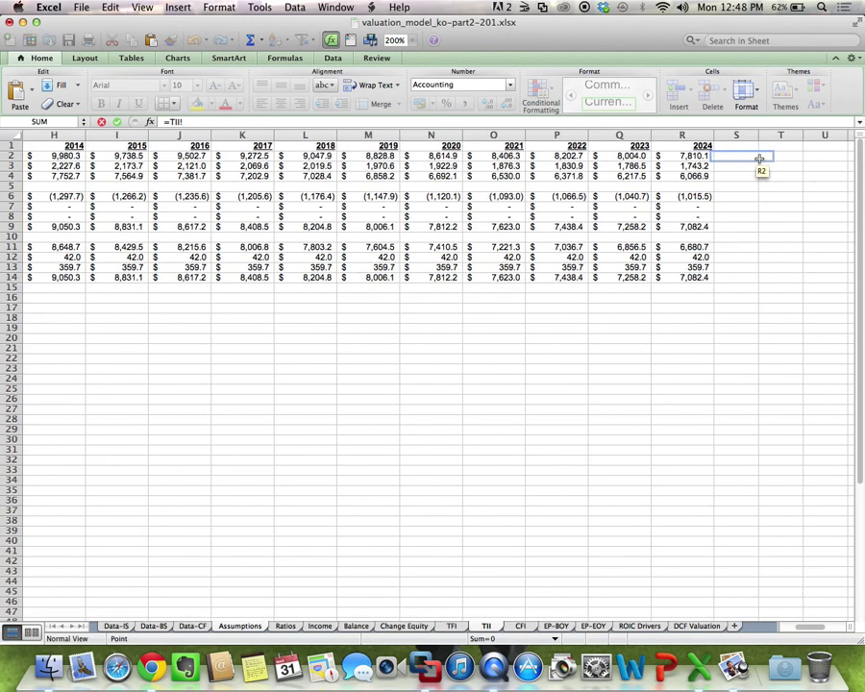
click(701, 177)
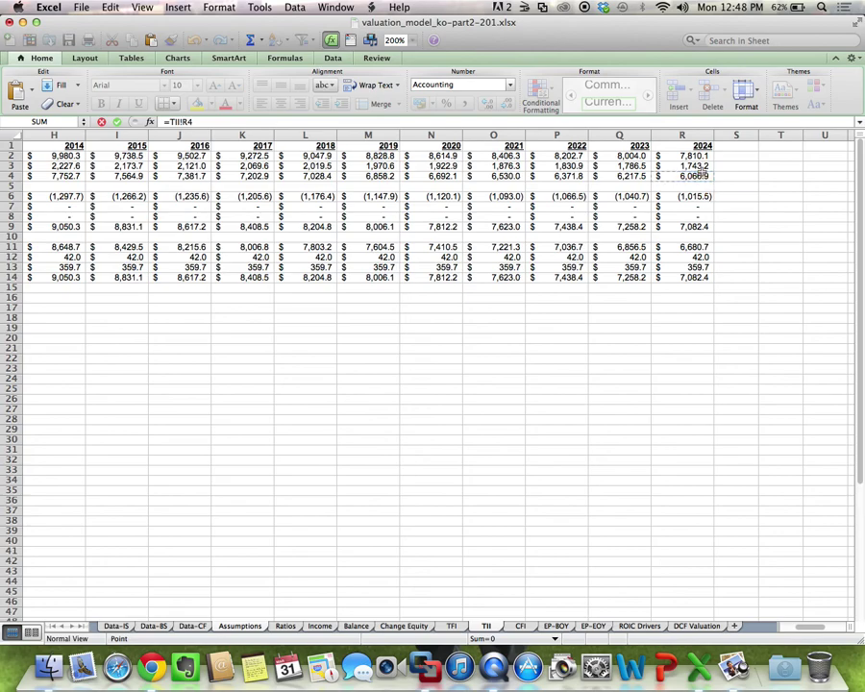
key(Return)
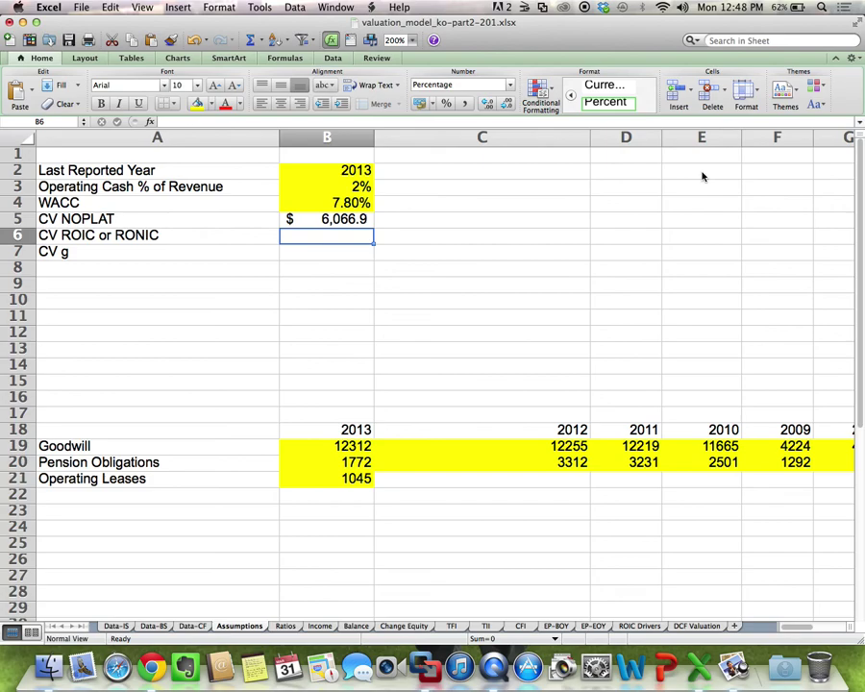
text(=)
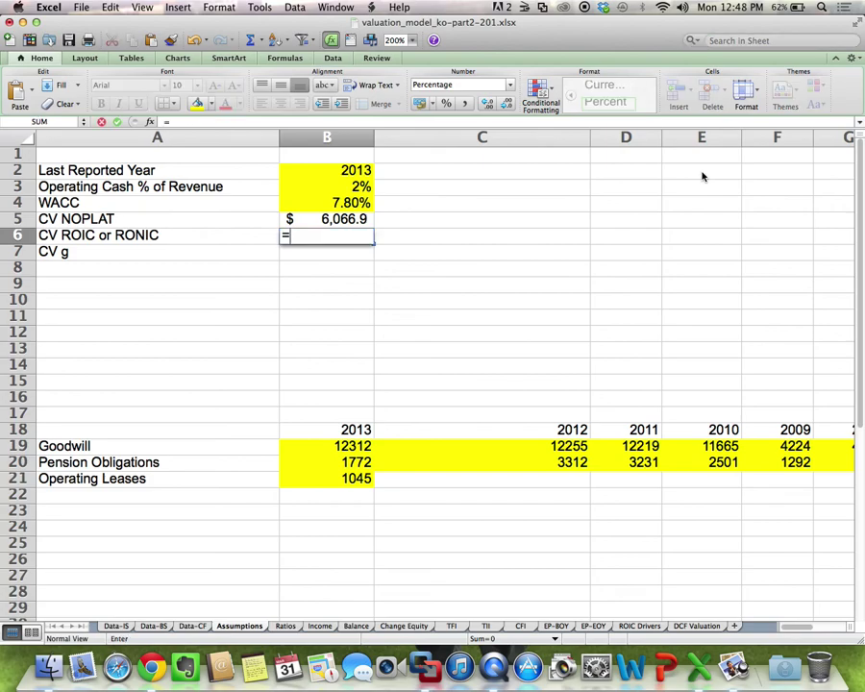
Step: Point B6 at EP-BOY's 2024 return on invested capital in Q15, showing 23.6%
click(555, 626)
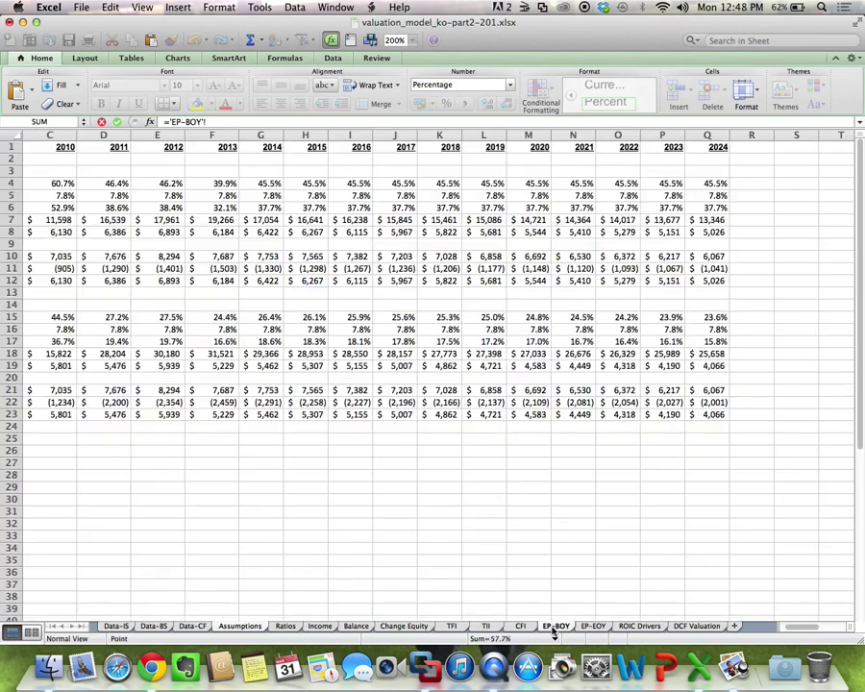
scroll(511, 471, left, 2)
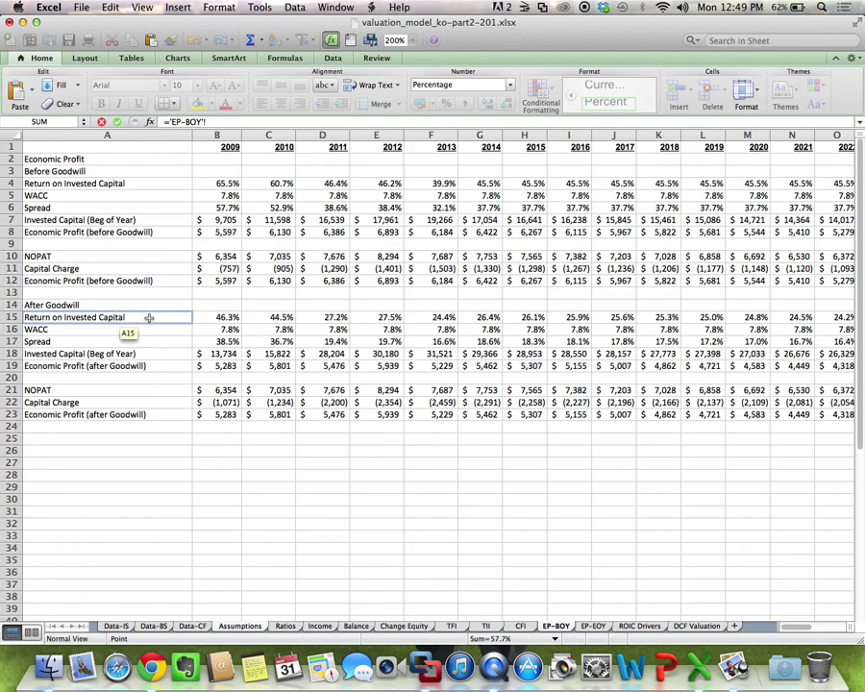
scroll(269, 329, right, 2)
scroll(268, 329, right, 3)
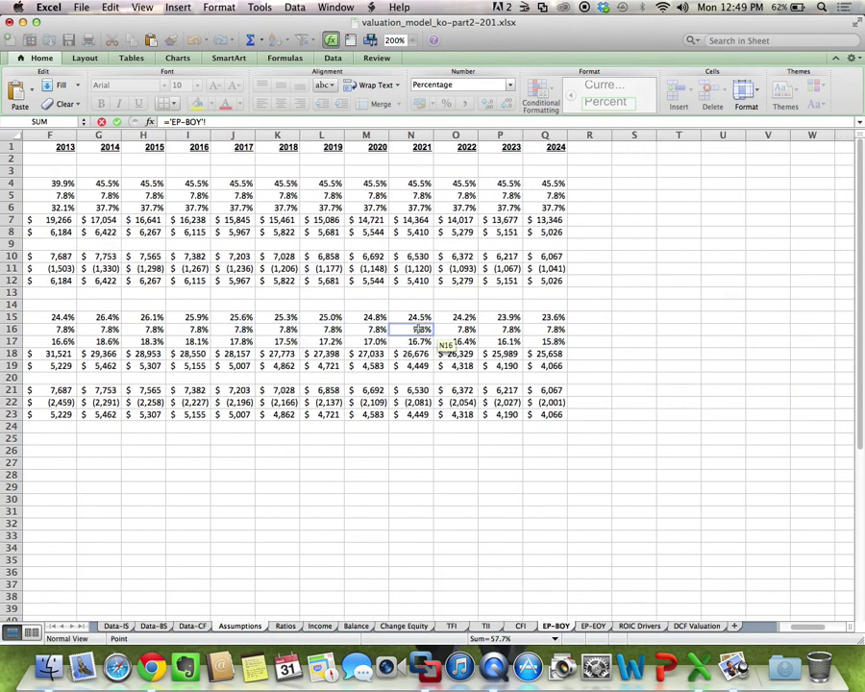
click(536, 317)
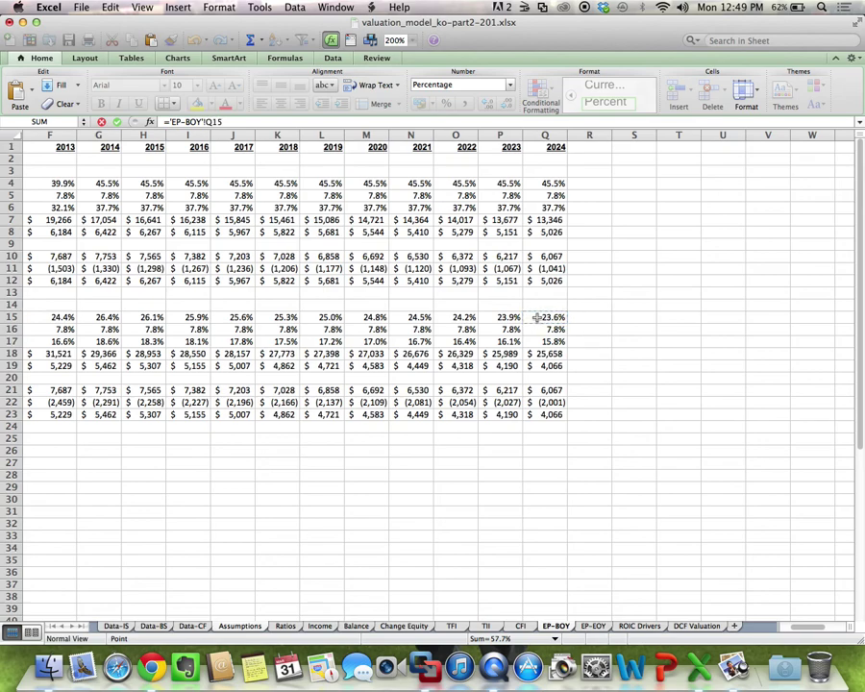
key(Return)
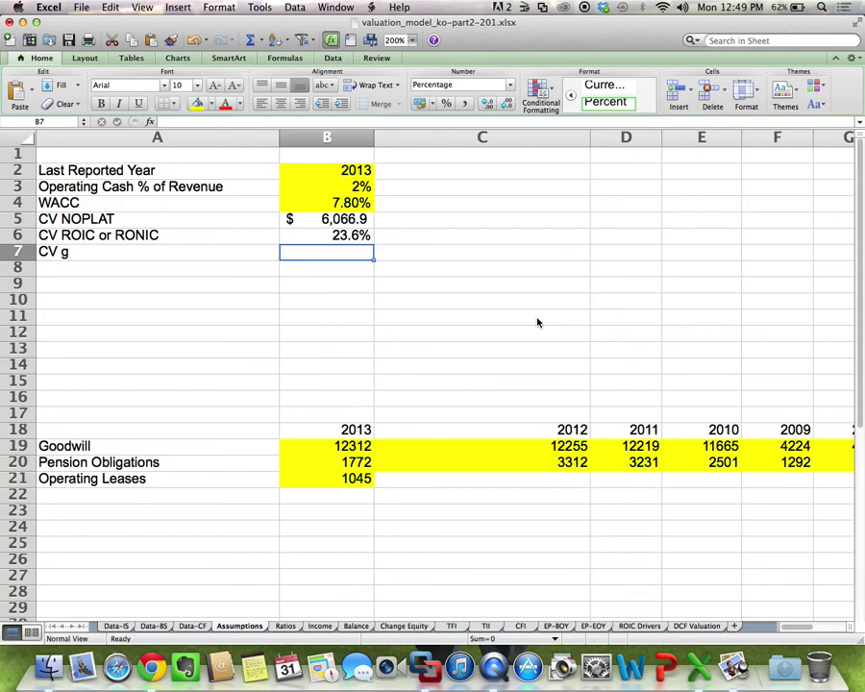
Step: Enter 3% growth in B7 and fill it yellow as an input cell
text(3%)
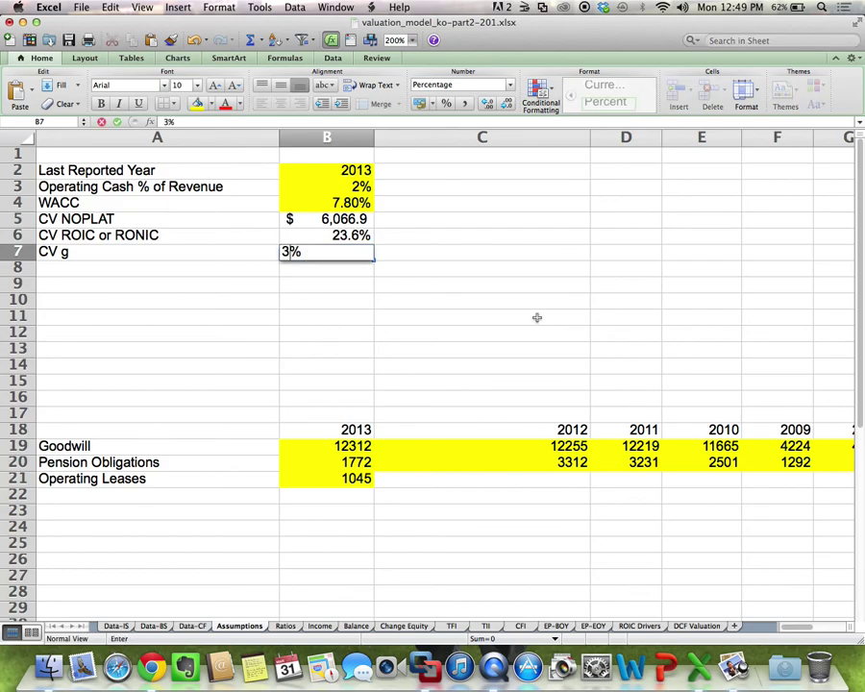
key(Return)
key(Up)
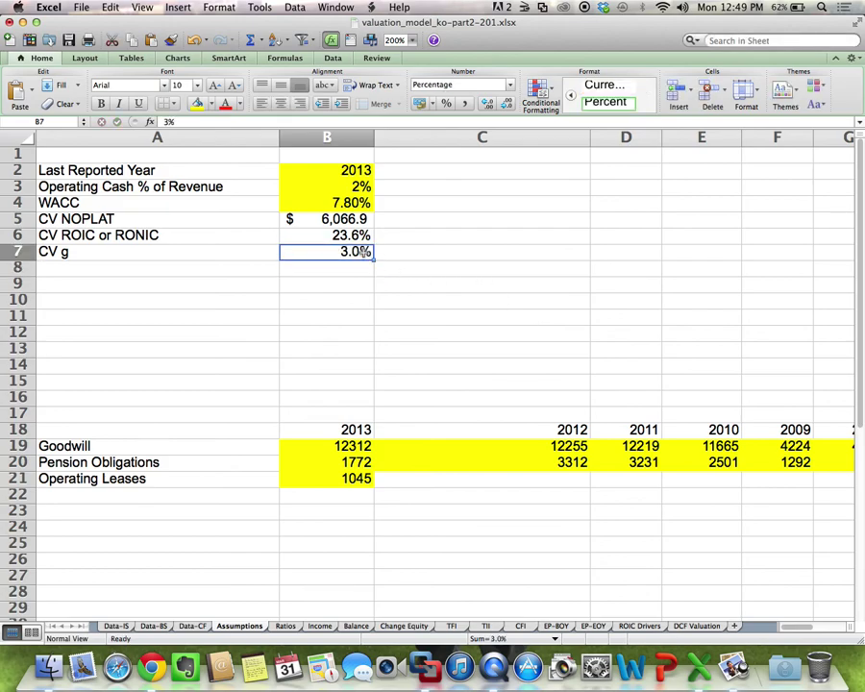
click(197, 104)
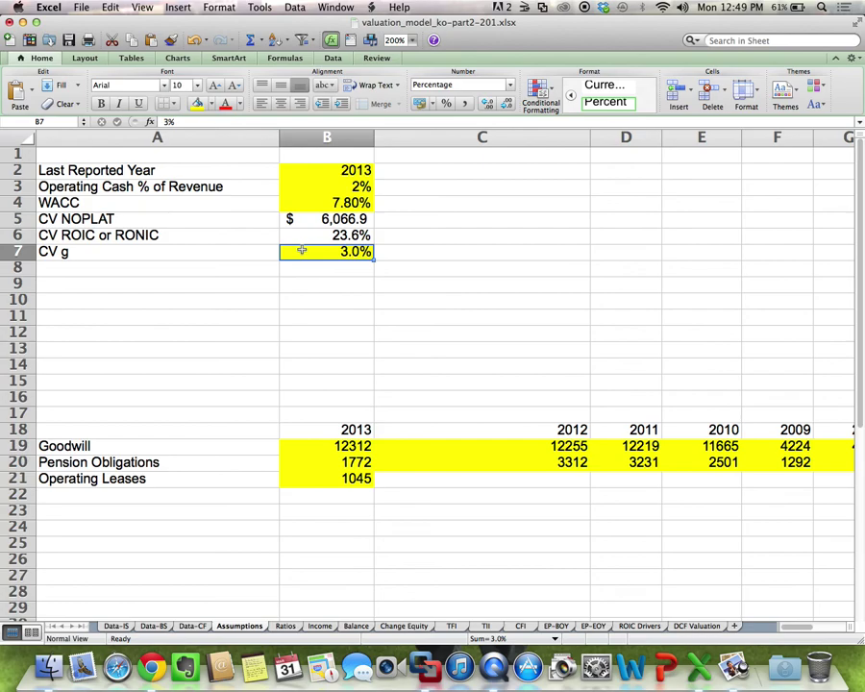
Step: Glance at the formula slide in Preview, then return to the DCF Valuation sheet
key(super+Tab)
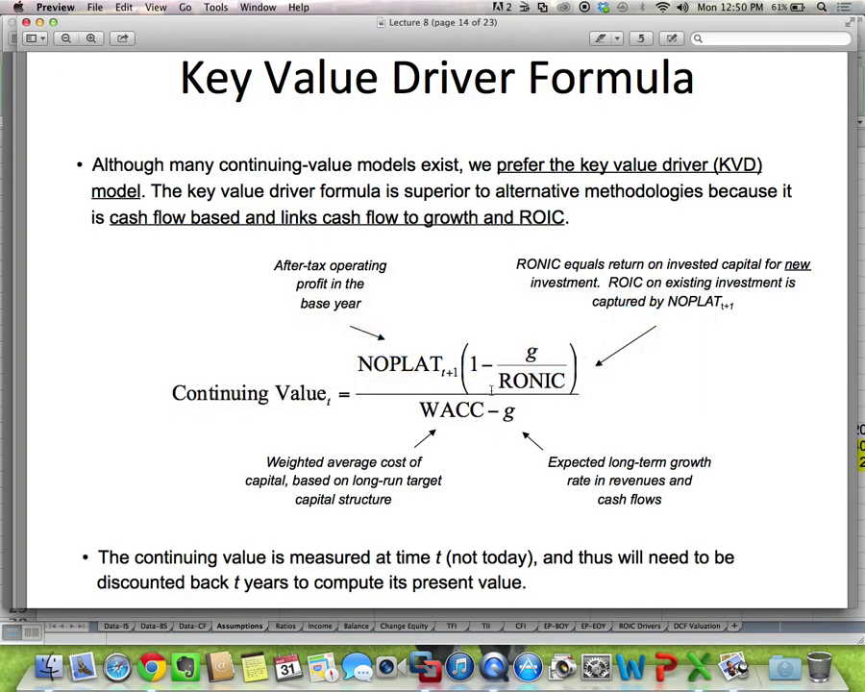
key(super+Tab)
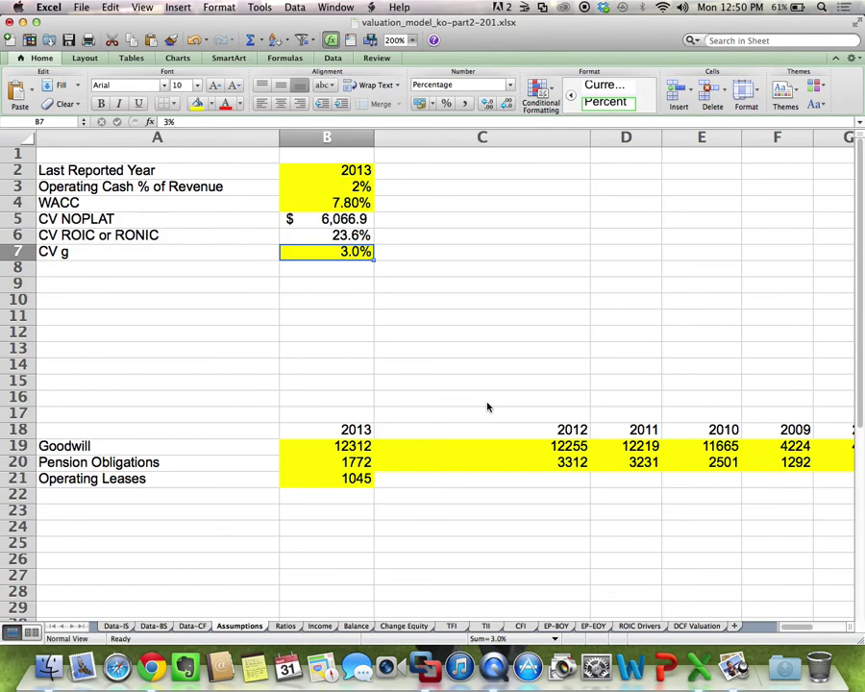
click(681, 626)
Step: Enter =(Assumptions!B5*(1-Assumptions!B7/Assumptions!B6))/(Assumptions!B4-Assumptions!B7) in B14 as the Continuing Value
click(232, 366)
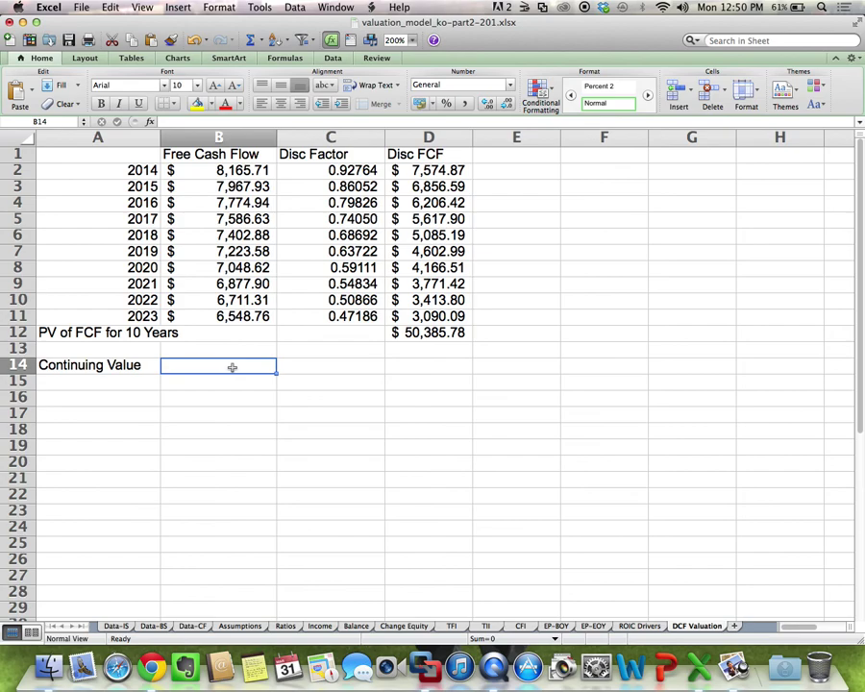
text(=()
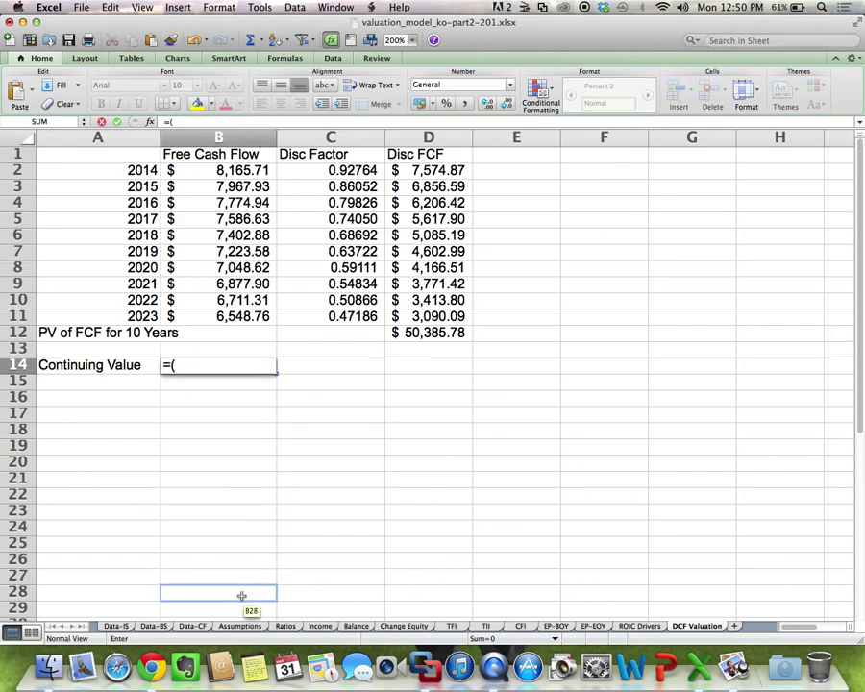
click(236, 627)
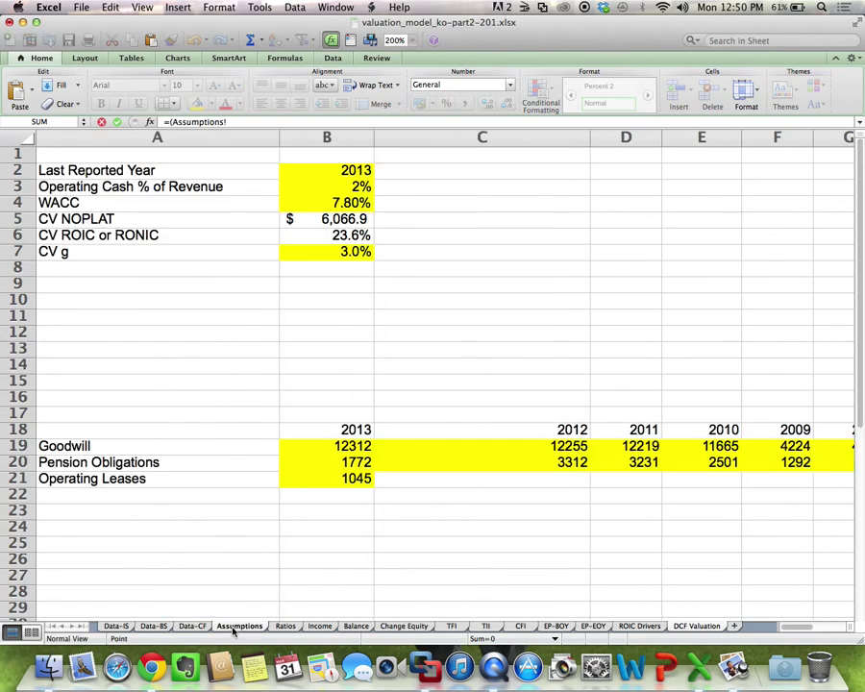
click(349, 220)
text(*(1-)
click(355, 251)
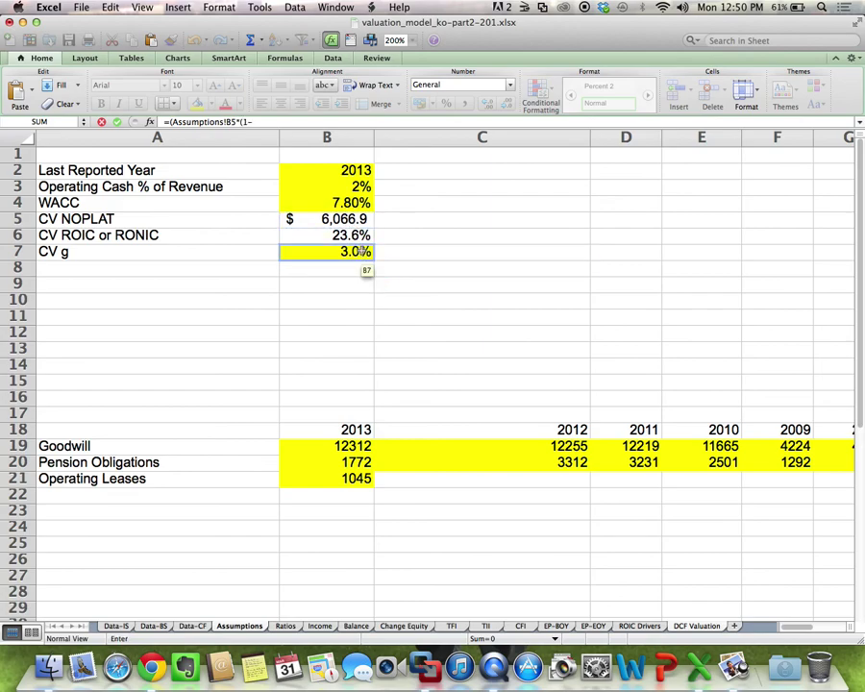
text(/)
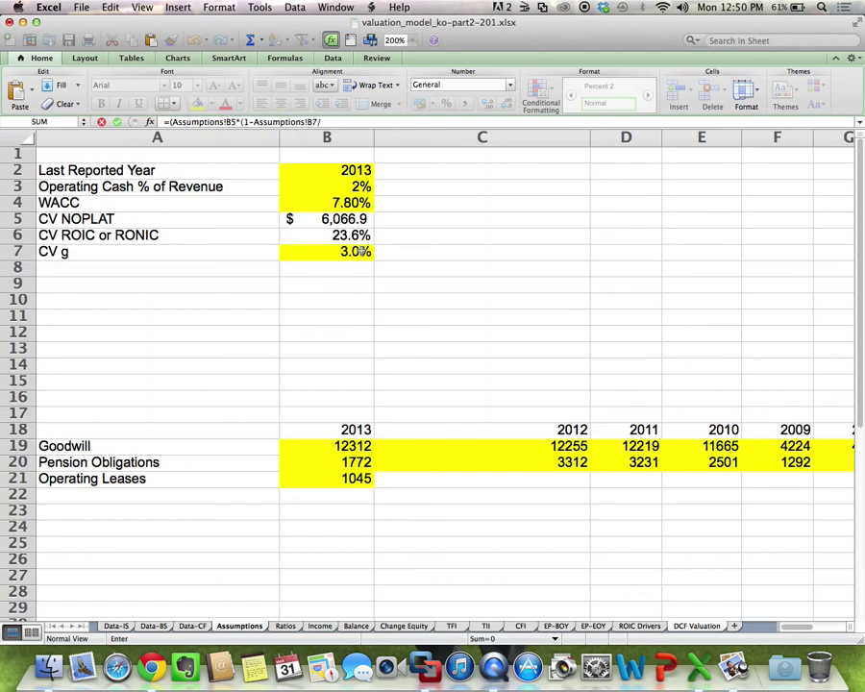
click(365, 236)
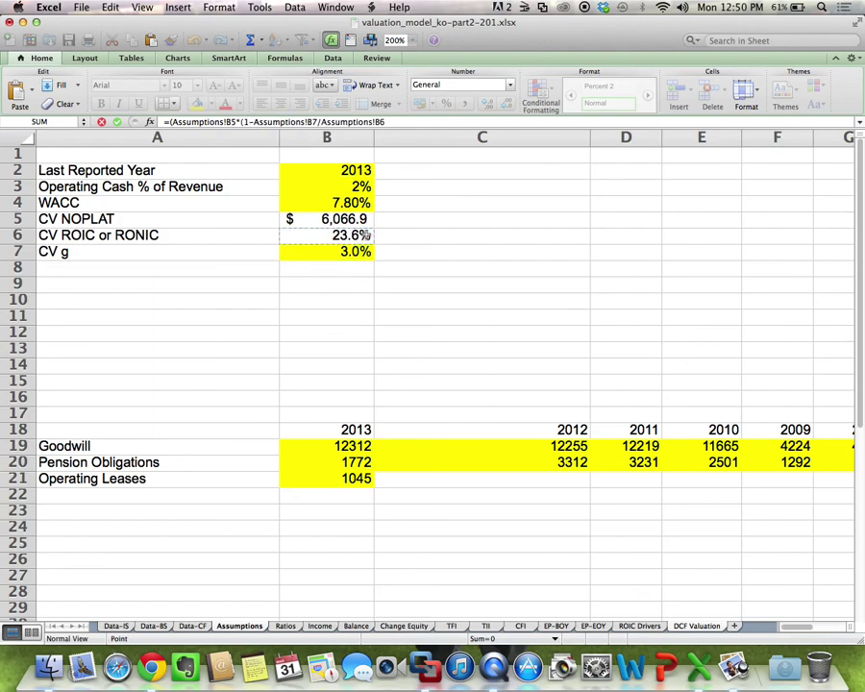
text())/()
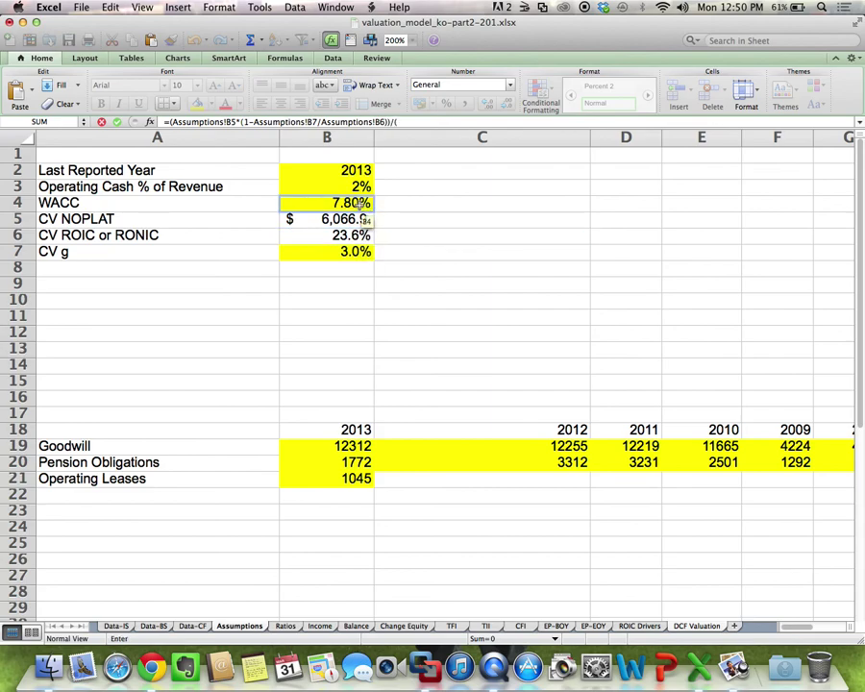
click(357, 203)
text(-)
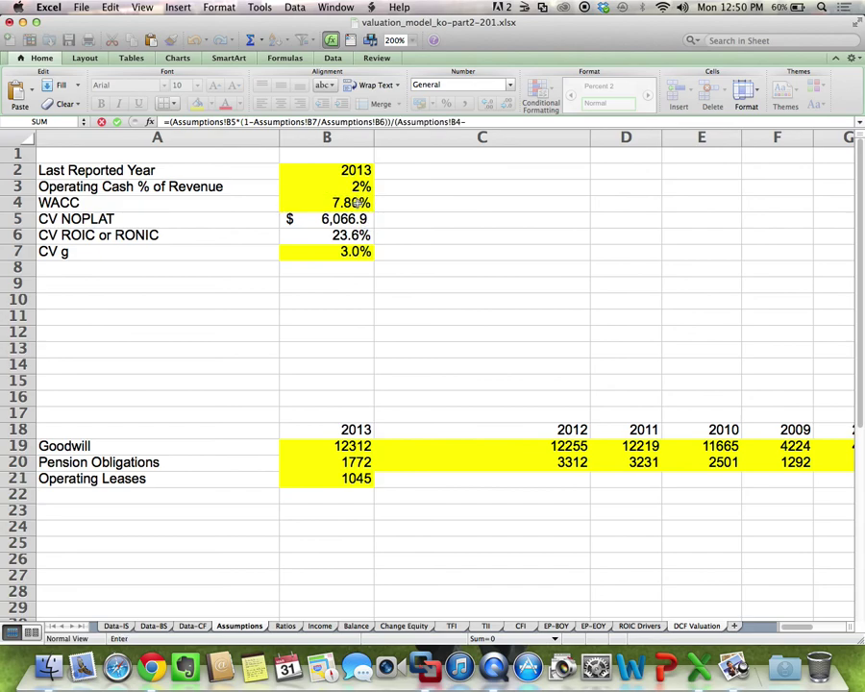
click(353, 250)
text())
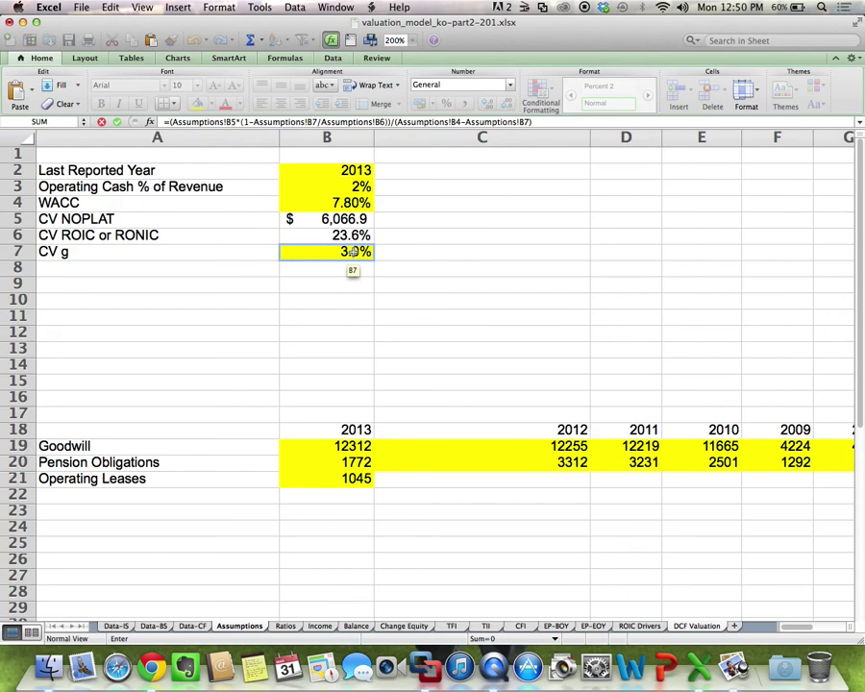
key(Return)
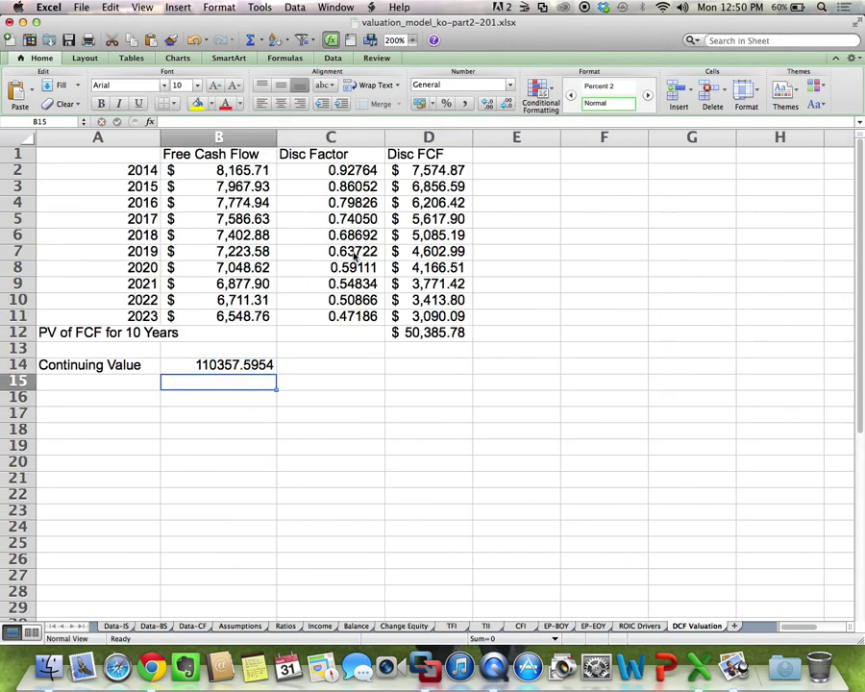
Step: Format the B14 Continuing Value as Accounting ($110,357.60) and review its formula
click(219, 364)
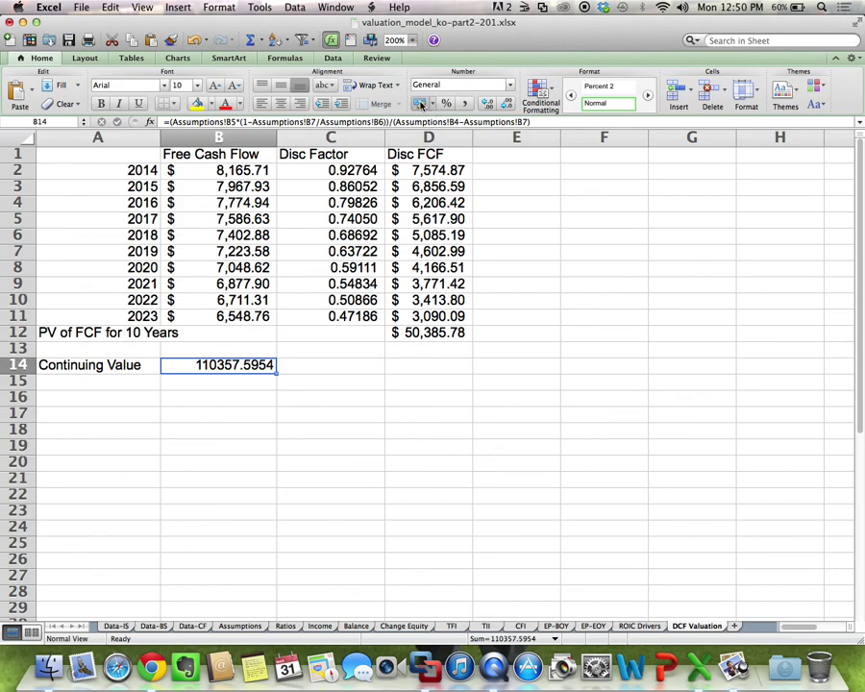
click(420, 105)
click(481, 367)
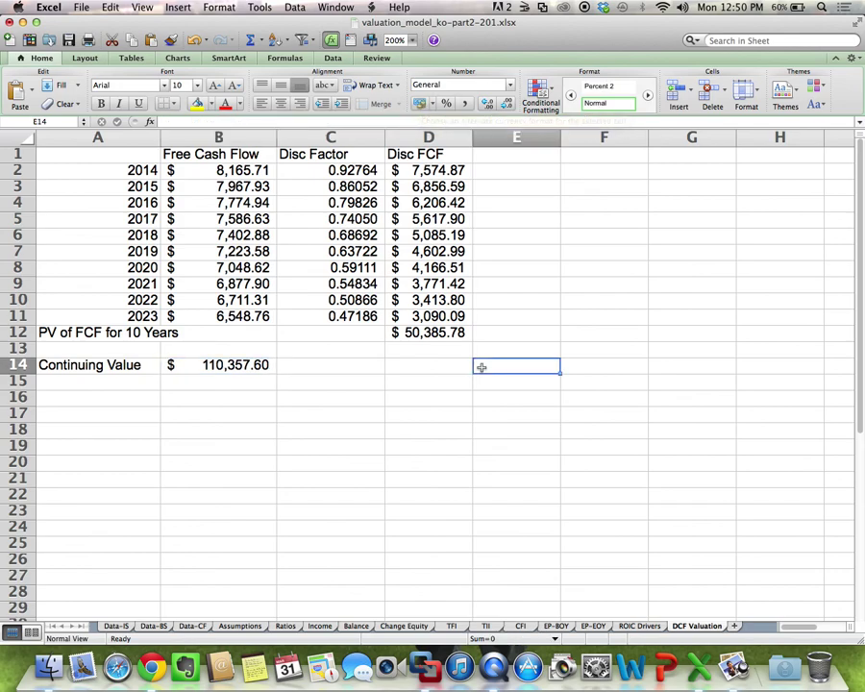
click(235, 371)
double_click(228, 365)
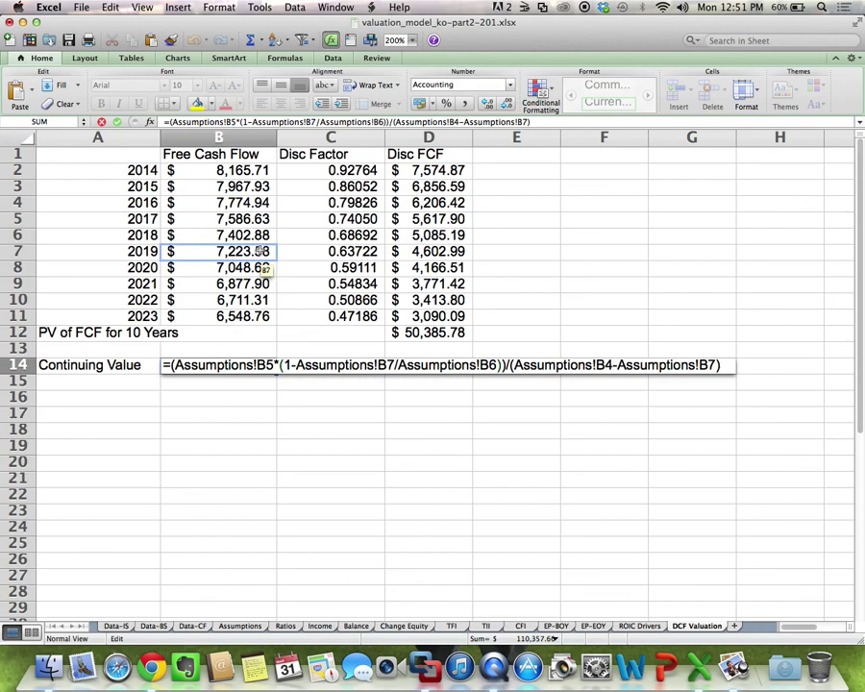
key(Return)
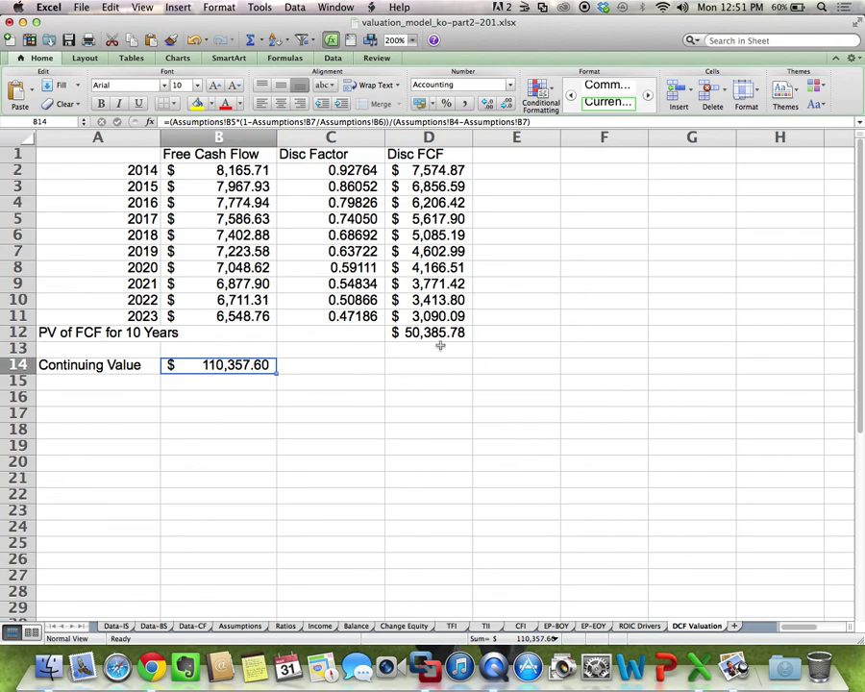
Step: Enter =C11 in C14 and =B14*C14 in D14 to discount the Continuing Value
click(359, 366)
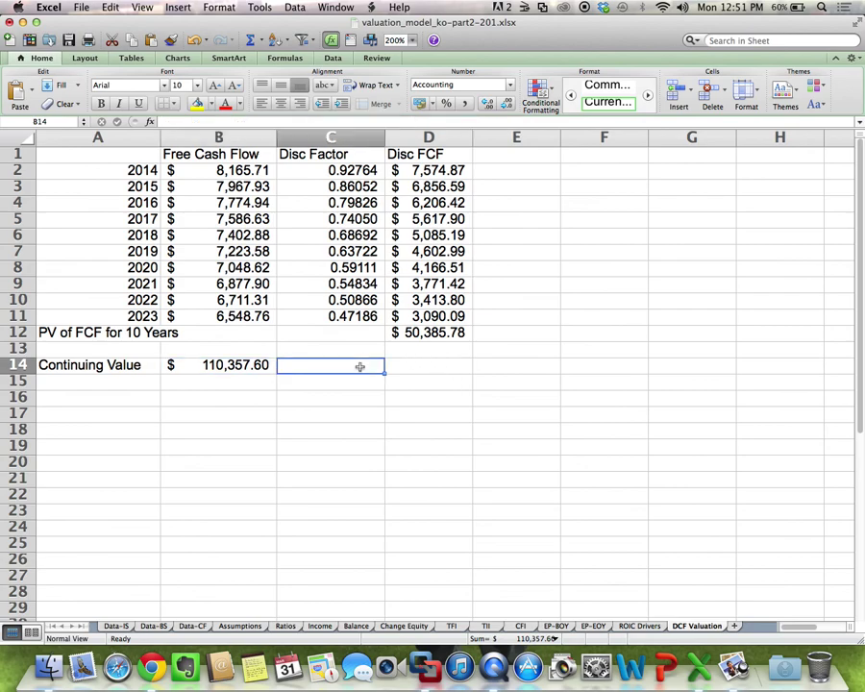
text(=)
key(Up)
key(Up)
key(Up)
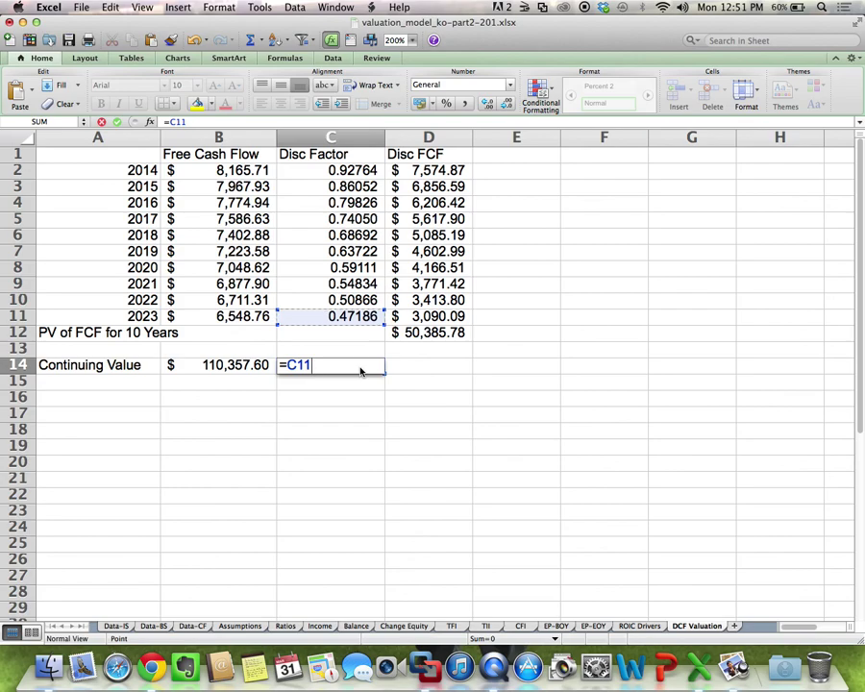
key(Return)
click(412, 372)
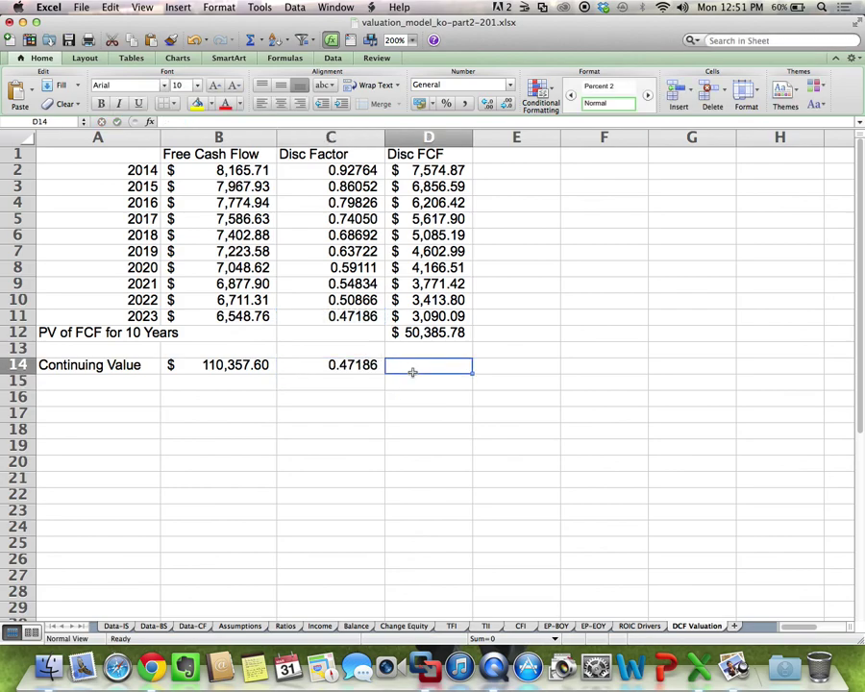
text(=B14)
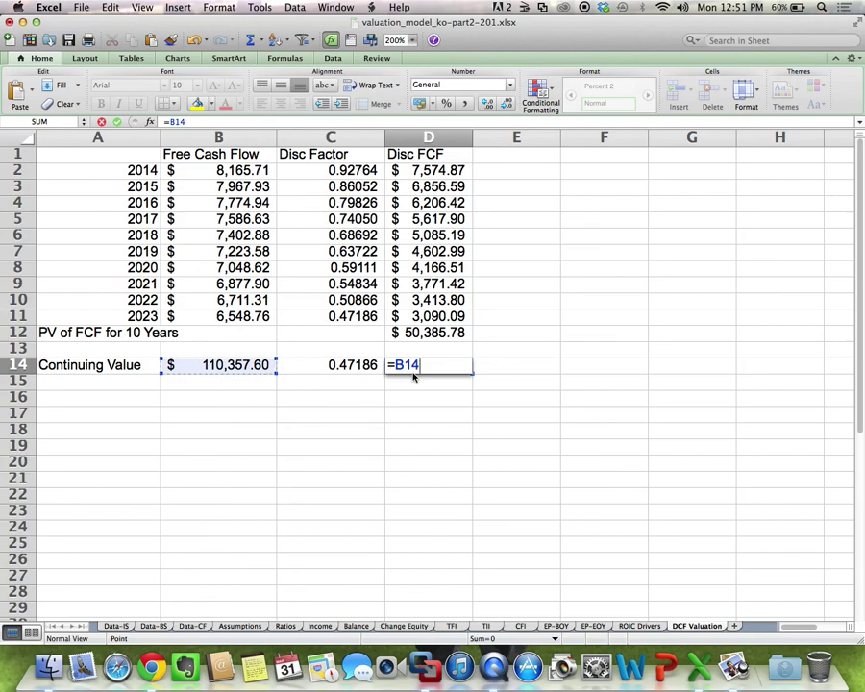
text(*C14)
key(Return)
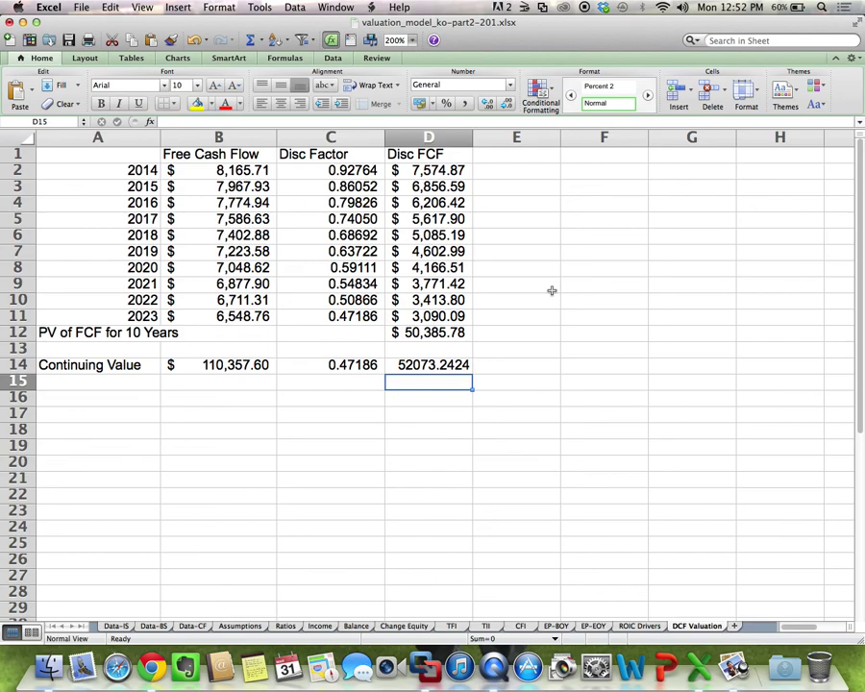
Step: Format D14 as Accounting ($52,073.24) and recheck the B14 formula
click(435, 365)
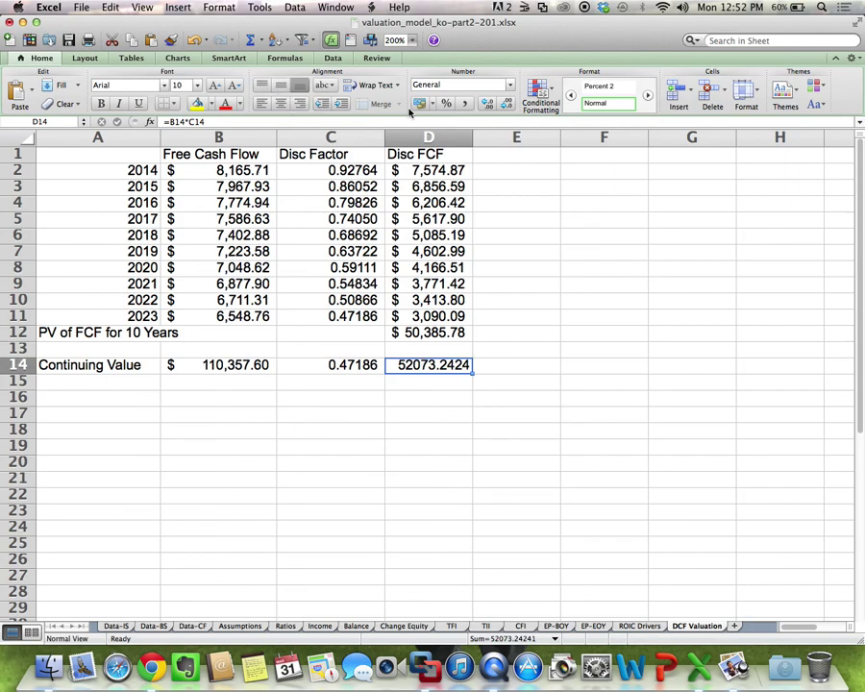
click(419, 103)
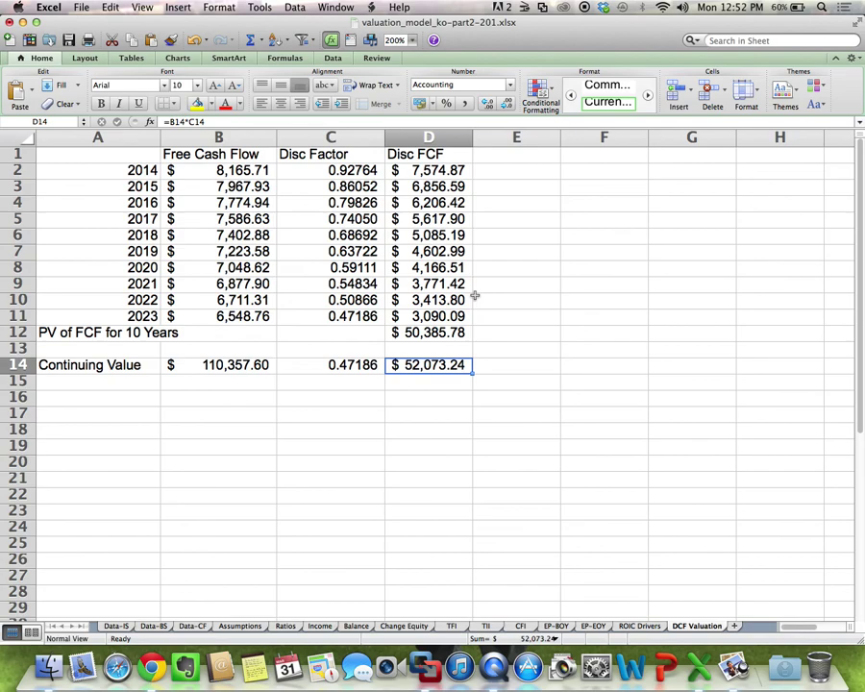
double_click(234, 366)
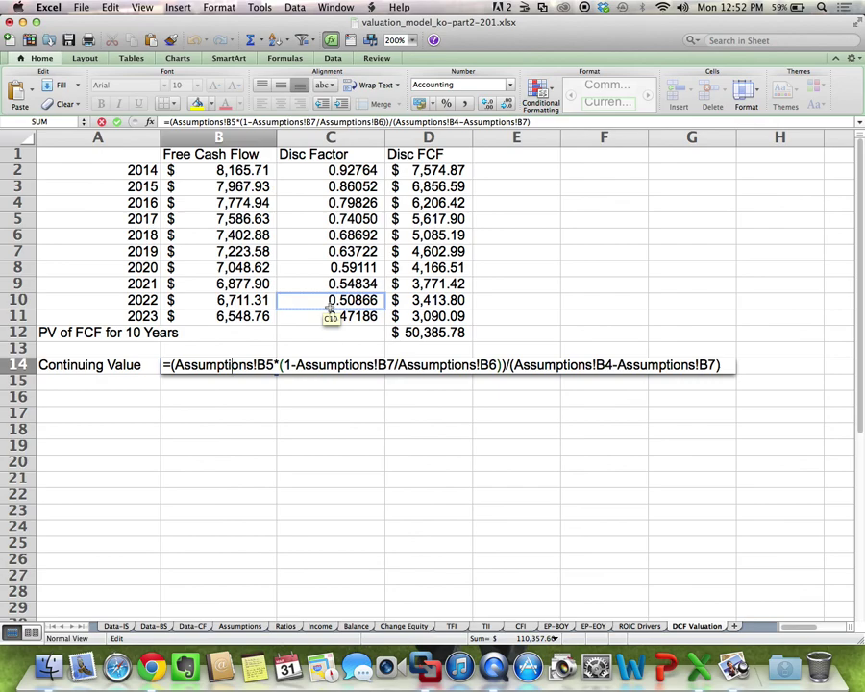
key(Return)
Step: Label A16 'Operating Value' and enter =D12+D14 in D16, giving $102,459.02
click(98, 400)
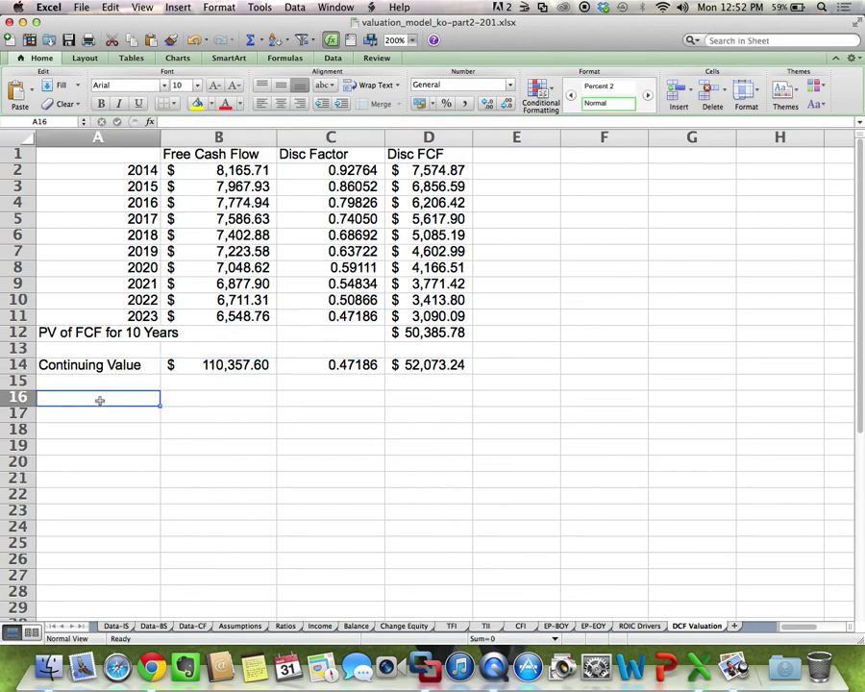
text(Operat)
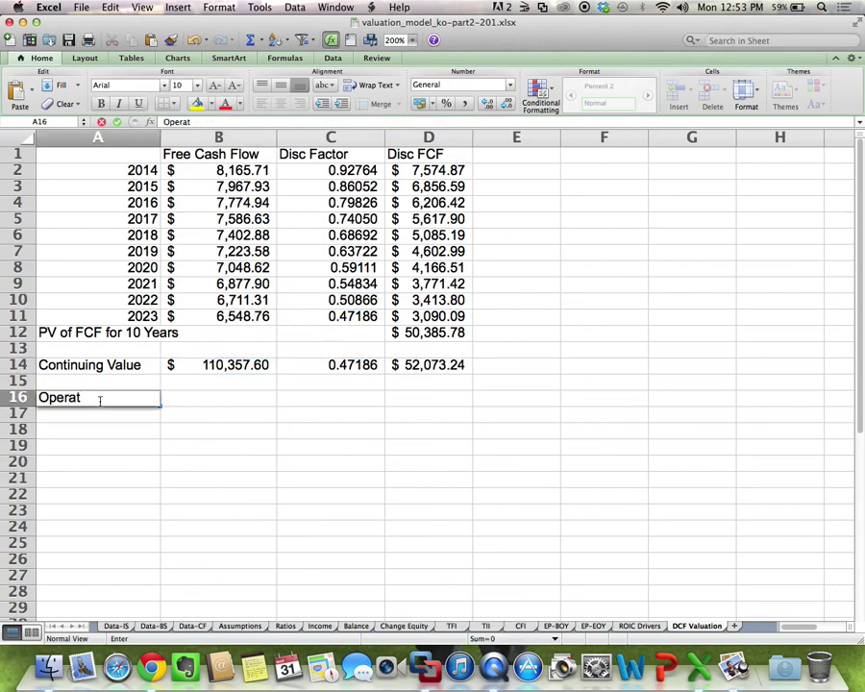
text(ing Value)
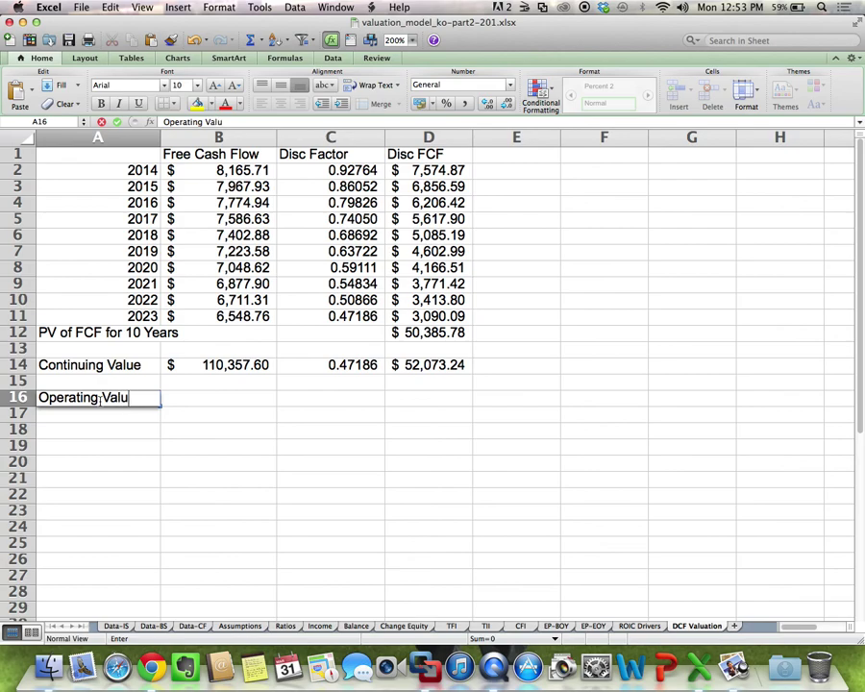
key(Return)
key(Right)
key(Right)
key(Right)
key(Up)
text(=)
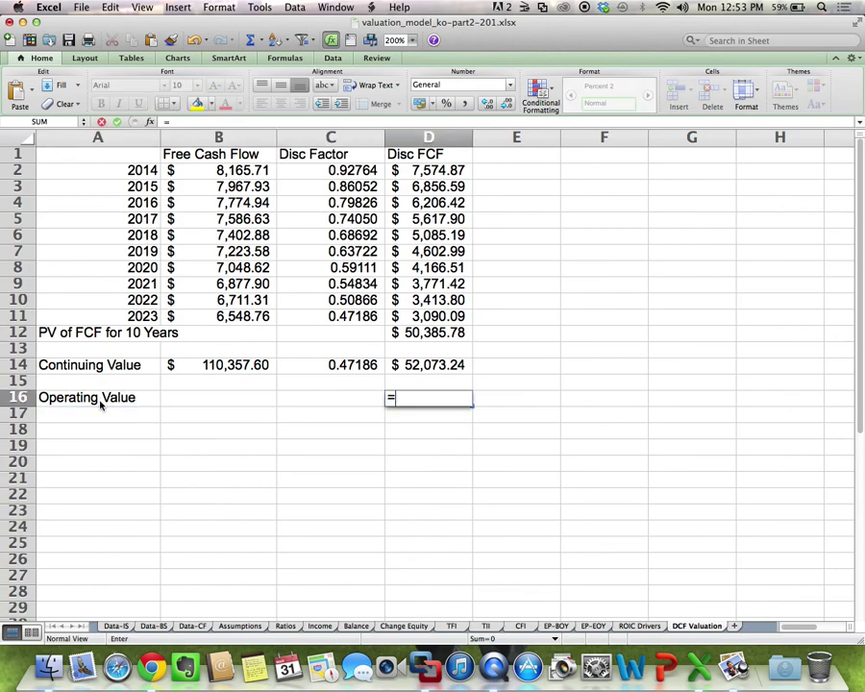
key(Up)
key(Up)
key(Up)
key(Up)
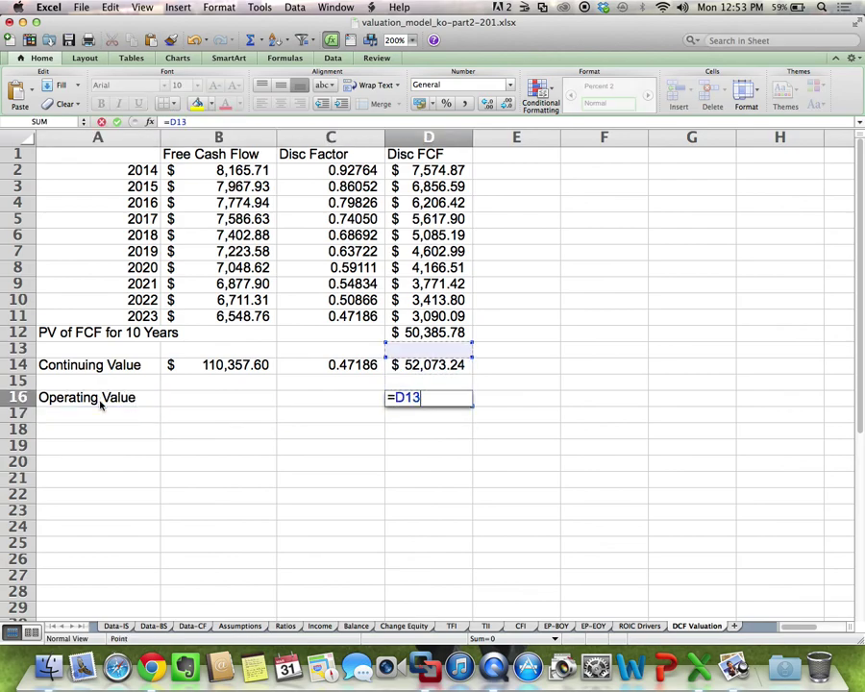
text(+)
key(Up)
key(Up)
key(Return)
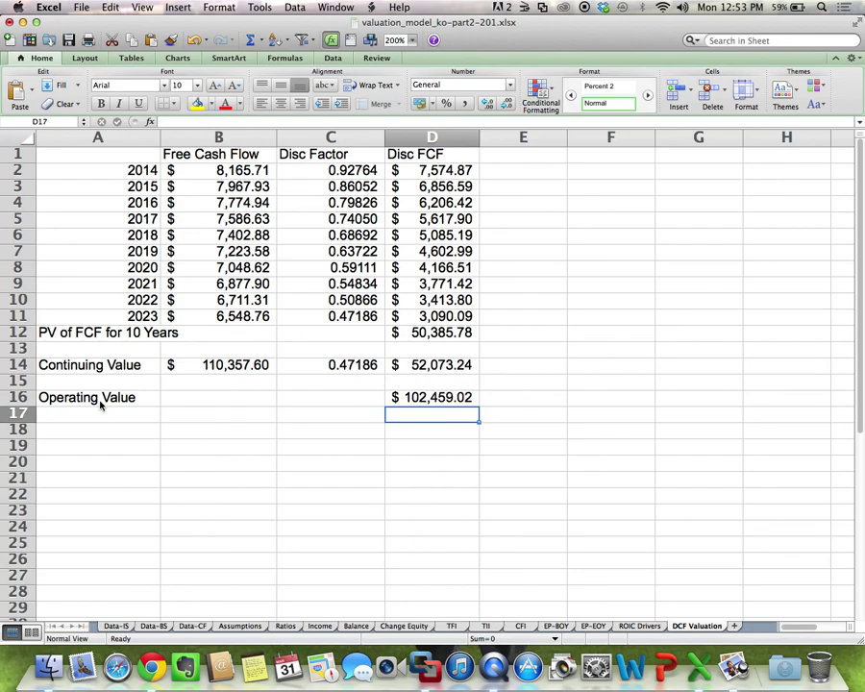
key(super+Tab)
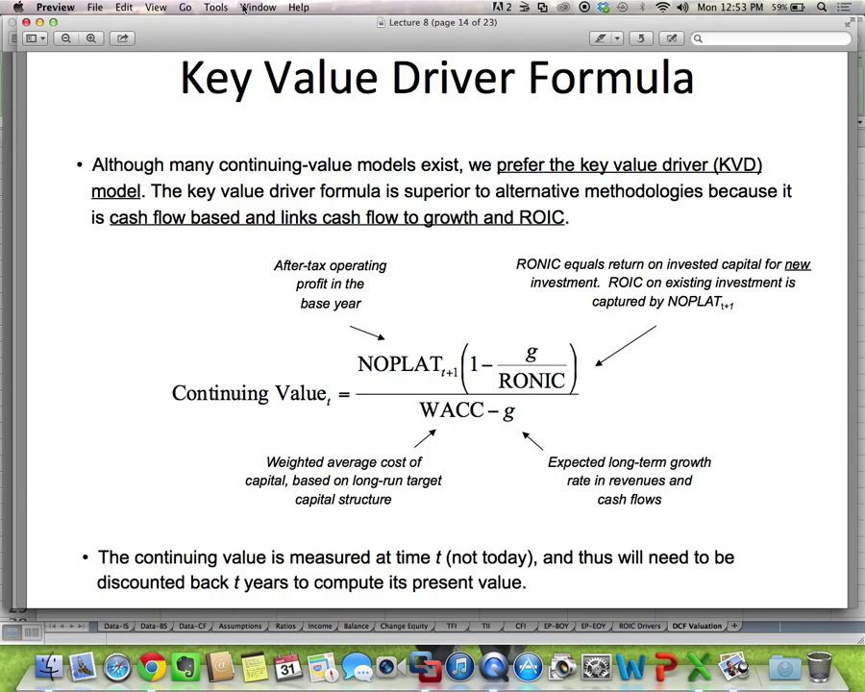
Step: Review the Lecture 4 Home Depot Enterprise DCF slide in Preview, then return to Excel
click(242, 9)
click(288, 77)
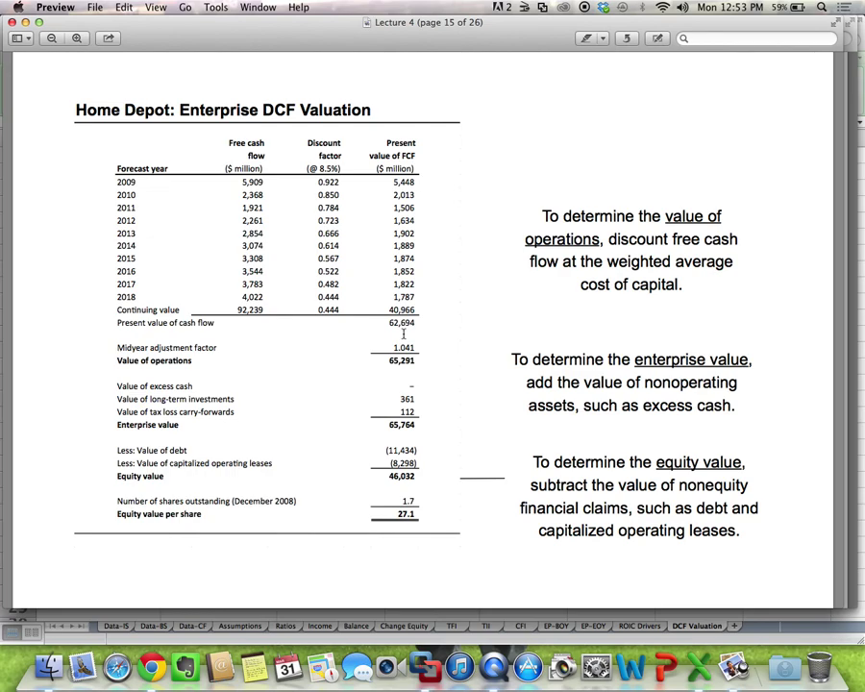
key(super+Tab)
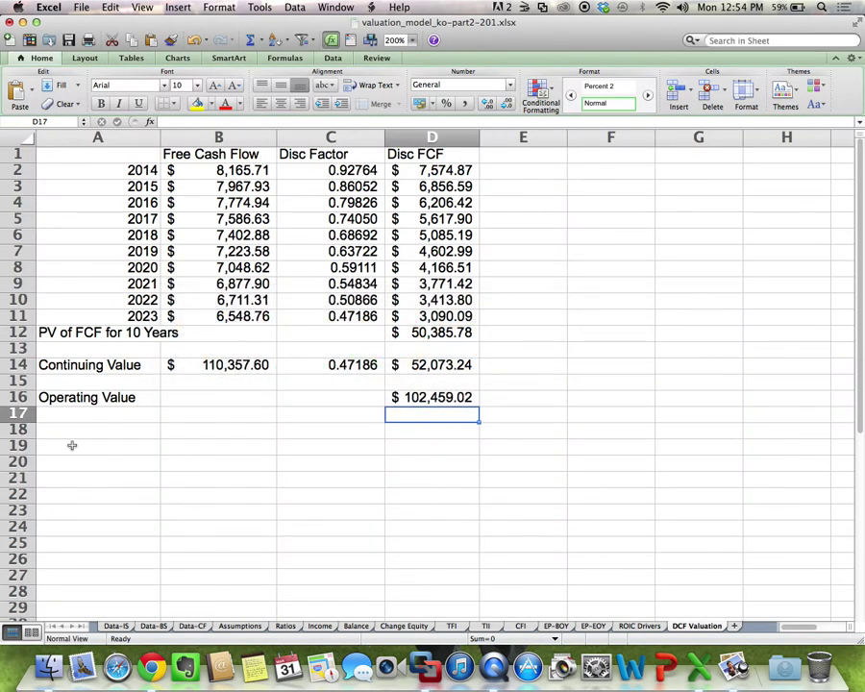
Step: Select A18 and inspect the Excess Cash, non-operating assets and LT Investments rows on TFI
click(79, 443)
click(92, 431)
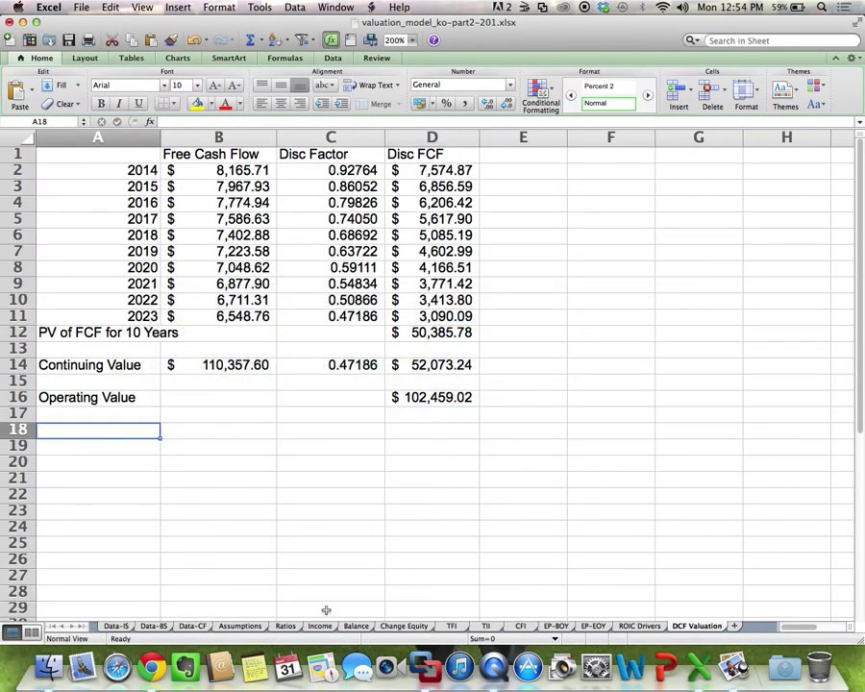
click(450, 625)
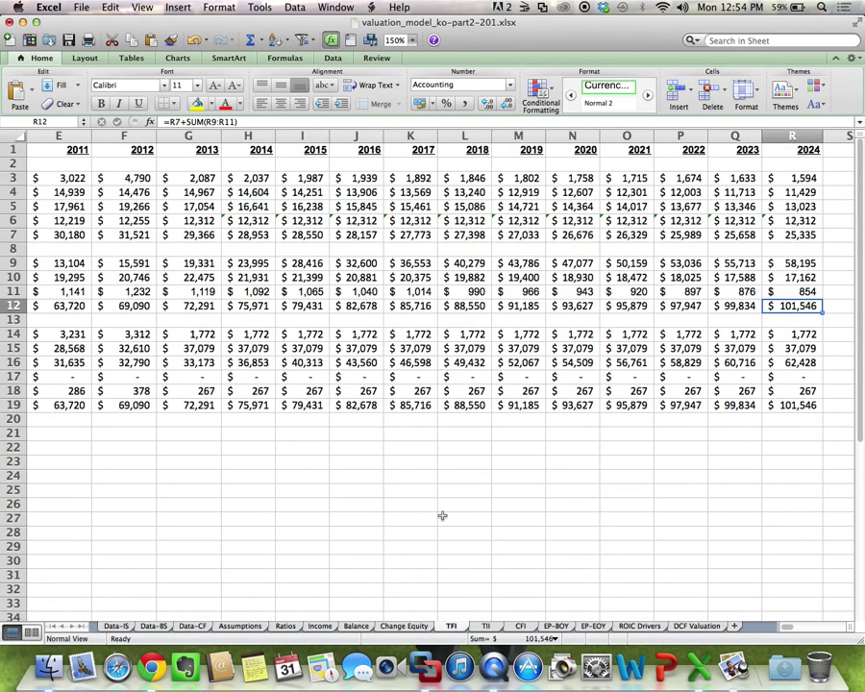
scroll(446, 526, left, 5)
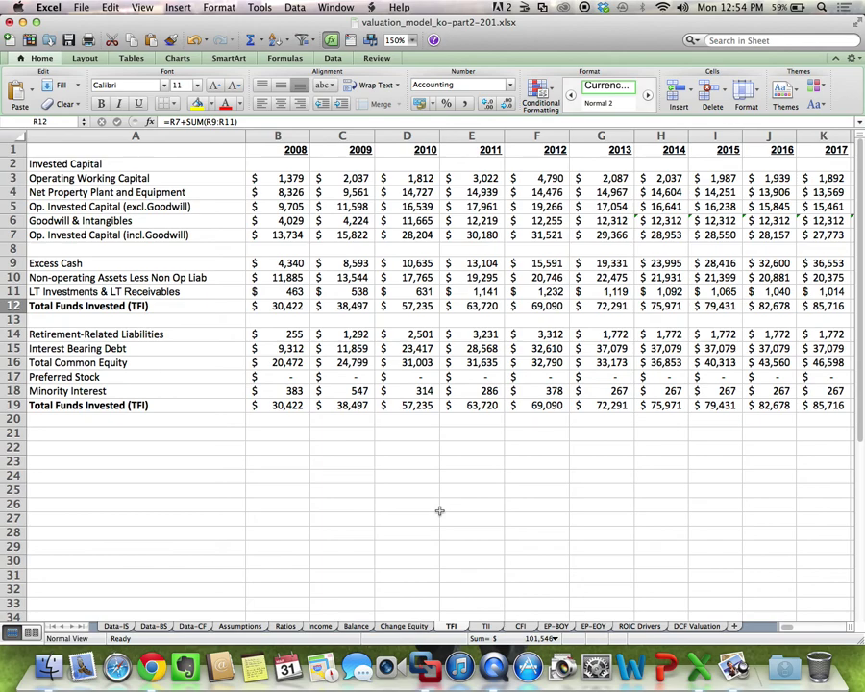
click(149, 263)
click(132, 277)
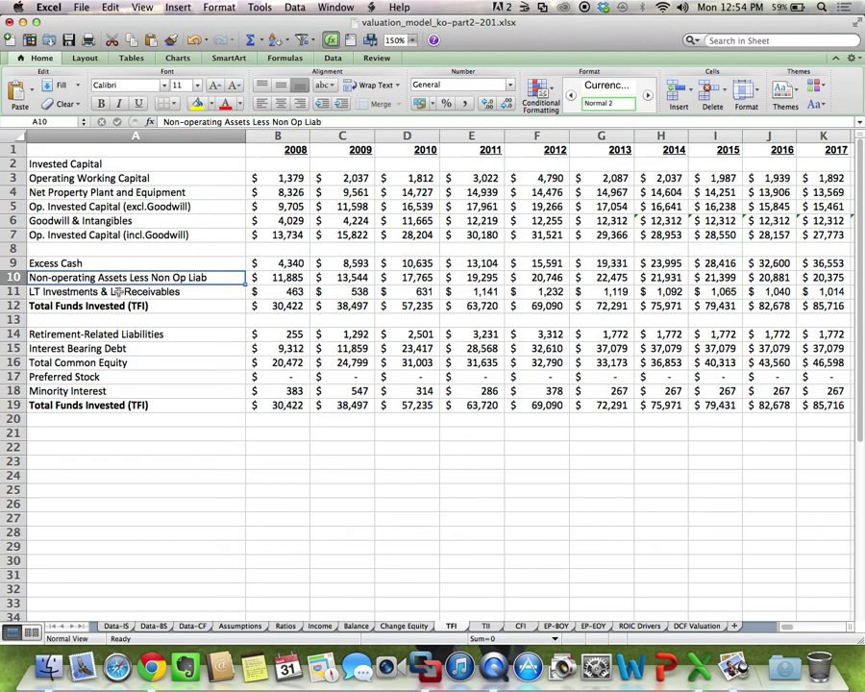
click(116, 291)
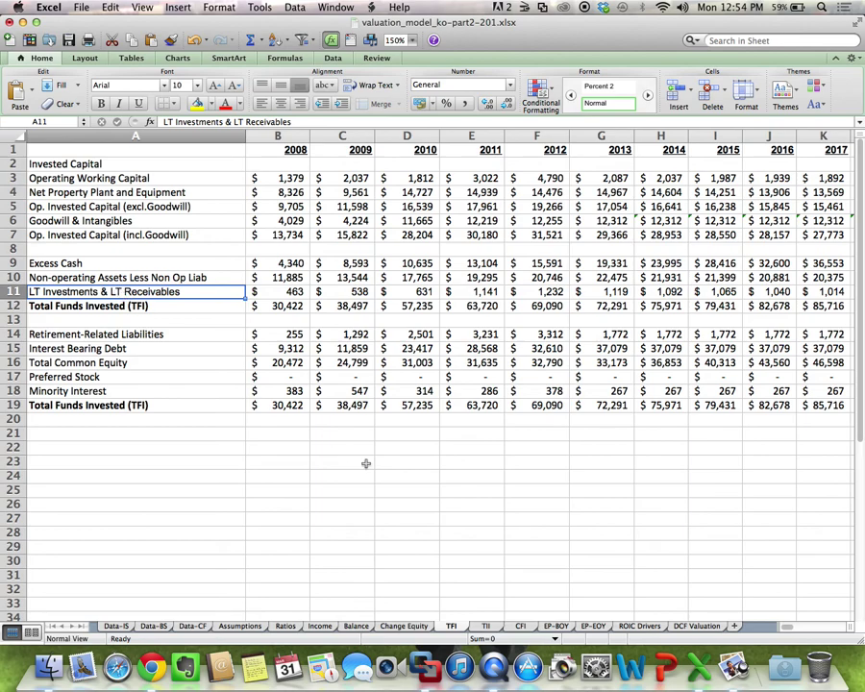
Step: Link A18 to =TFI!A9 and paste it into A18:A20 for the three labels
click(694, 625)
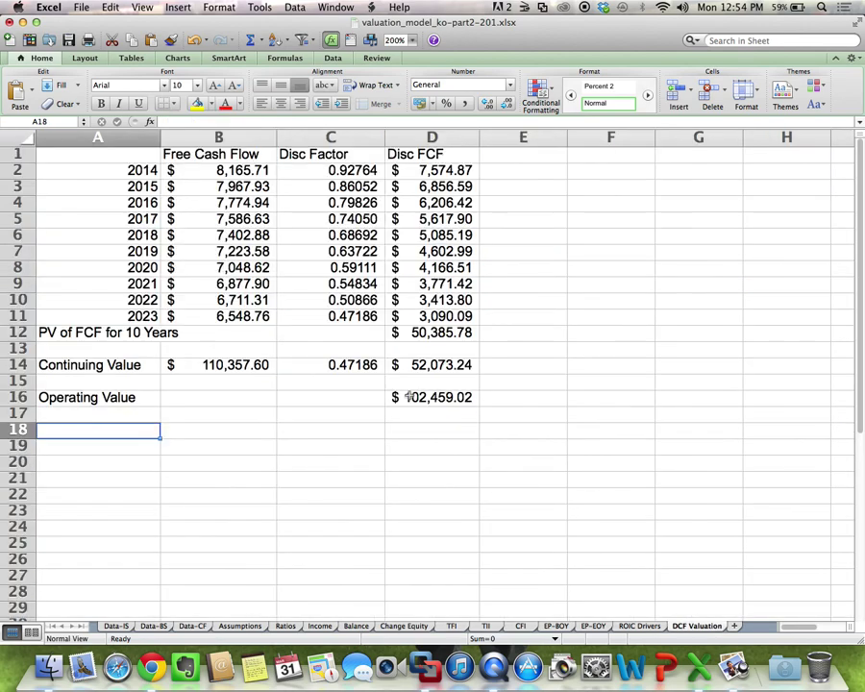
text(=)
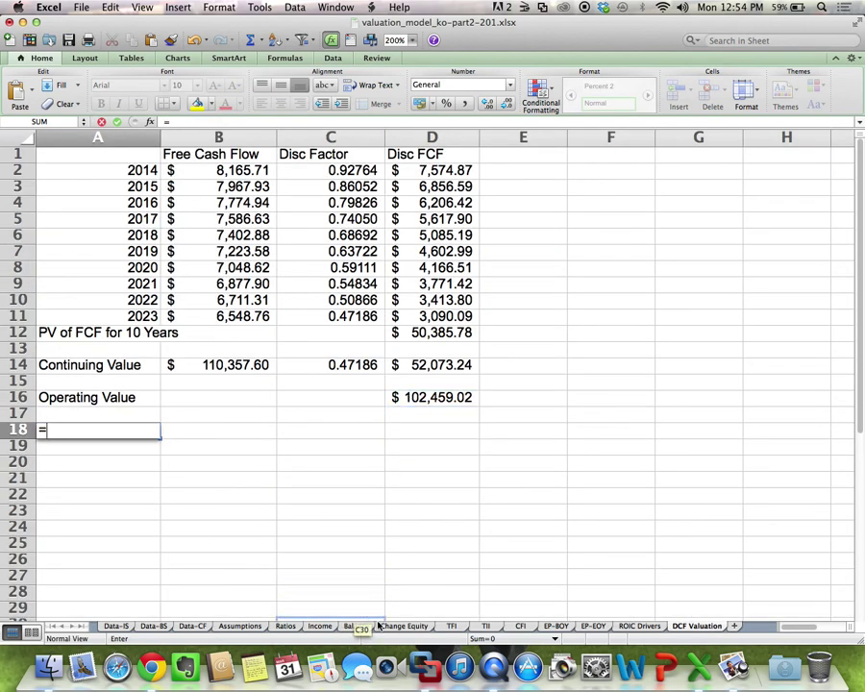
click(451, 625)
click(152, 262)
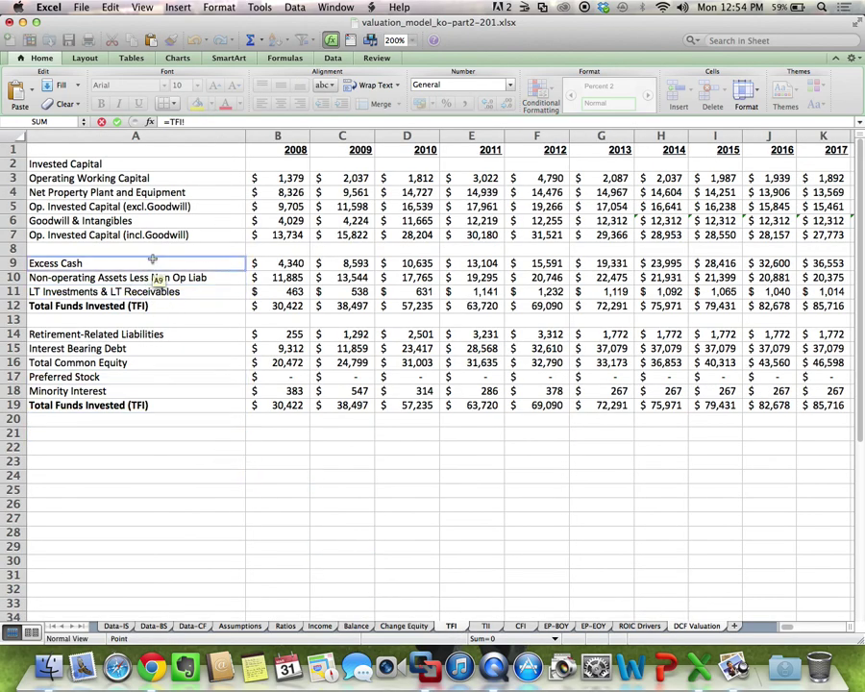
key(Return)
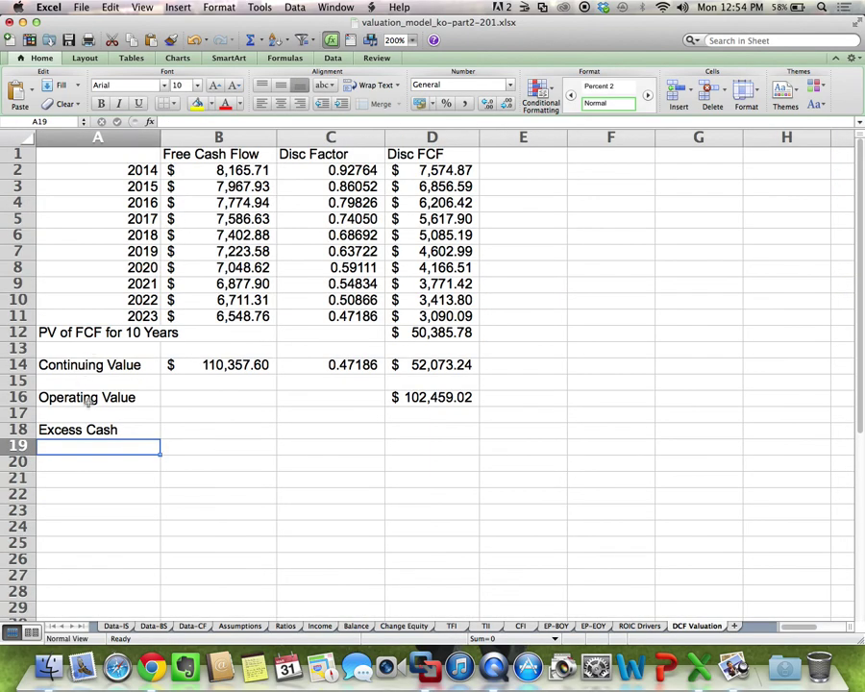
click(94, 429)
key(super+c)
drag(93, 429, 89, 460)
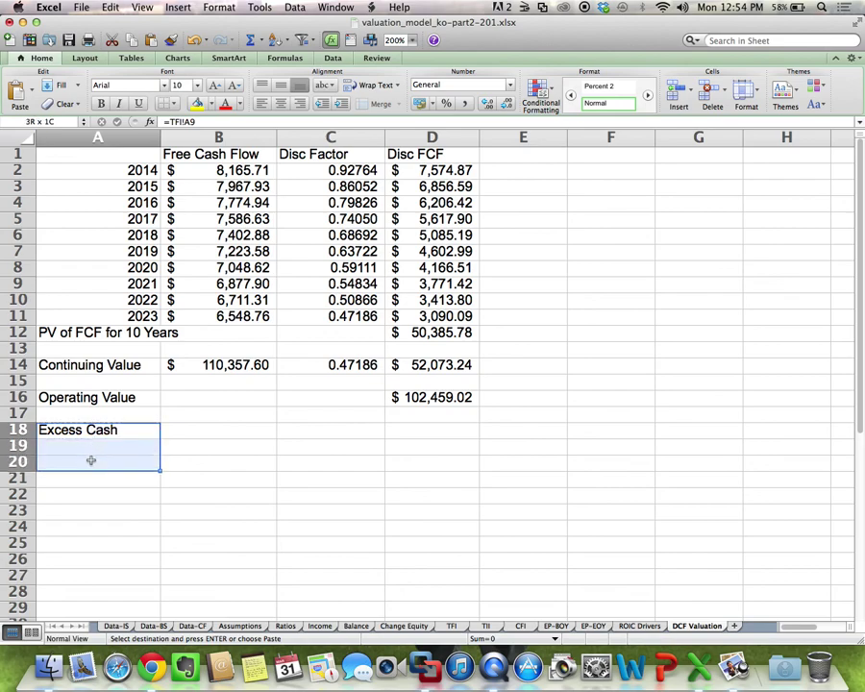
key(super+v)
click(419, 430)
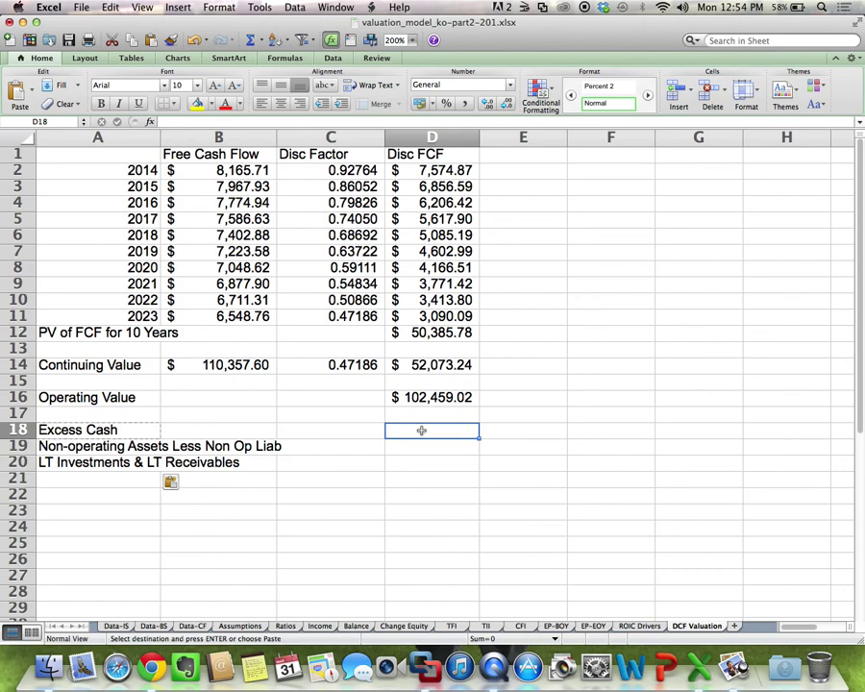
text(=)
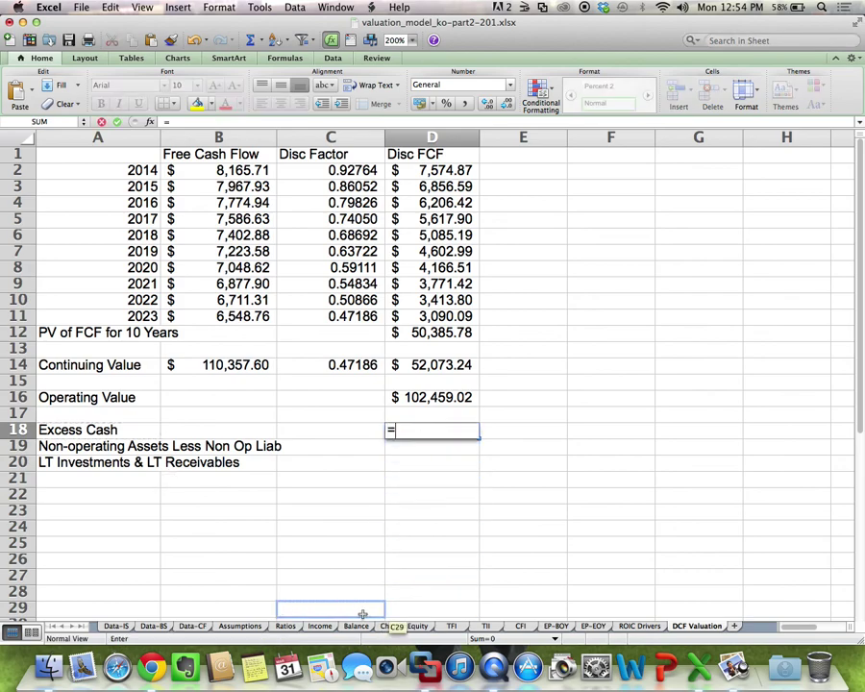
Step: Link D18:D20 to TFI's 2013 values starting from =TFI!G9, in Accounting format
click(463, 627)
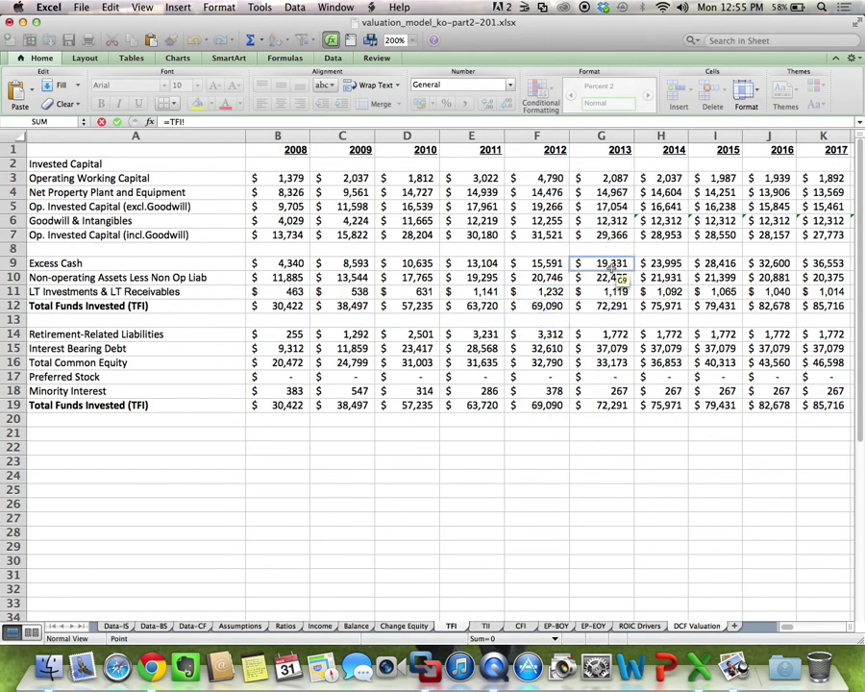
click(616, 263)
key(Return)
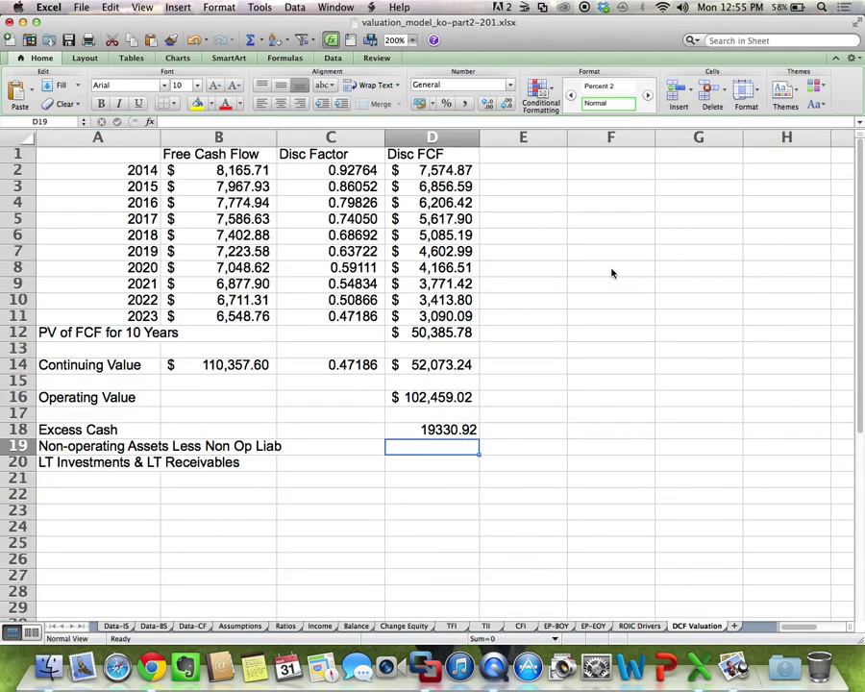
click(463, 428)
key(super+c)
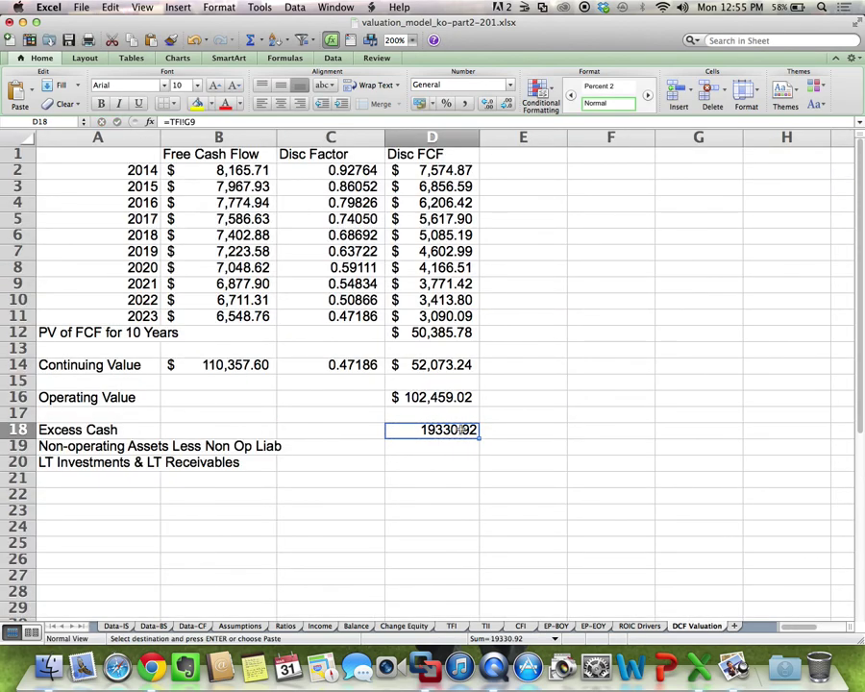
drag(449, 444, 455, 454)
key(super+v)
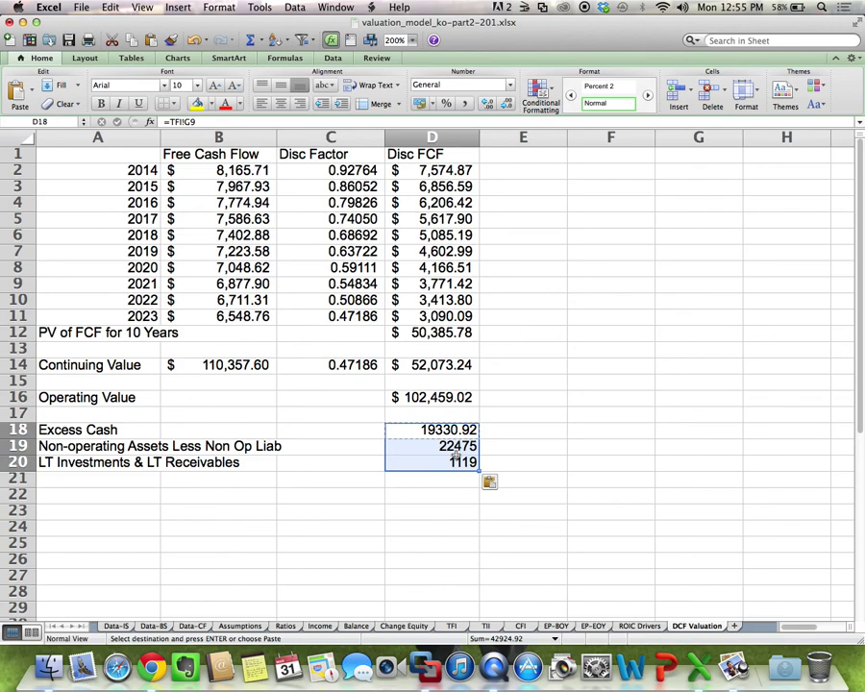
click(418, 106)
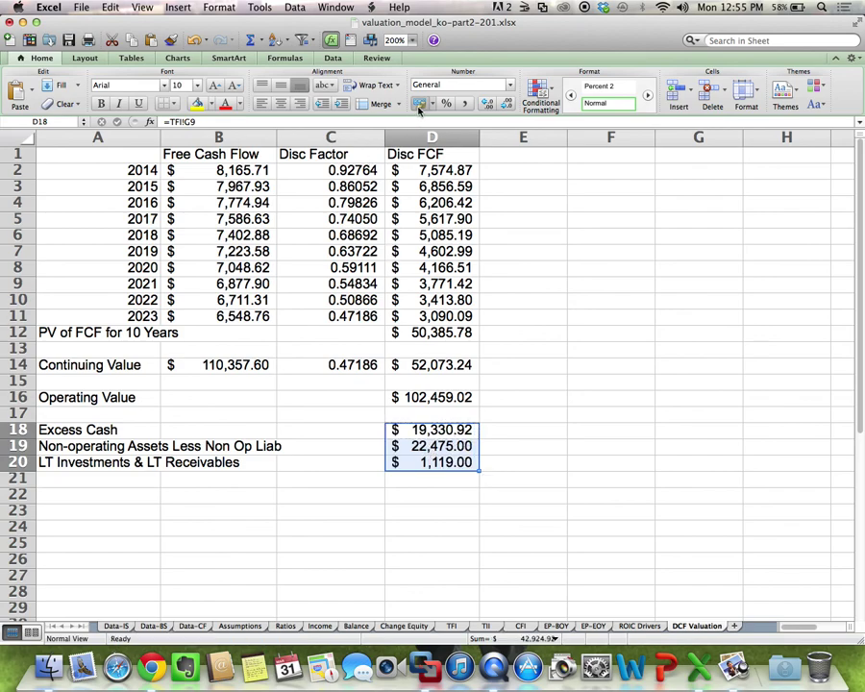
click(437, 219)
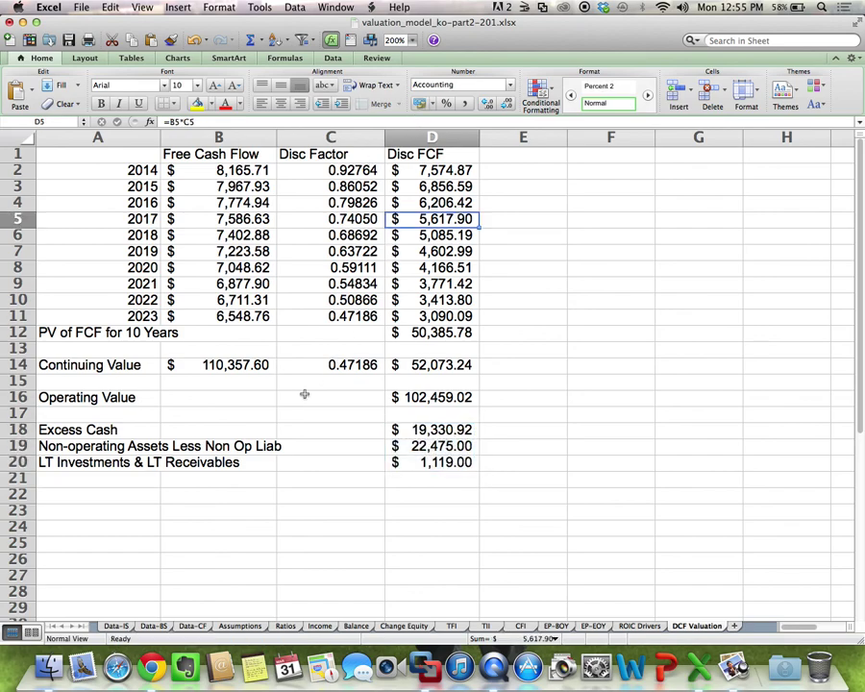
Step: Label A22 'Enterprise Value' and enter =SUM(D16:D20) in D22, giving $145,383.94
click(63, 494)
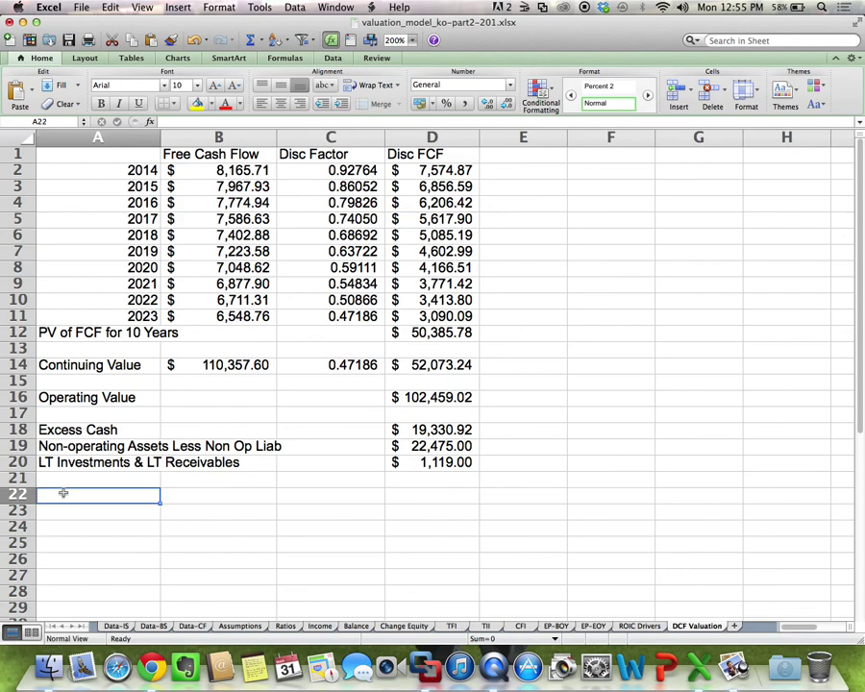
text(Enterprise Value)
key(Return)
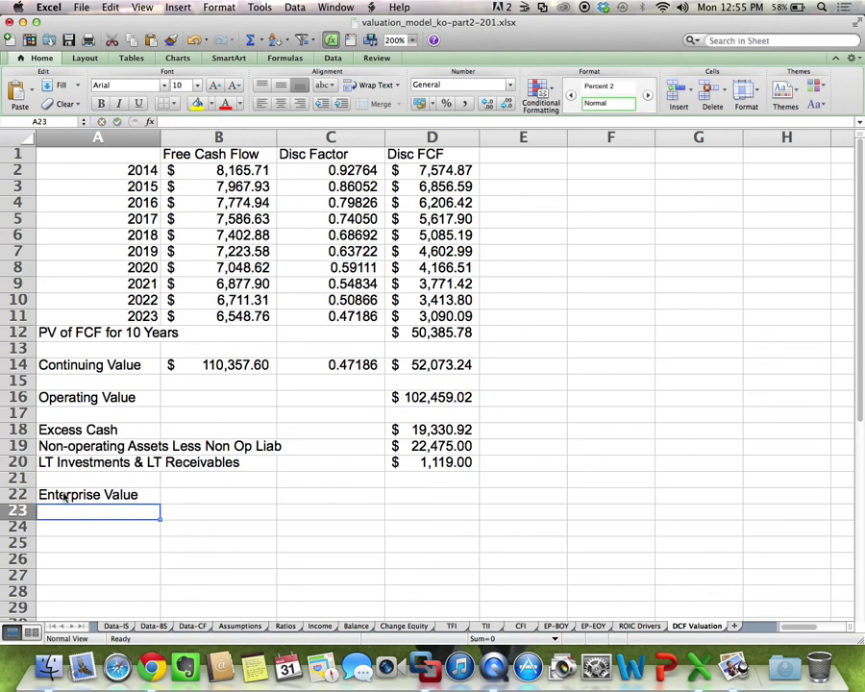
click(417, 495)
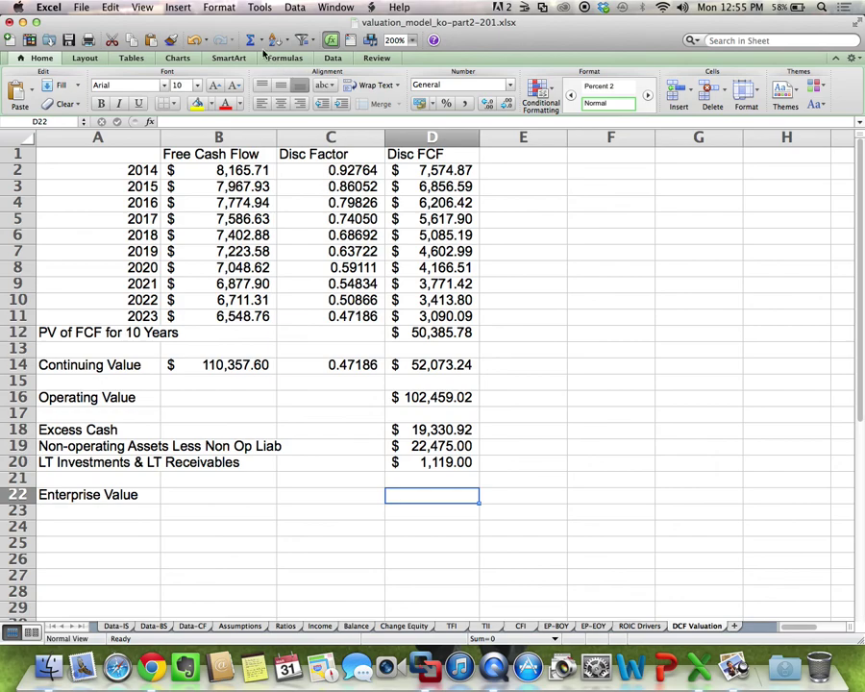
key(super+shift+t)
drag(443, 394, 442, 468)
key(Return)
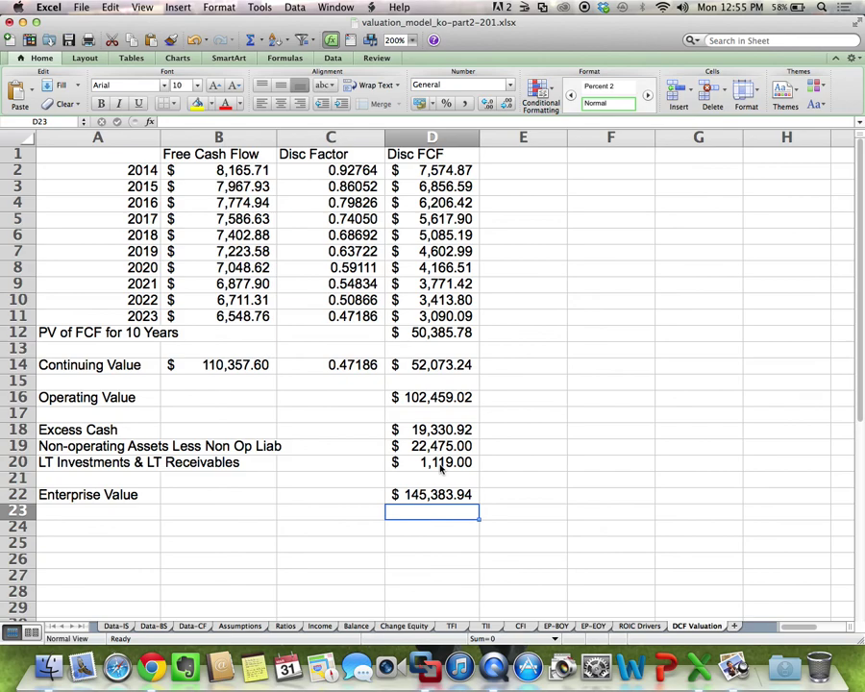
key(super+Tab)
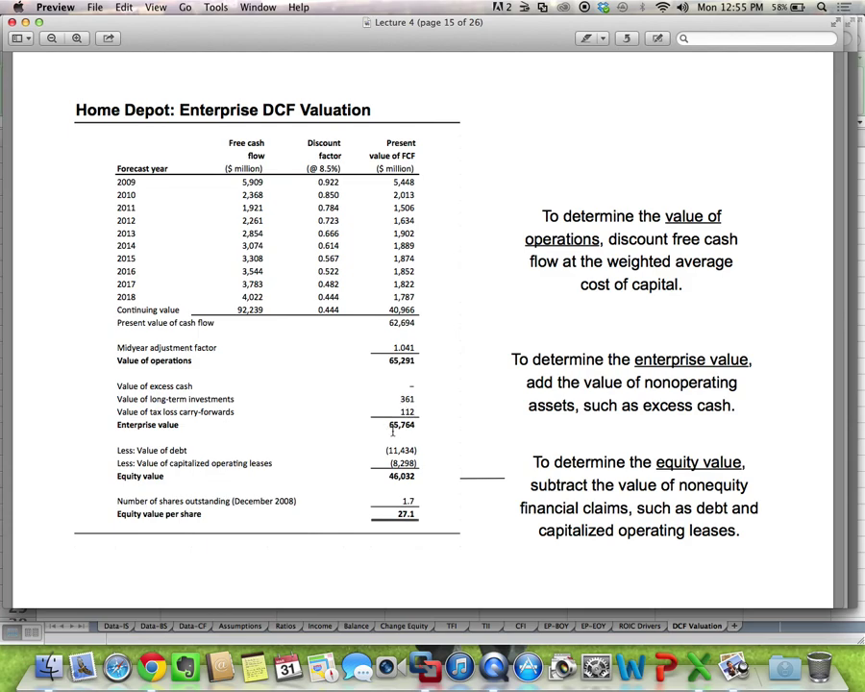
Step: Switch from the Lecture 4 slide back to the Excel valuation workbook
key(super+Tab)
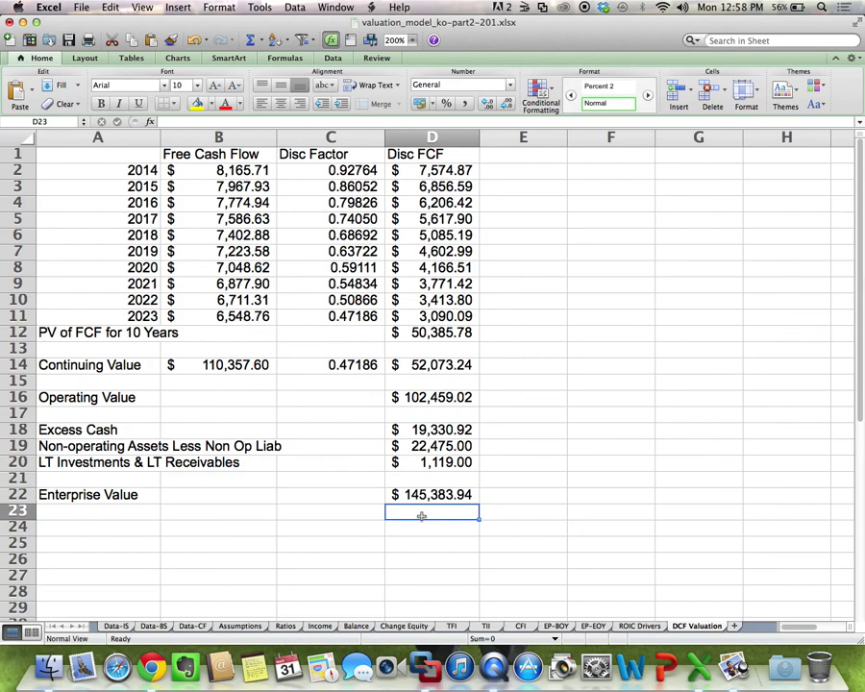
Step: Add 'P/B Multiple of LT Investments' in Assumptions A9 with 1.00 in B9, filled yellow
click(258, 628)
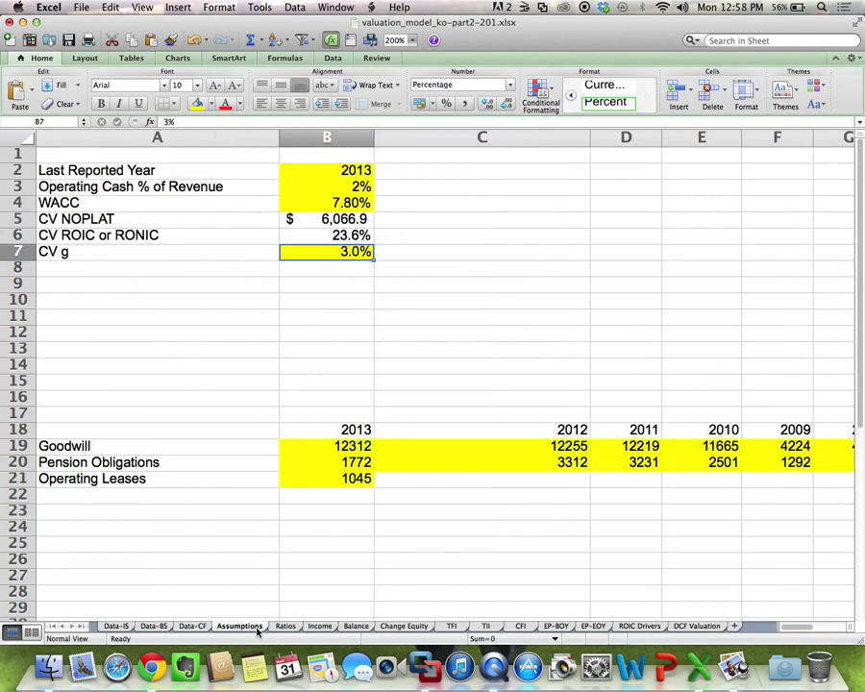
click(114, 281)
text(P)
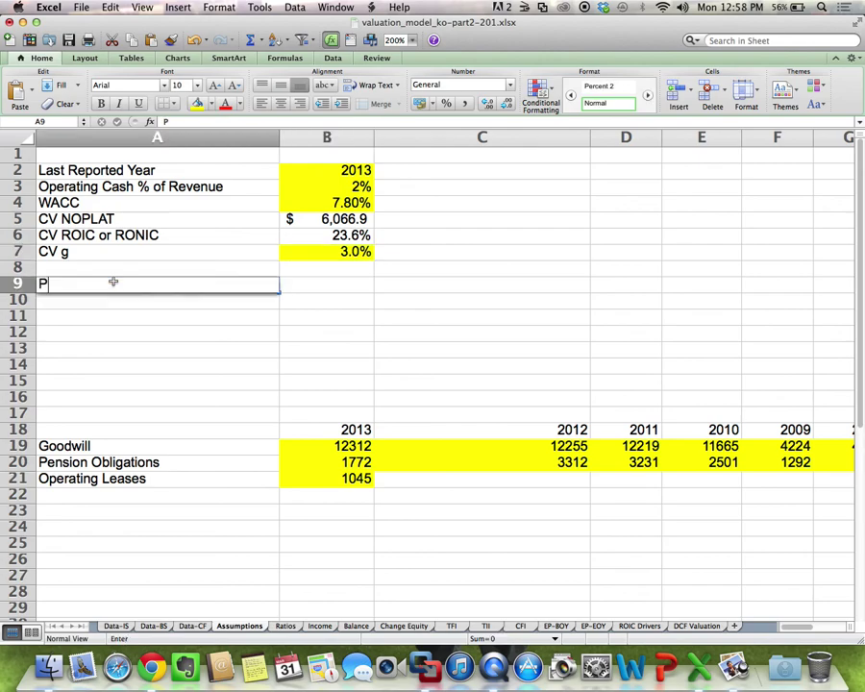
text(/B)
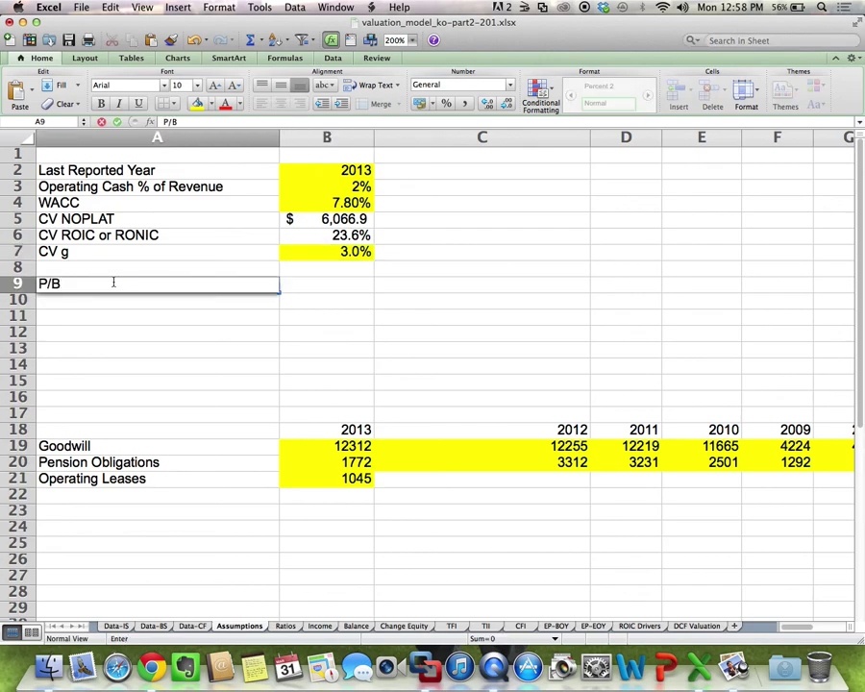
text( Multiple of LT Investments)
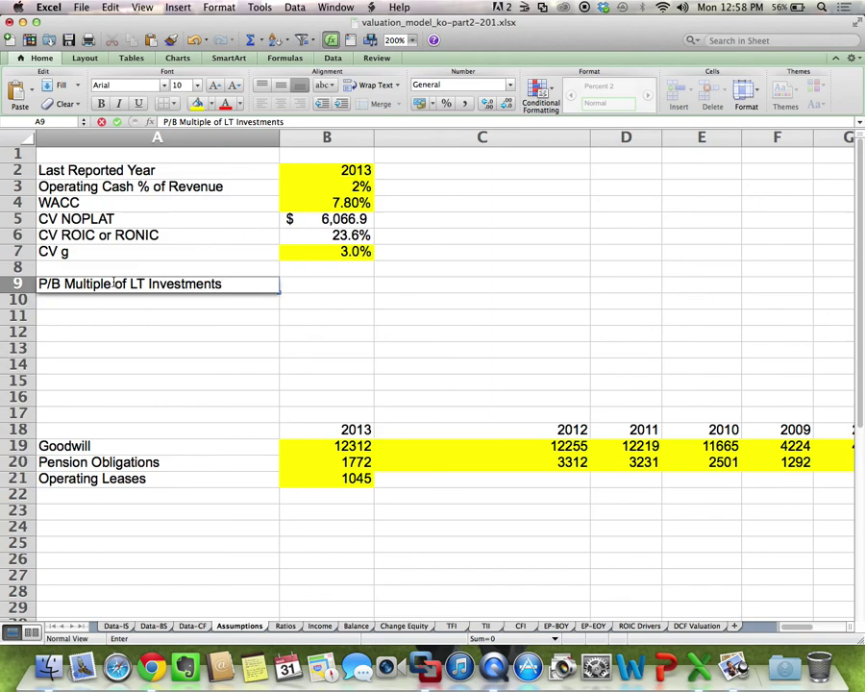
key(Return)
key(Right)
key(Up)
text(1)
key(Return)
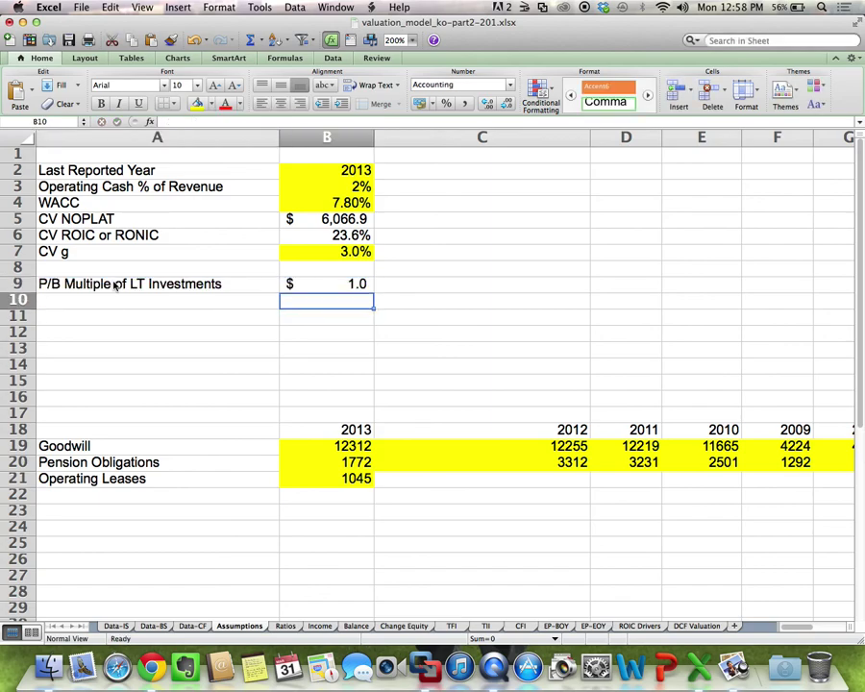
click(301, 281)
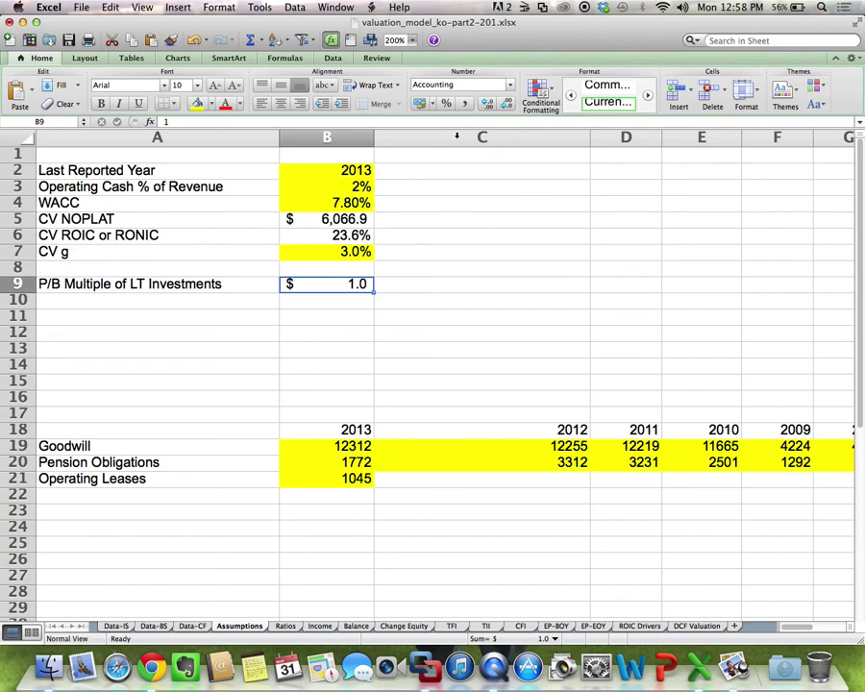
click(466, 104)
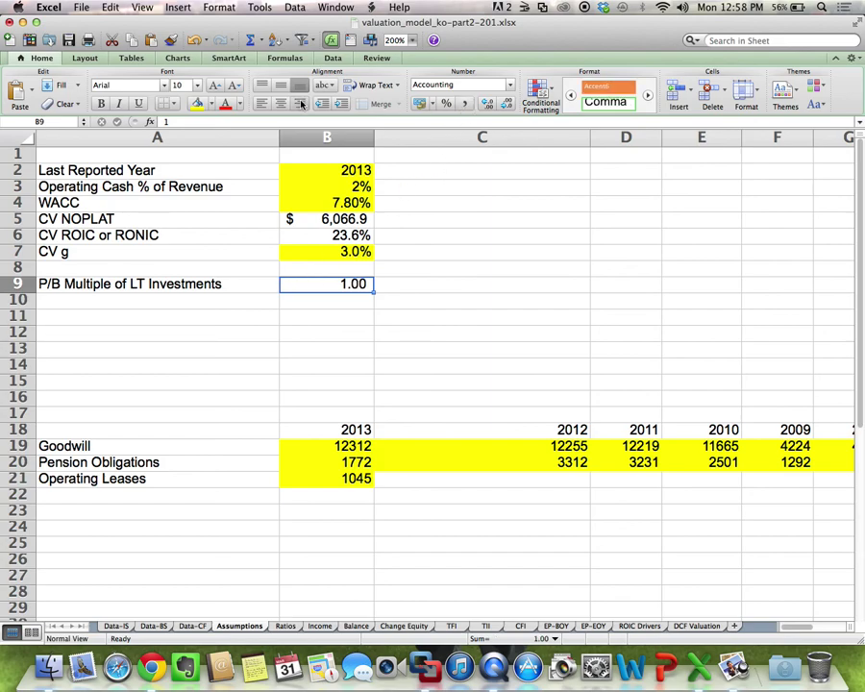
click(196, 109)
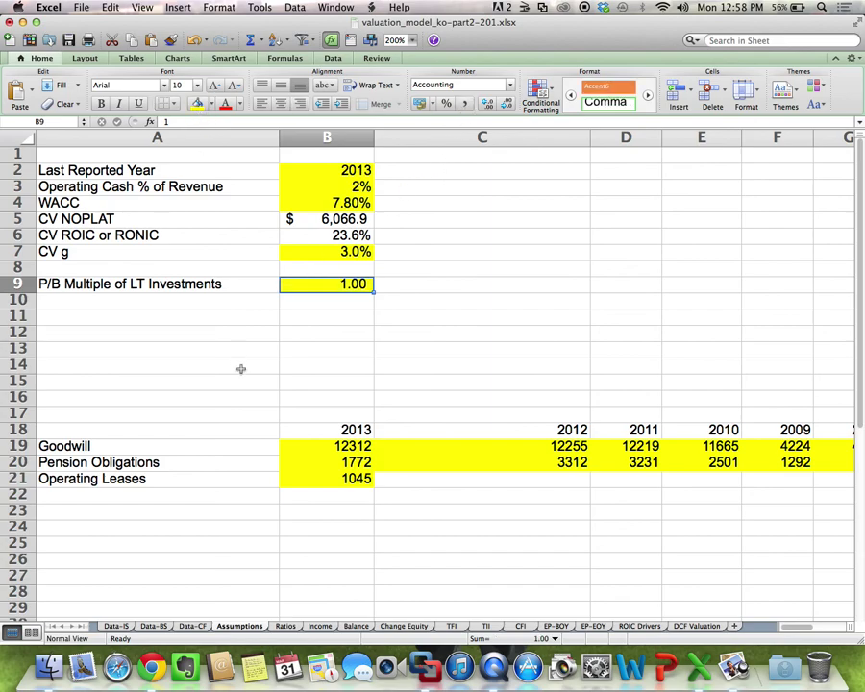
Step: Append *Assumptions!B9 to the LT Investments & LT Receivables formula in D20
click(694, 625)
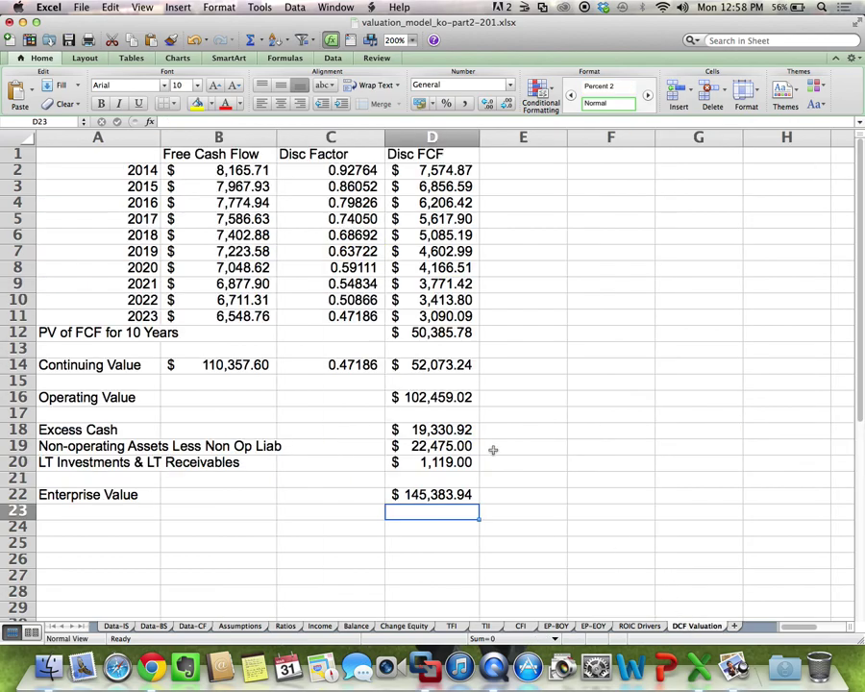
click(441, 460)
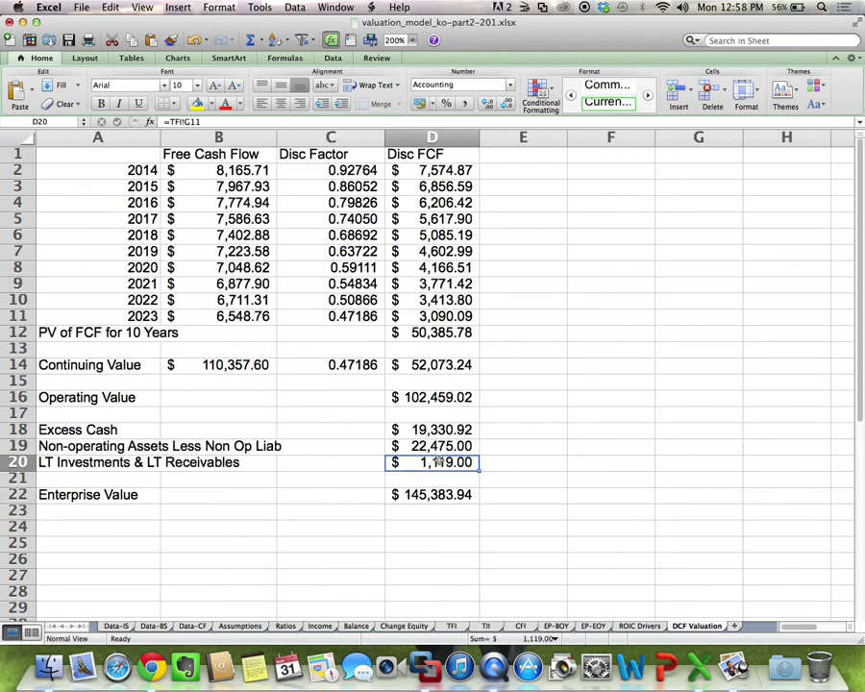
double_click(444, 461)
text(*)
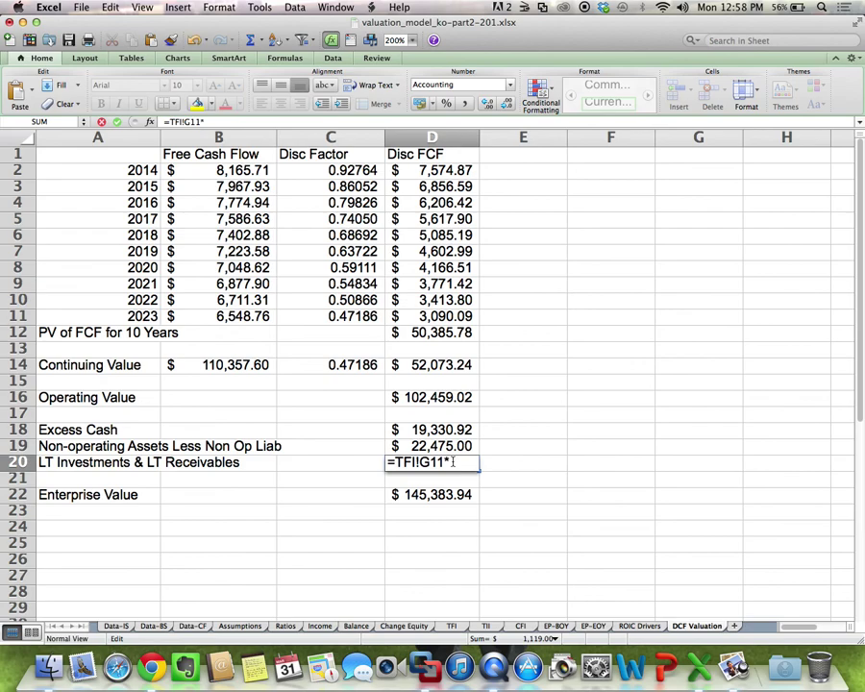
click(239, 626)
click(366, 283)
key(Return)
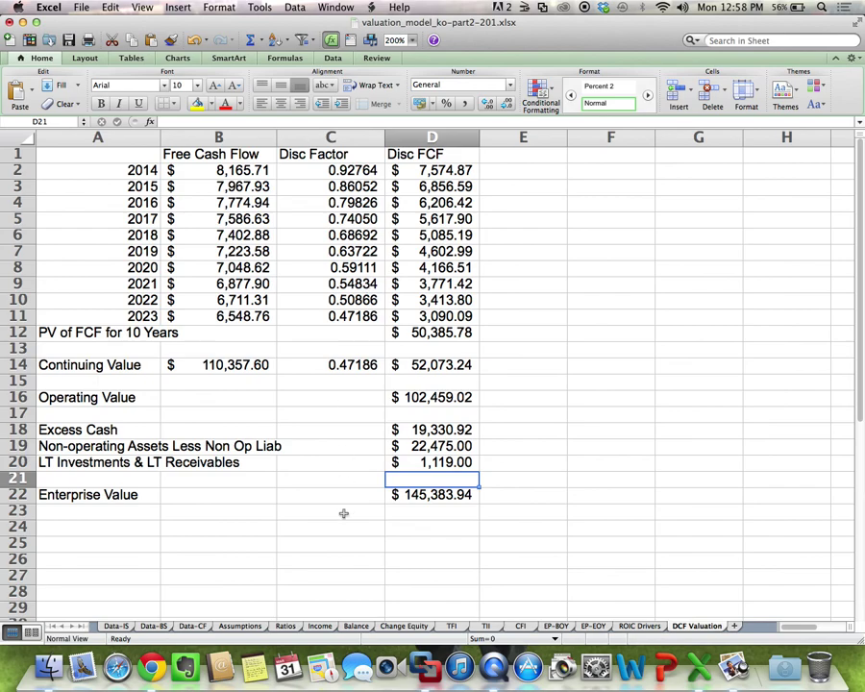
click(239, 625)
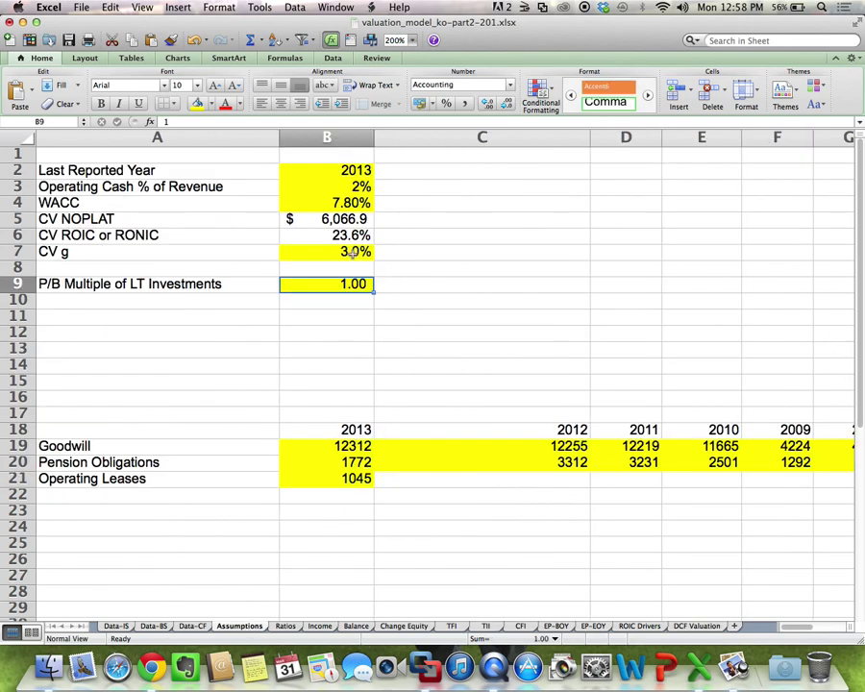
Step: Try a P/B multiple of 20 in B9 and check the DCF Valuation sheet
text(20)
key(Return)
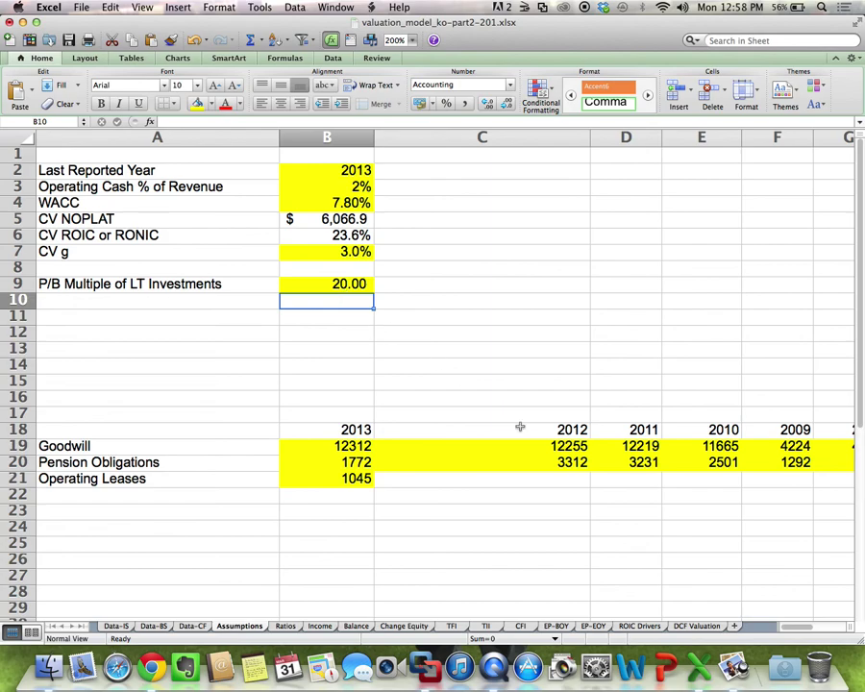
click(697, 627)
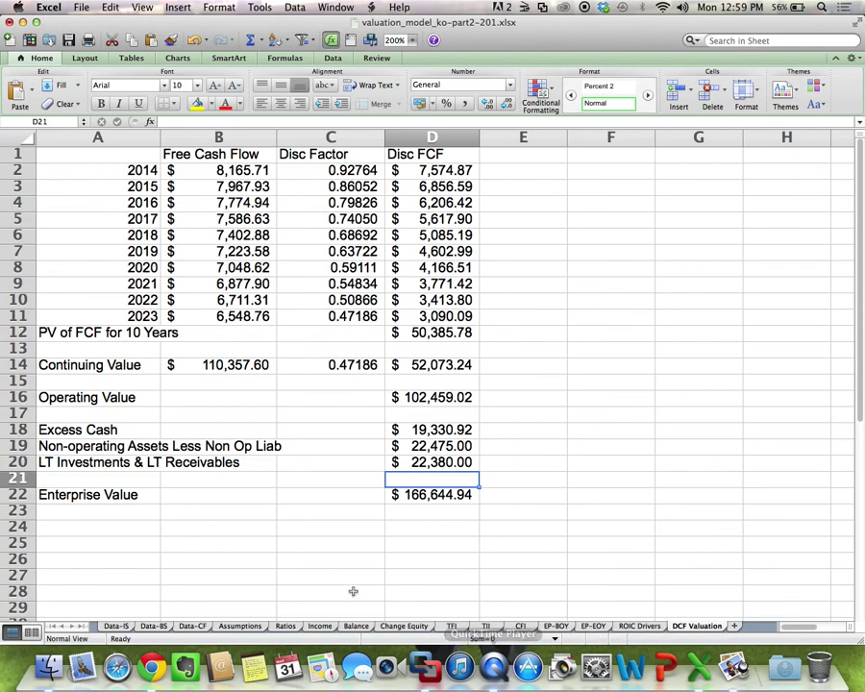
Step: Reset the P/B multiple in B9 to 1.00 and review the DCF Valuation sheet
click(240, 626)
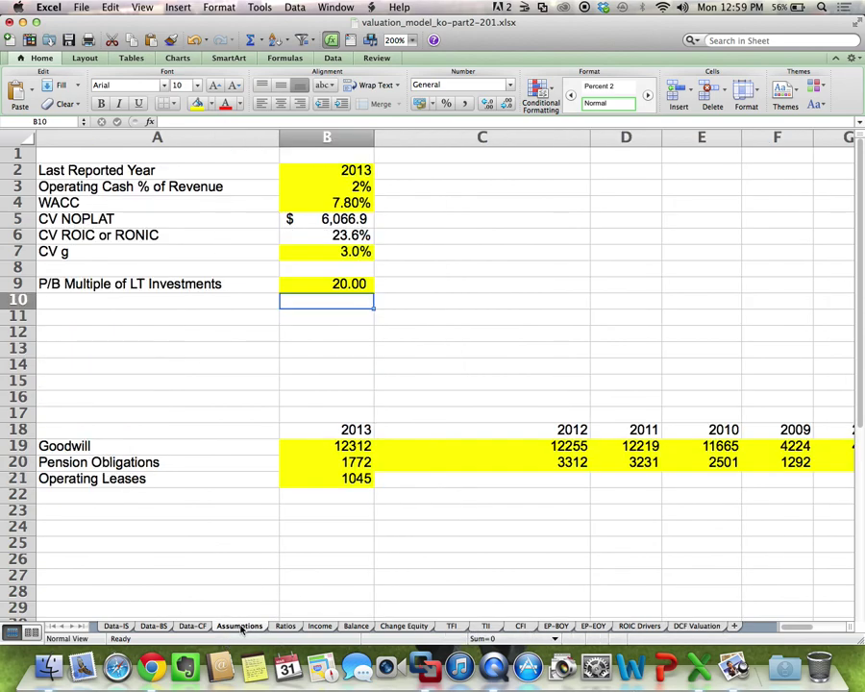
click(329, 284)
text(1)
key(Return)
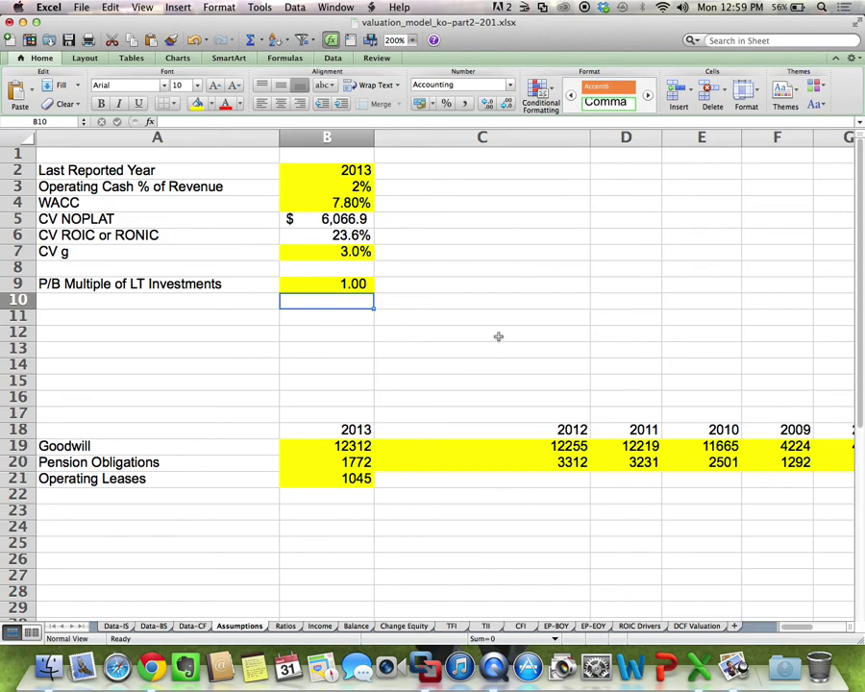
click(697, 625)
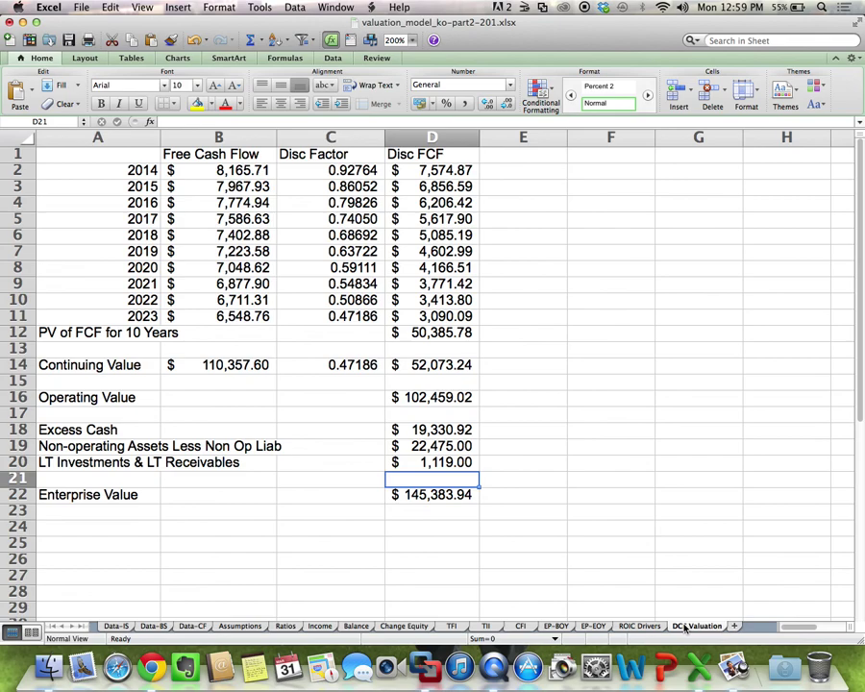
scroll(685, 626, down, 3)
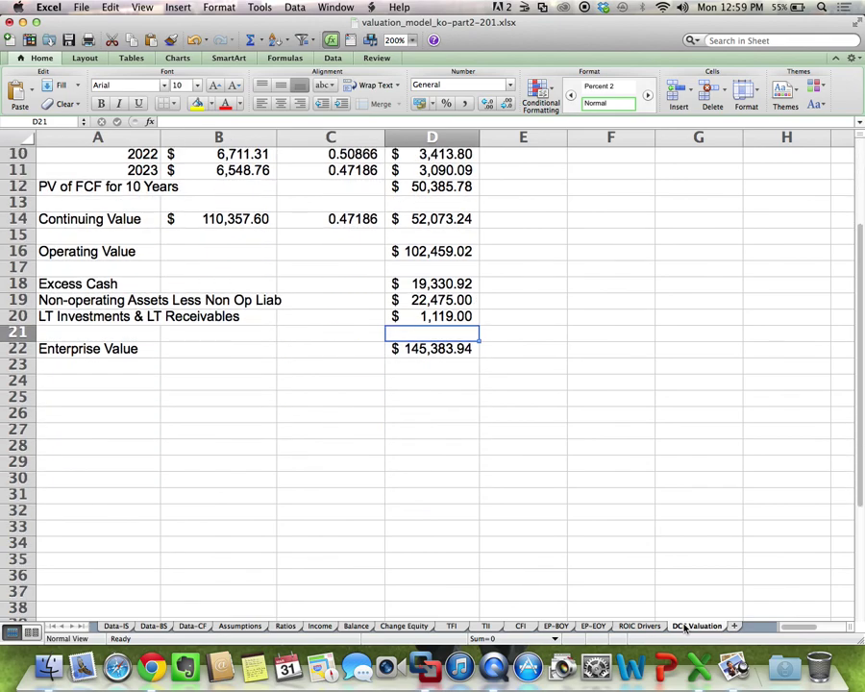
key(super+Tab)
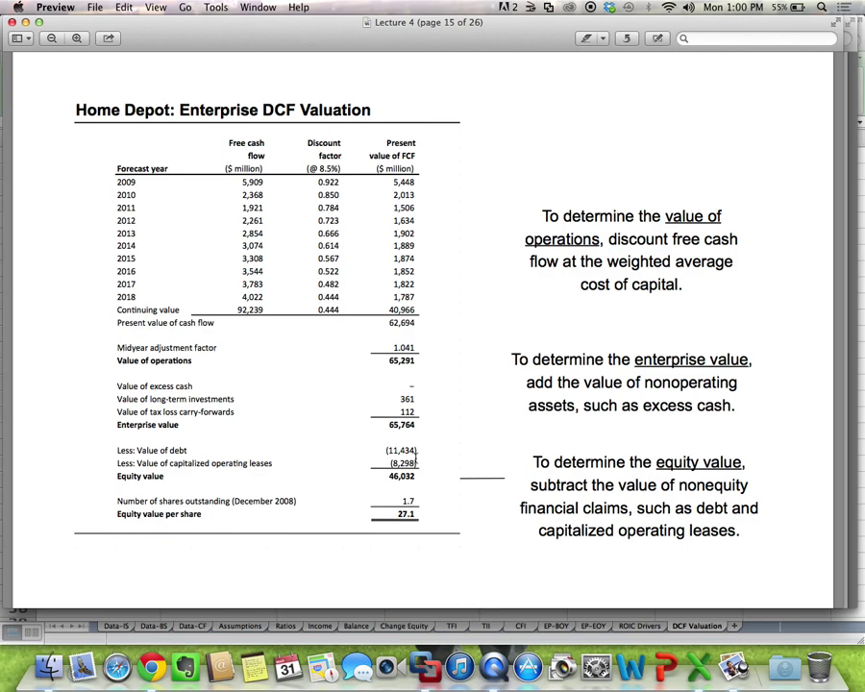
Step: Return from the Preview slide to Excel's DCF Valuation sheet, selecting a cell below Enterprise Value
key(super+Tab)
click(119, 394)
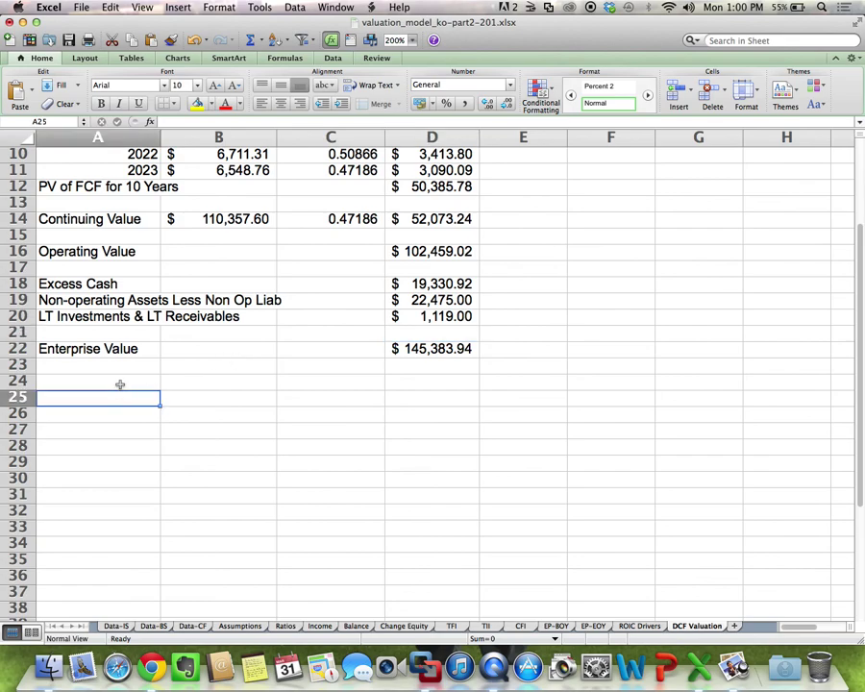
Step: Link A24 and A25 to the TFI labels Retirement-Related Liabilities (=TFI!A14) and Interest Bearing Debt (=TFI!A15)
click(120, 383)
text(=)
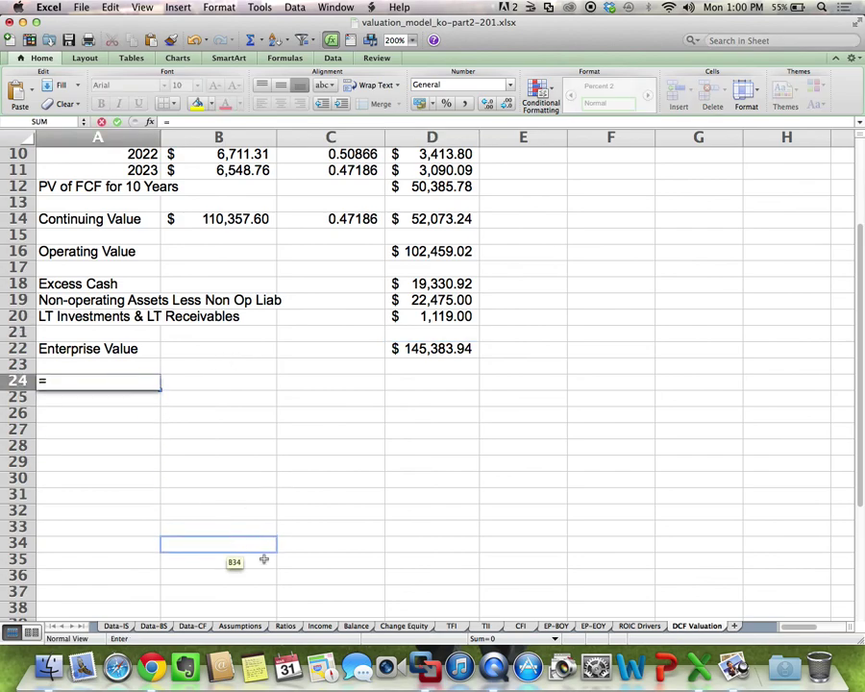
click(452, 626)
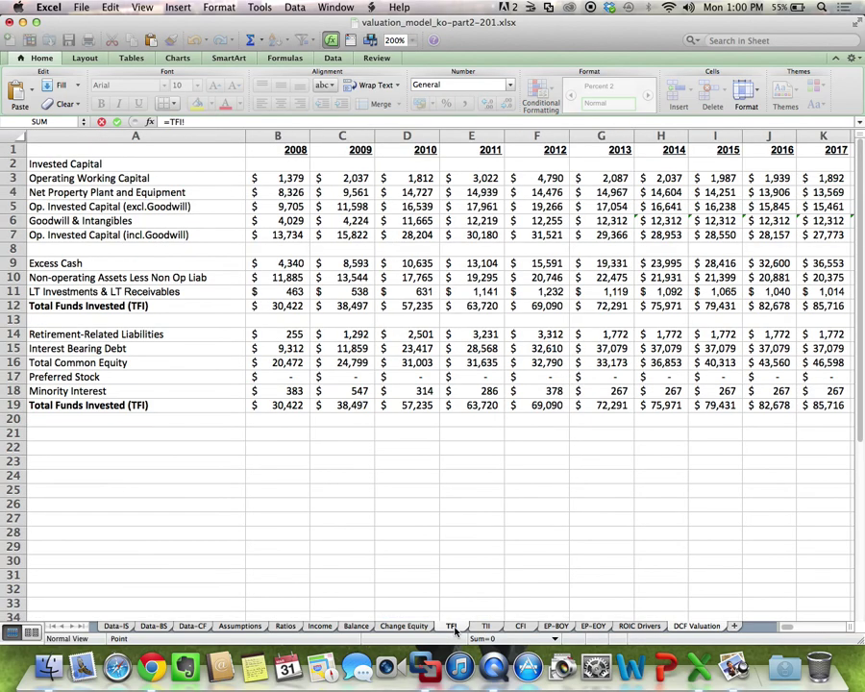
click(192, 331)
key(Return)
text(=)
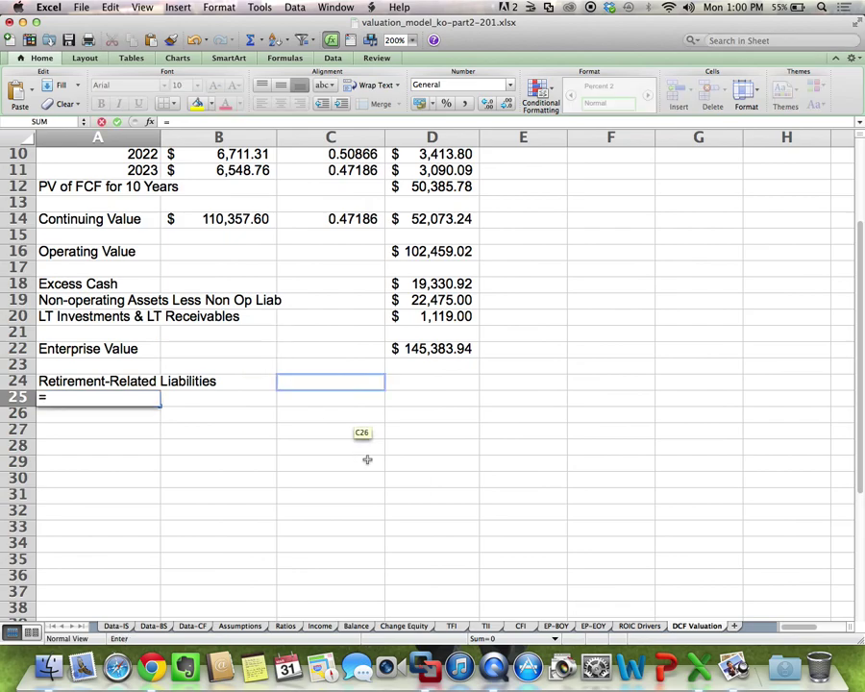
click(449, 626)
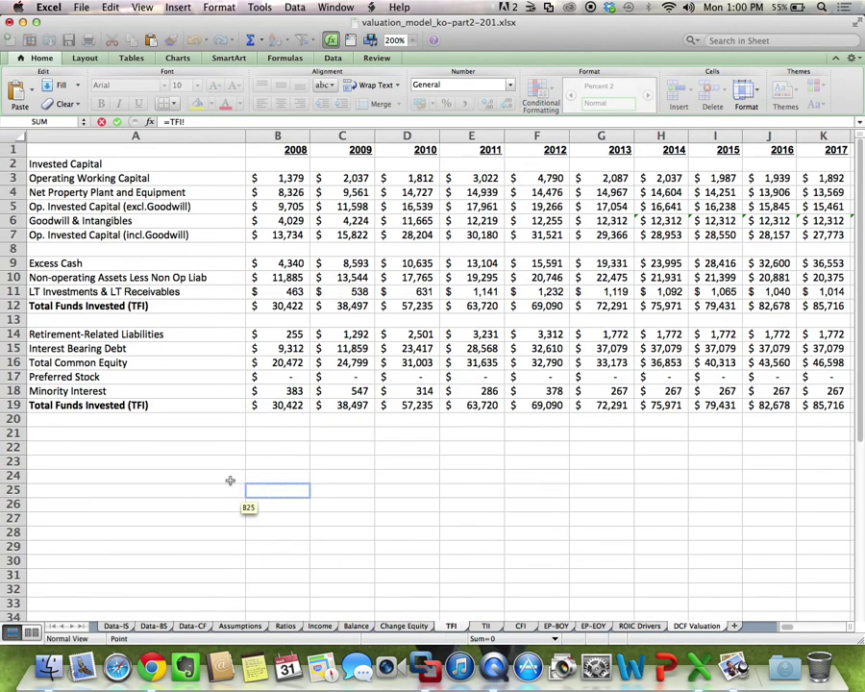
click(176, 350)
key(Return)
Step: Link A26:A28 to Preferred Stock (=TFI!A17), Minority Interest (=TFI!A18) and Operating Leases (=Assumptions!A21)
text(=)
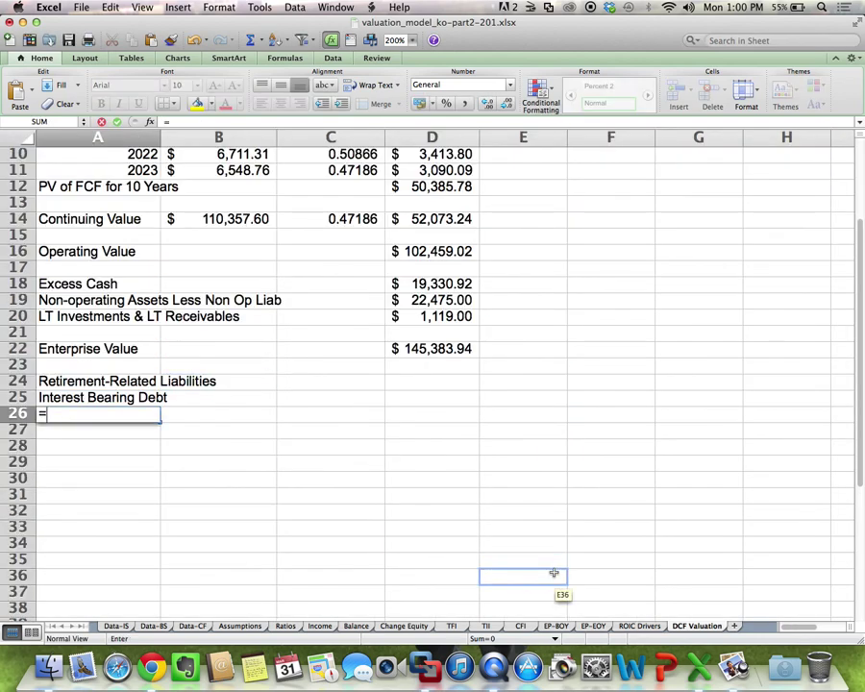
click(448, 626)
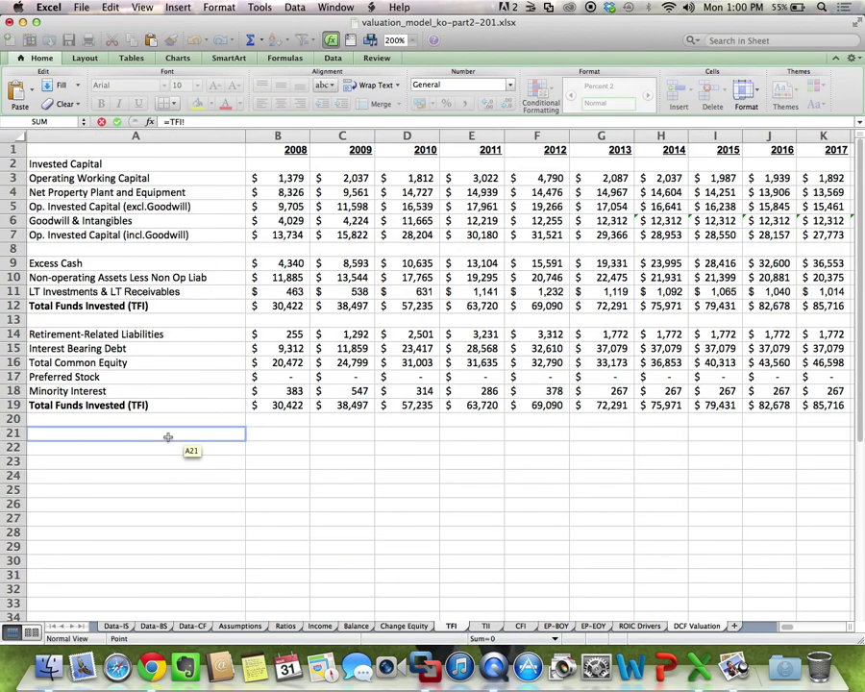
click(141, 375)
key(Return)
text(=)
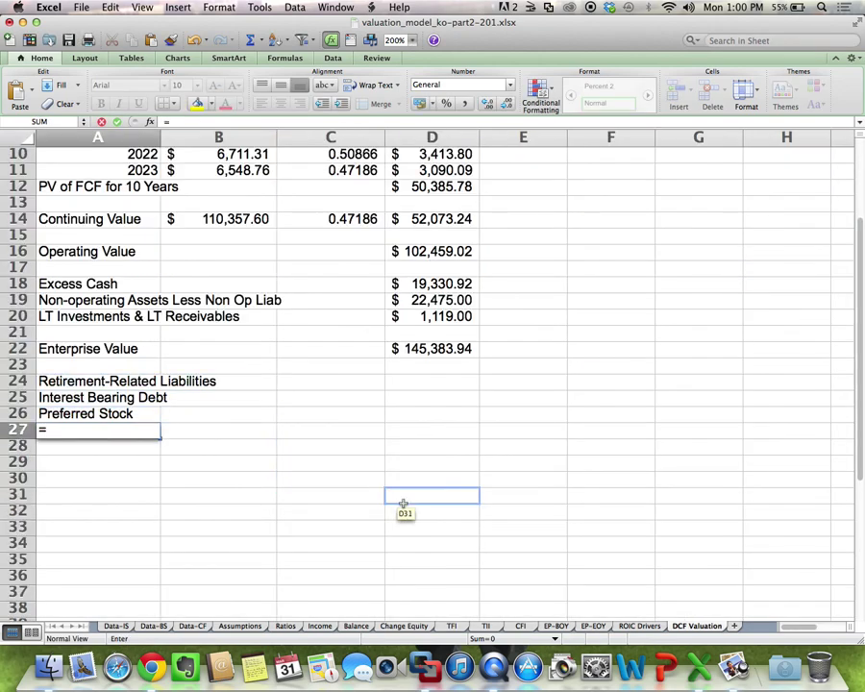
click(452, 626)
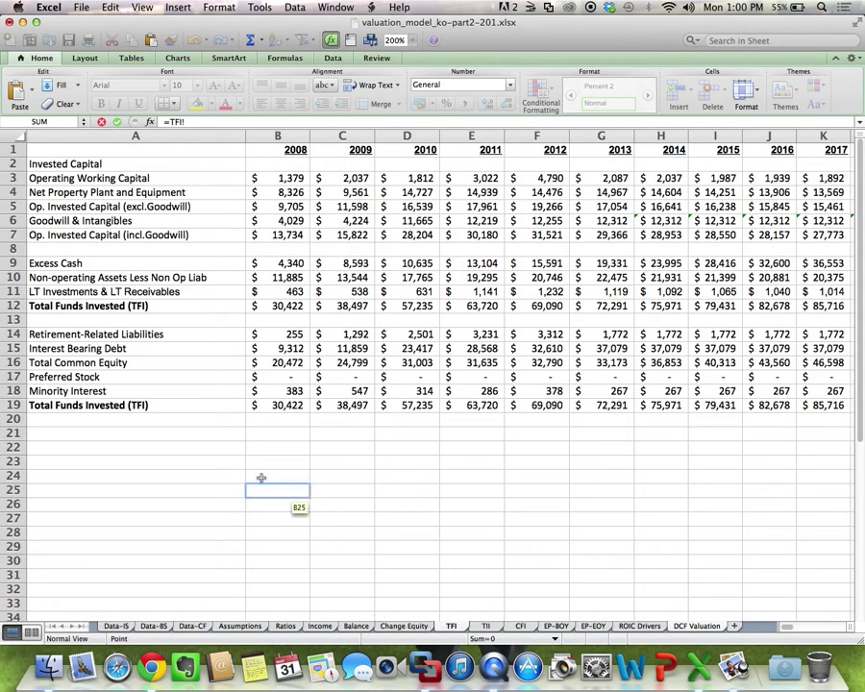
click(185, 395)
key(Return)
text(=)
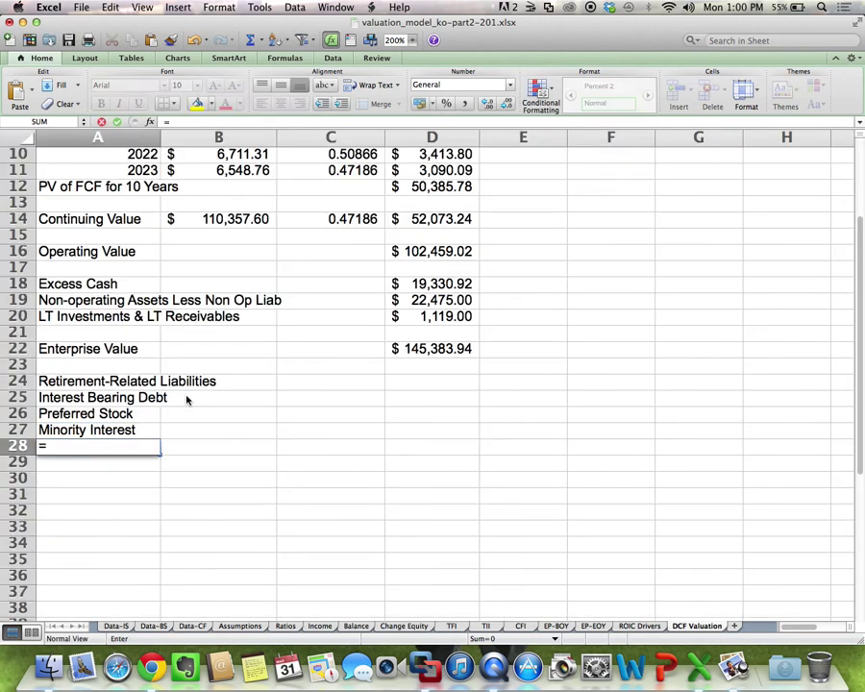
click(233, 631)
click(173, 482)
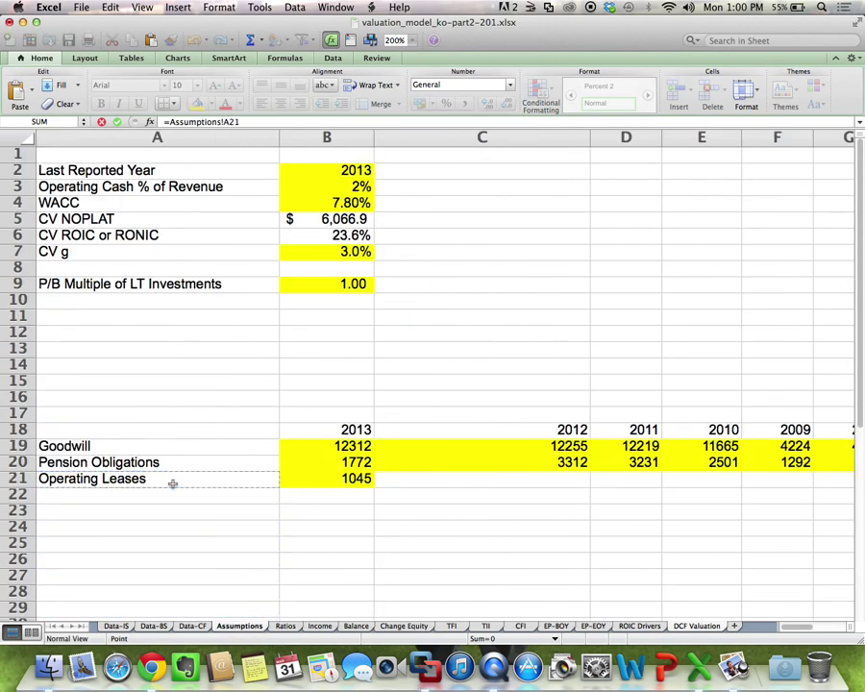
key(Return)
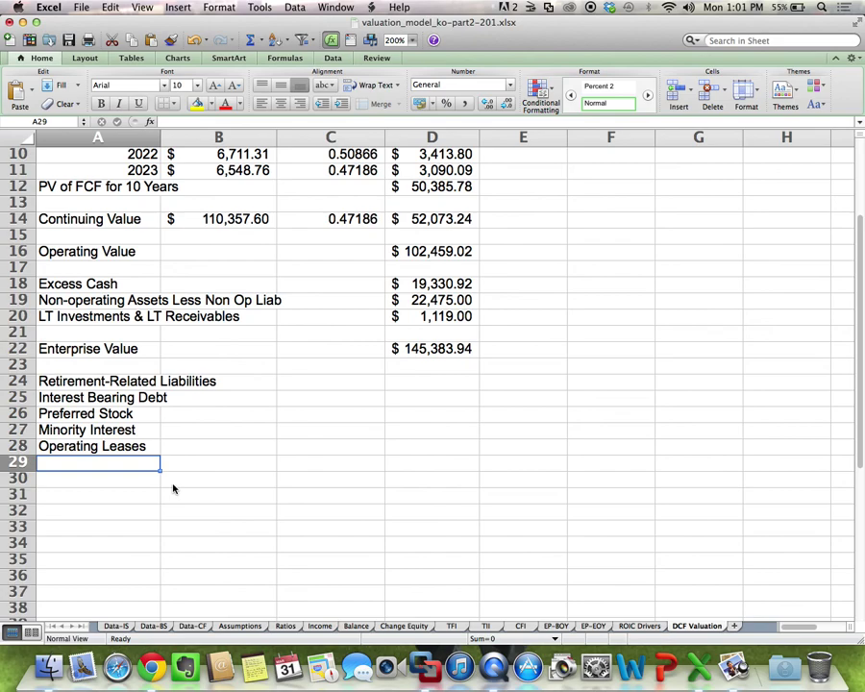
Step: Enter the label 'Common Equity Value' in cell A30
click(96, 480)
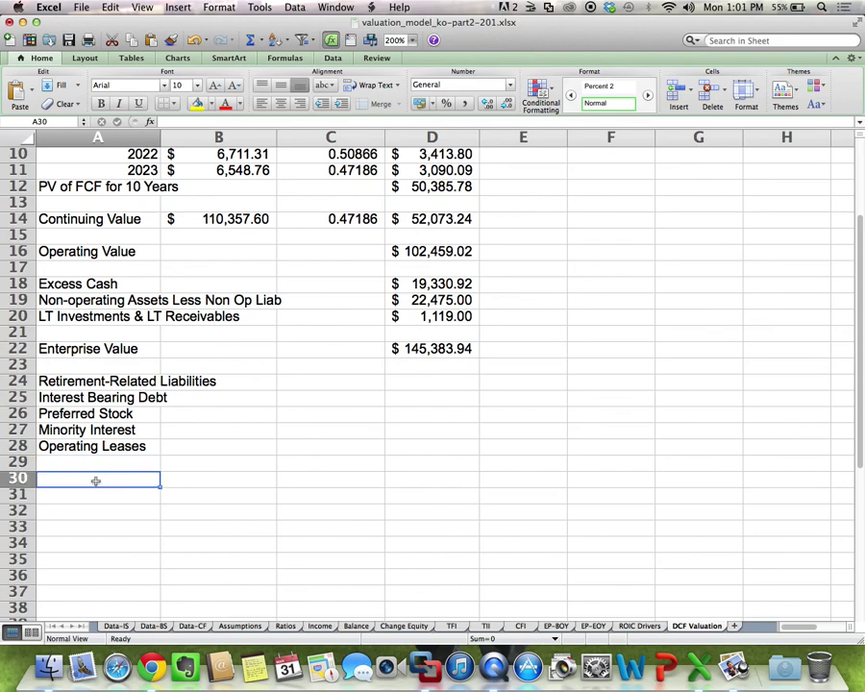
text(Common)
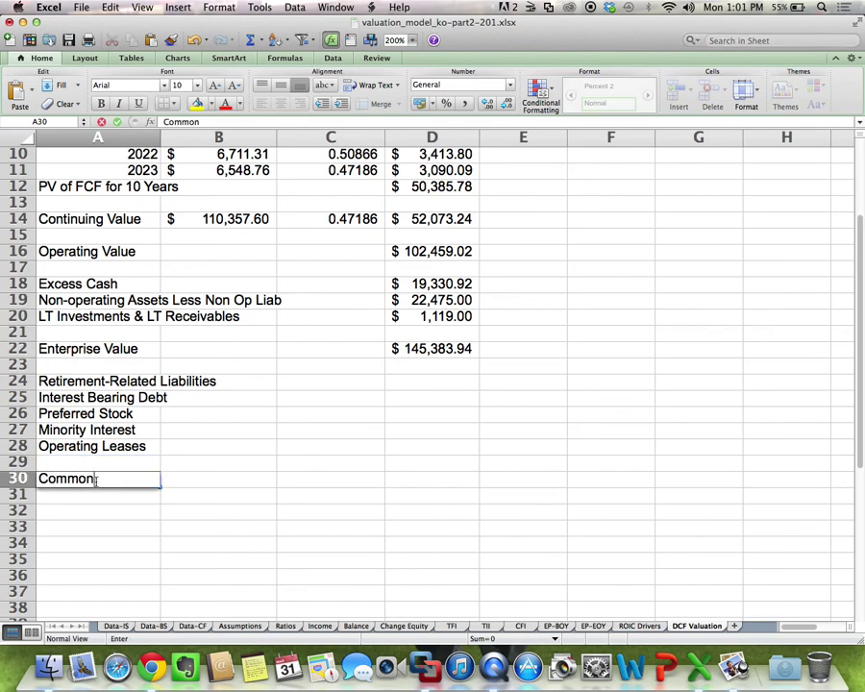
text( Equity)
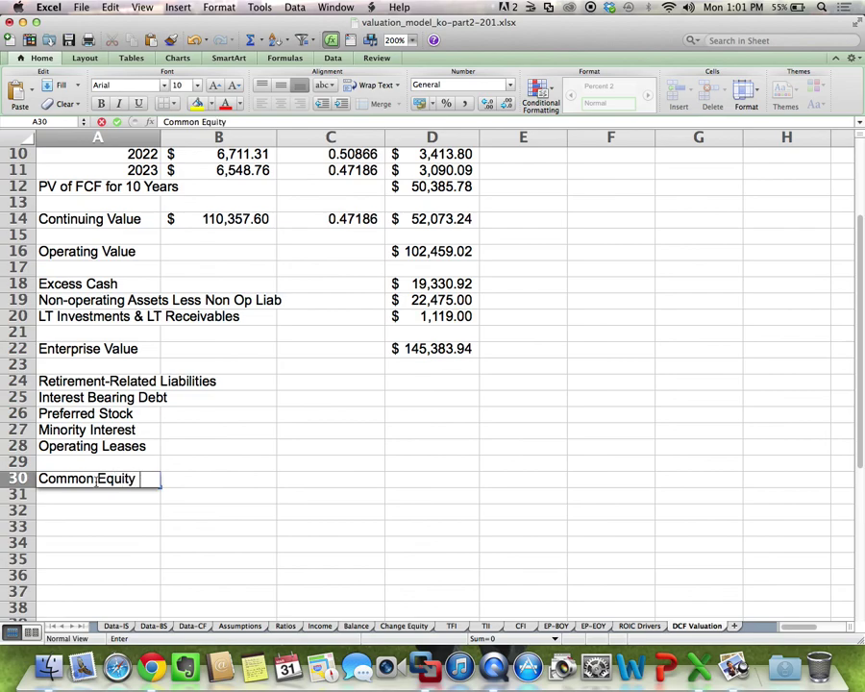
text( Value)
key(Return)
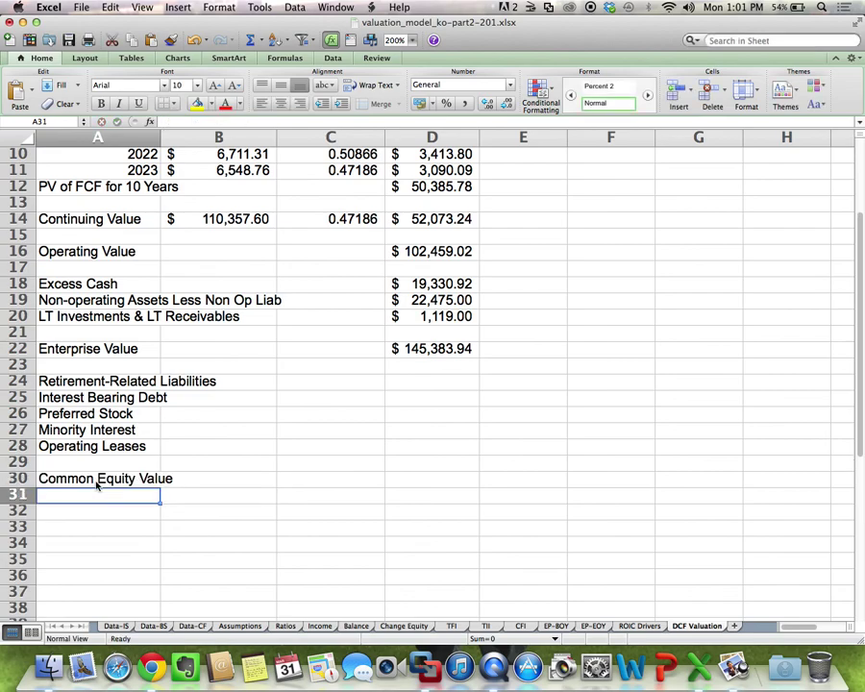
Step: Link D24 to the 2013 TFI Retirement-Related Liabilities (1772) and copy it to D25 for debt (37079)
click(425, 384)
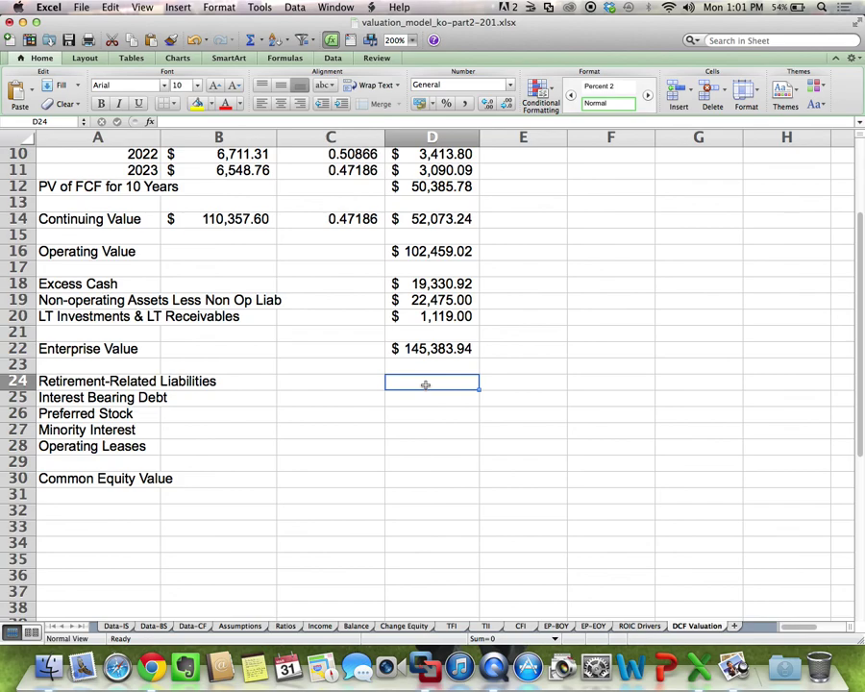
text(=)
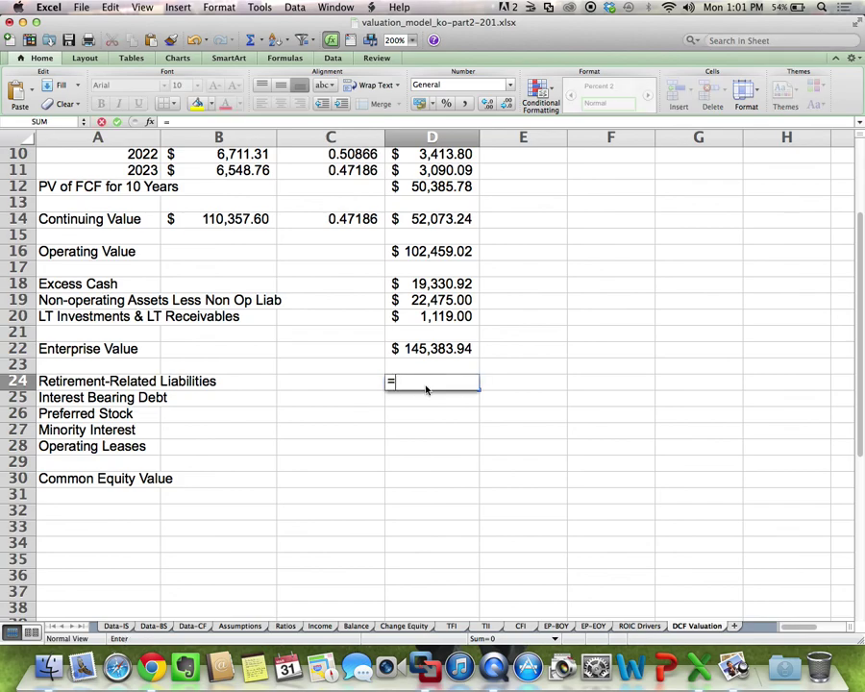
click(451, 625)
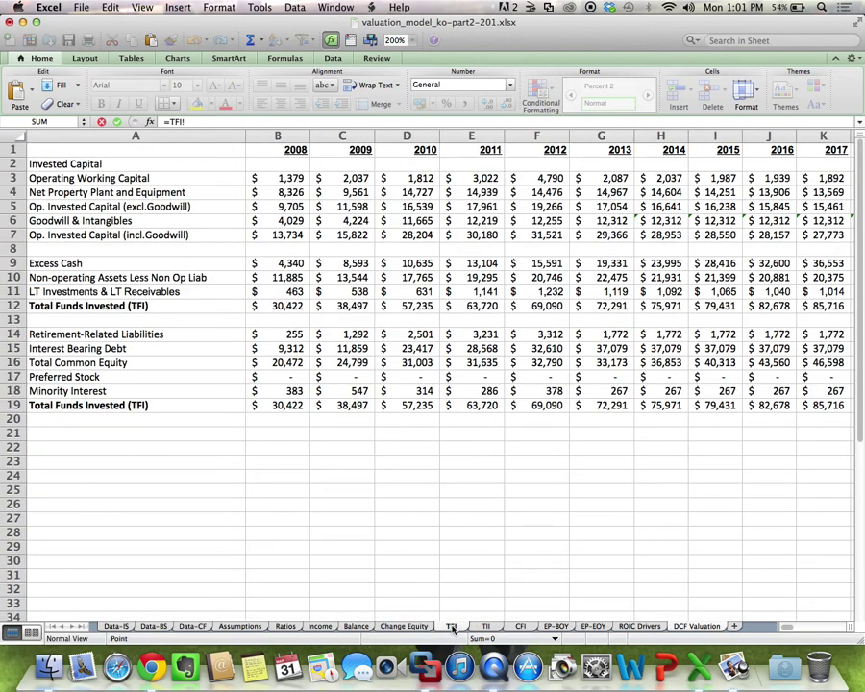
click(614, 178)
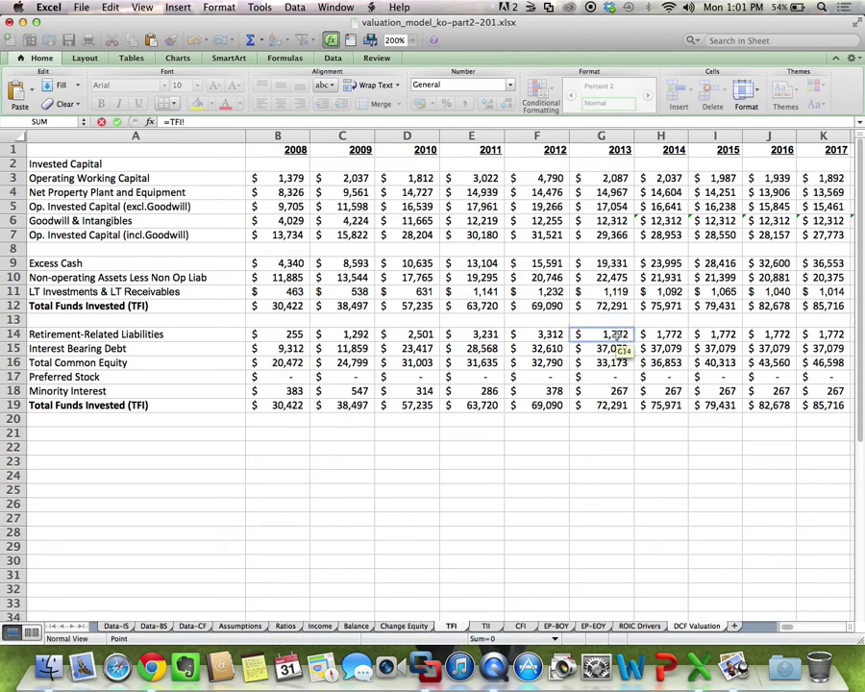
click(615, 334)
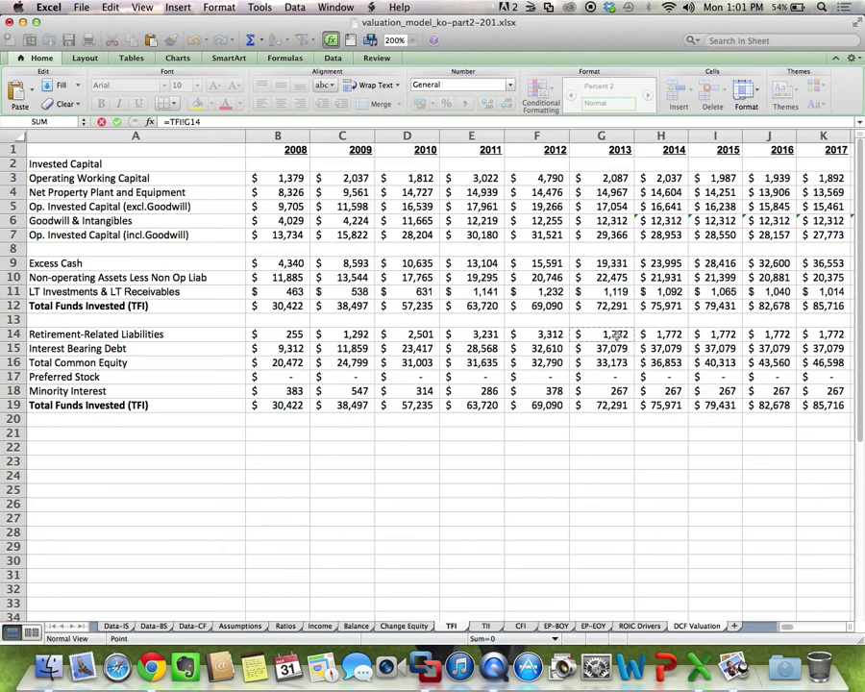
key(Return)
click(461, 382)
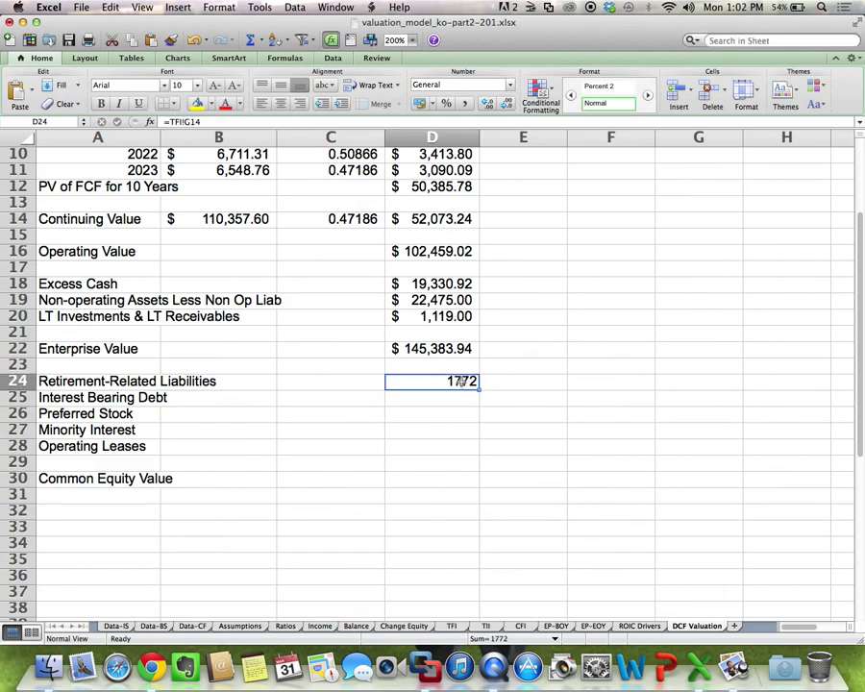
key(super+c)
click(435, 404)
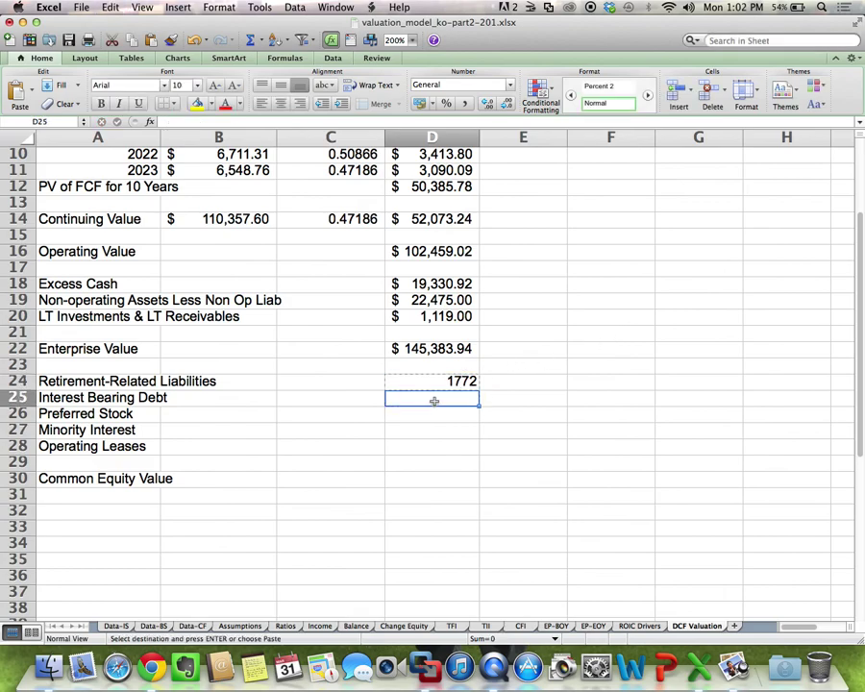
key(super+v)
Step: Link D26 to the 2013 TFI Preferred Stock value (0) and copy it to D27 for Minority Interest (267)
click(433, 411)
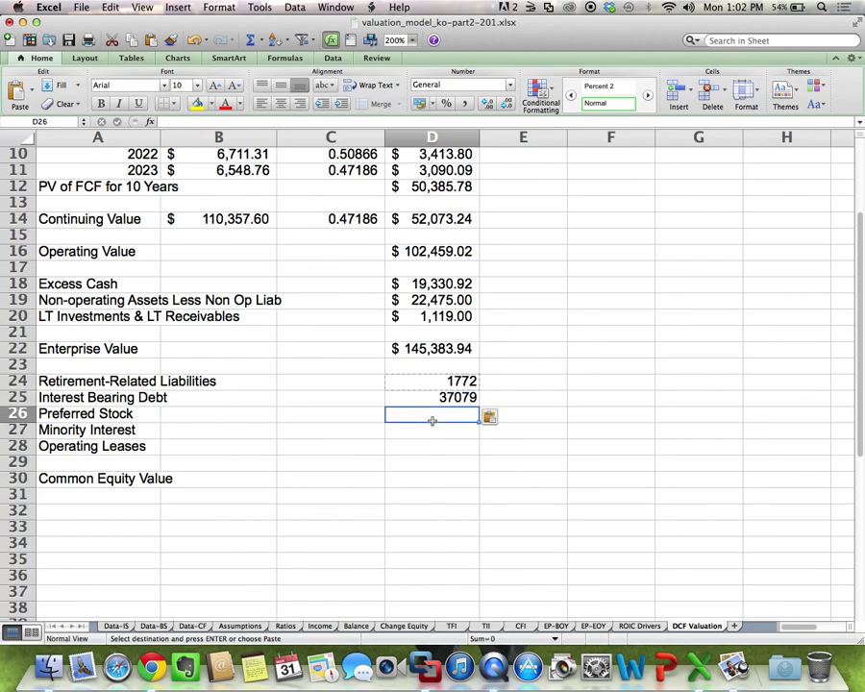
text(=)
click(450, 625)
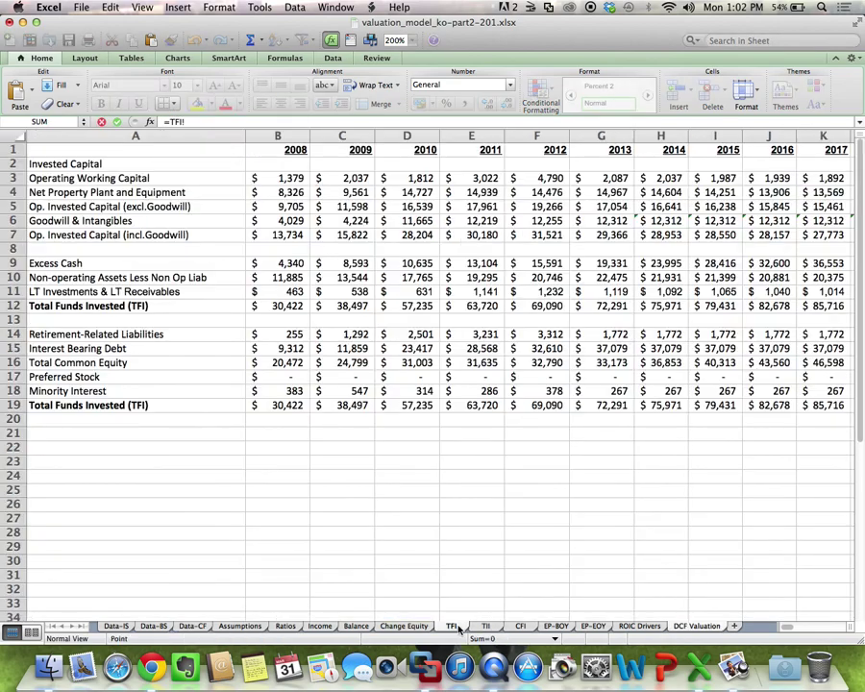
click(612, 376)
key(Return)
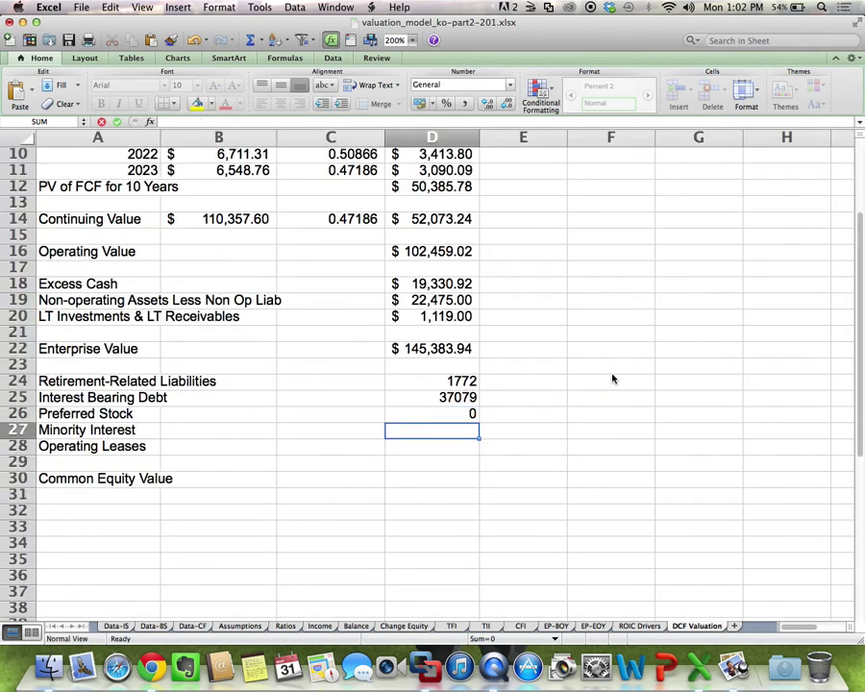
click(433, 411)
key(super+c)
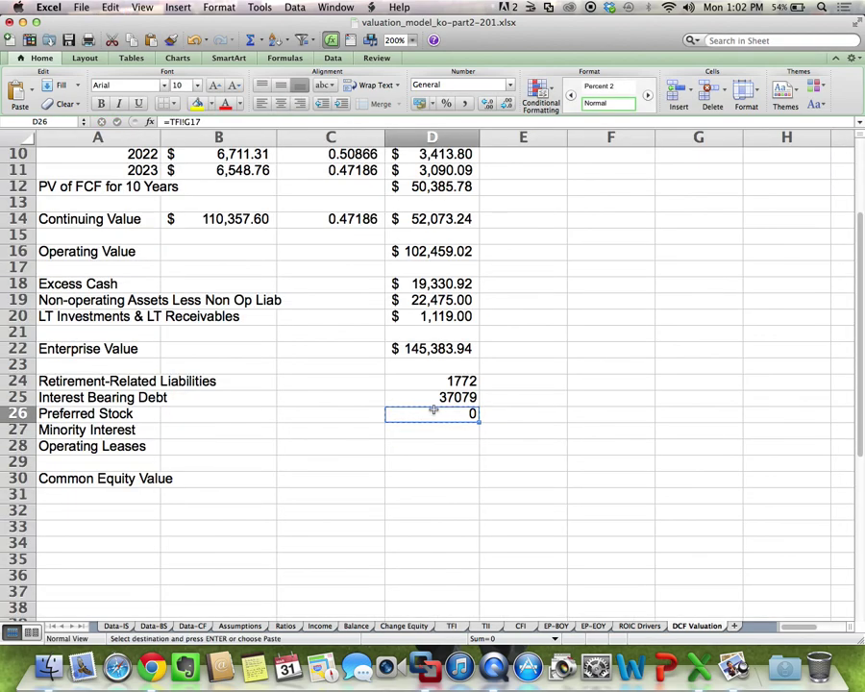
click(441, 429)
key(super+v)
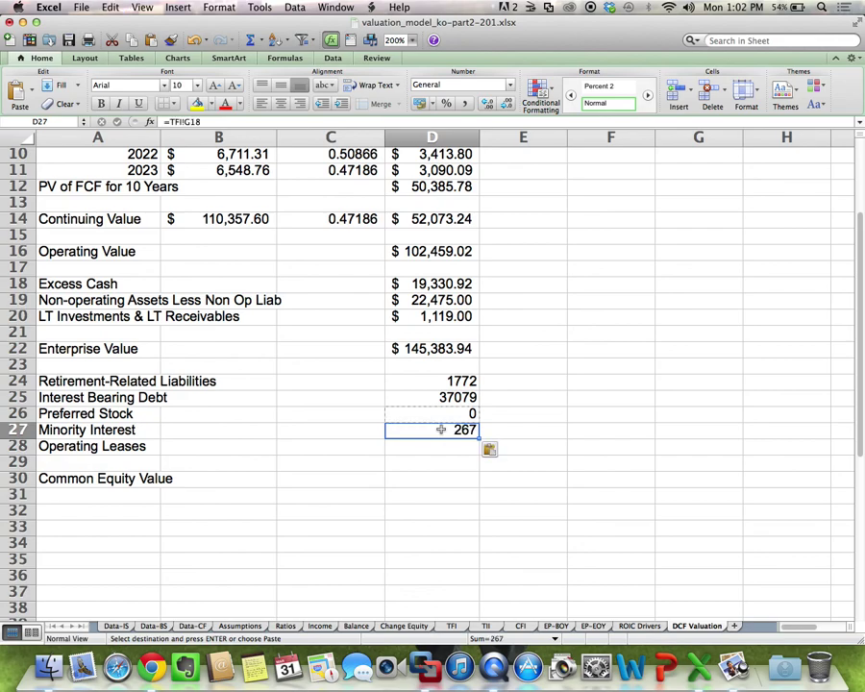
Step: Link D28 to the 2013 Assumptions Operating Leases (1045) and format D24:D28 as accounting currency
click(432, 445)
text(=)
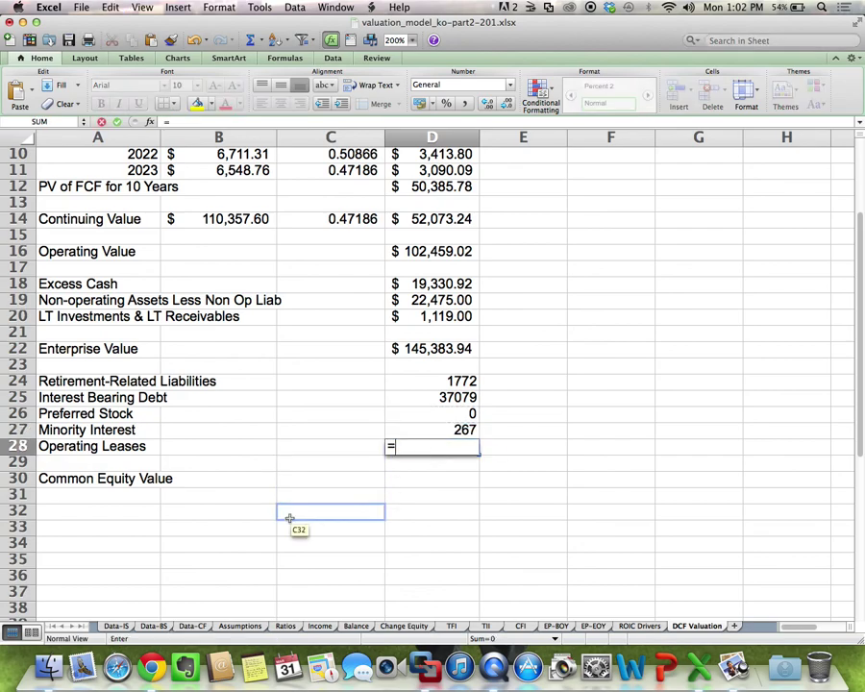
click(239, 626)
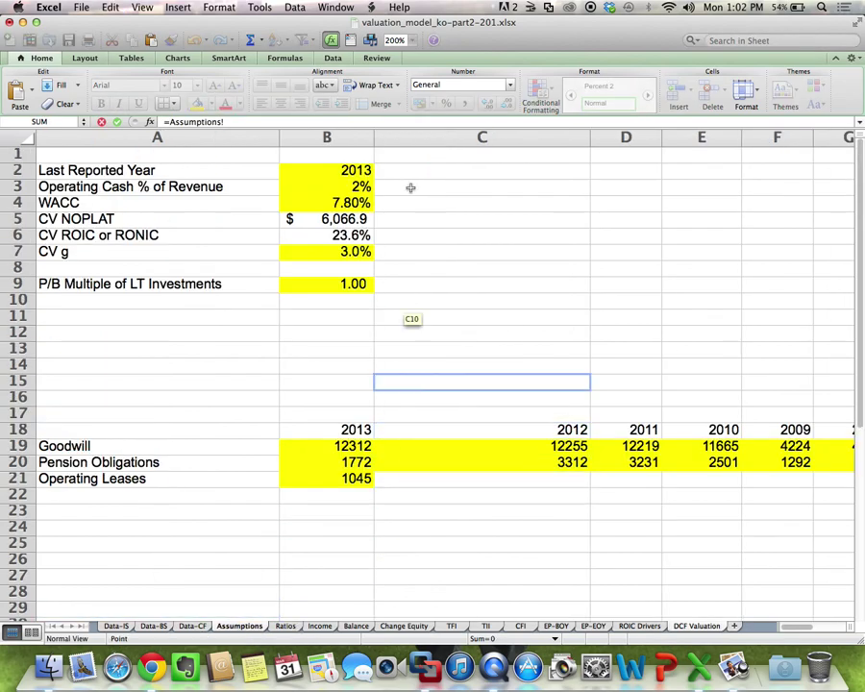
click(334, 478)
key(Return)
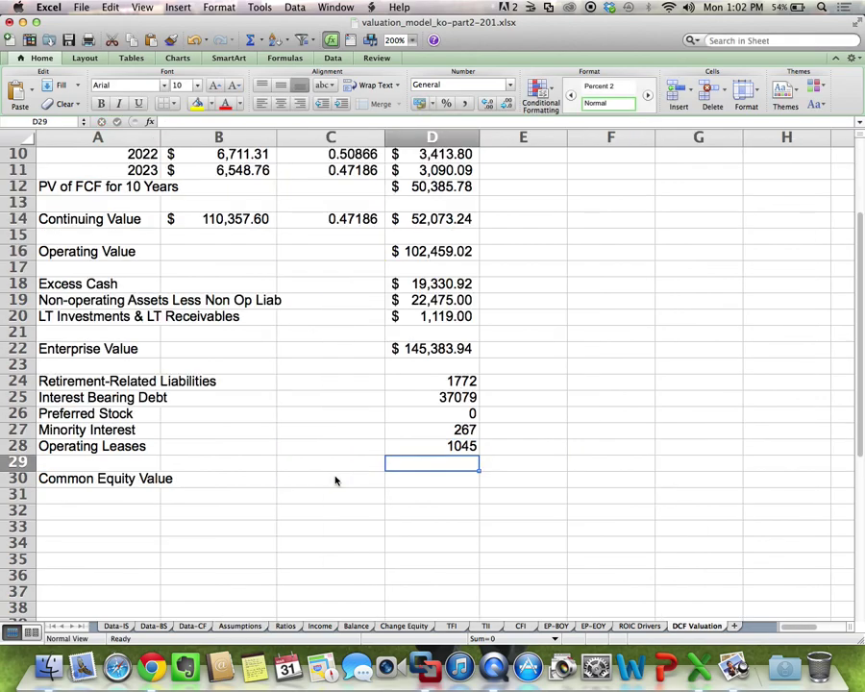
drag(456, 386, 462, 446)
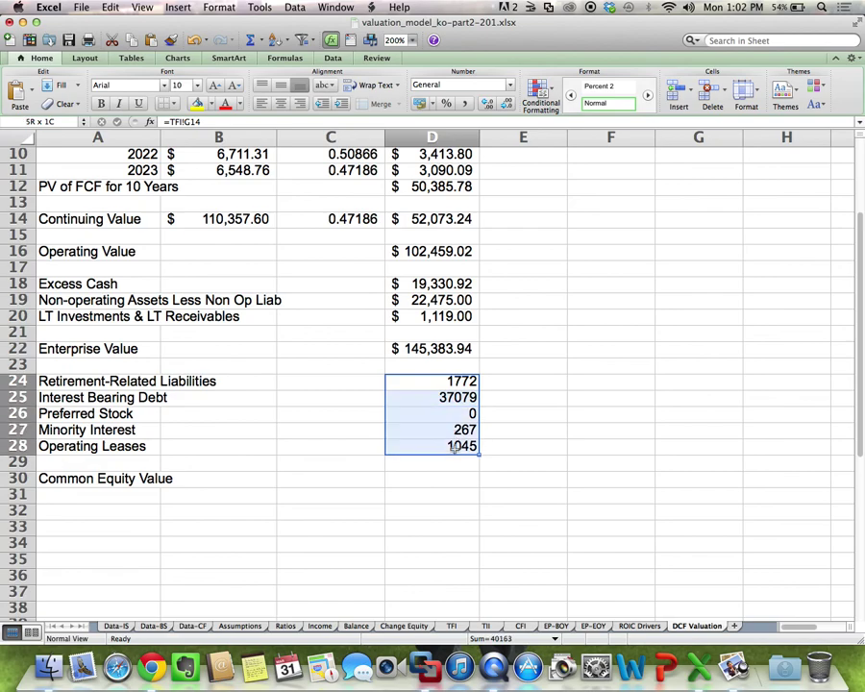
click(419, 102)
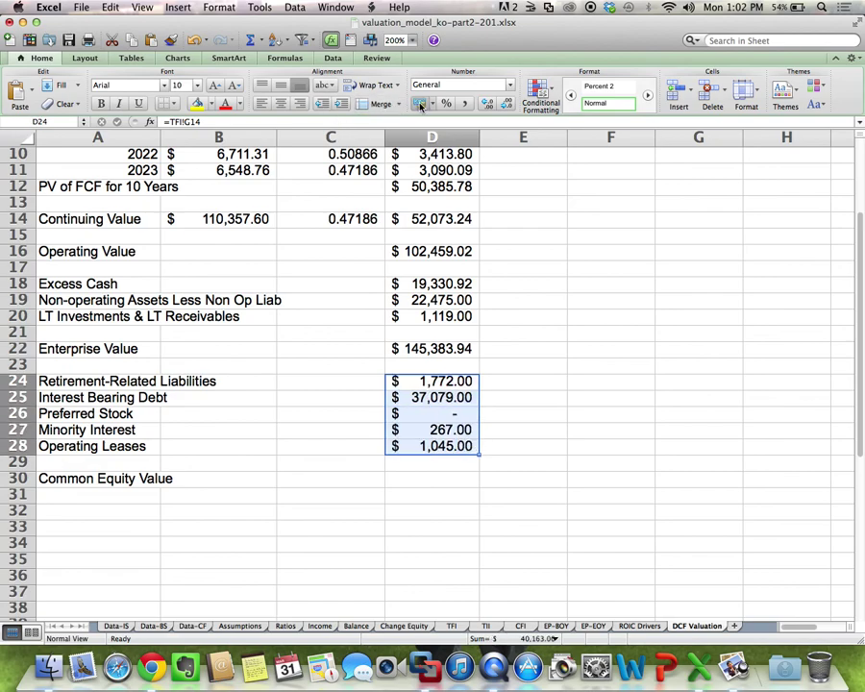
Step: Enter =D22-SUM(D24:D28) in D30, giving a Common Equity Value of $105,220.94
click(425, 478)
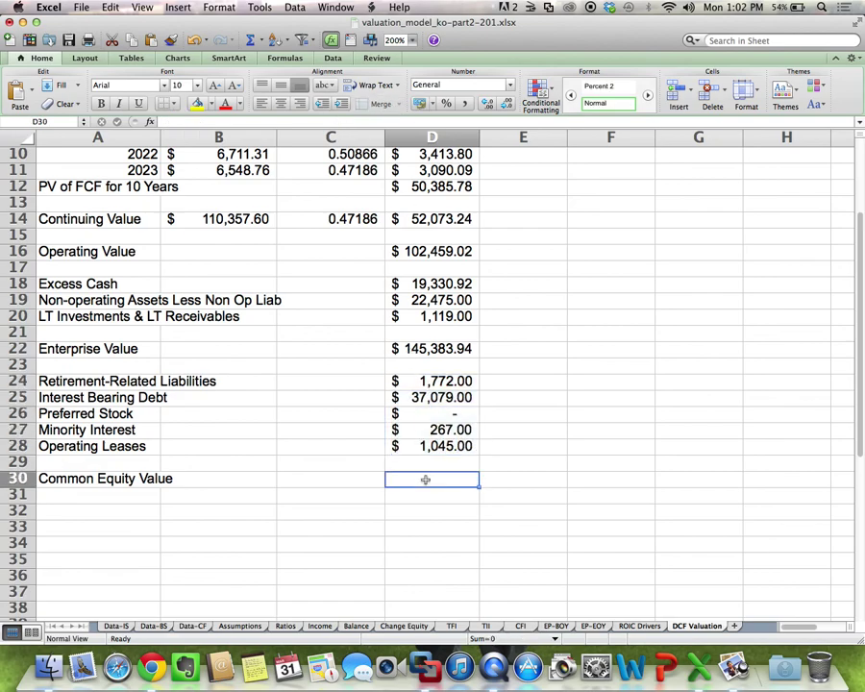
text(=)
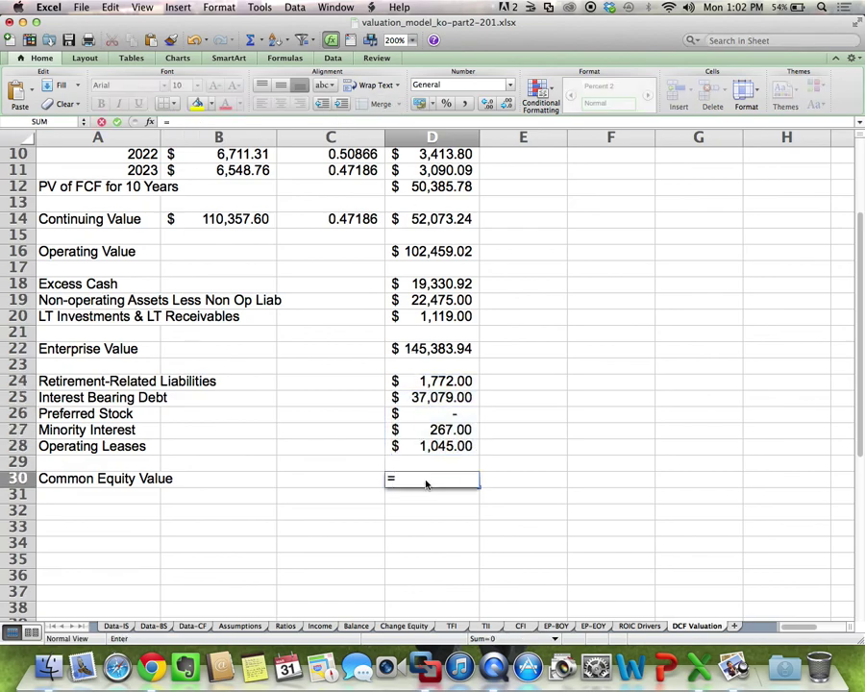
click(423, 354)
text(-)
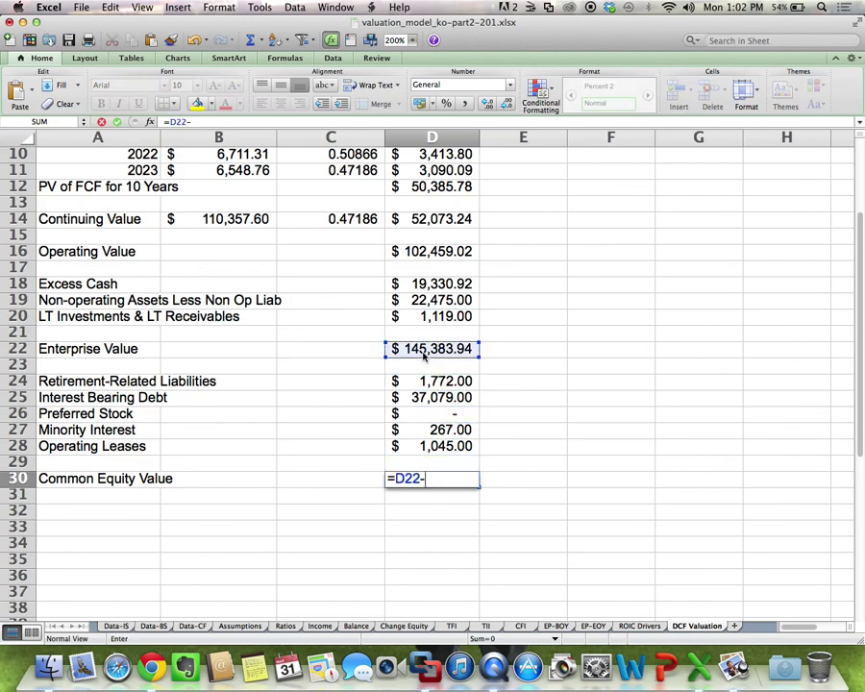
text(sum()
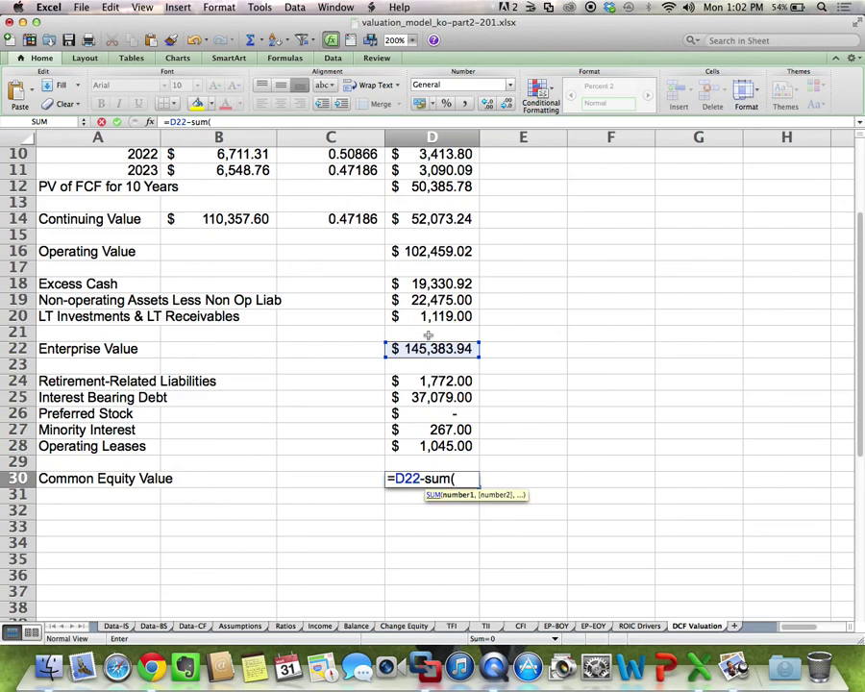
drag(424, 382, 424, 446)
text())
key(Return)
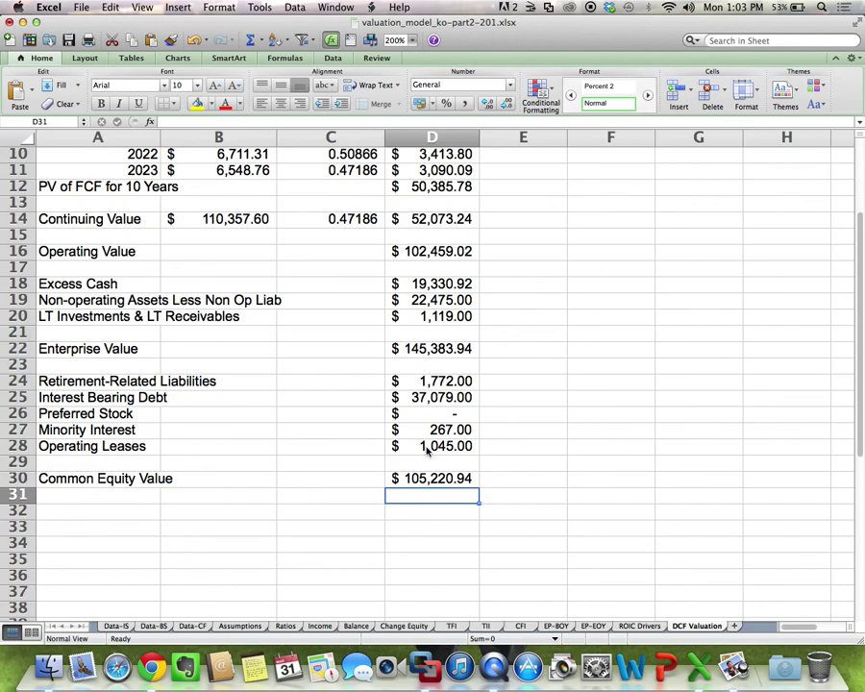
Step: Check the LT Investments formula in D20 and the Operating Leases link in D28, then view Data-BS
click(428, 316)
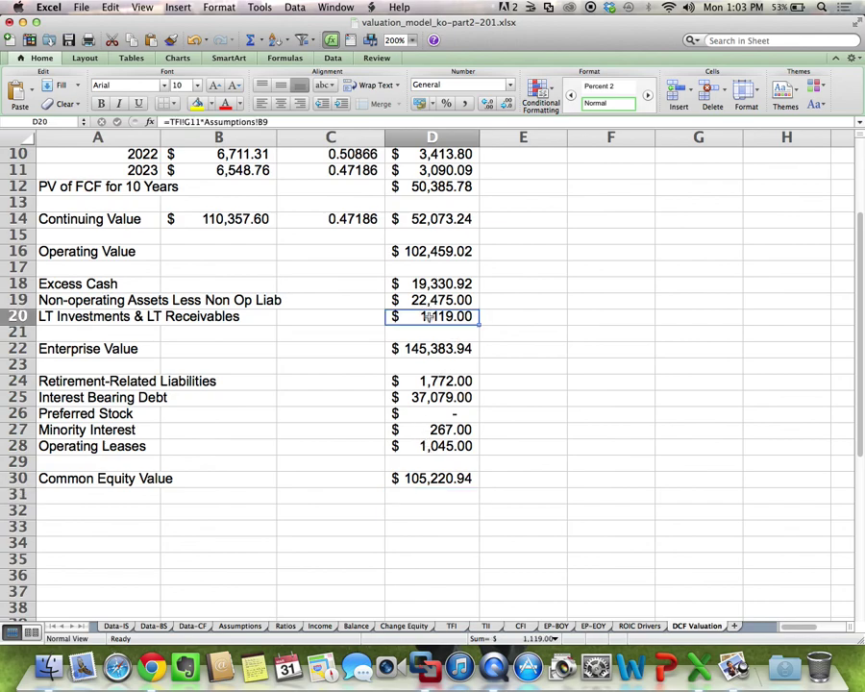
double_click(428, 316)
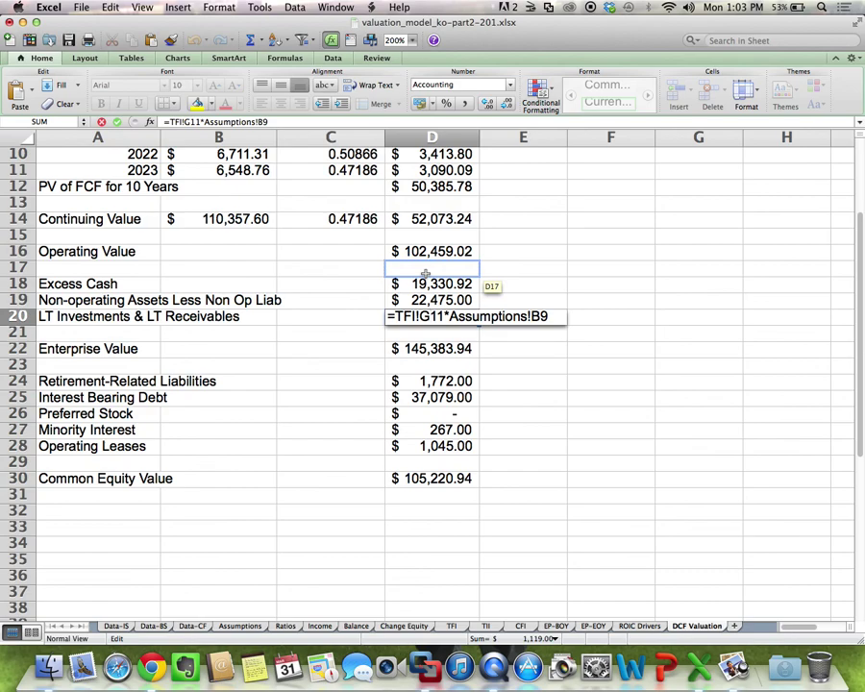
key(Return)
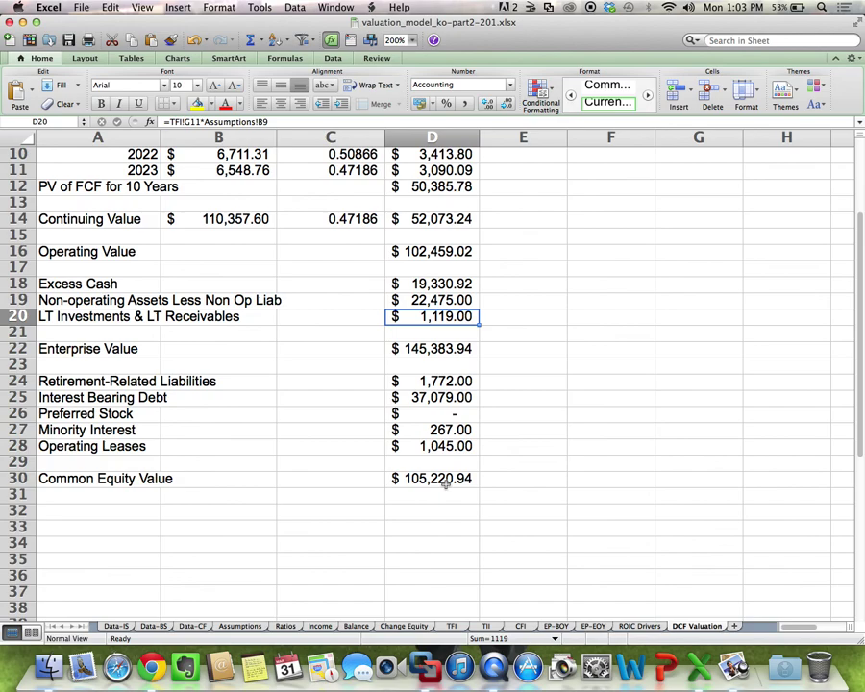
click(447, 447)
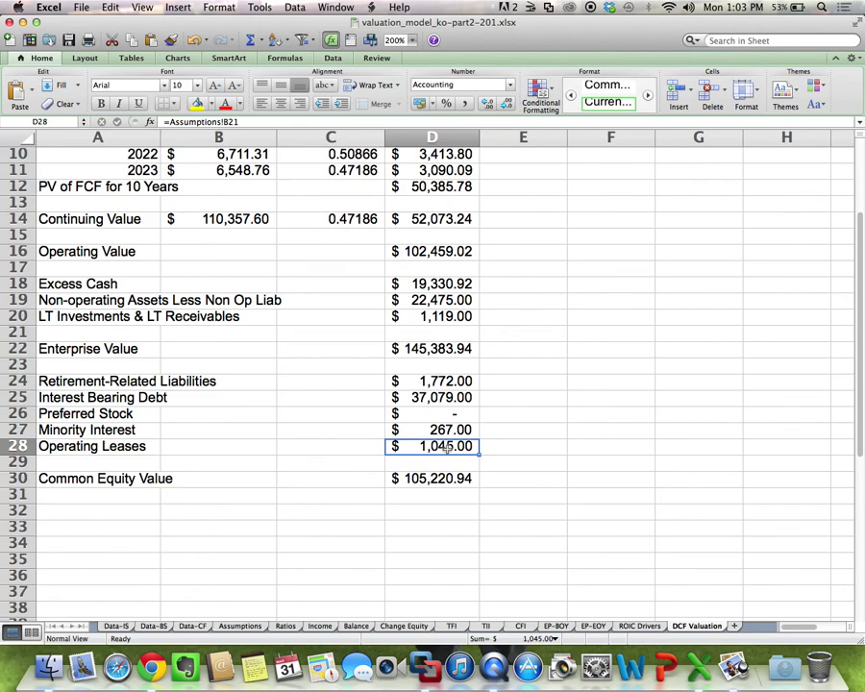
click(166, 625)
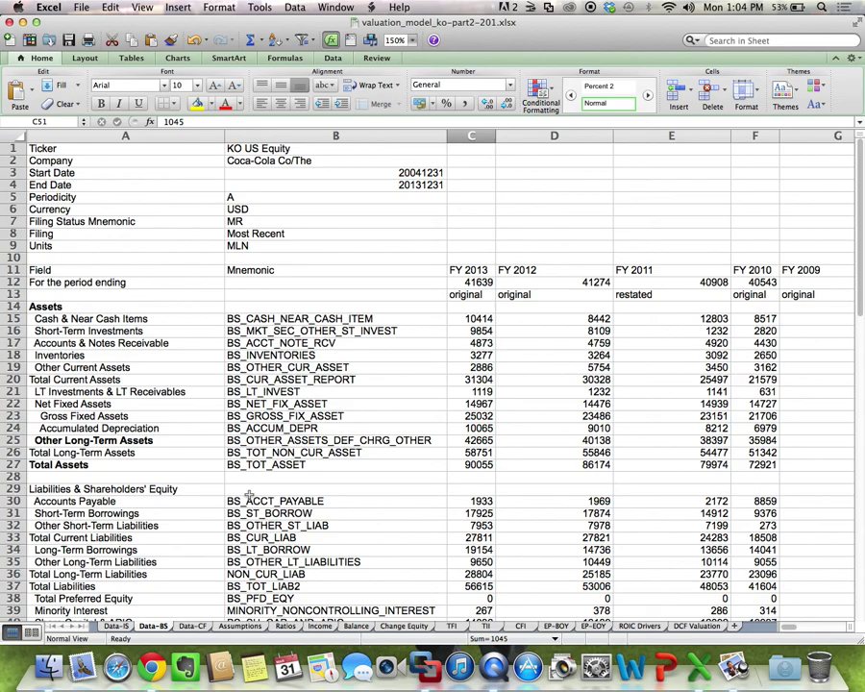
Step: Inspect the Data-BS Reference Items at row 45, then go back to the Assumptions sheet
scroll(249, 495, down, 5)
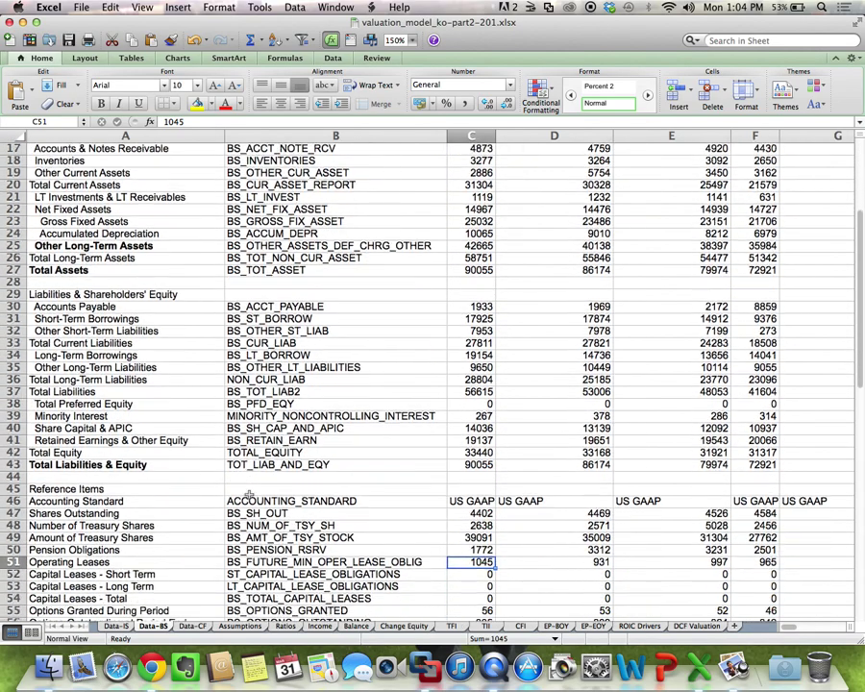
scroll(249, 495, down, 4)
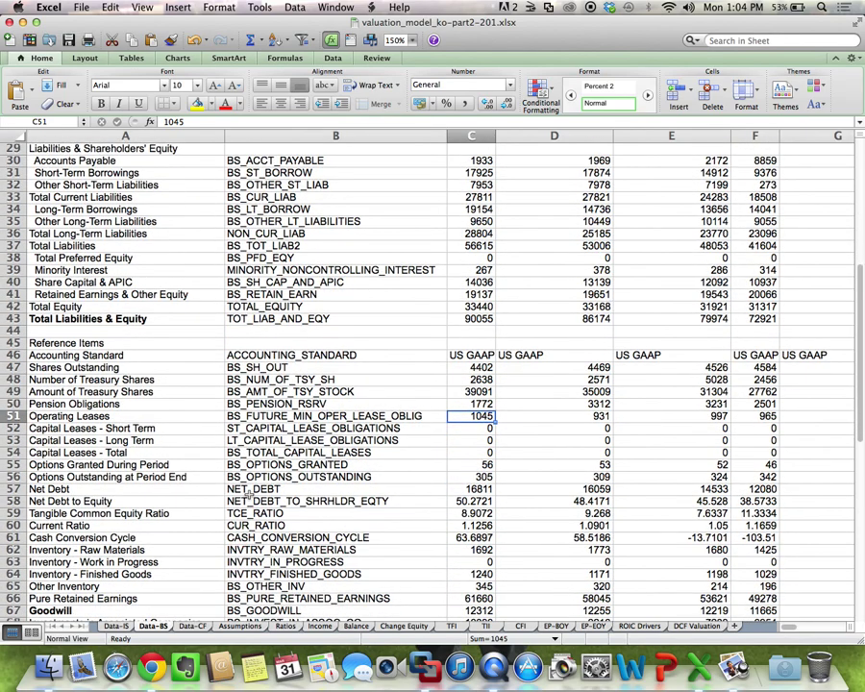
scroll(248, 465, down, 2)
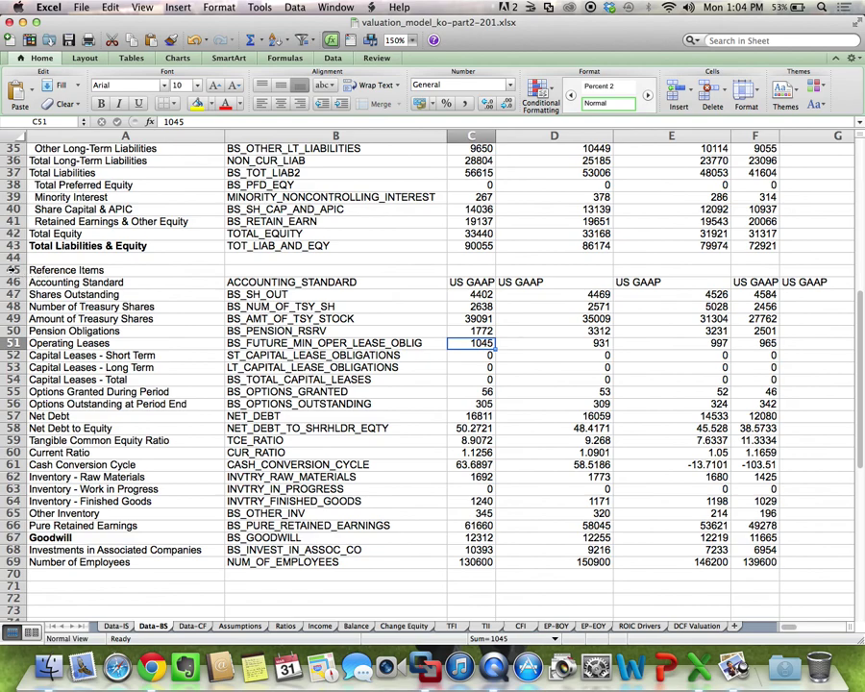
click(12, 270)
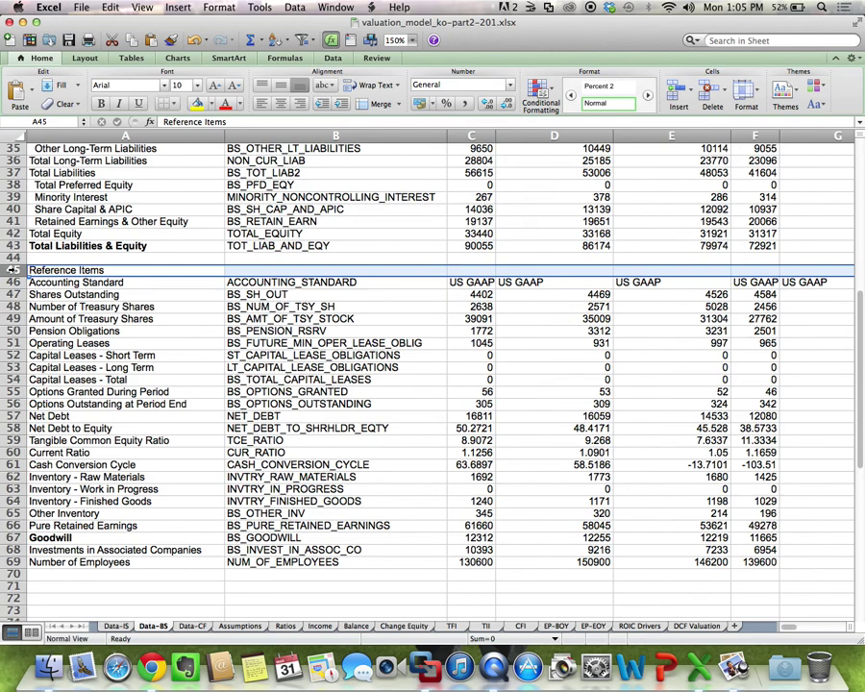
click(231, 625)
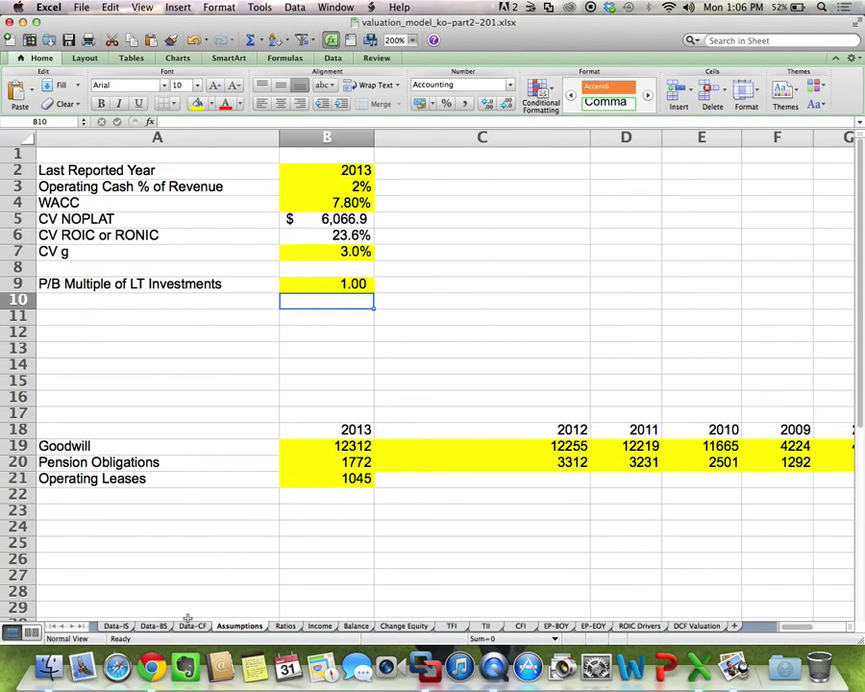
Step: Copy the Pension Obligations row of figures on the Data-BS sheet
click(154, 625)
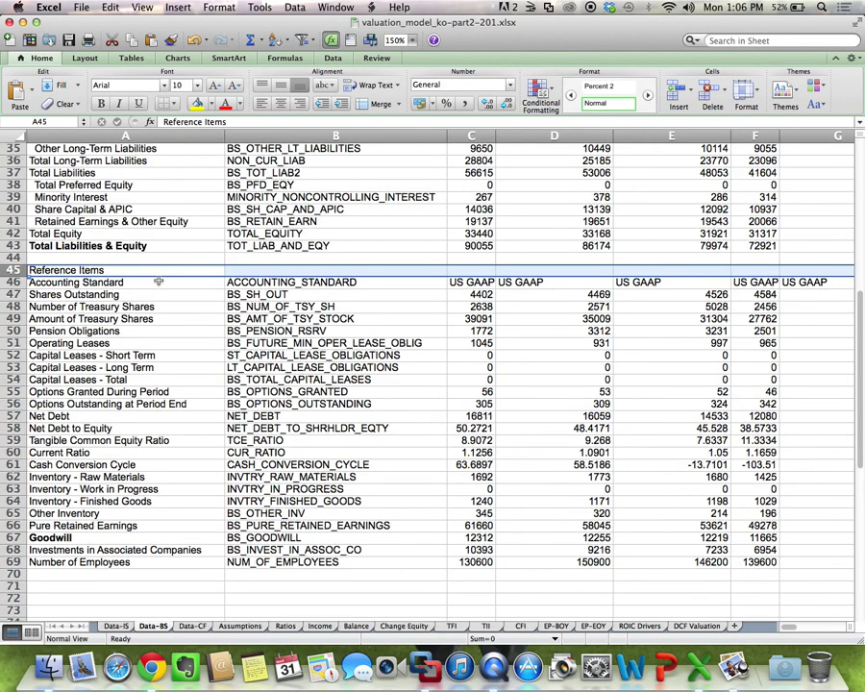
drag(471, 330, 109, 331)
key(super+c)
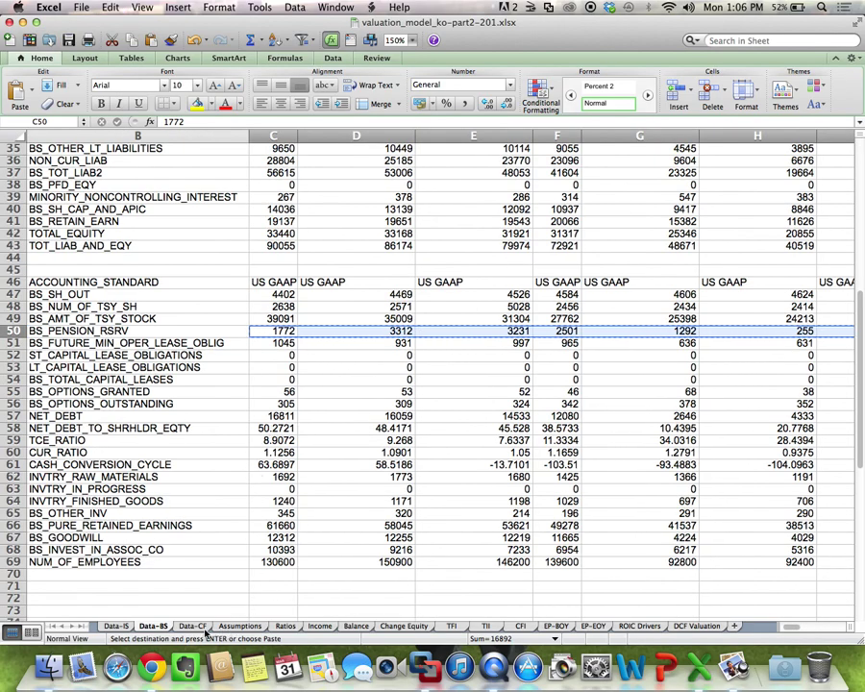
Step: Compare the 2013 Goodwill, Pension Obligations and Operating Leases values on Assumptions against the Data-BS Operating Leases figure
click(240, 625)
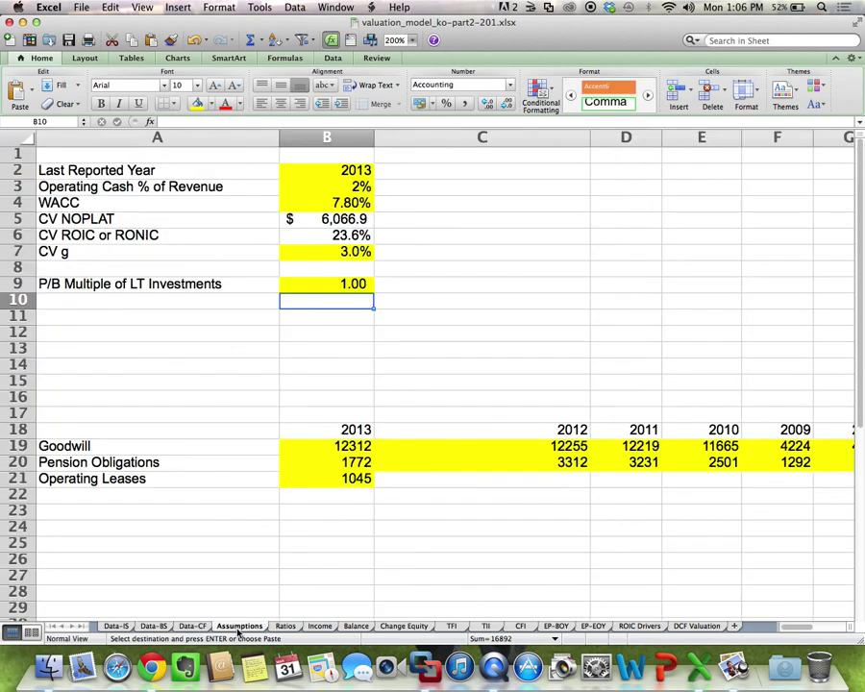
click(338, 460)
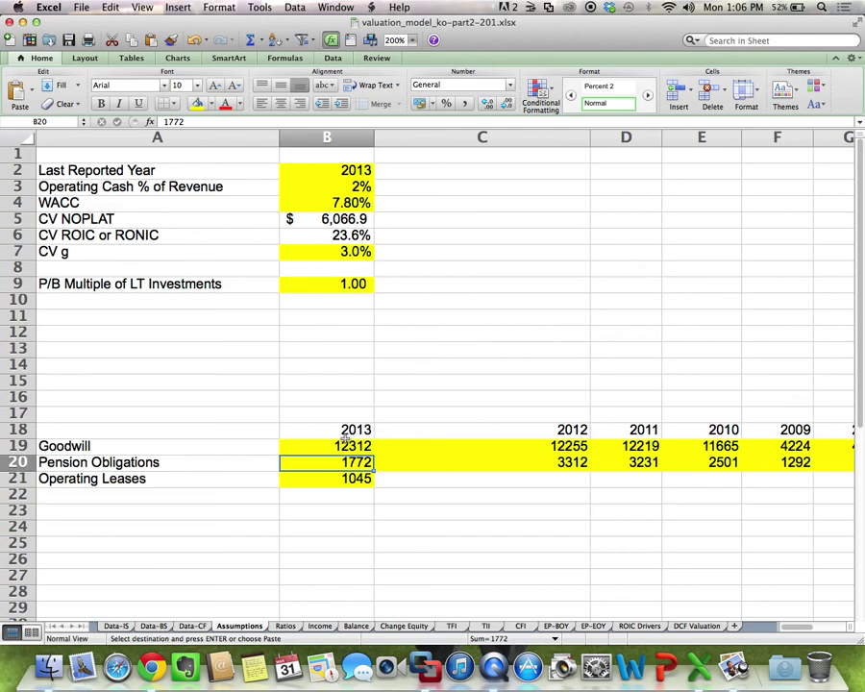
click(338, 447)
click(293, 479)
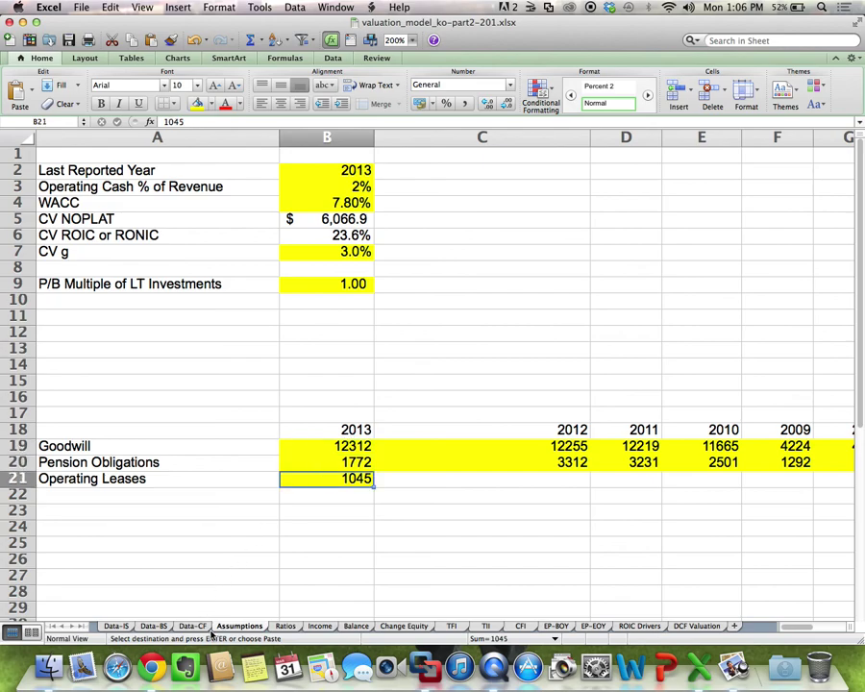
click(161, 626)
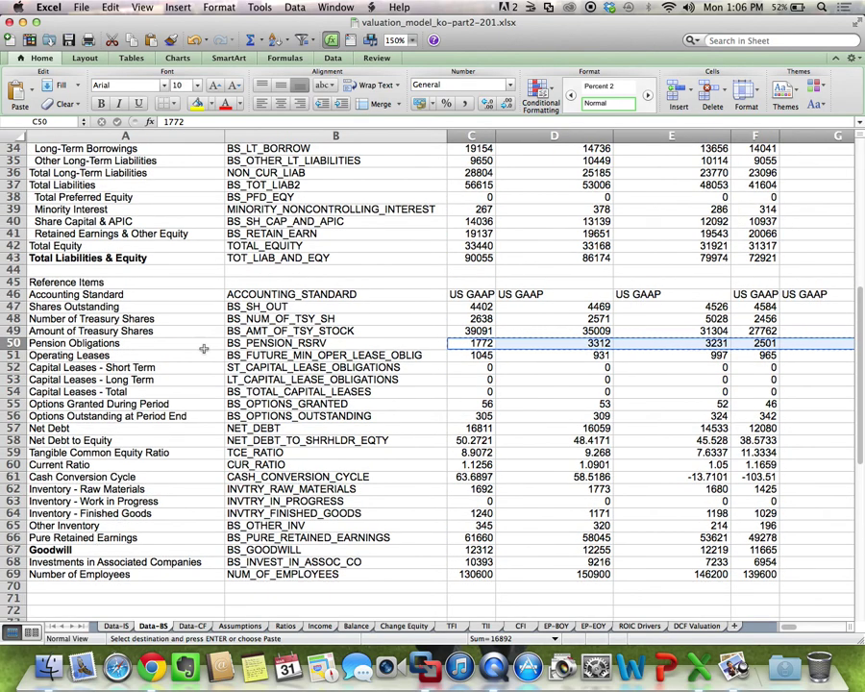
click(480, 355)
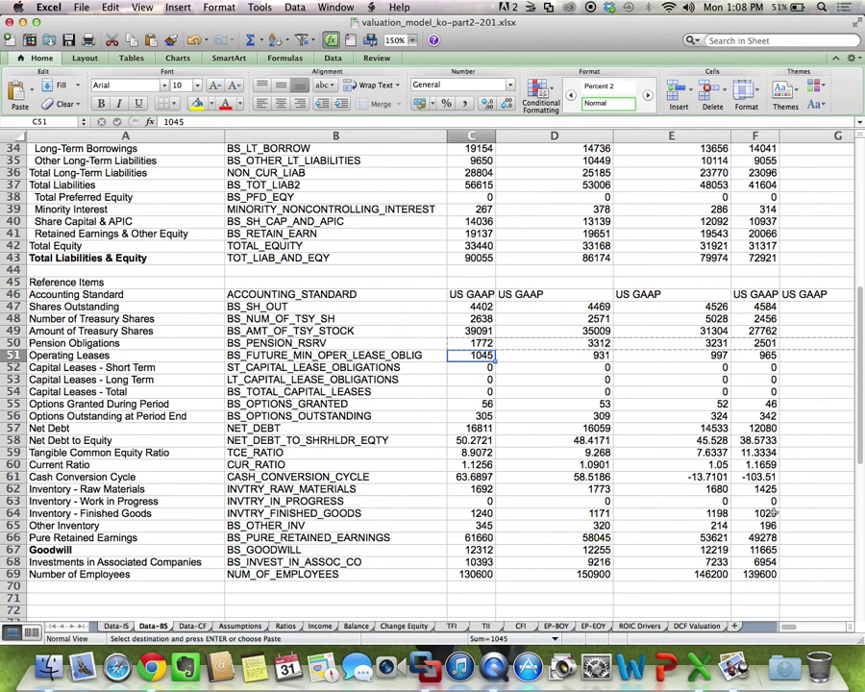
Step: Open the DCF Valuation sheet, which shows $105,220.94 common equity value, and select cell A32
click(697, 625)
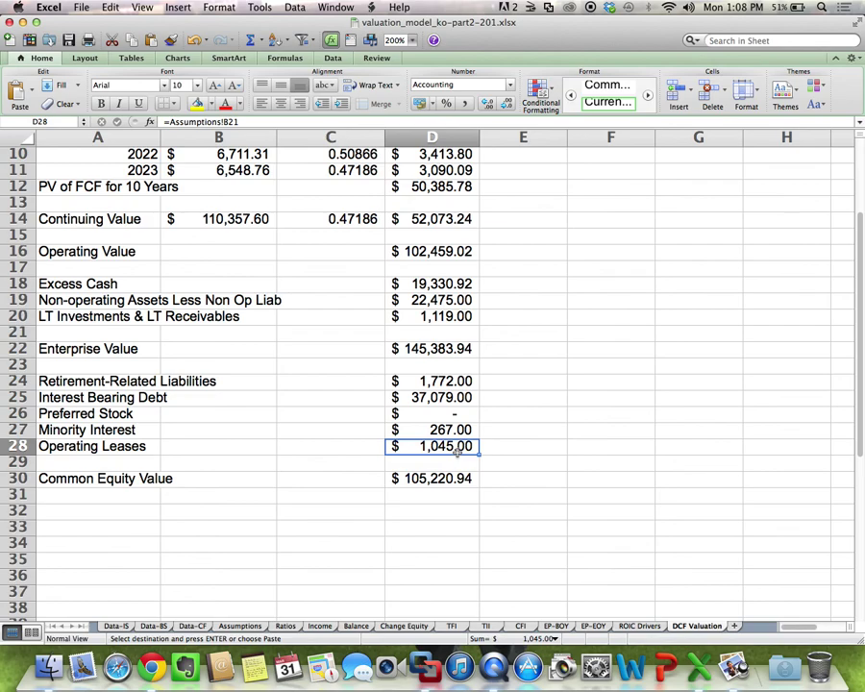
click(98, 506)
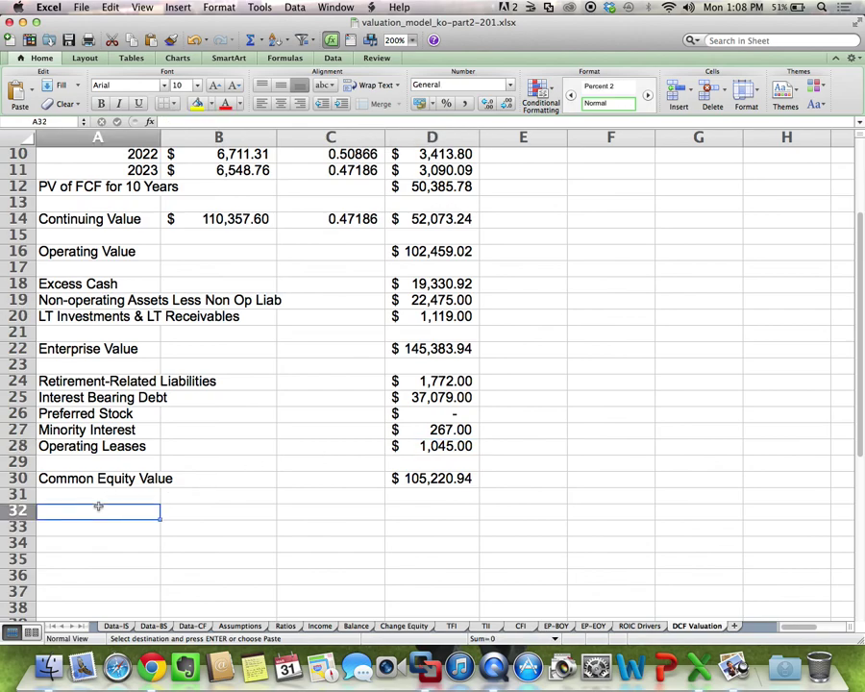
Step: Enter the labels 'Shares Outstanding' in A32 and 'Forecasted Share Price' in A34
text(Shares Outstanding)
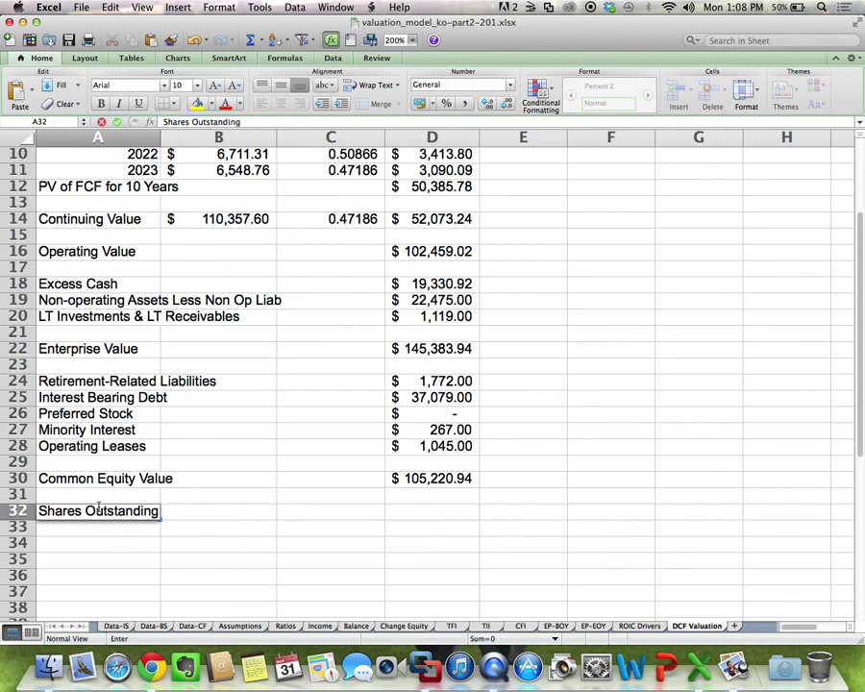
key(Return)
key(Return)
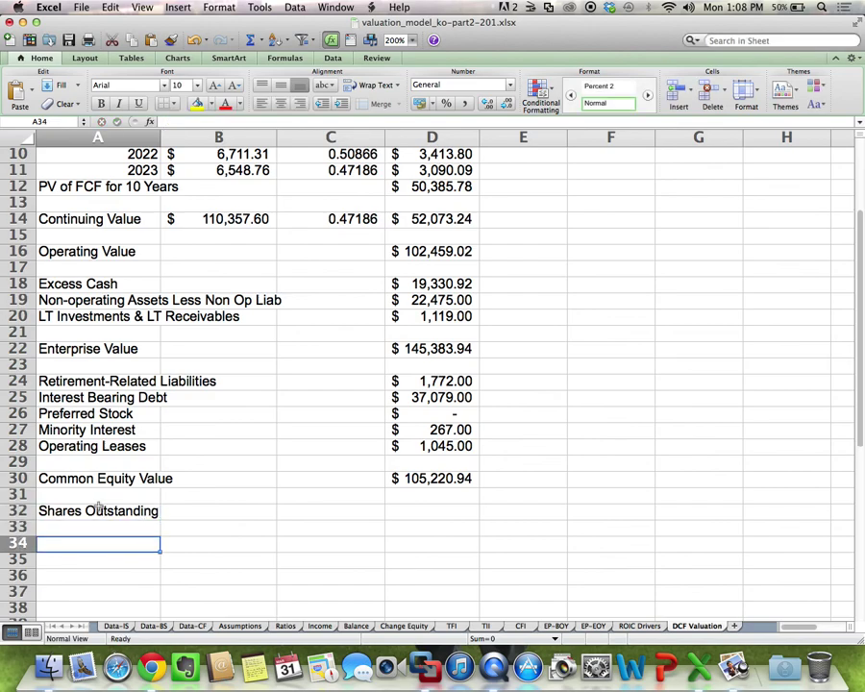
text(FO)
key(BackSpace)
text(orecasted)
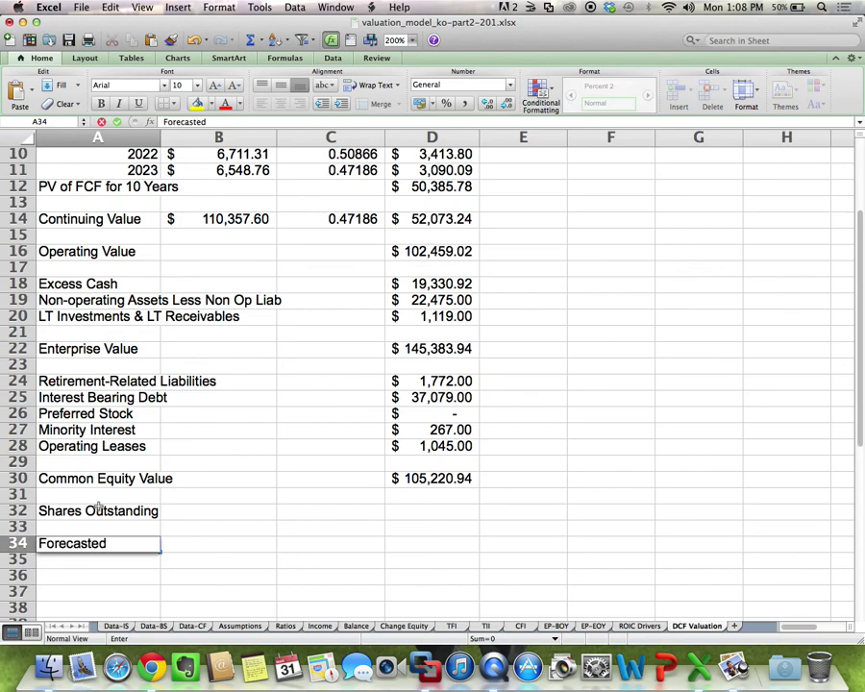
text( Share Price)
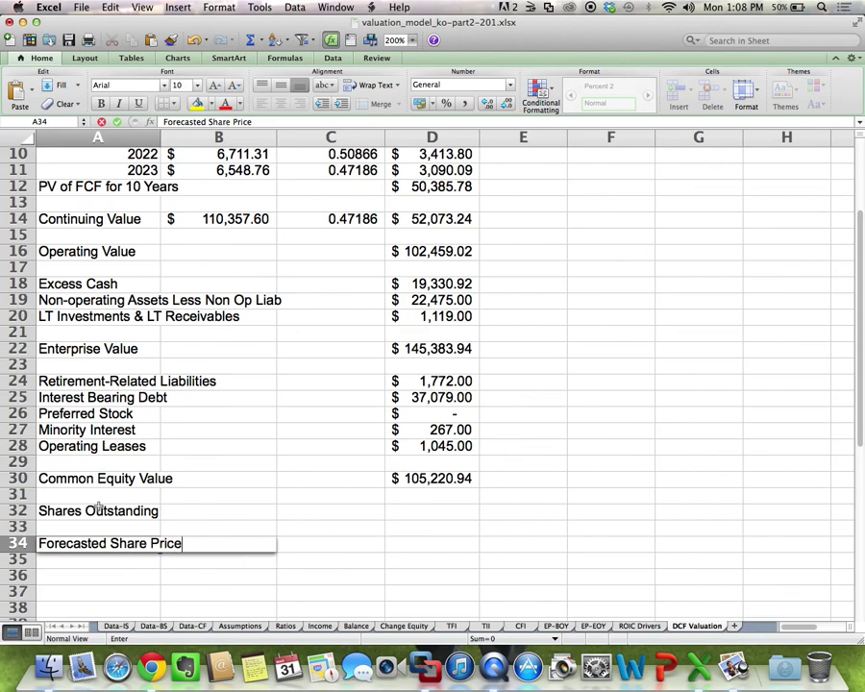
key(Return)
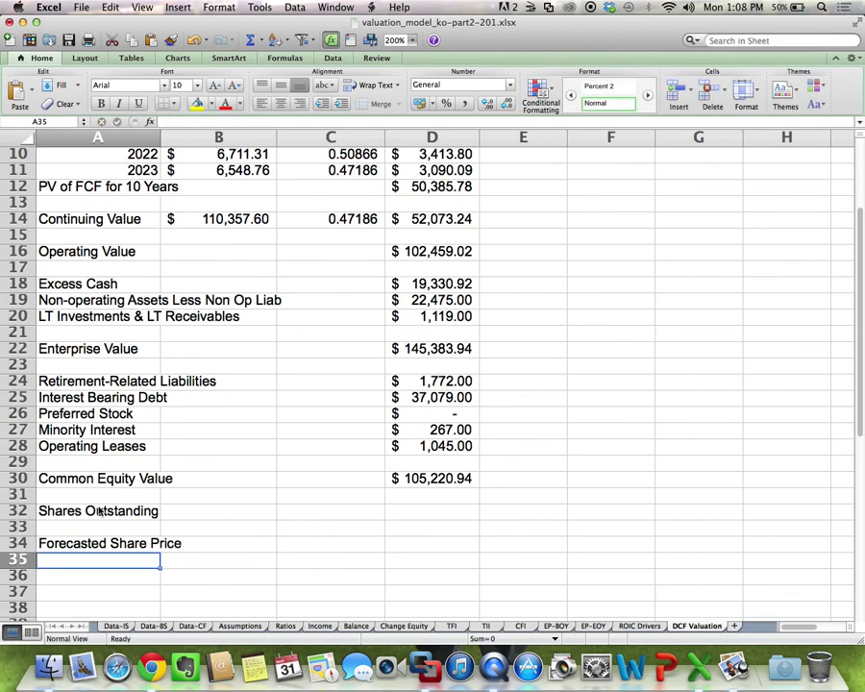
Step: Bring the Windows 7 Bloomberg machine forward and load KO US Equity
click(424, 665)
click(316, 6)
click(352, 99)
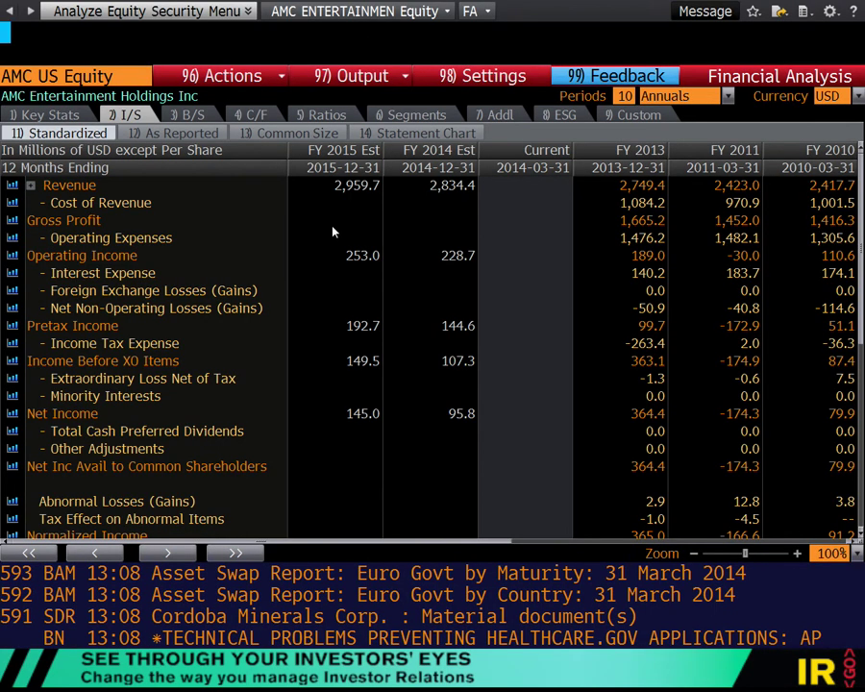
text(KO)
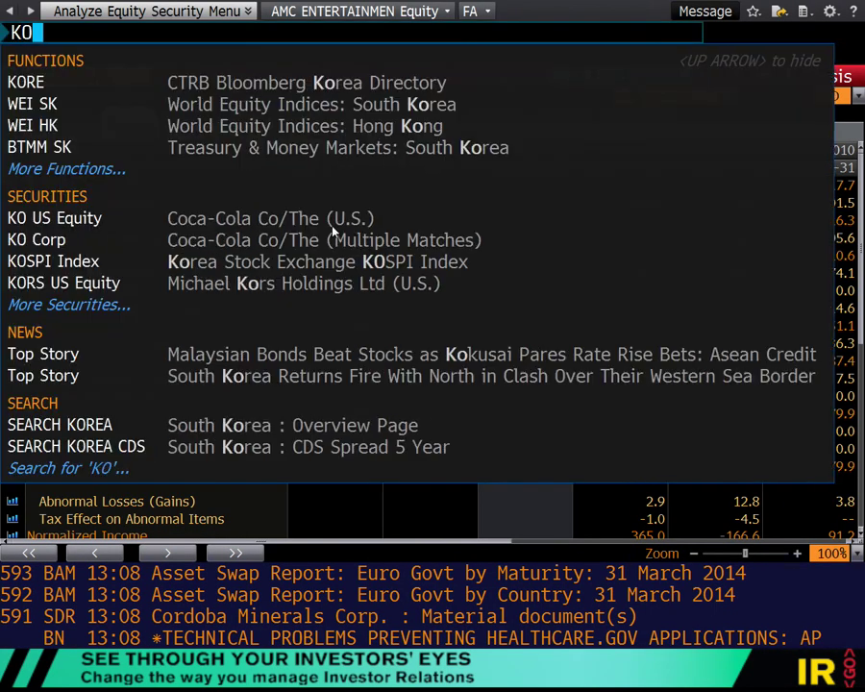
key(Down)
key(Down)
key(Down)
key(Down)
key(Down)
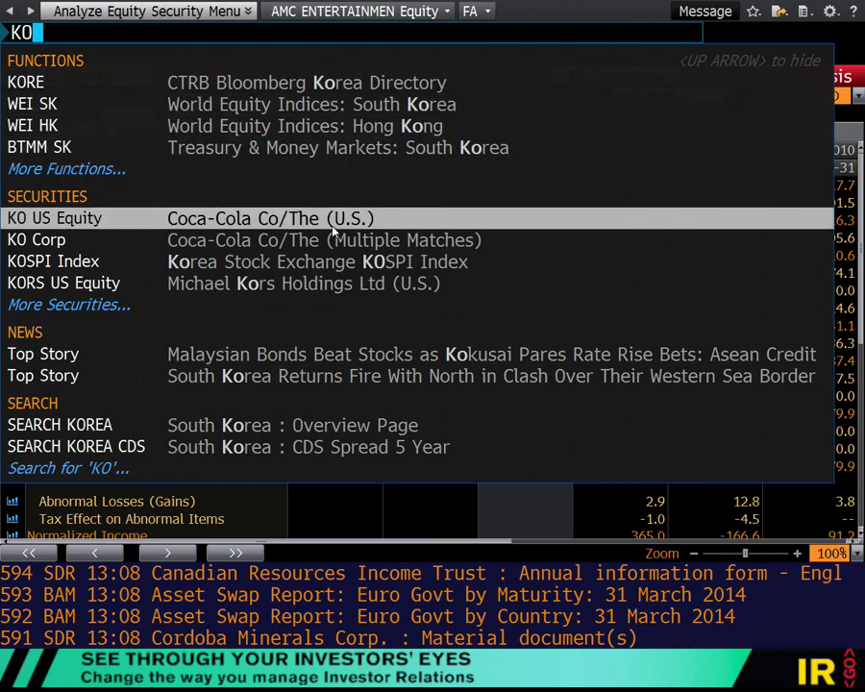
key(Return)
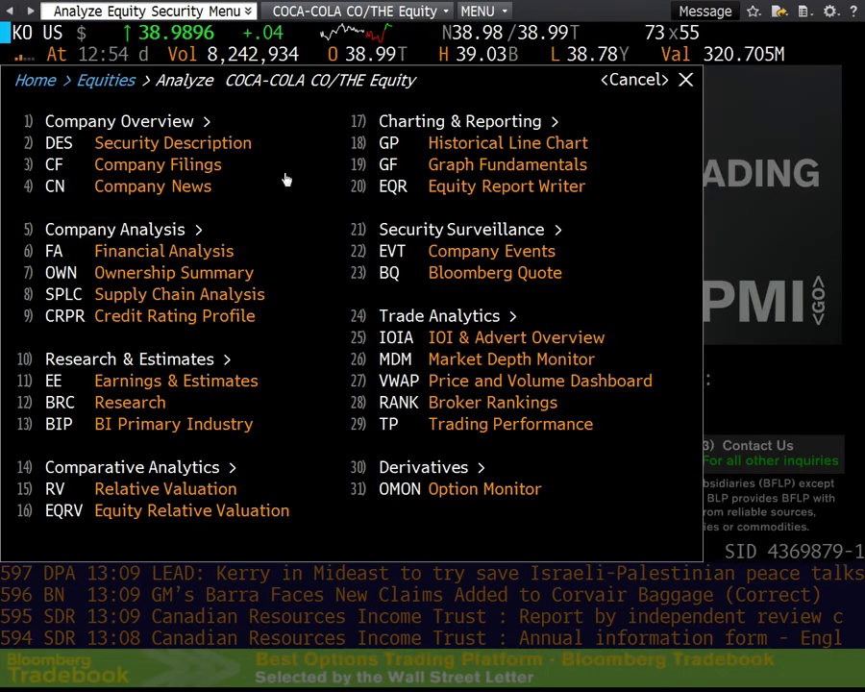
Step: View Coca-Cola's DES page showing 4,405.9M shares outstanding, then switch to another application
click(167, 145)
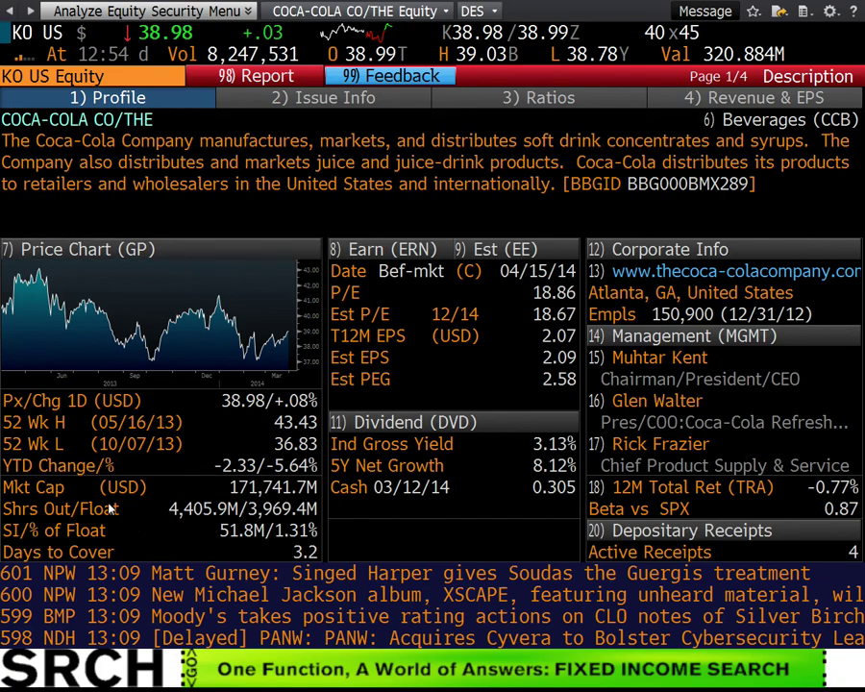
mouse_move(205, 515)
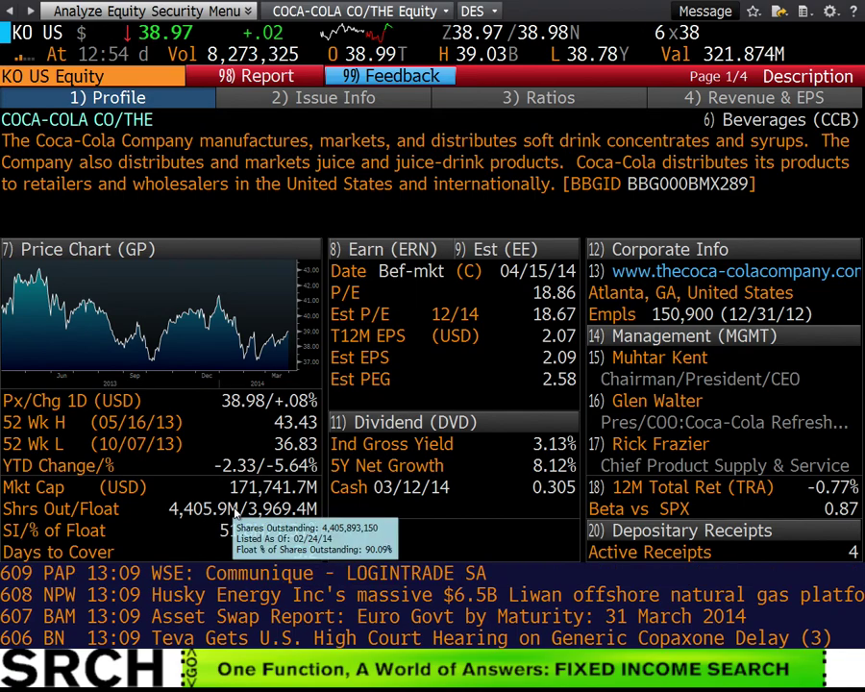
click(779, 10)
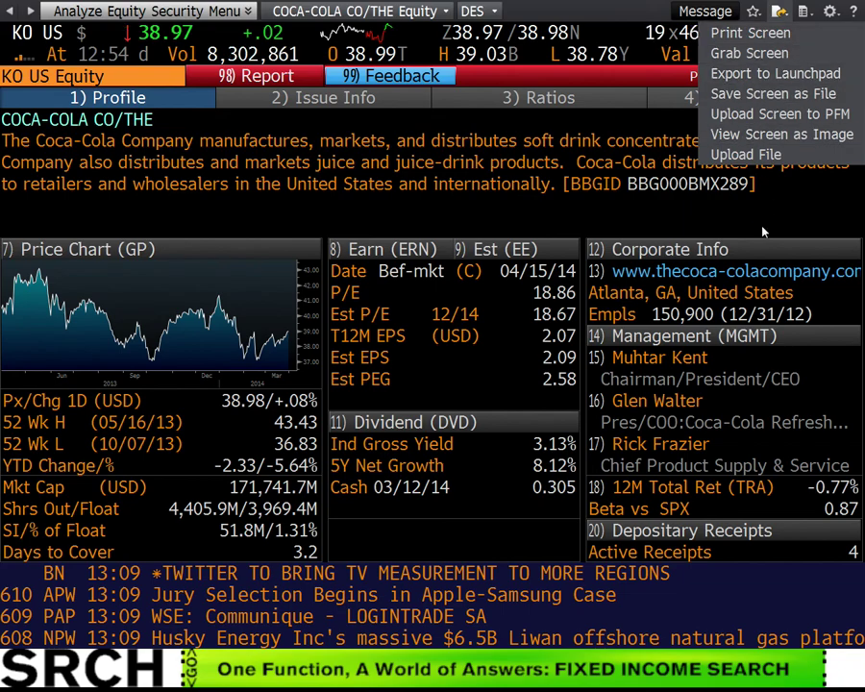
key(super+Tab)
key(super+Tab)
key(super+Tab)
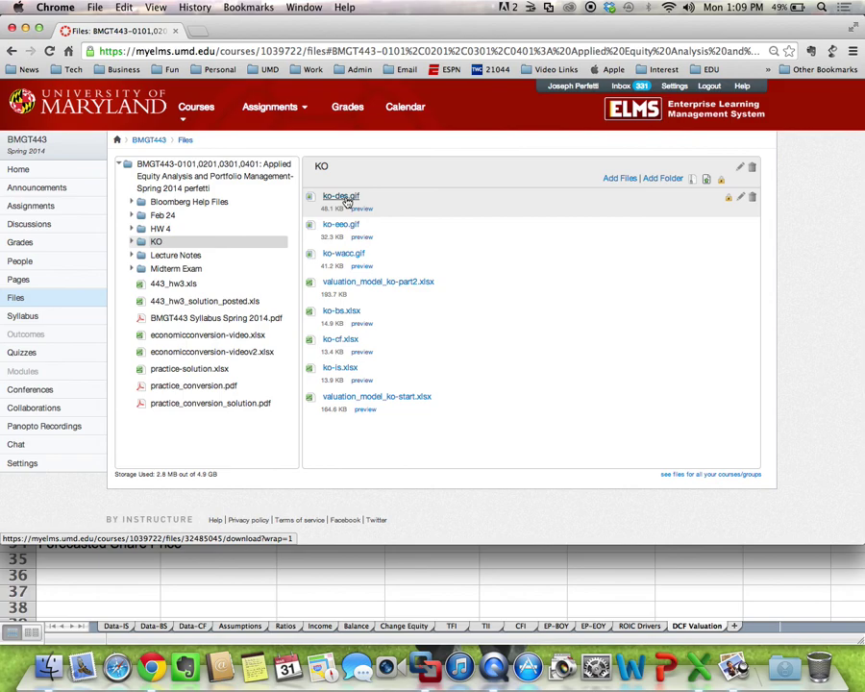
Step: Recheck the Windows 7 Bloomberg KO description in VMware Fusion, then return to Excel
key(super+Tab)
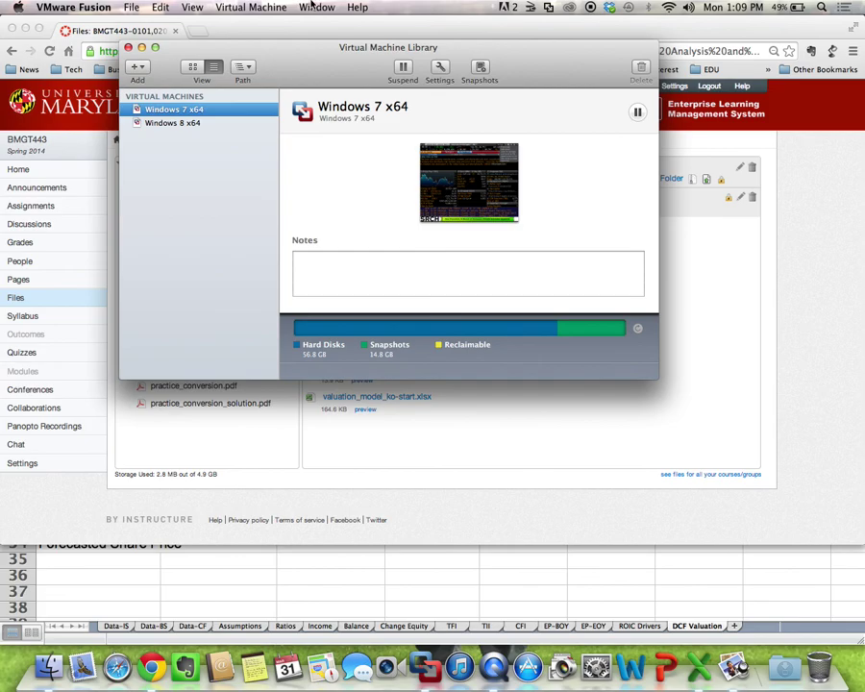
click(310, 5)
click(325, 97)
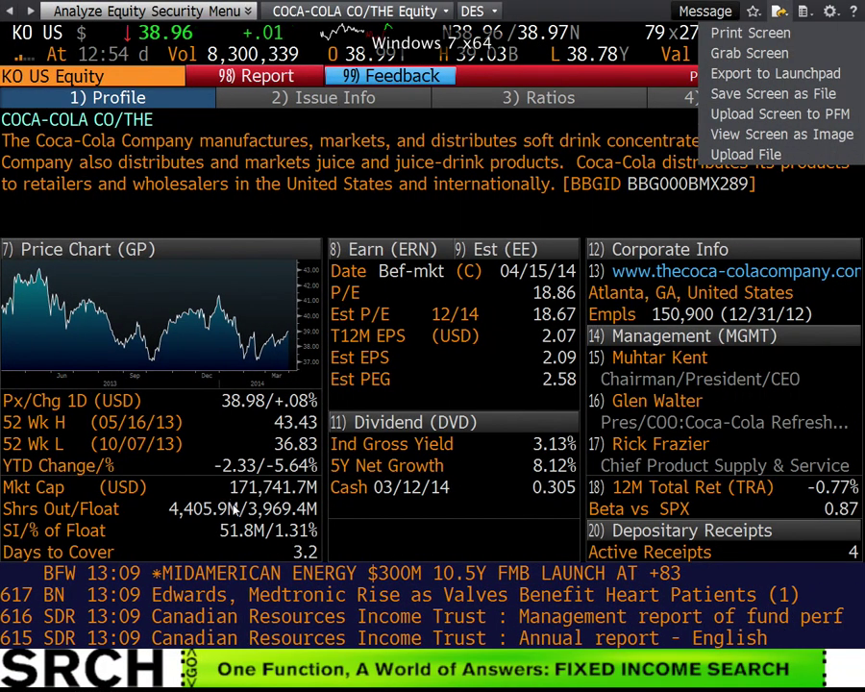
key(super+Tab)
key(super+Tab)
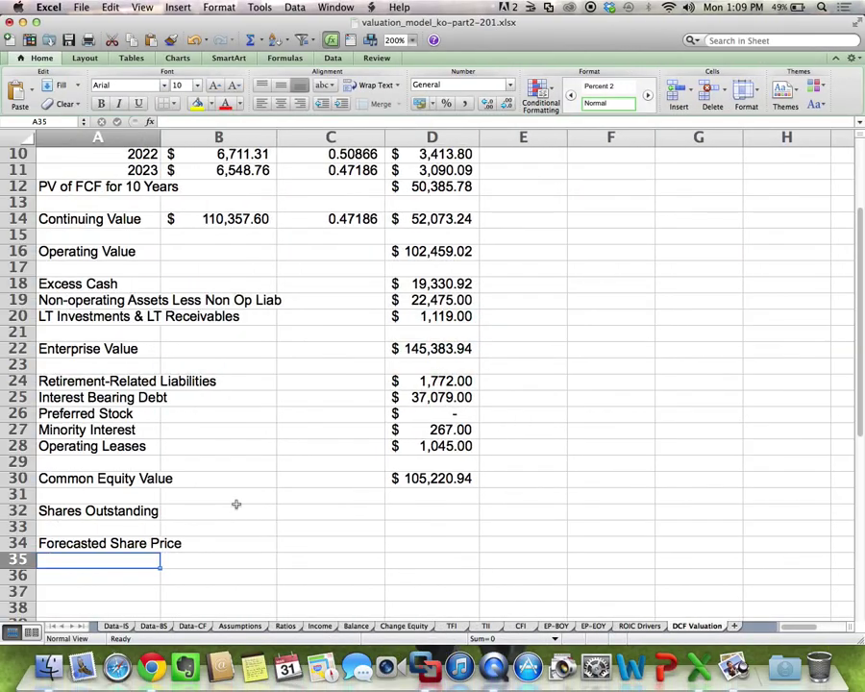
Step: On Assumptions, add a 'Shares Outstanding' label in A10 and 4405.9 in B10, filled yellow
click(242, 626)
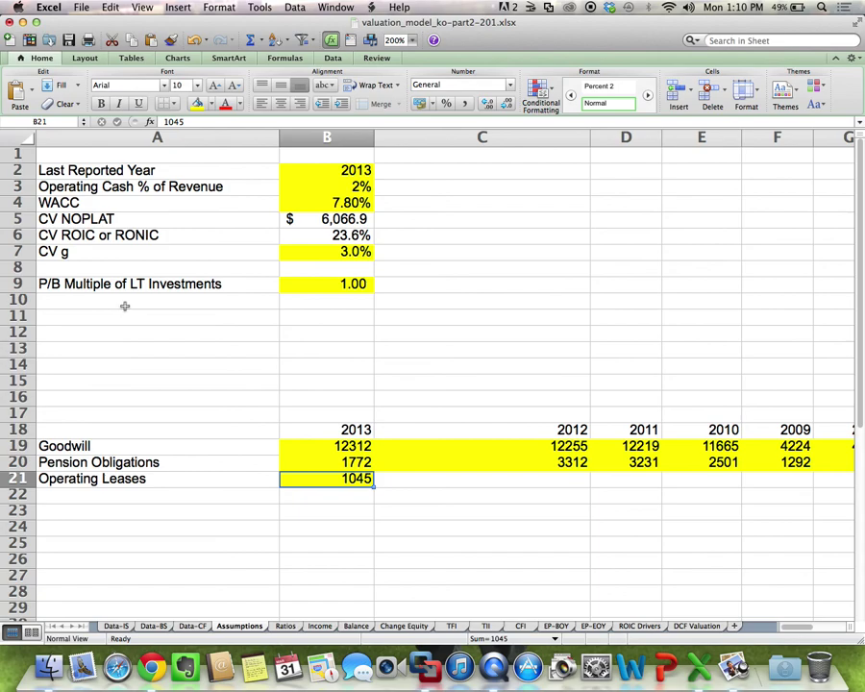
click(124, 305)
text(S)
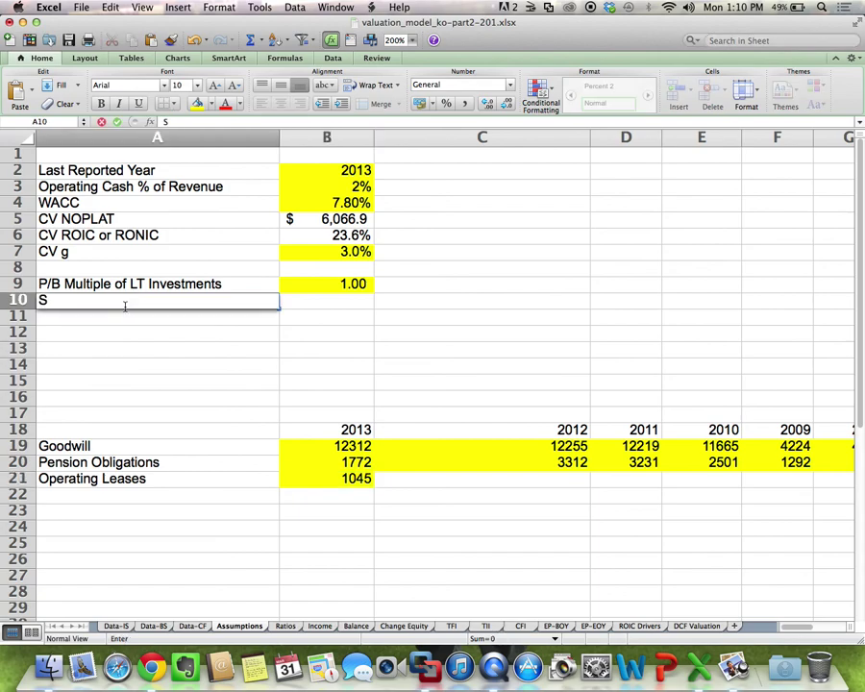
text(hares O)
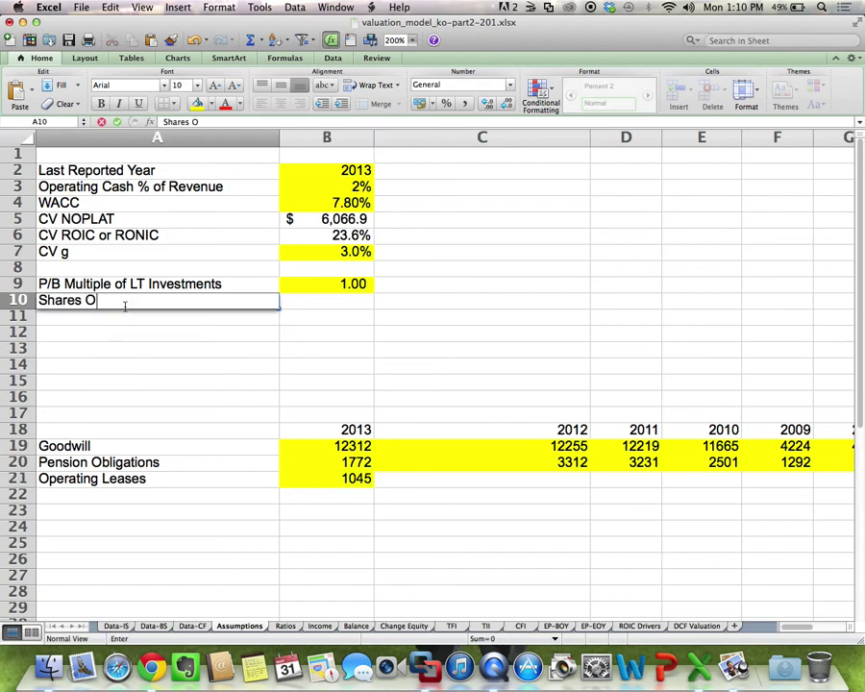
text(utstanding)
key(Return)
key(Right)
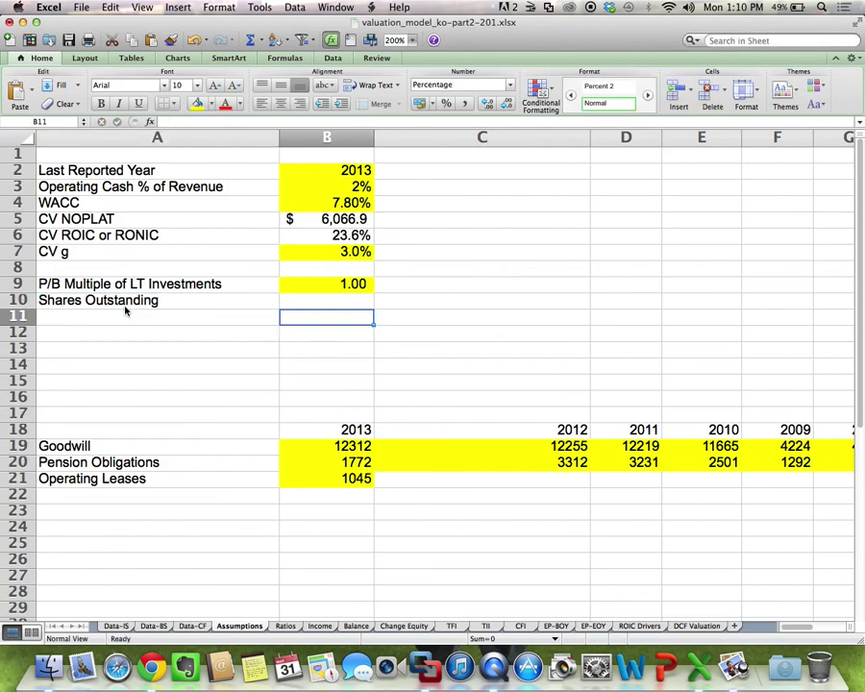
key(Up)
text(440)
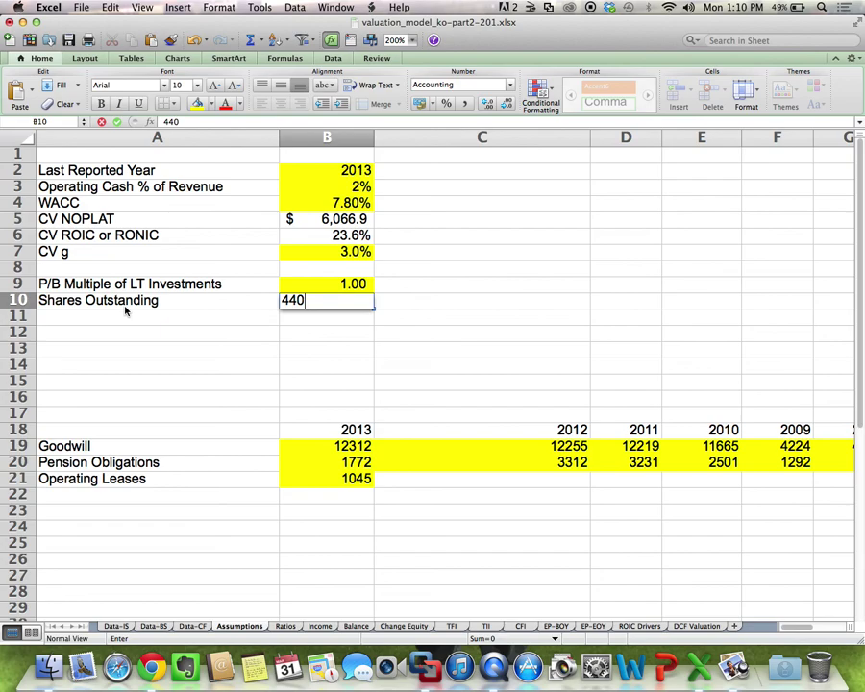
text(5.9)
key(Return)
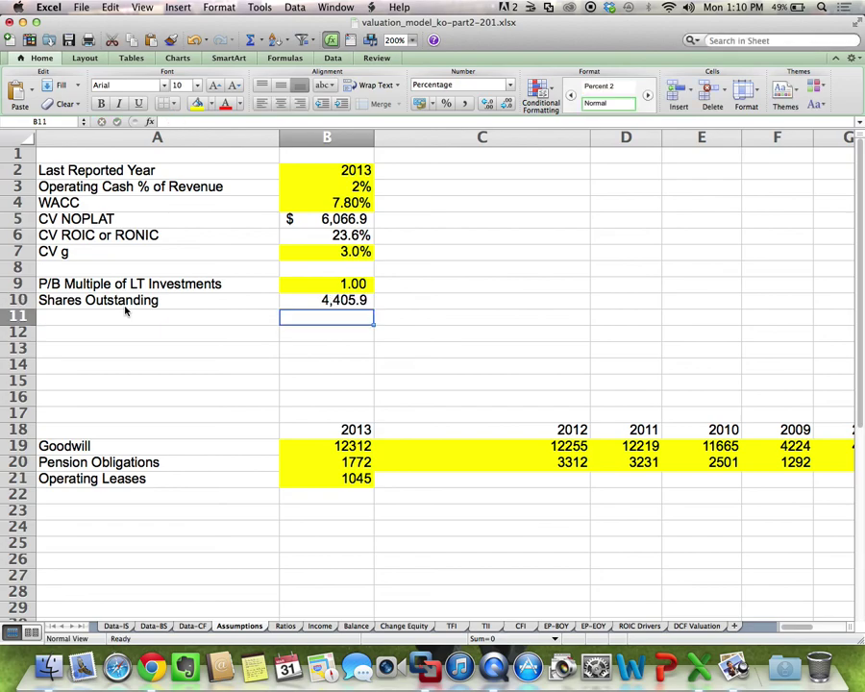
click(286, 297)
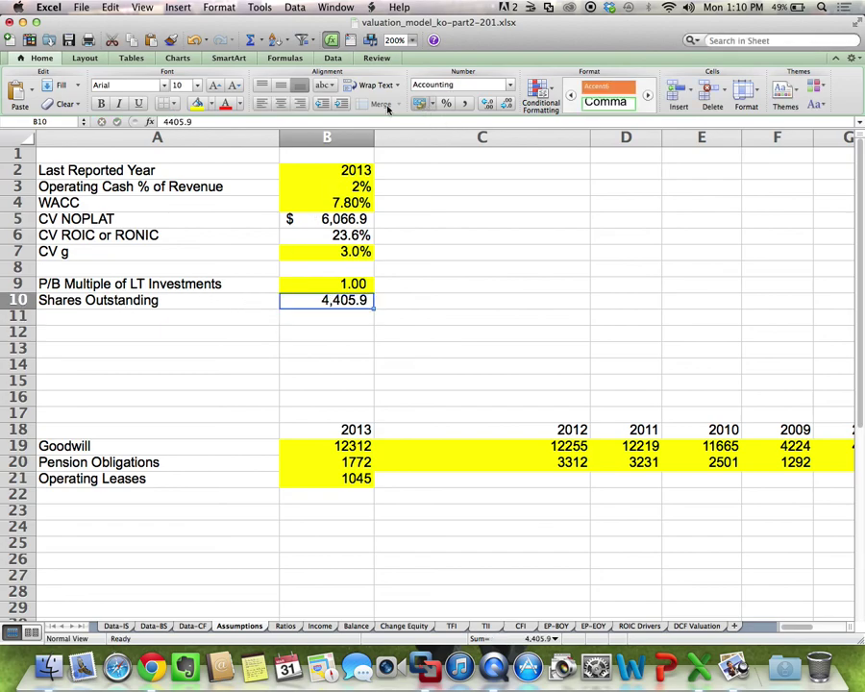
click(197, 104)
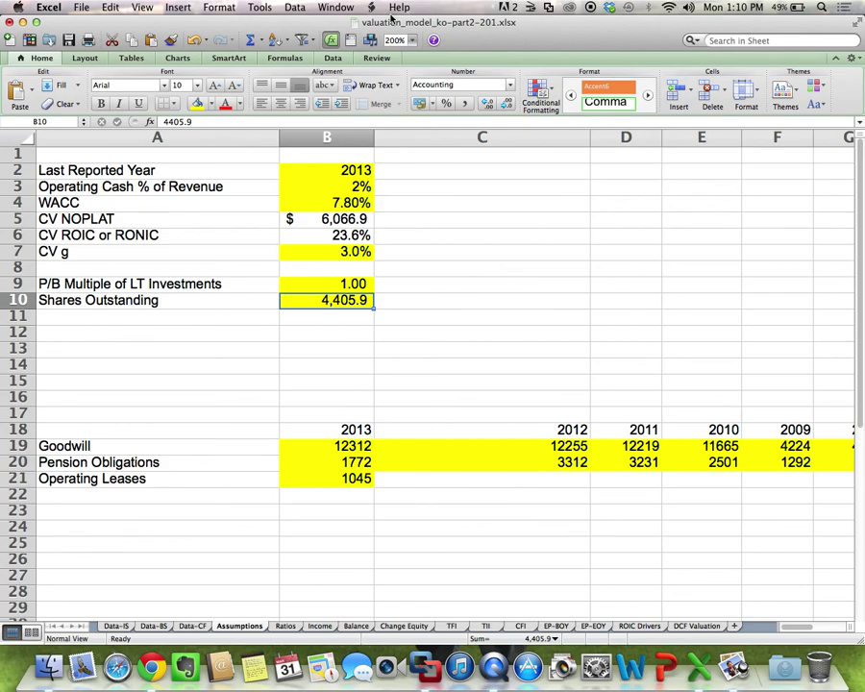
Step: Cross-check the share count on the Windows 7 Bloomberg screen, then return to Excel
click(335, 7)
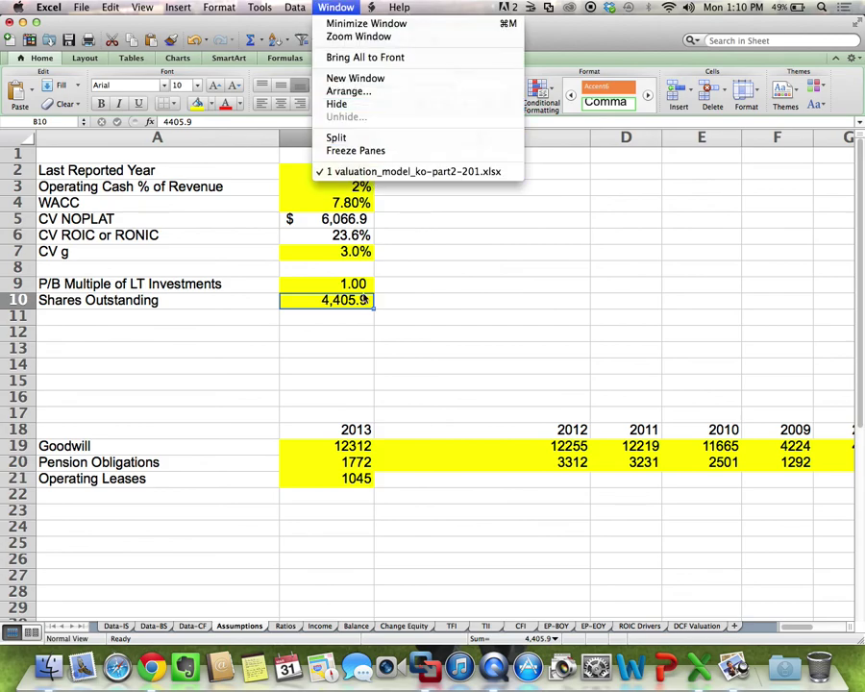
click(586, 498)
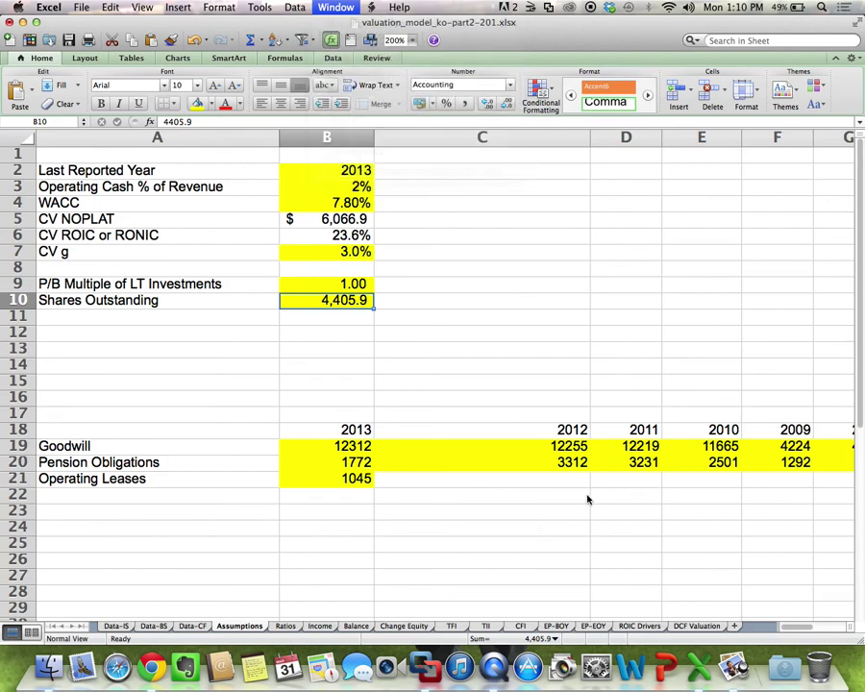
key(super+Tab)
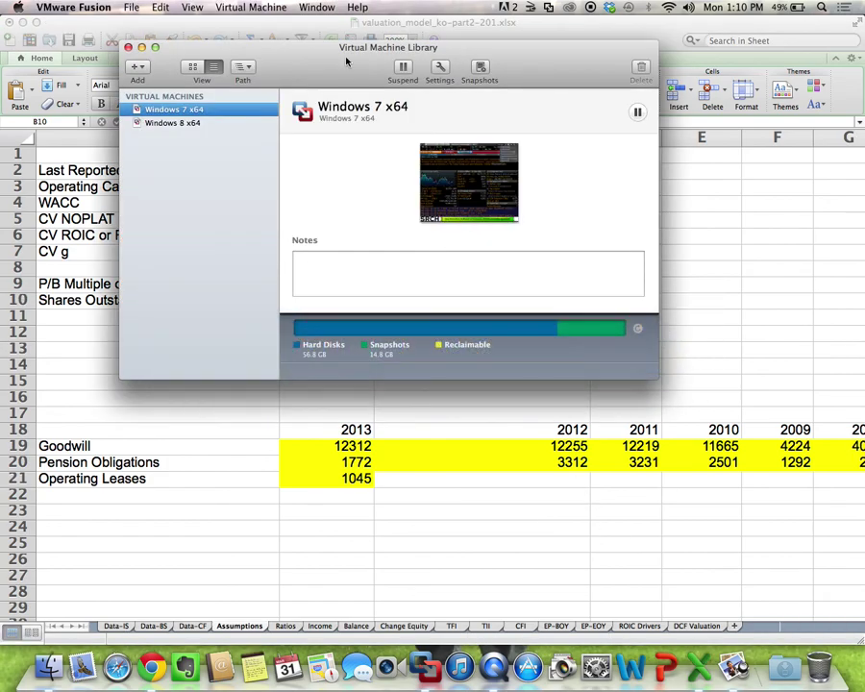
click(316, 7)
click(346, 99)
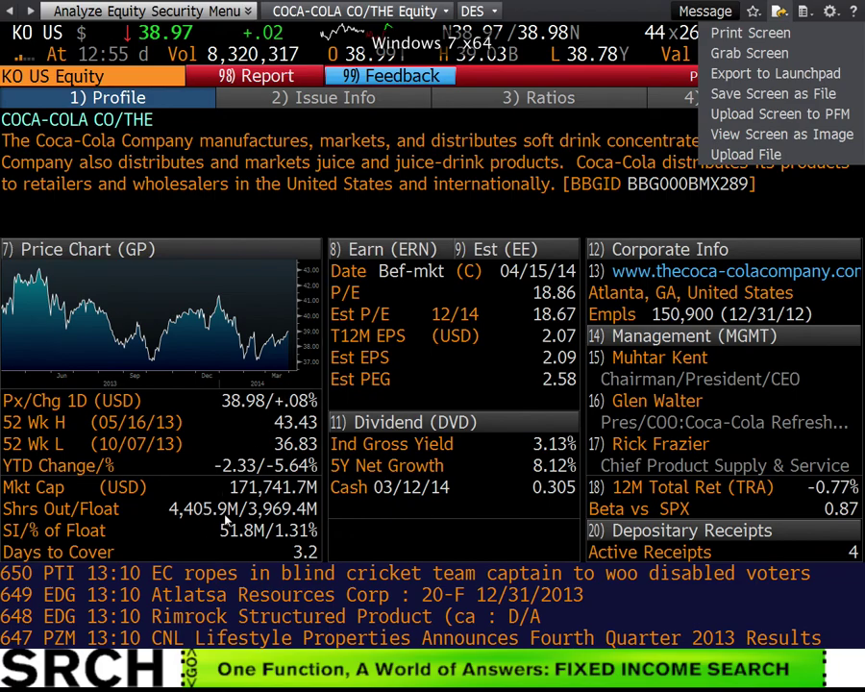
key(super+Tab)
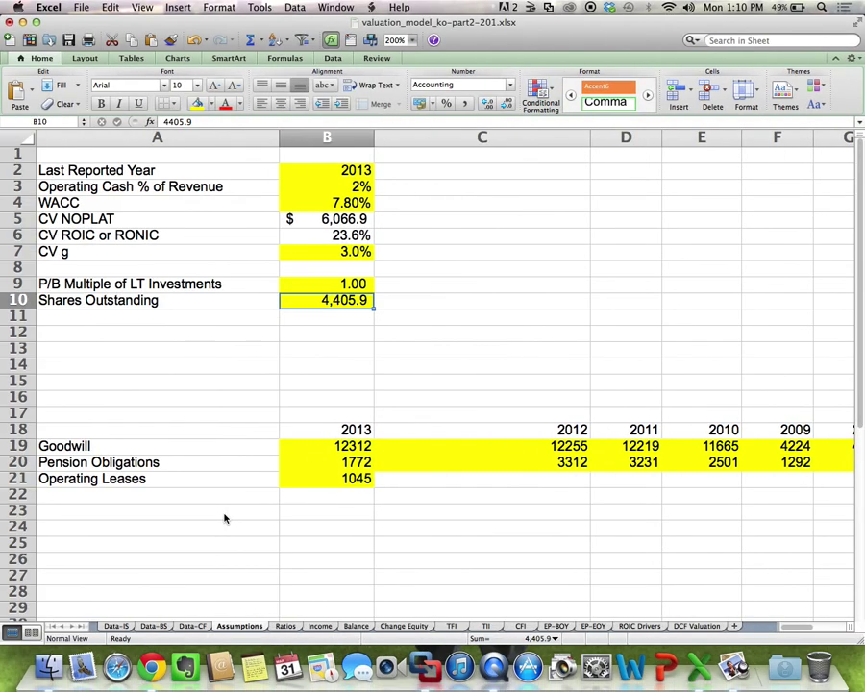
Step: Link DCF Valuation cell D32 to Assumptions!B10 for 4405.9 shares outstanding
key(ctrl+Page_Down)
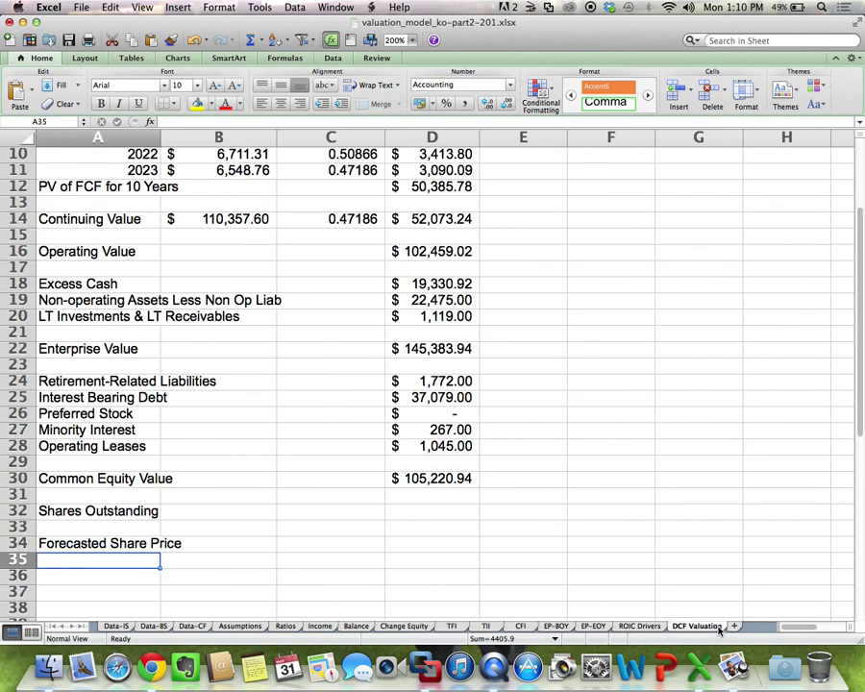
click(427, 509)
text(=)
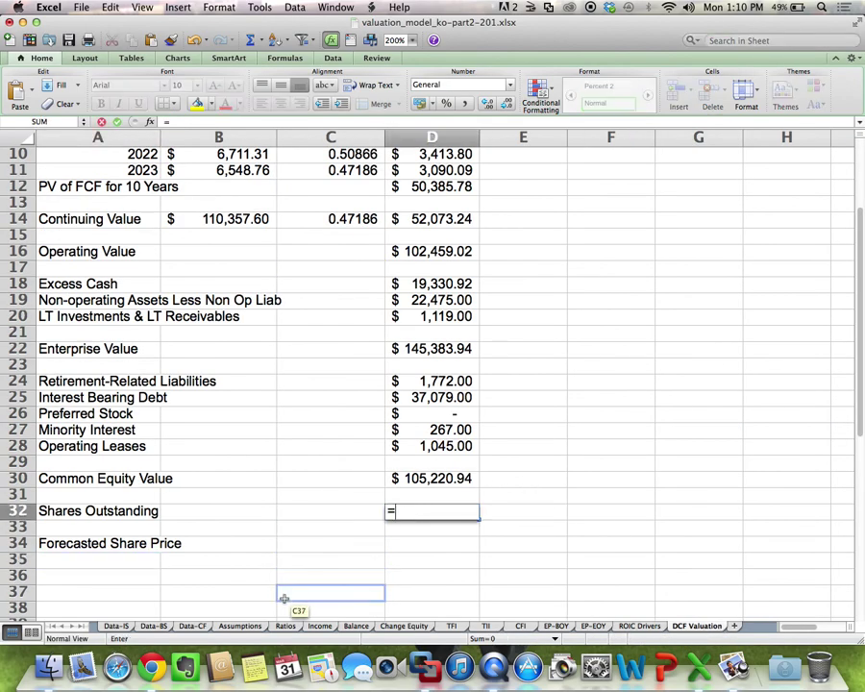
click(239, 625)
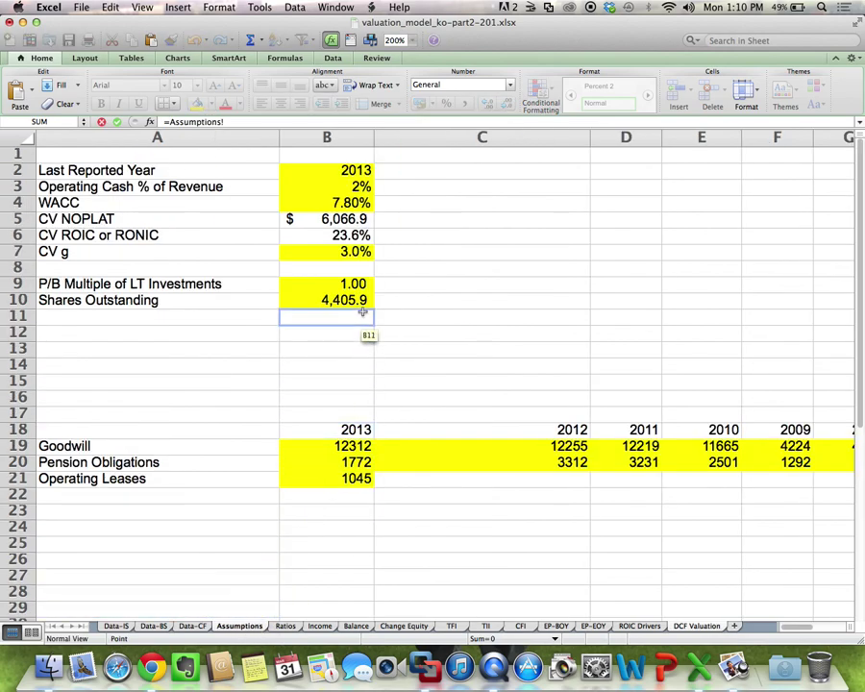
click(357, 302)
key(Return)
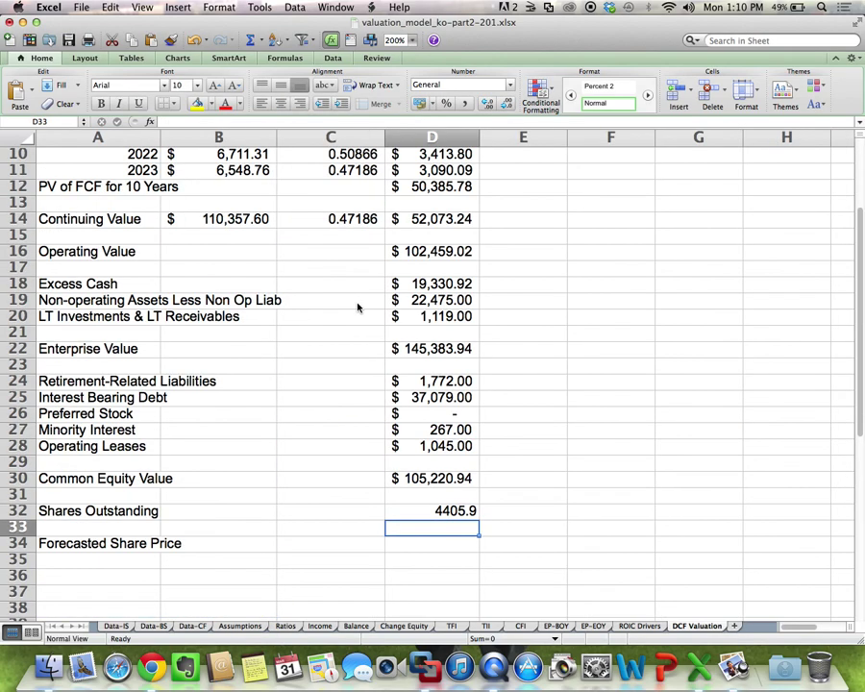
Step: Set D34 to =D30/D32, giving a $23.88 Forecasted Share Price, and save the workbook
key(Down)
text(=)
key(Up)
key(Up)
key(Up)
key(Up)
text(/)
key(Up)
key(Up)
key(Return)
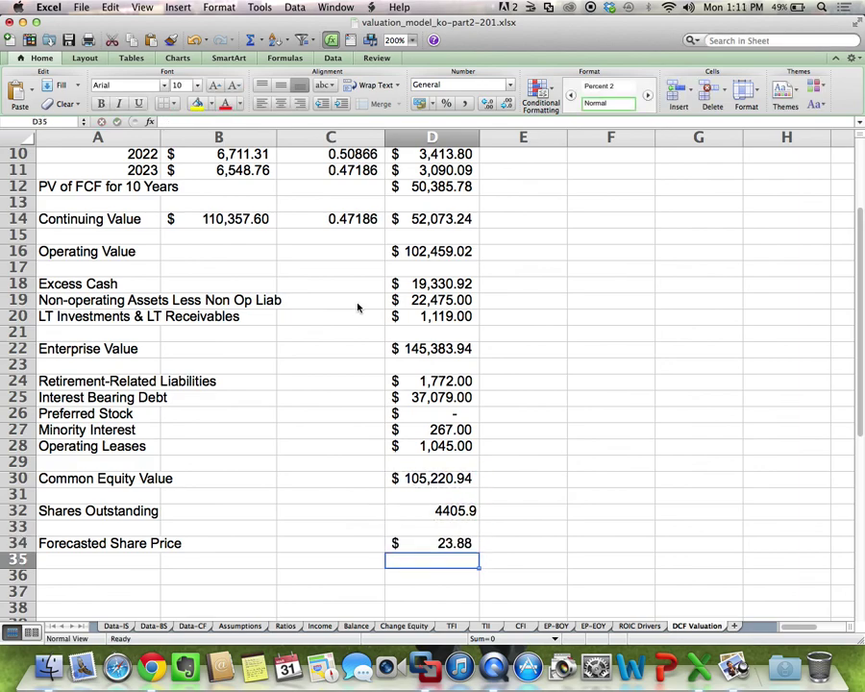
click(415, 544)
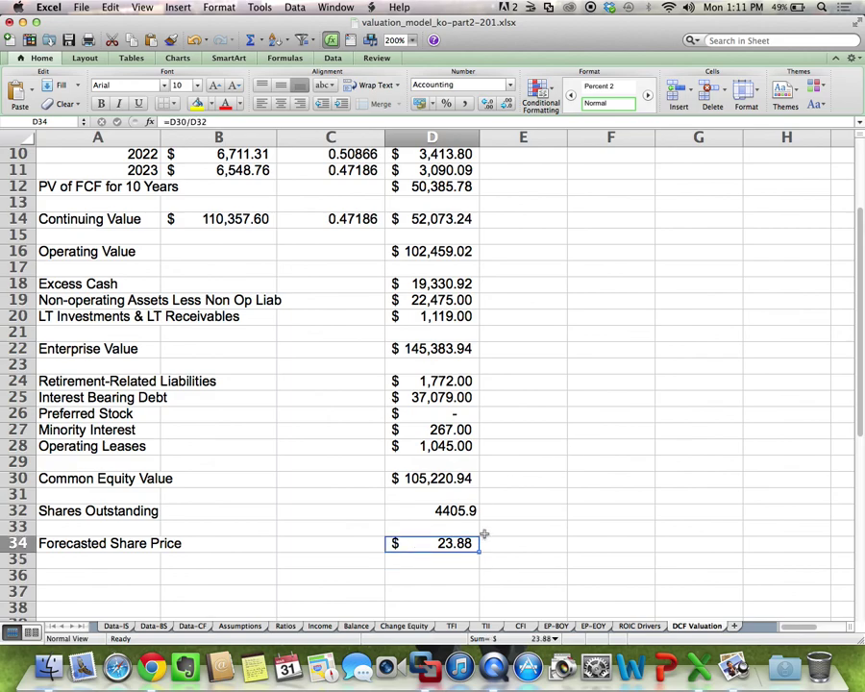
click(69, 42)
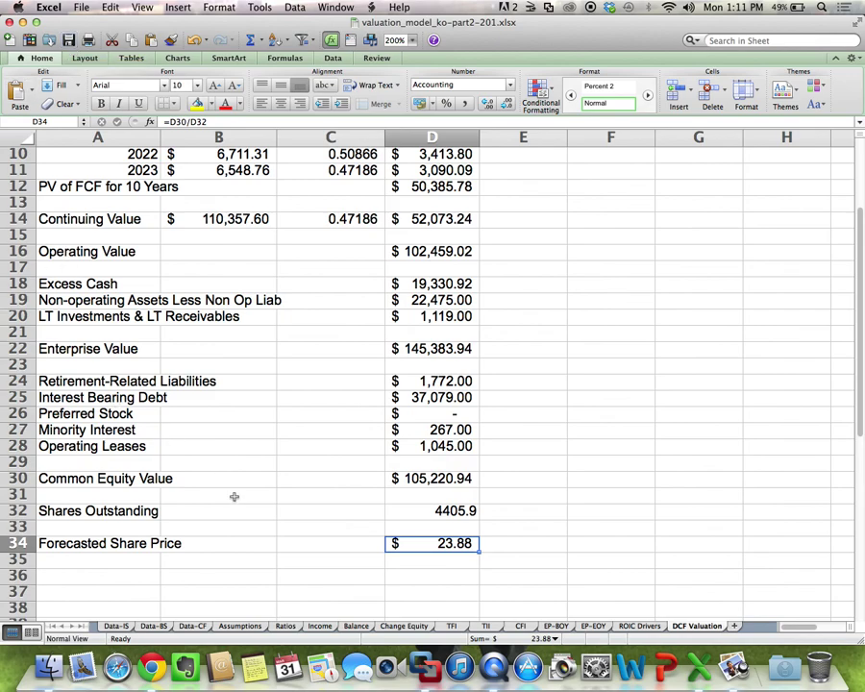
click(286, 625)
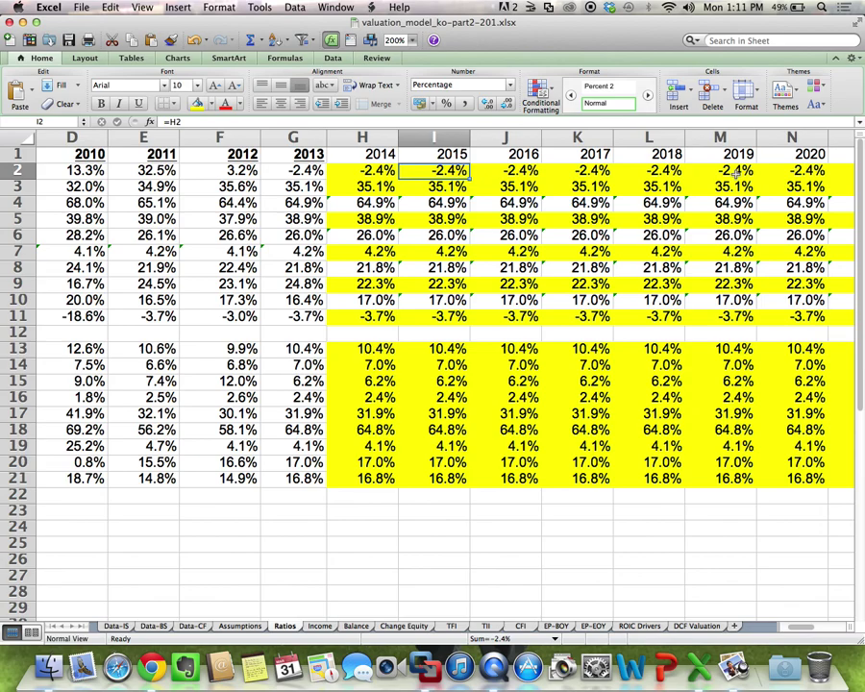
key(super+Tab)
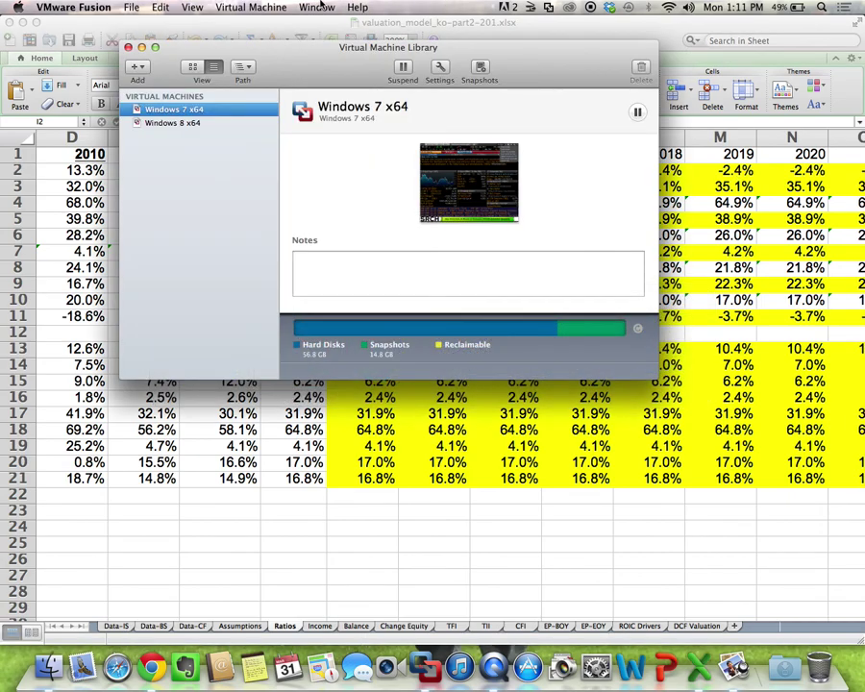
click(319, 7)
click(321, 97)
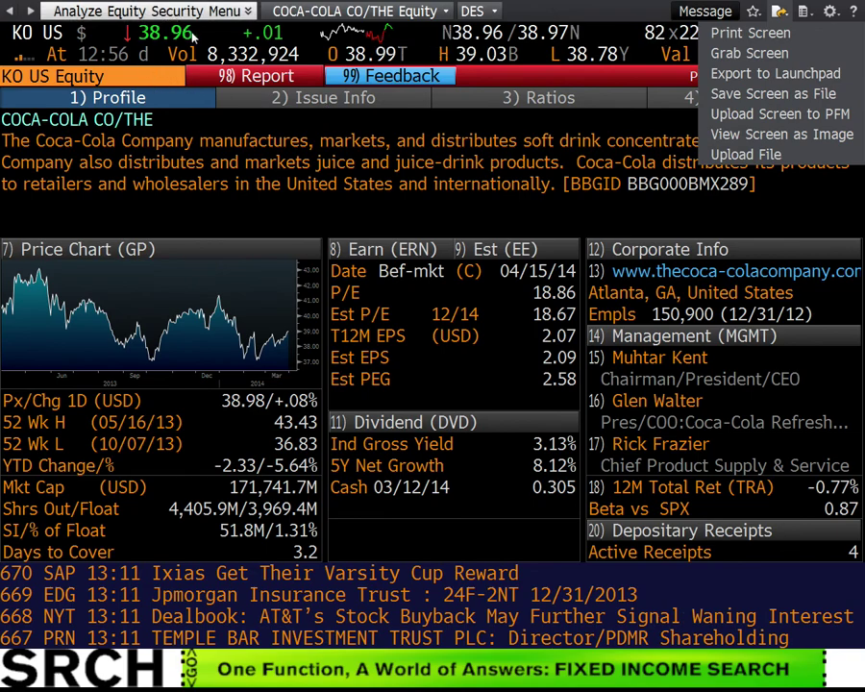
key(super+Tab)
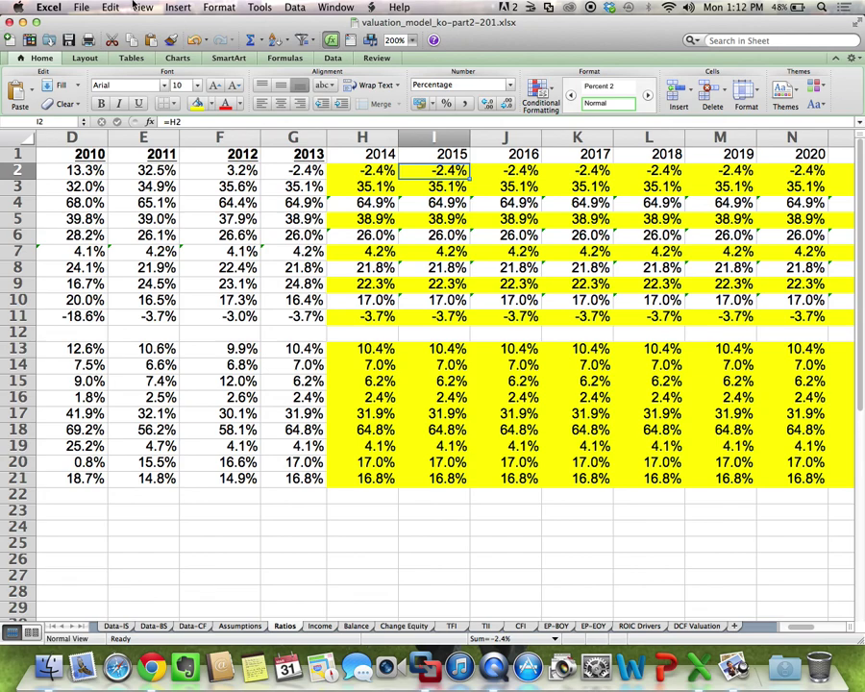
click(374, 173)
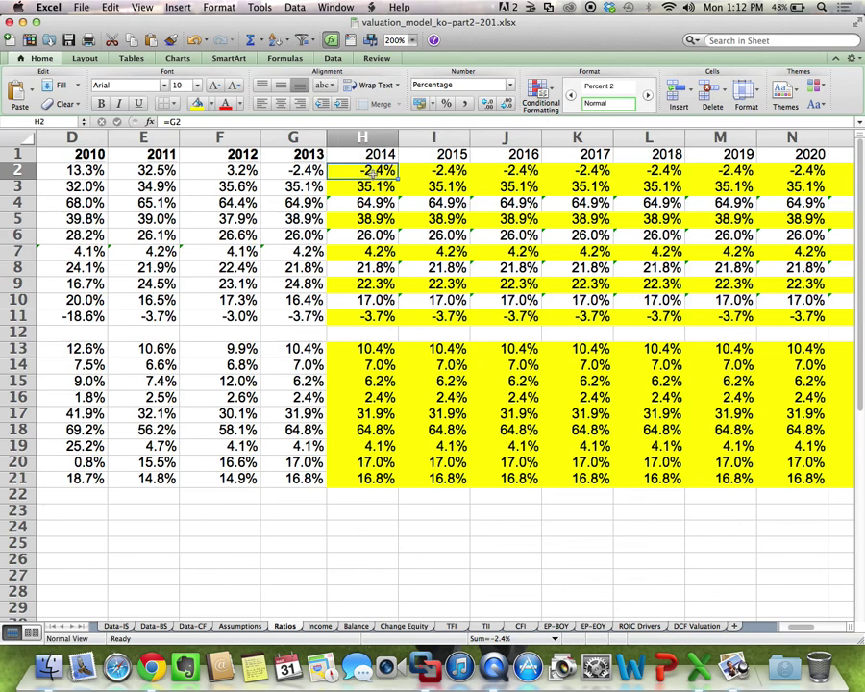
text(2)
key(Return)
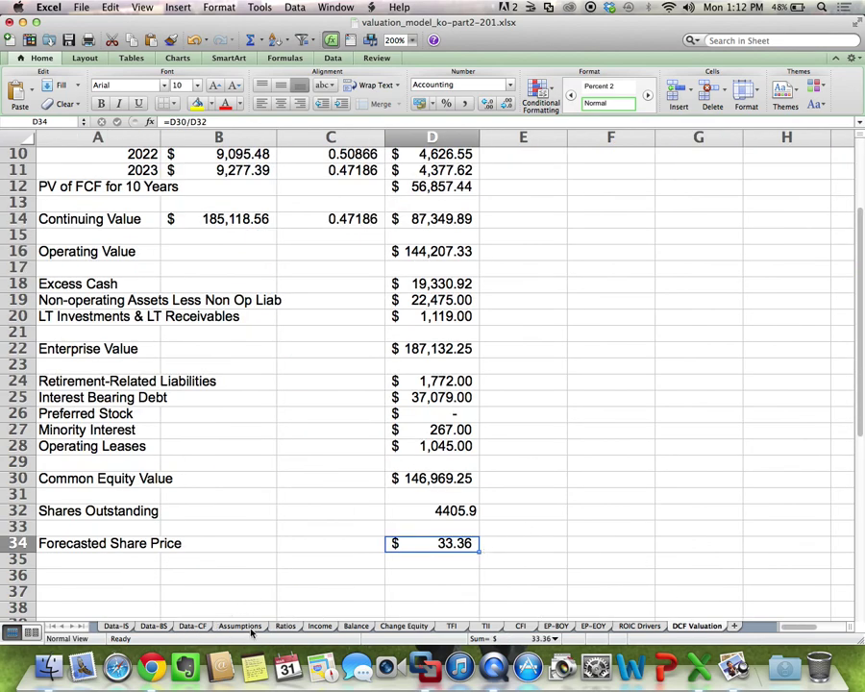
click(281, 625)
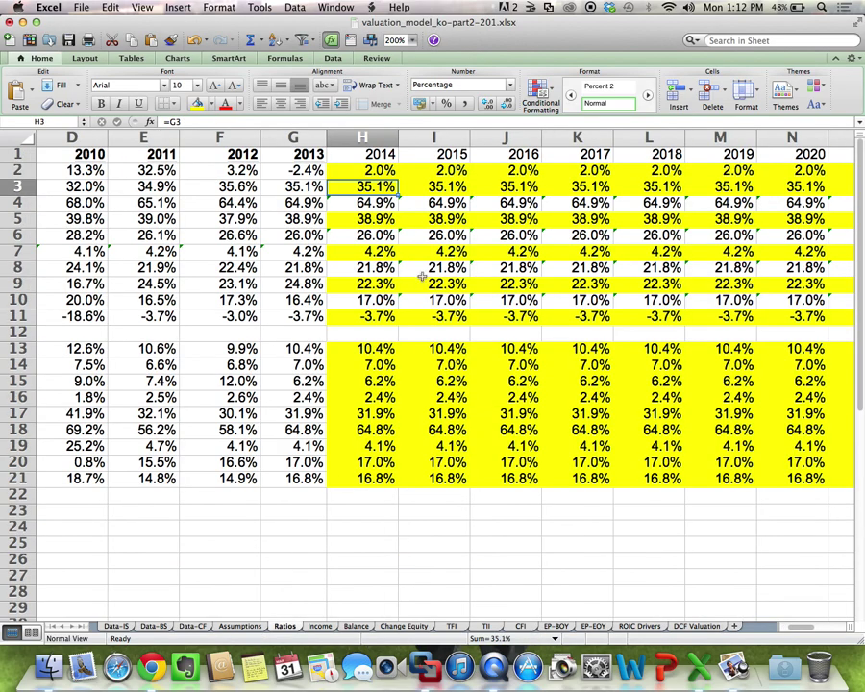
click(370, 170)
text(3%)
key(Return)
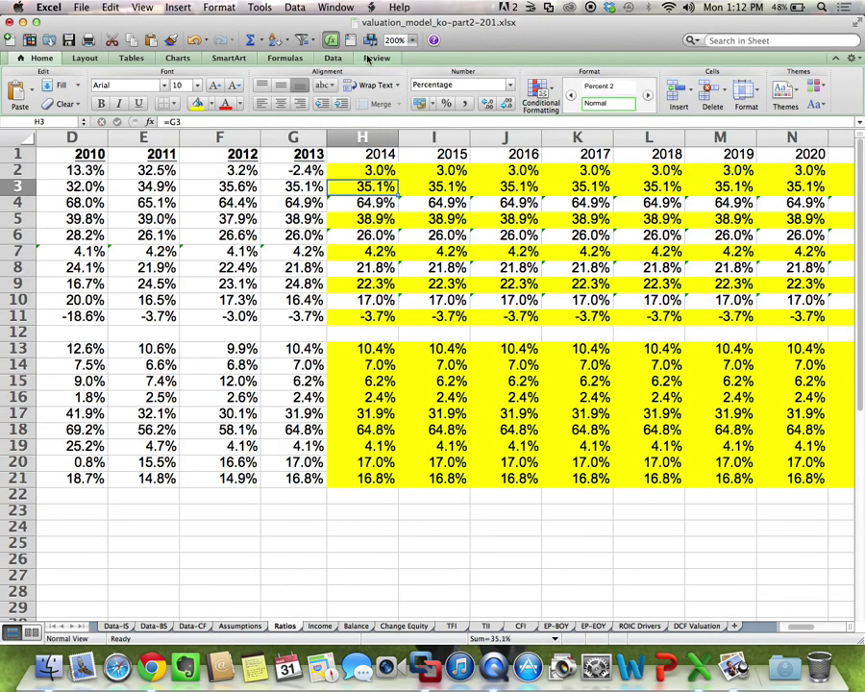
click(696, 626)
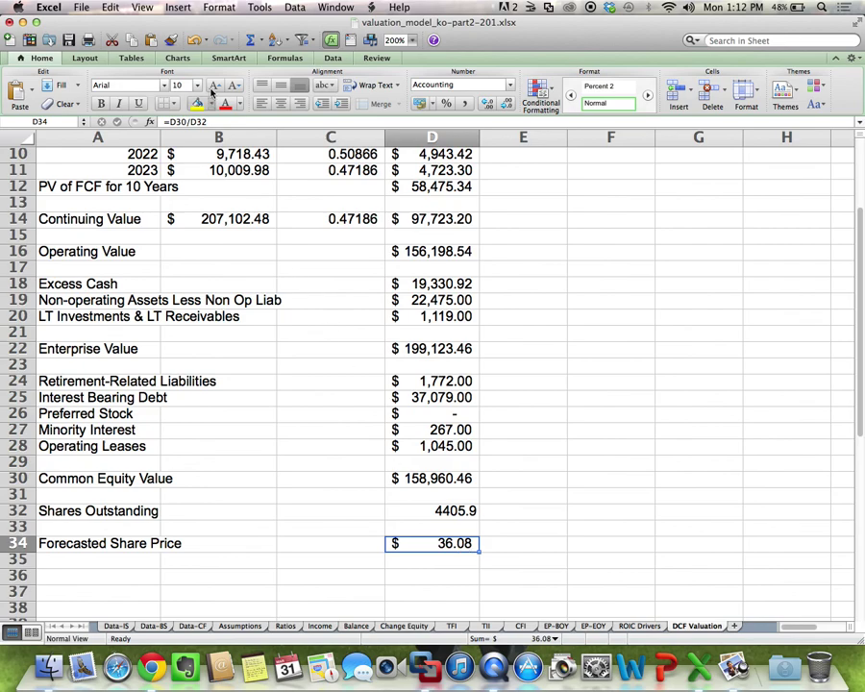
click(194, 41)
click(193, 41)
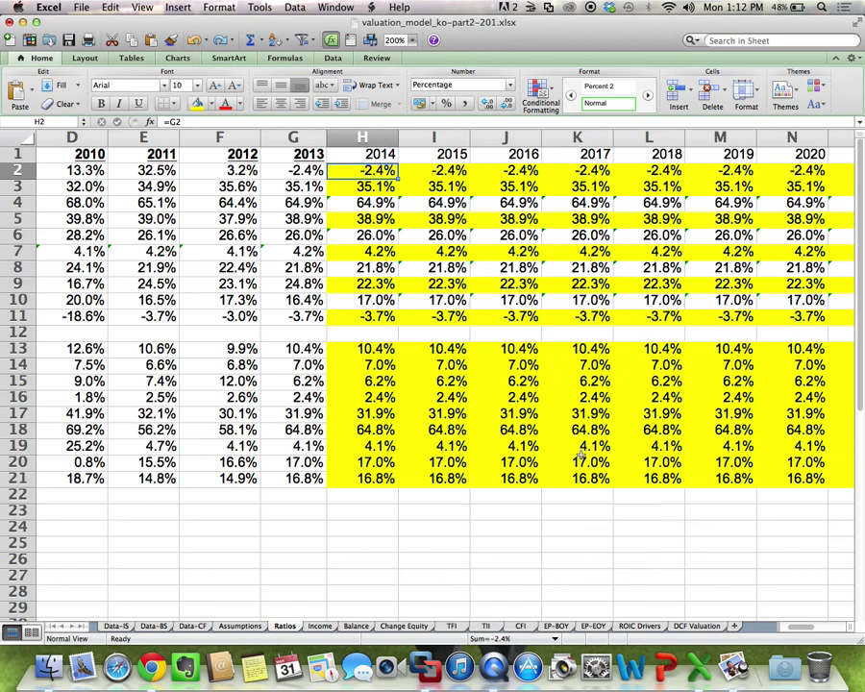
Step: Confirm D34 shows $23.88, then show the Home Depot DCF lecture slide in Preview
click(704, 626)
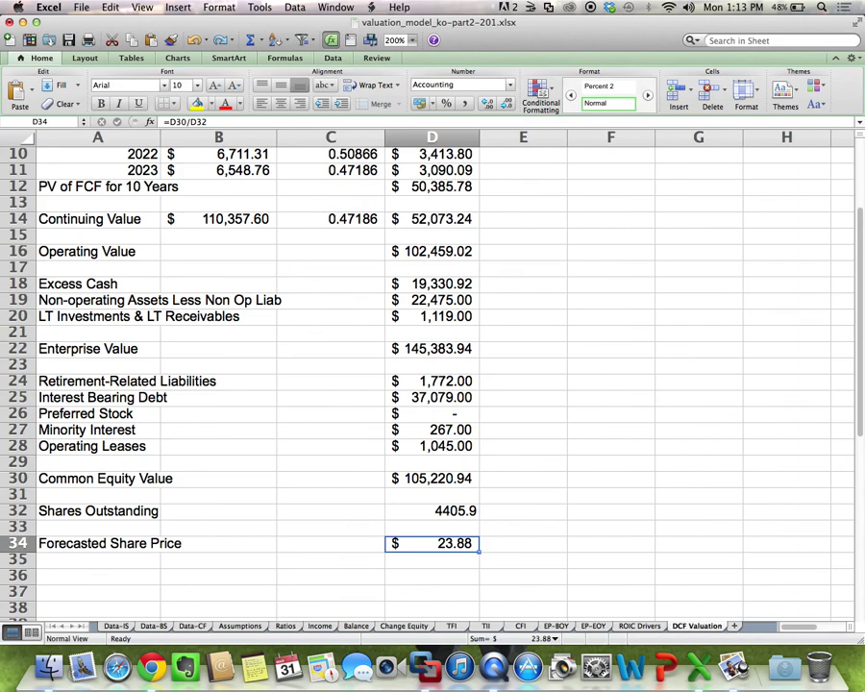
click(732, 666)
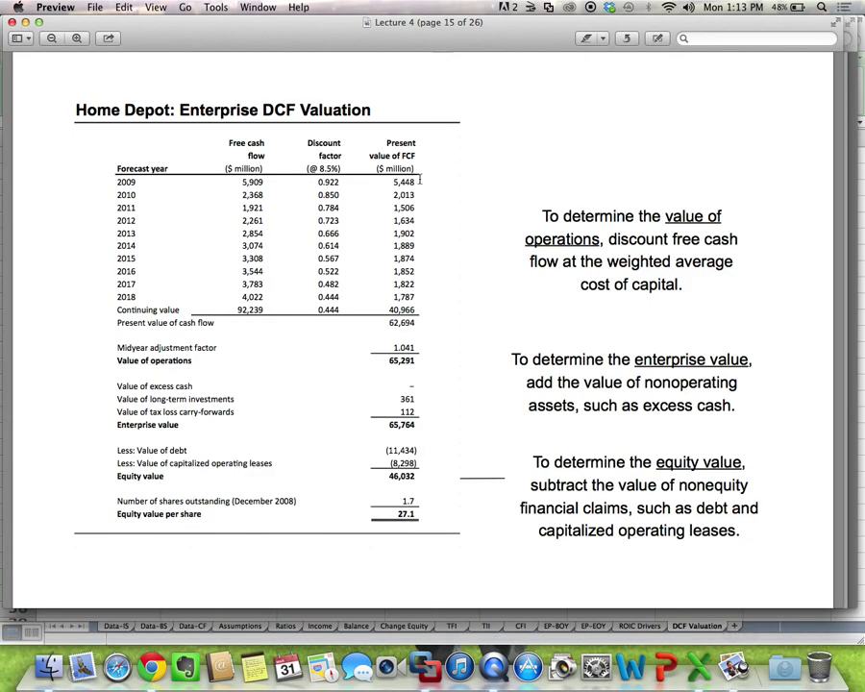
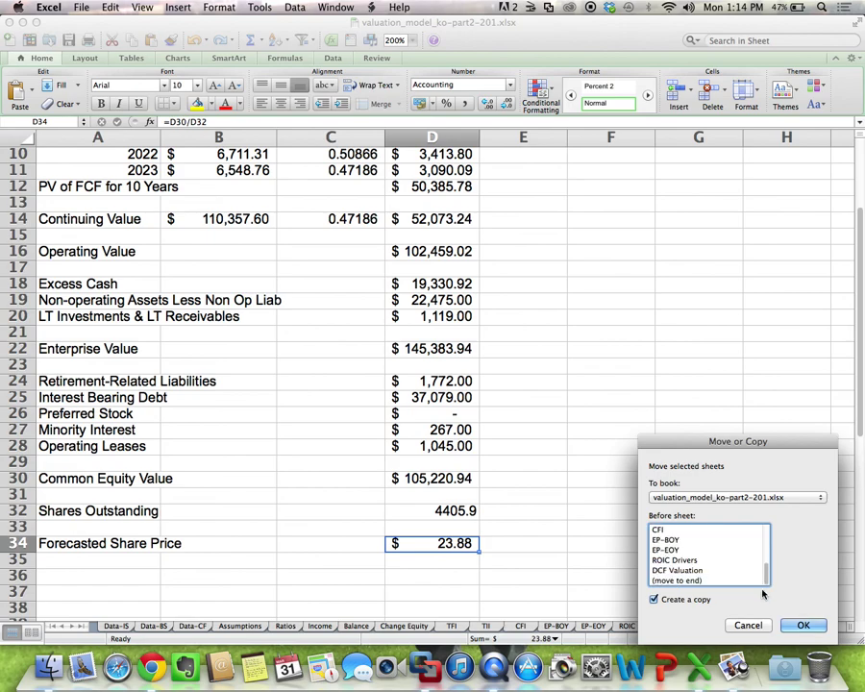
Step: Copy the DCF Valuation sheet to the end of the workbook, creating DCF Valuation (2)
click(685, 580)
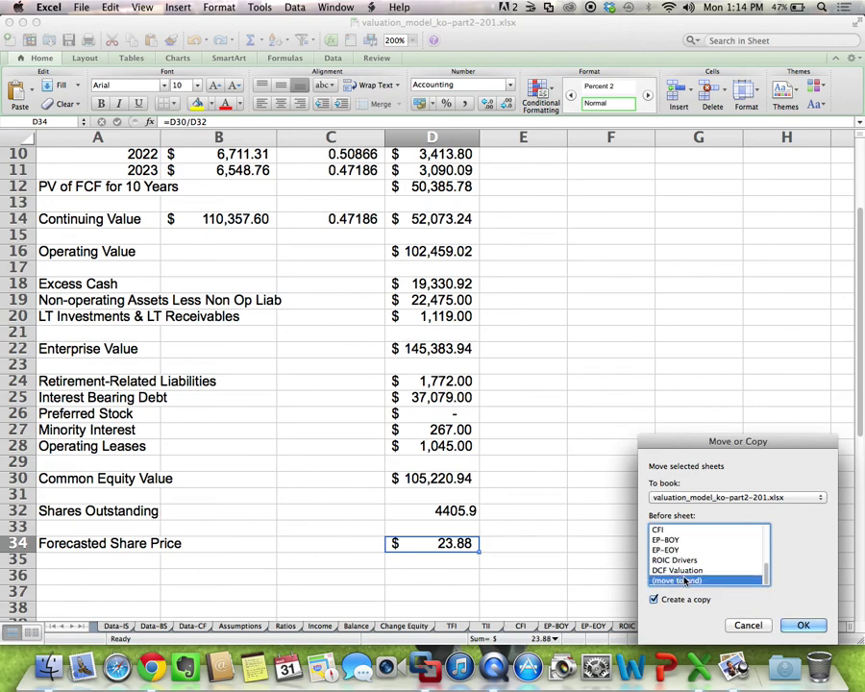
click(803, 626)
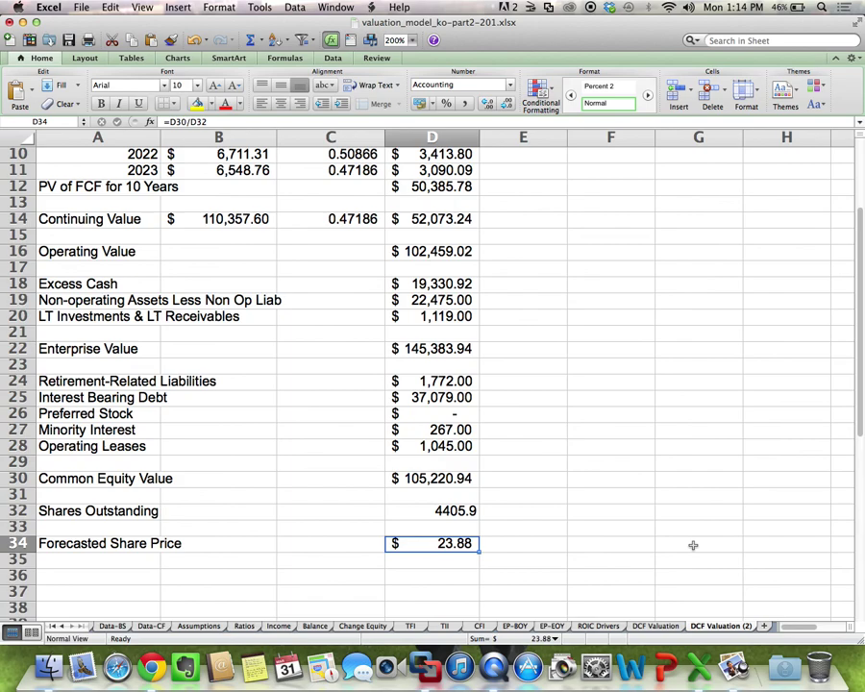
Step: Rename the DCF Valuation (2) sheet tab to EP Valuation
double_click(704, 625)
key(BackSpace)
key(BackSpace)
key(BackSpace)
text(E)
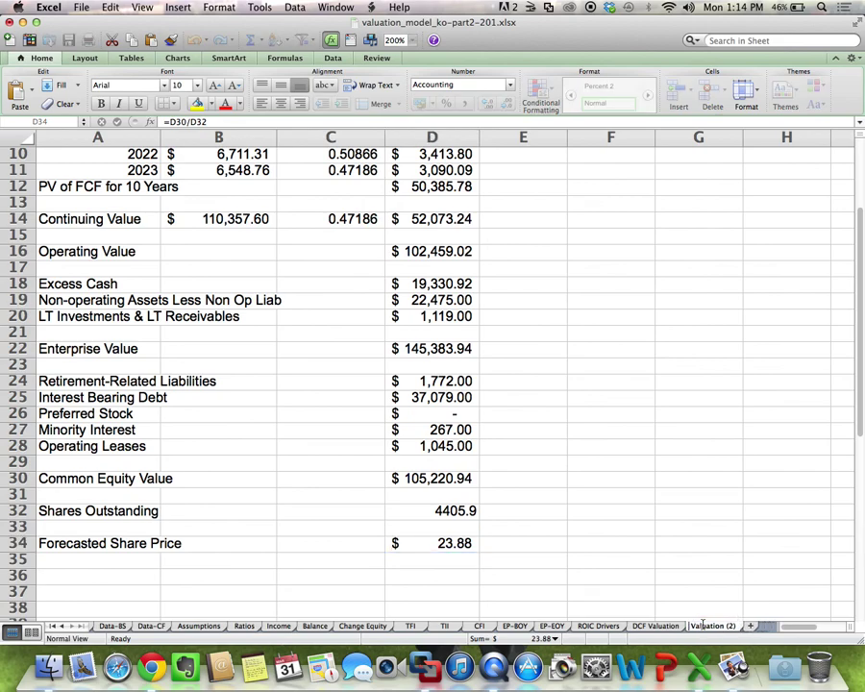
text(P)
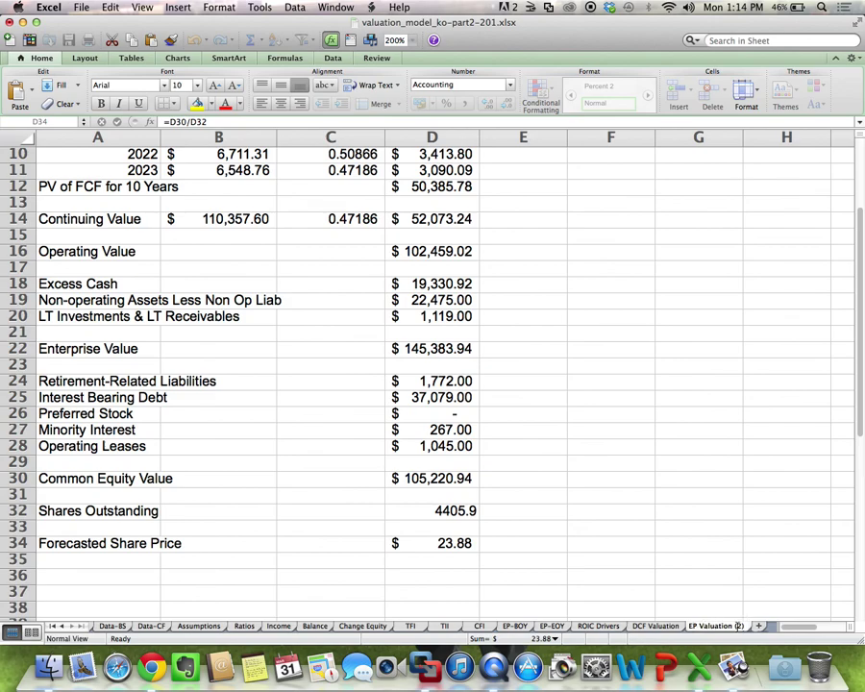
key(BackSpace)
key(BackSpace)
key(BackSpace)
key(BackSpace)
key(Return)
click(739, 501)
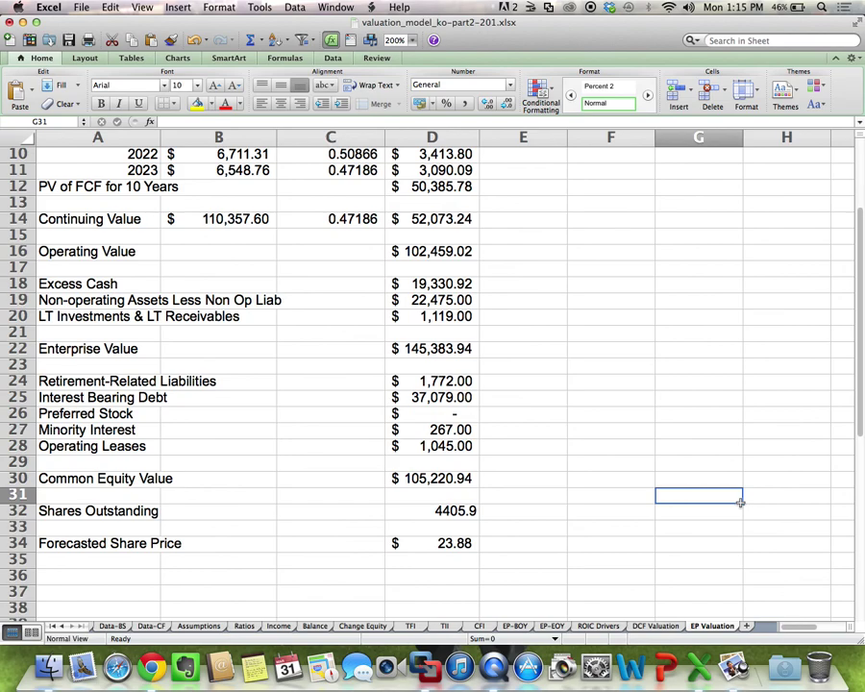
Step: Replace the Free Cash Flow header in B1 with Economic Profit
scroll(740, 501, up, 3)
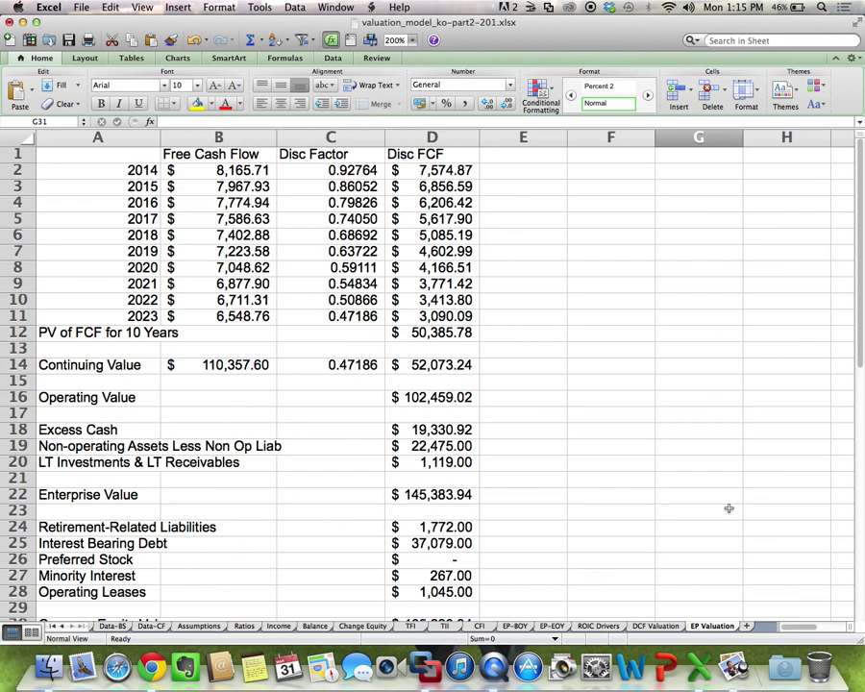
click(252, 156)
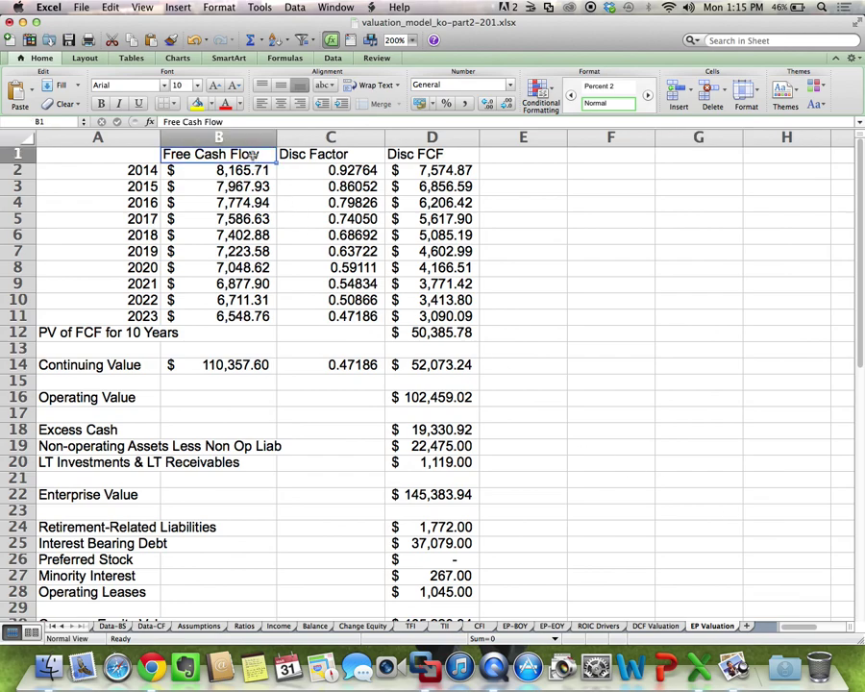
text(Econ)
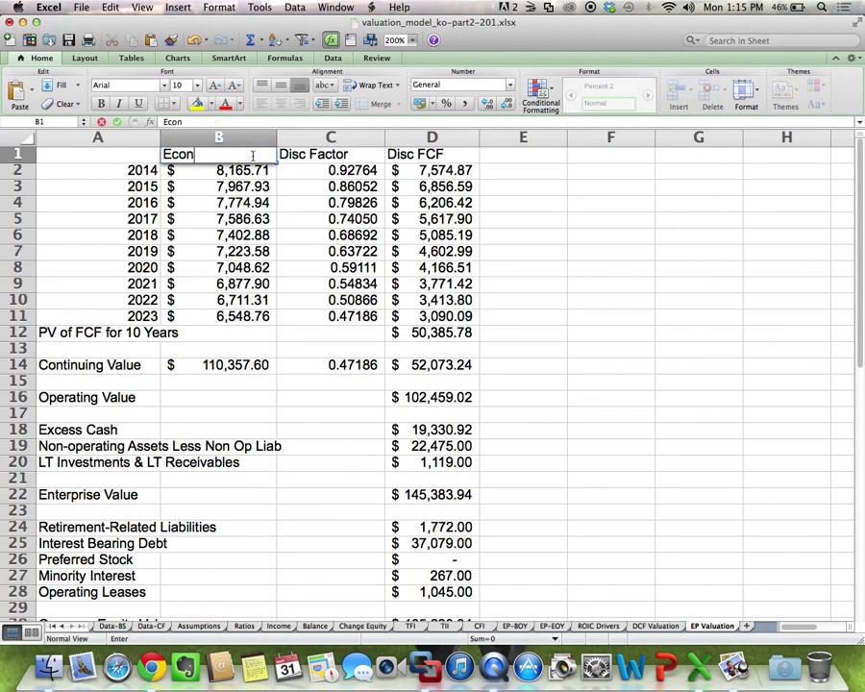
text(omic Pro)
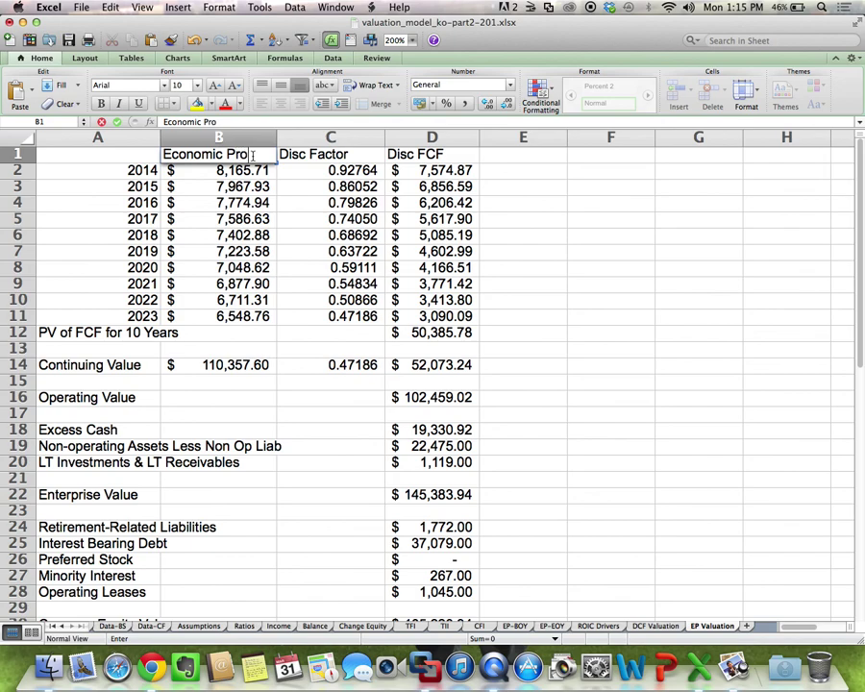
text(fit)
key(Return)
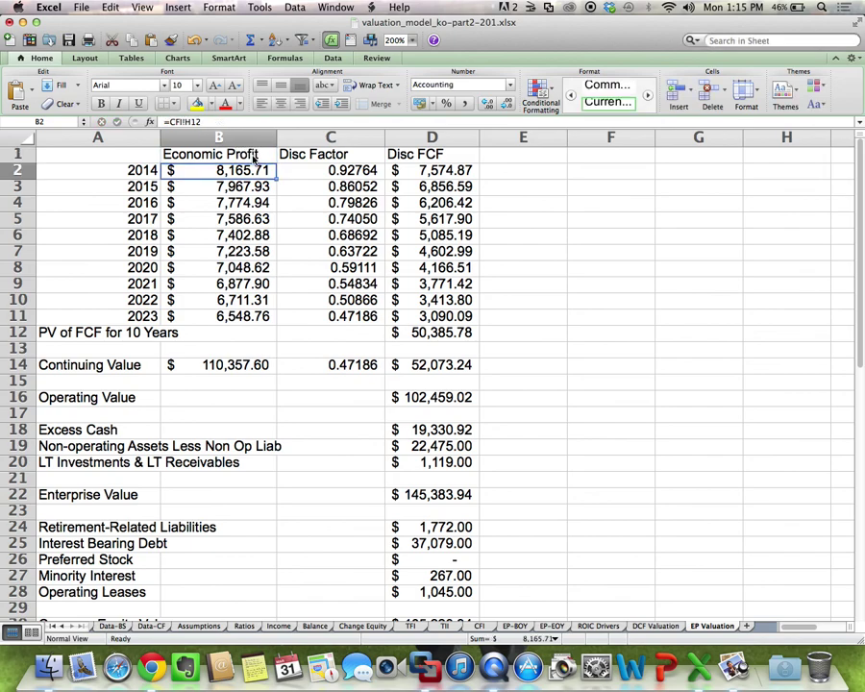
key(Right)
key(Right)
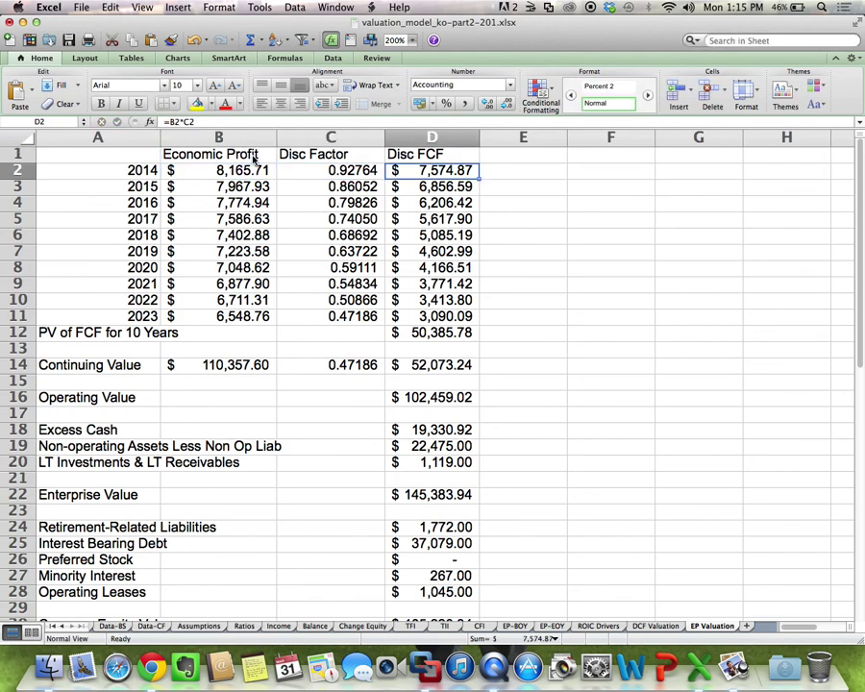
Step: Change the D1 header from Disc FCF to Disc Economic Profits
key(Up)
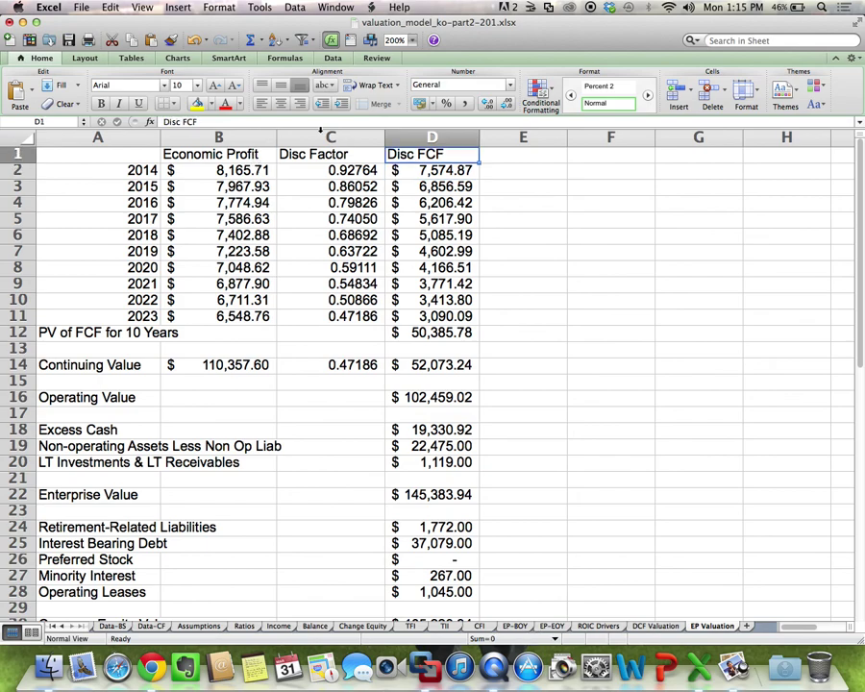
double_click(459, 155)
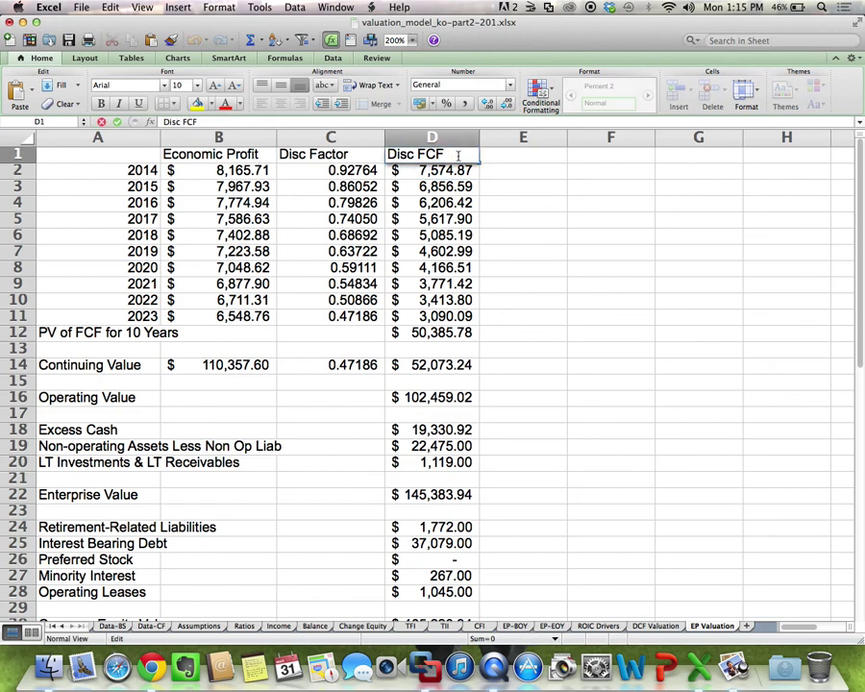
key(BackSpace)
key(BackSpace)
key(BackSpace)
key(BackSpace)
text(Economic P)
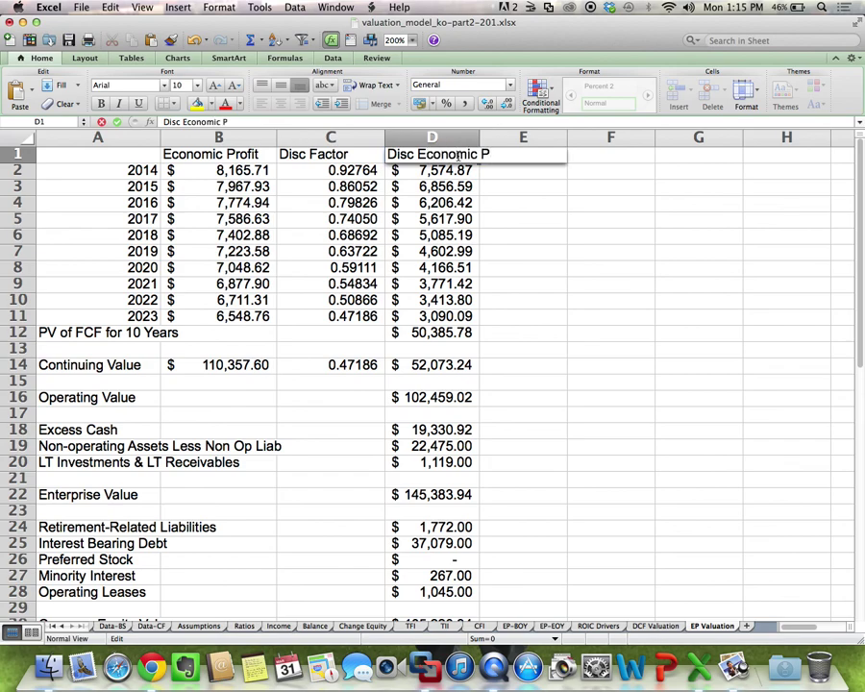
text(rofits)
key(Return)
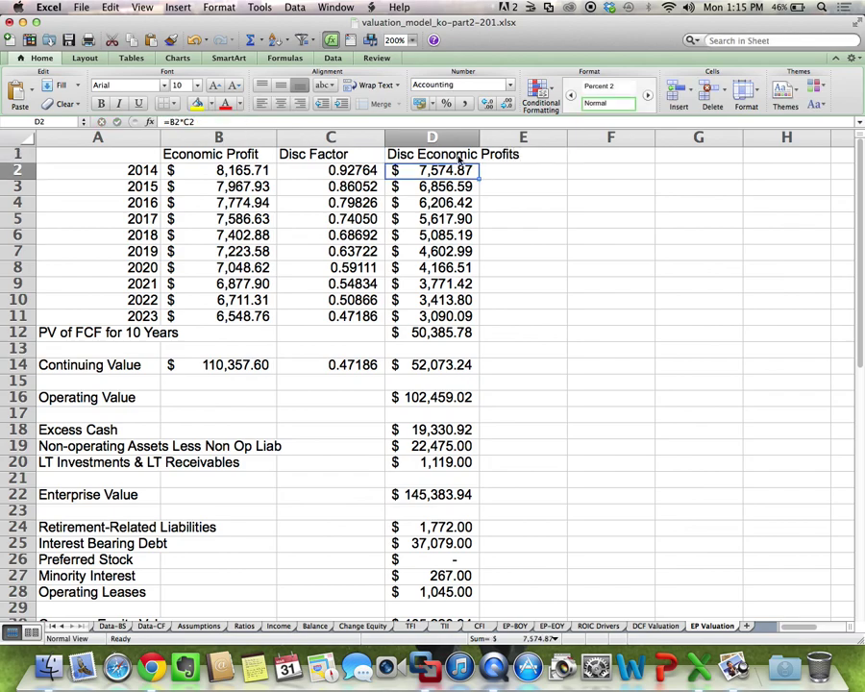
click(237, 170)
drag(236, 170, 217, 319)
Step: Clear the yearly values in B2:B11 and relabel A12 as PV of EP for 10 Years
right_click(215, 320)
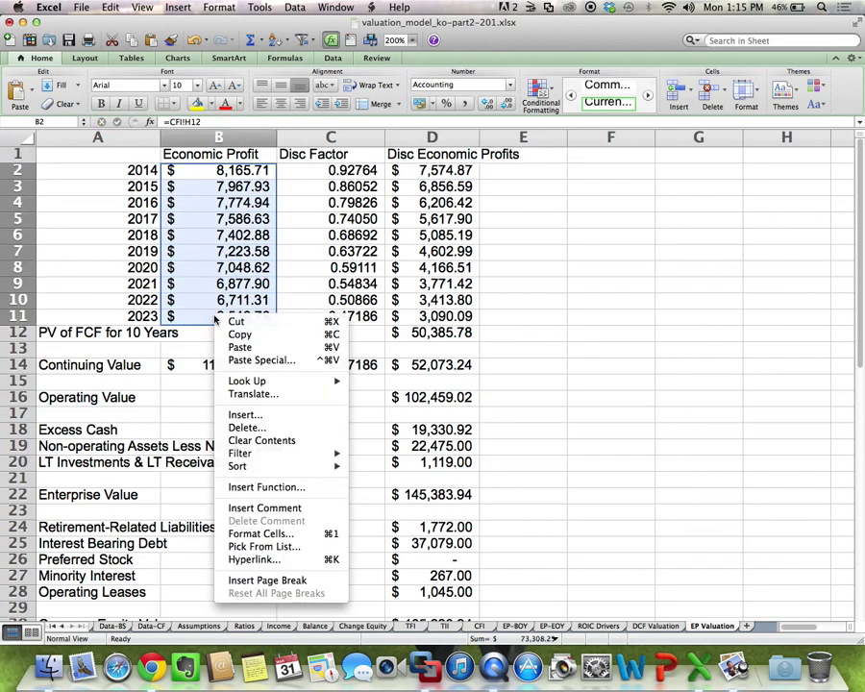
click(263, 440)
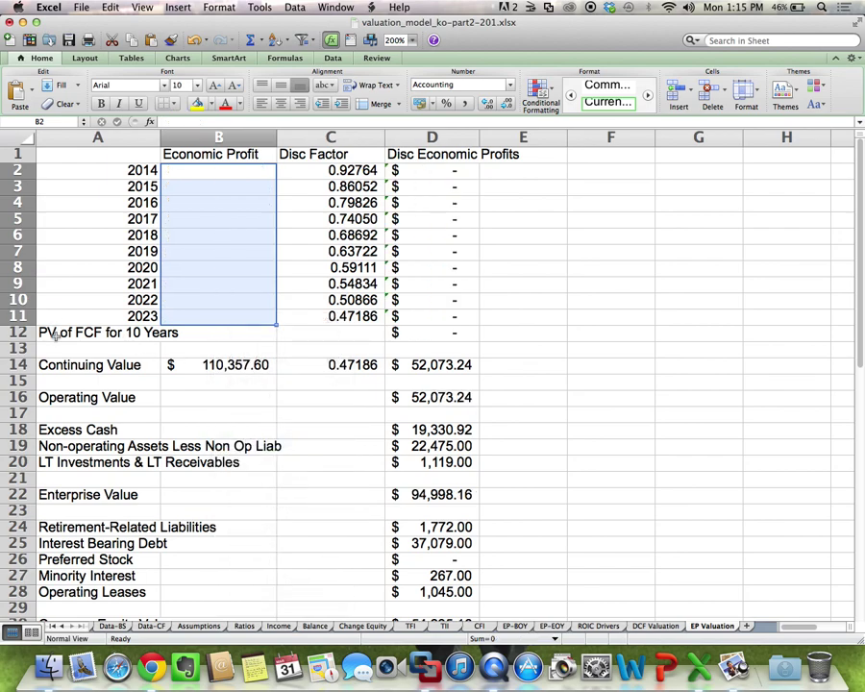
double_click(91, 332)
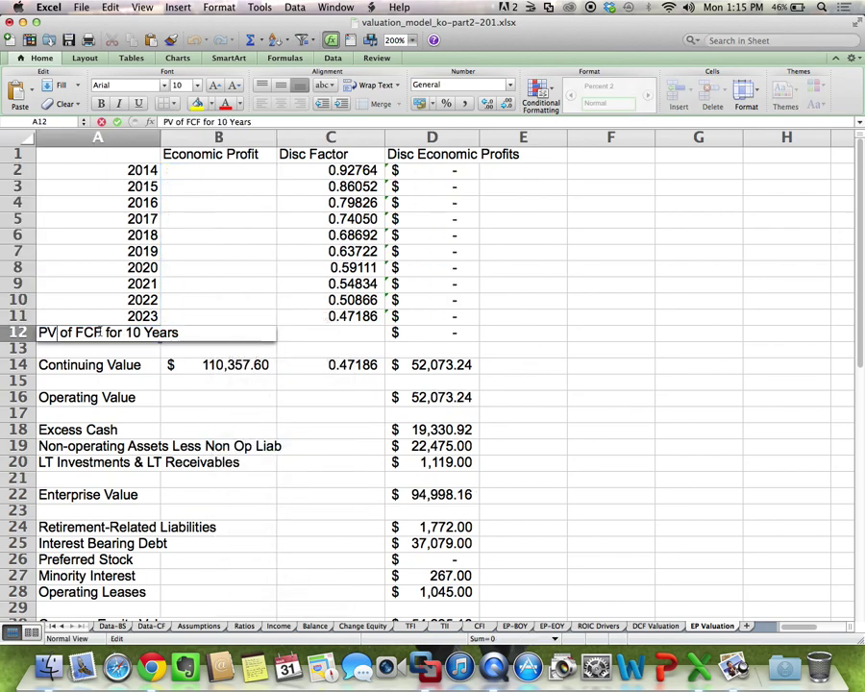
key(BackSpace)
key(BackSpace)
key(BackSpace)
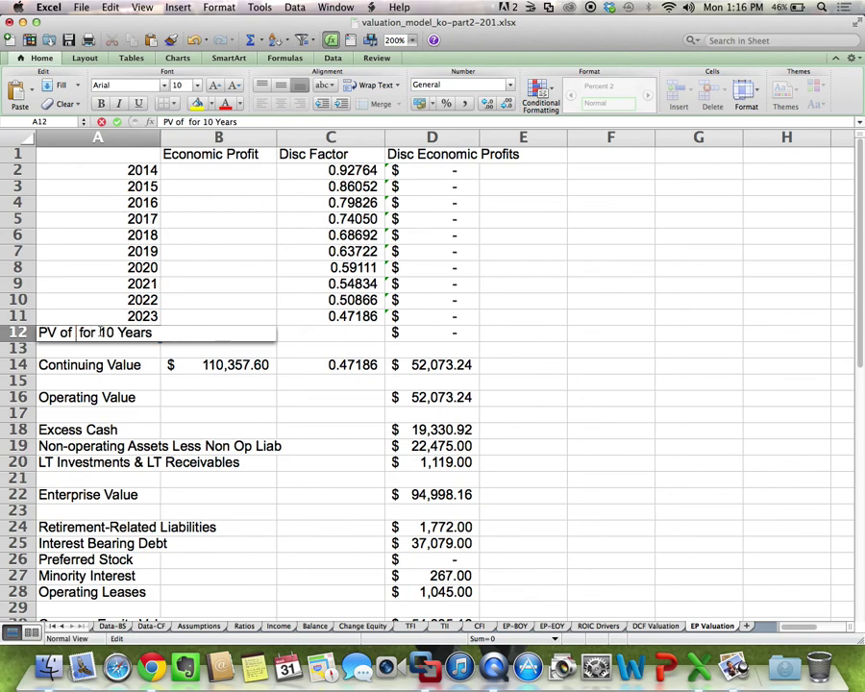
text(EP)
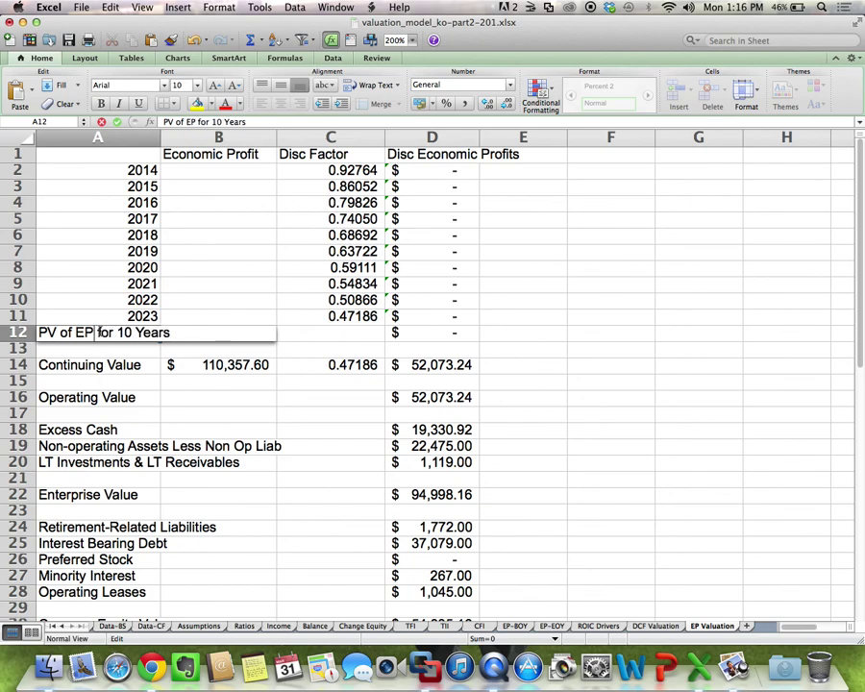
key(Return)
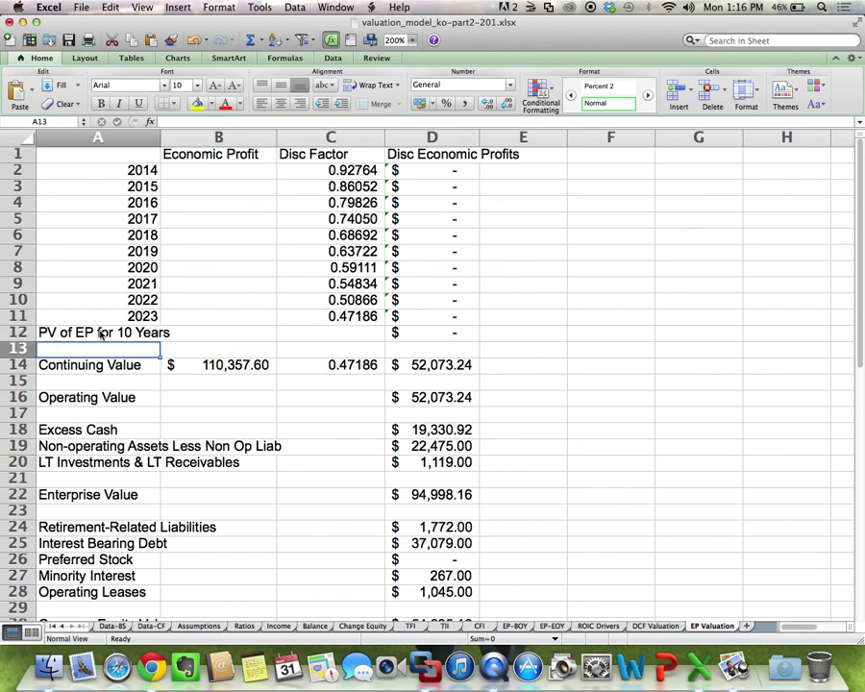
Step: Delete the 110,357.60 Continuing Value in B14
click(221, 365)
key(BackSpace)
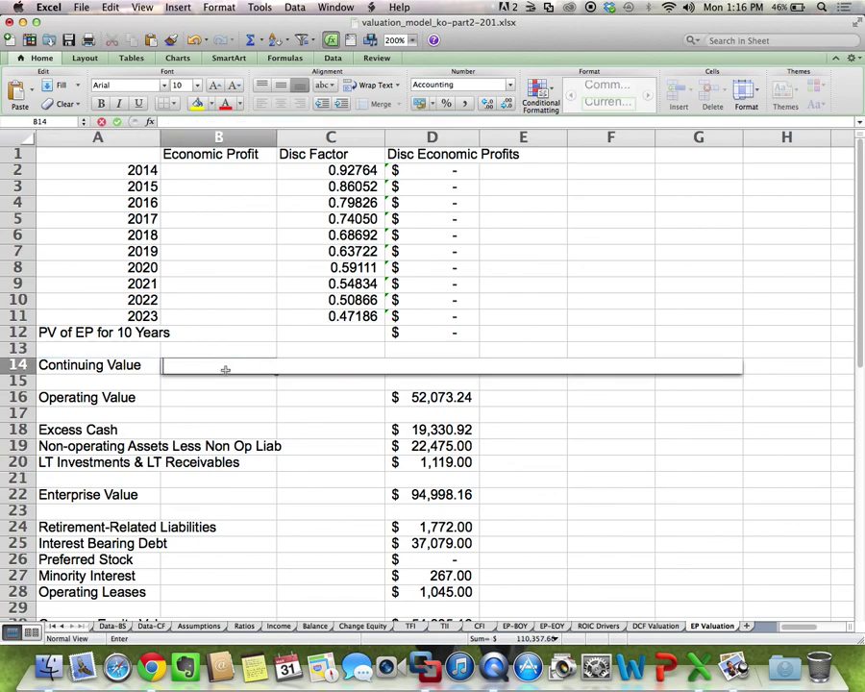
key(Return)
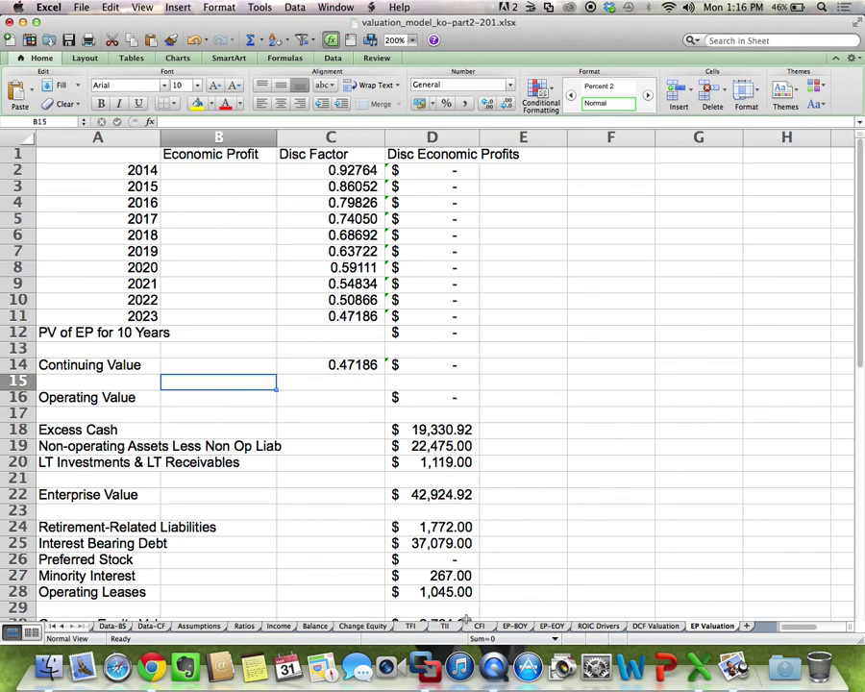
Step: View the EP-BOY sheet from column A, with 2009 Economic Profit after Goodwill at $5,283
click(514, 625)
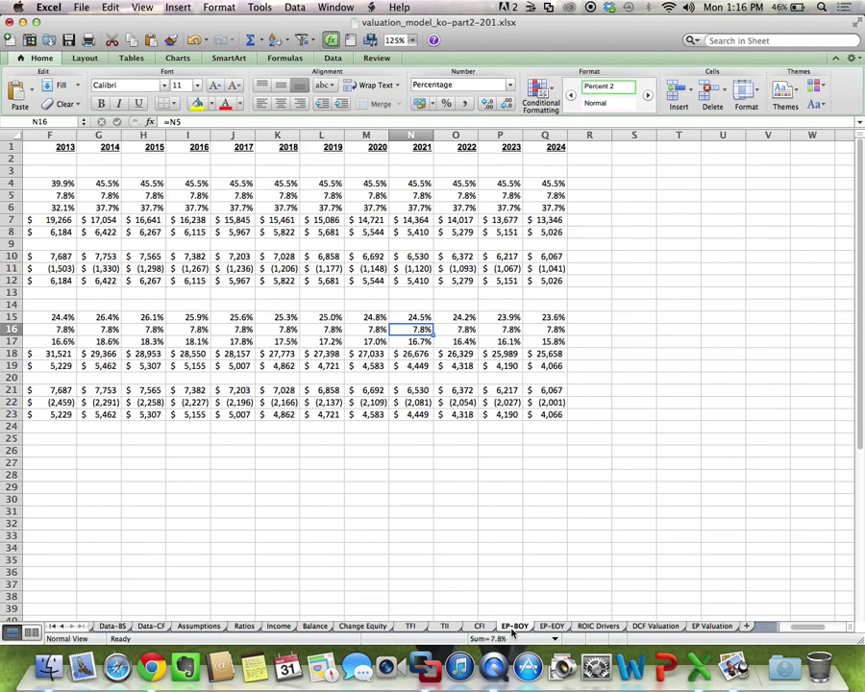
scroll(419, 529, left, 5)
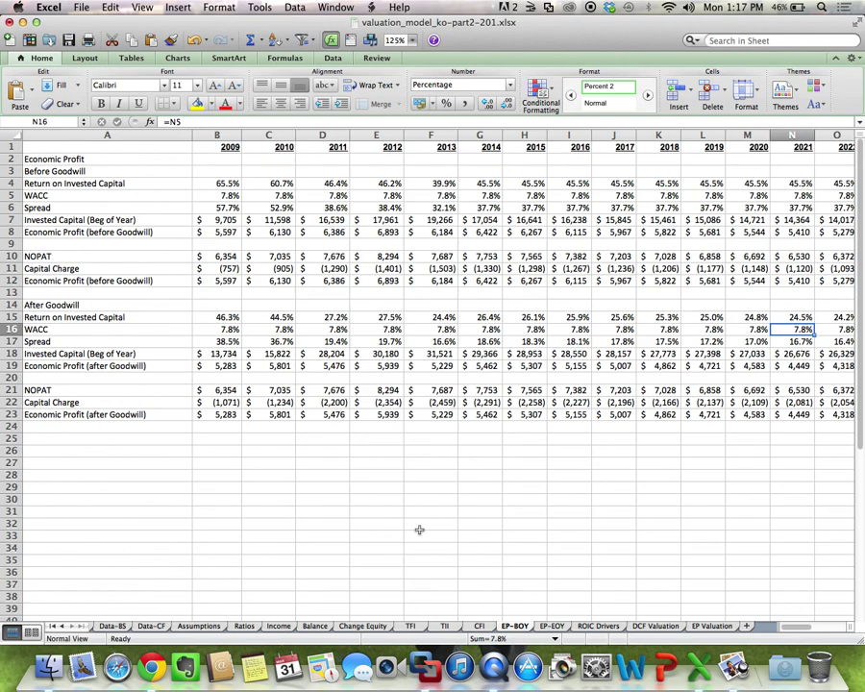
Step: Rename the B1 header to Economic Profit (BOY) and widen column B to fit it
click(711, 626)
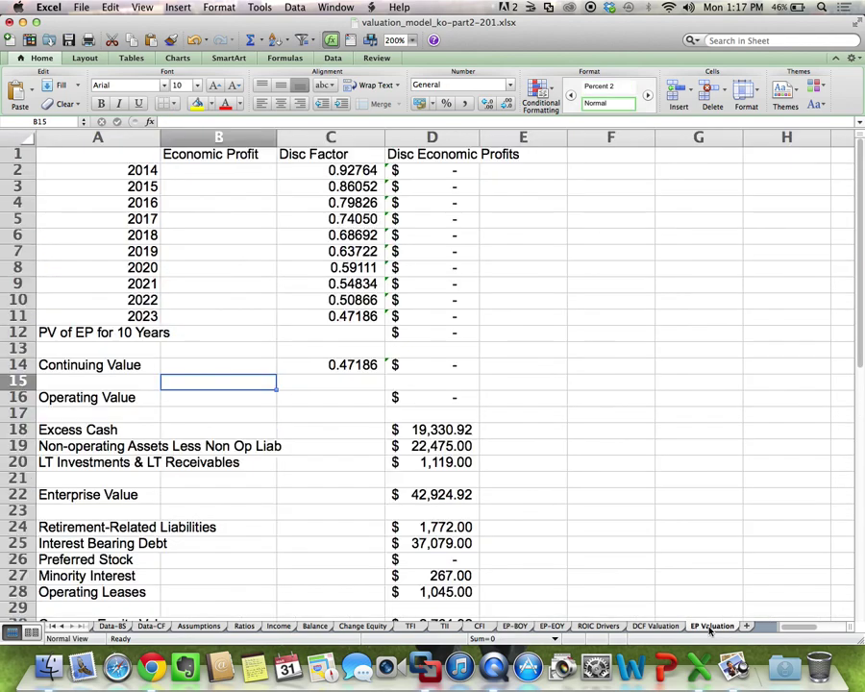
double_click(265, 154)
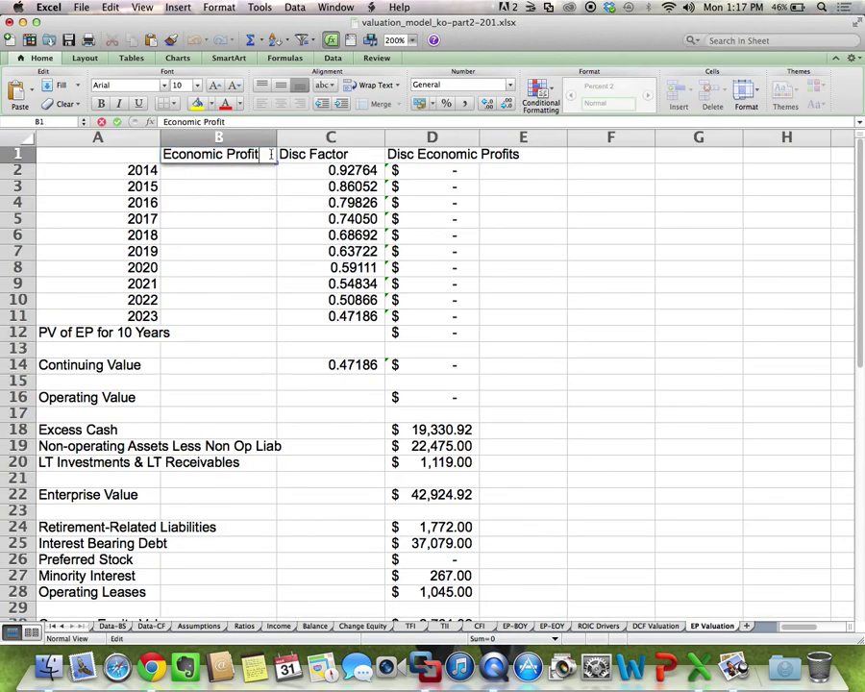
text((BO)
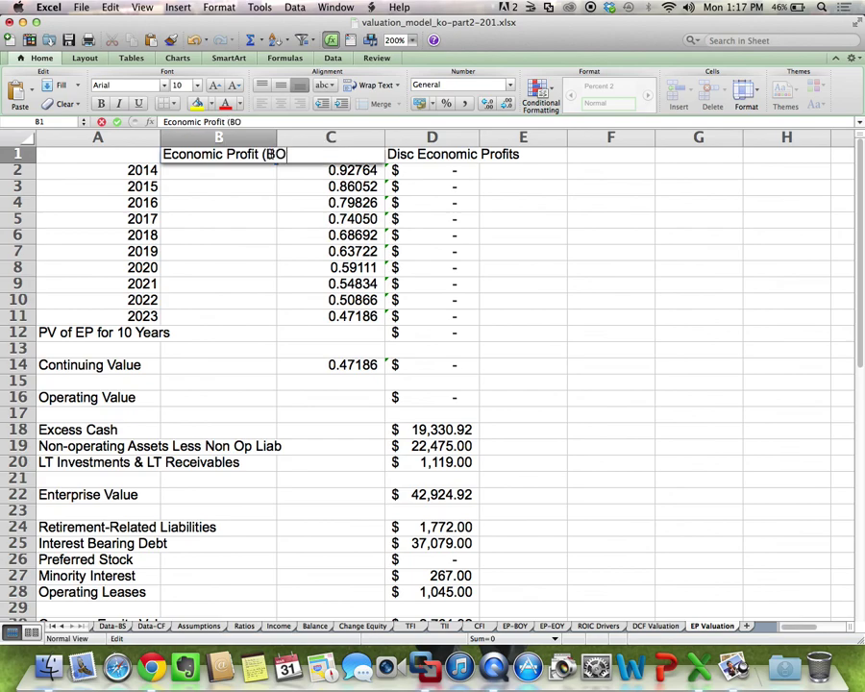
text(Y))
key(Return)
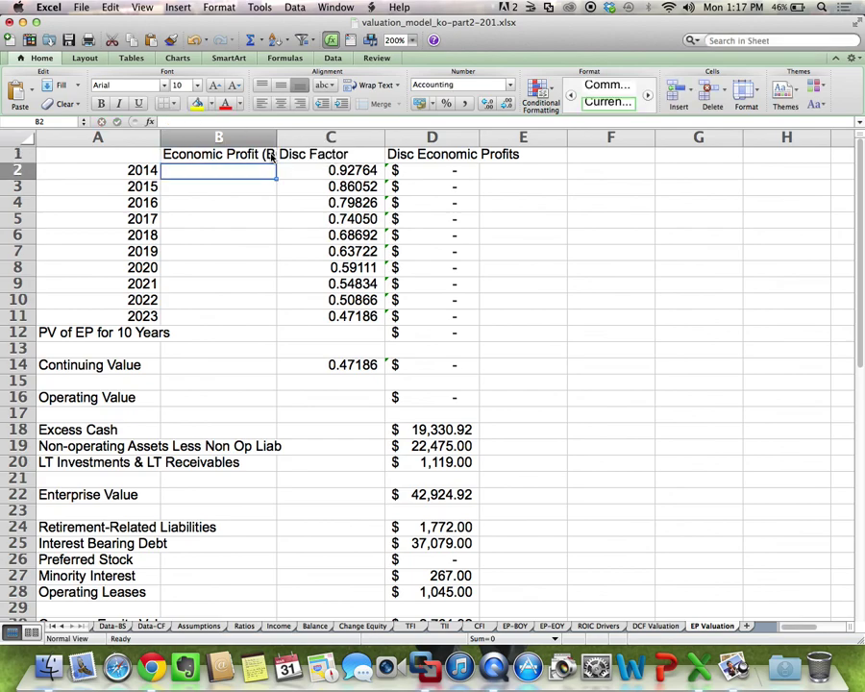
drag(276, 133, 314, 134)
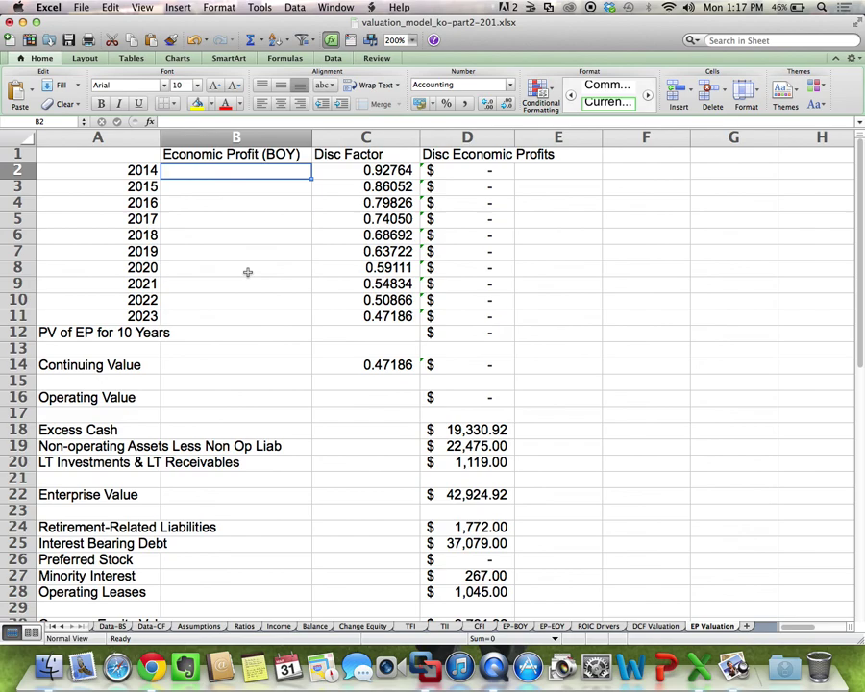
Step: Link B2 to the 2014 after-goodwill economic profit in EP-BOY G23, showing 5,462.10
click(513, 626)
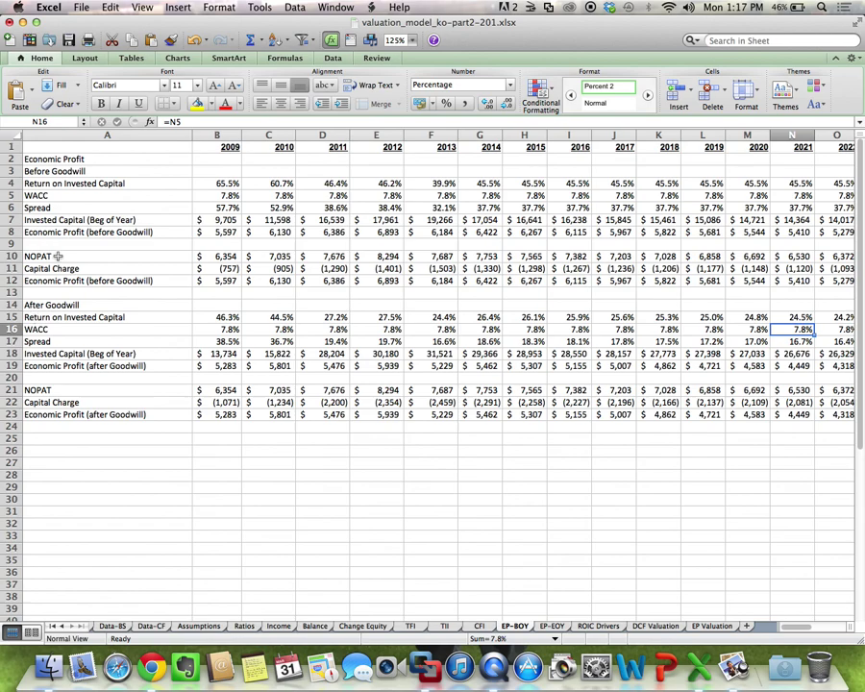
click(10, 413)
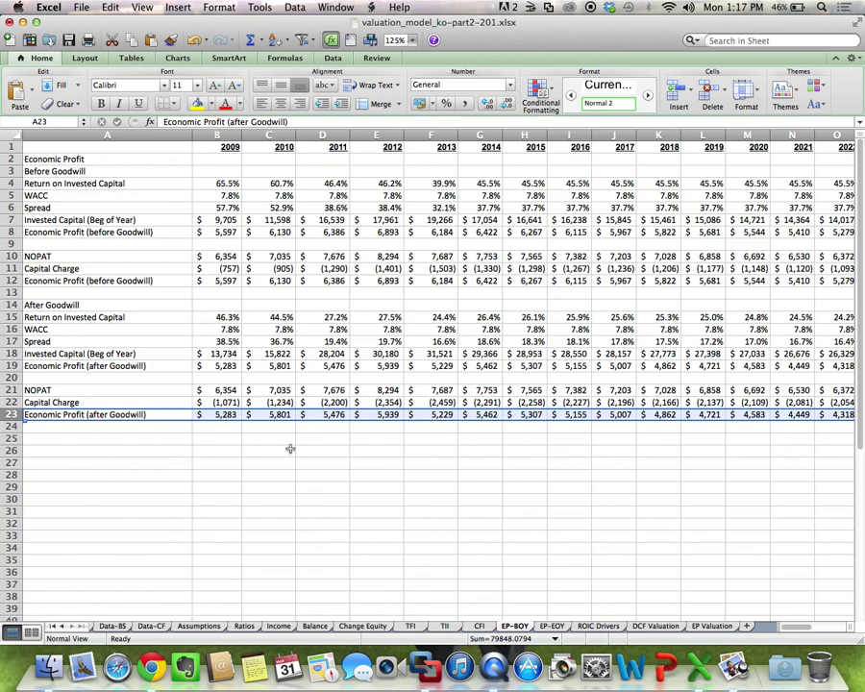
scroll(290, 448, right, 2)
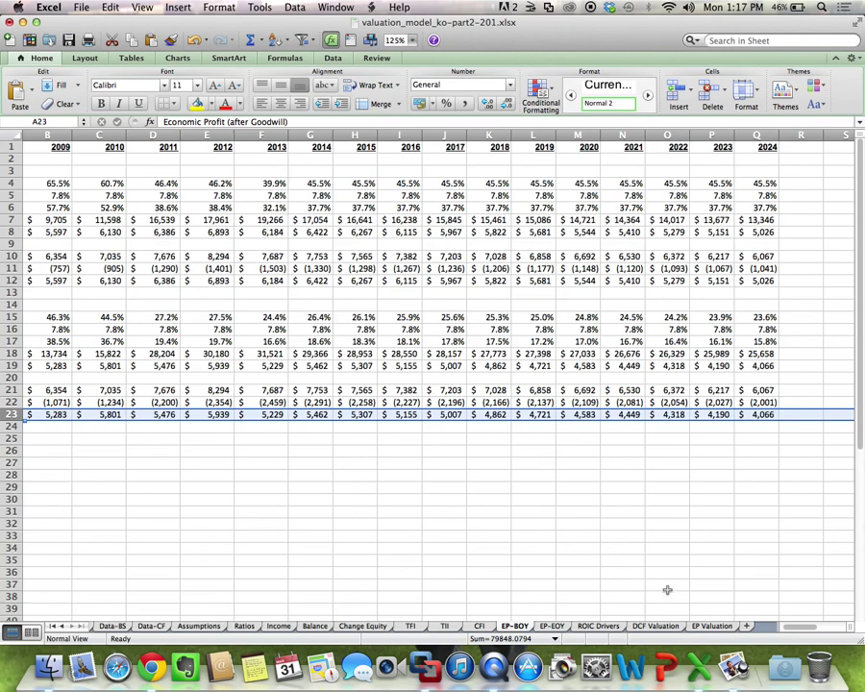
click(706, 626)
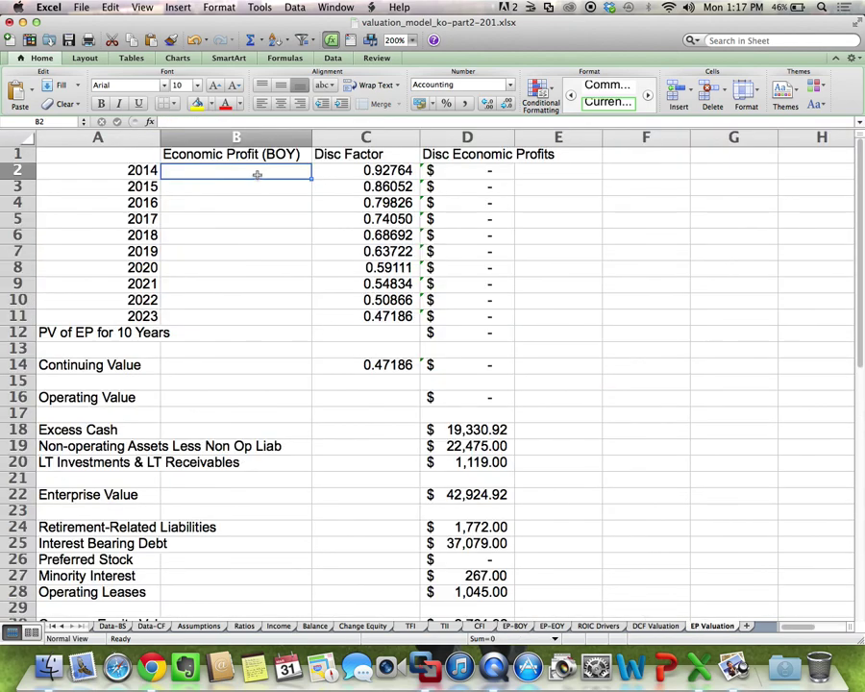
text(=)
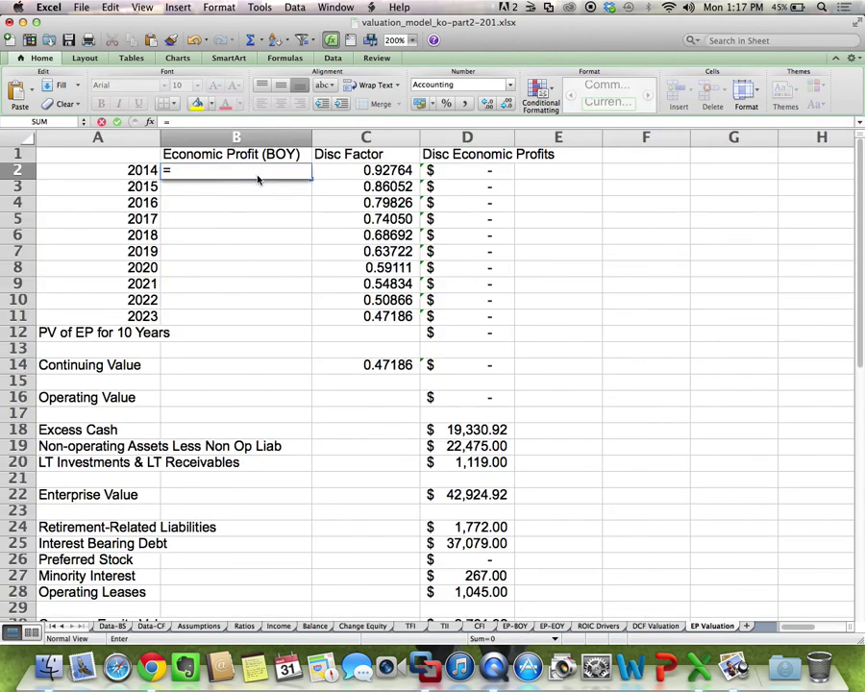
click(514, 626)
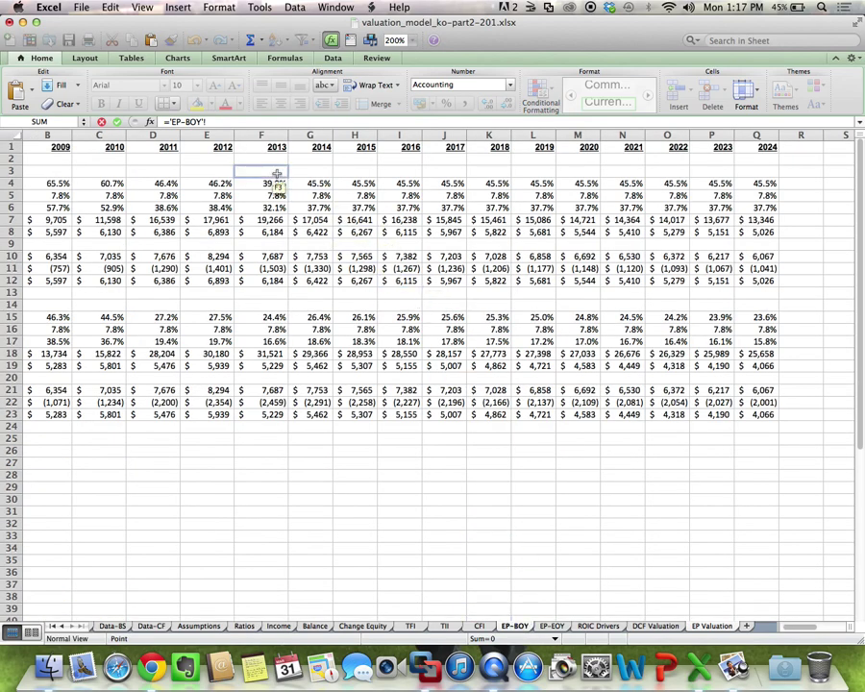
click(318, 415)
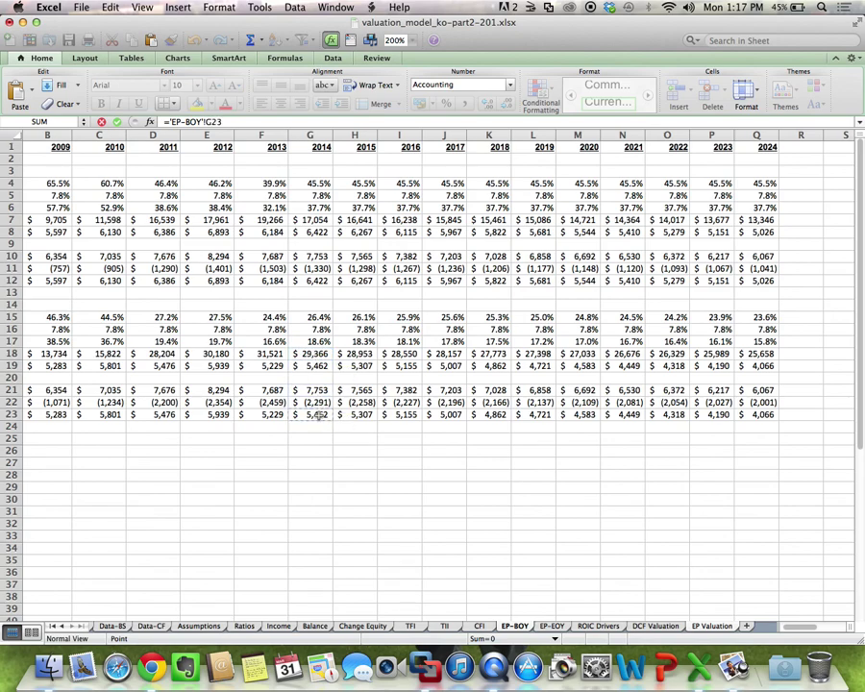
key(Return)
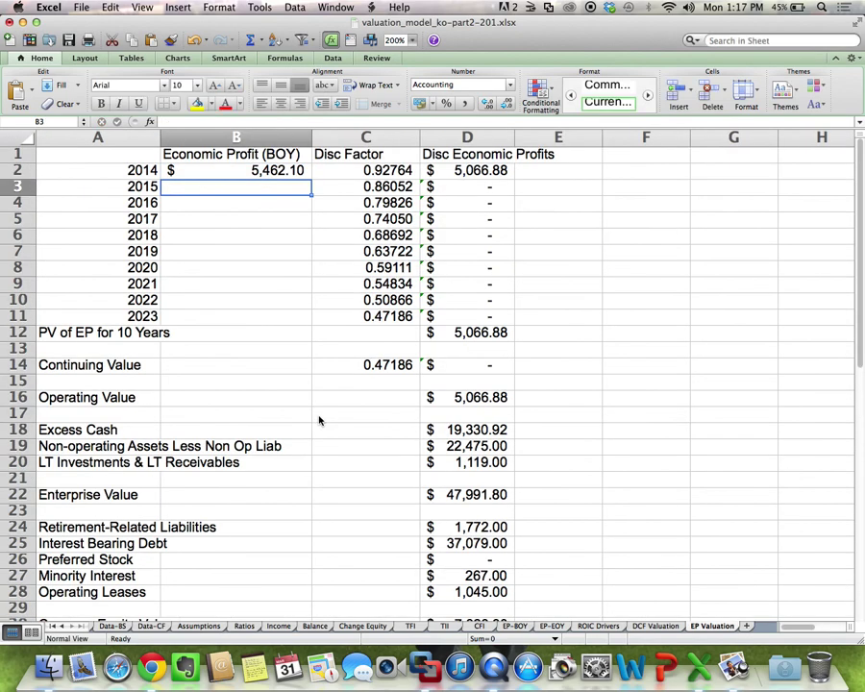
Step: Link B3–B5 to the 2015–2017 economic profits in EP-BOY H23:J23 (5,154.75, 5,006.64)
text(='EP-BOY'!)
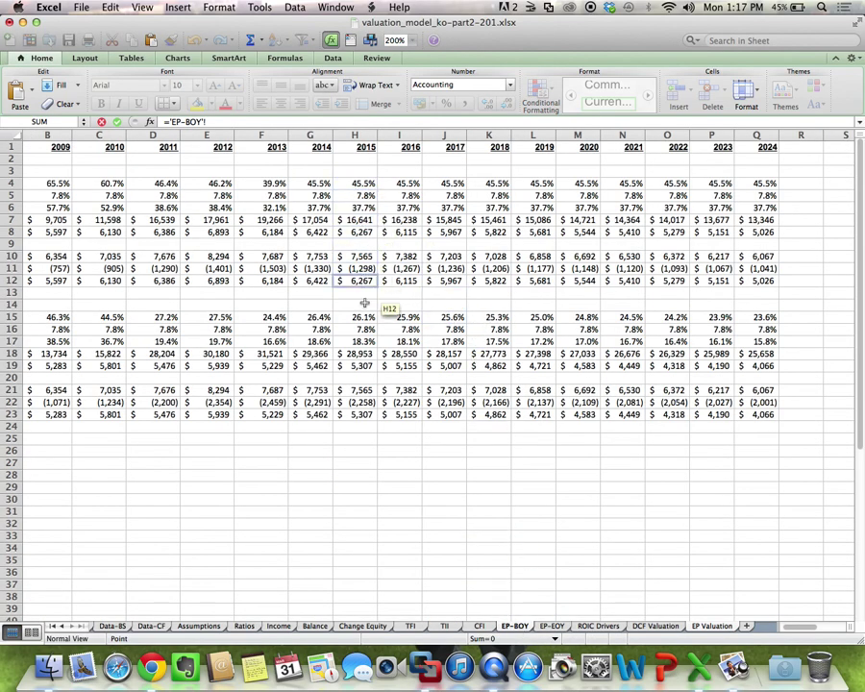
click(360, 414)
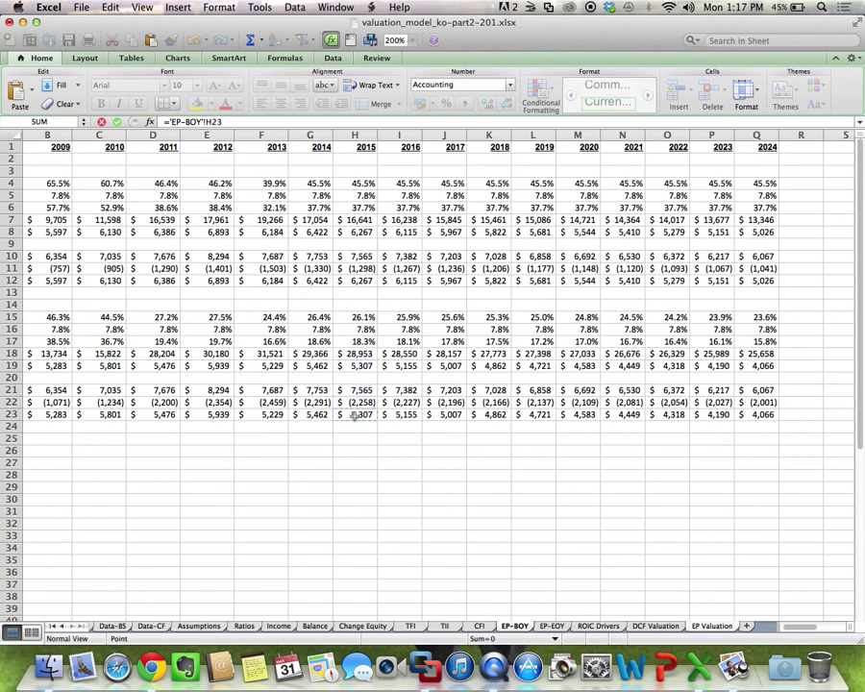
key(Escape)
text(=)
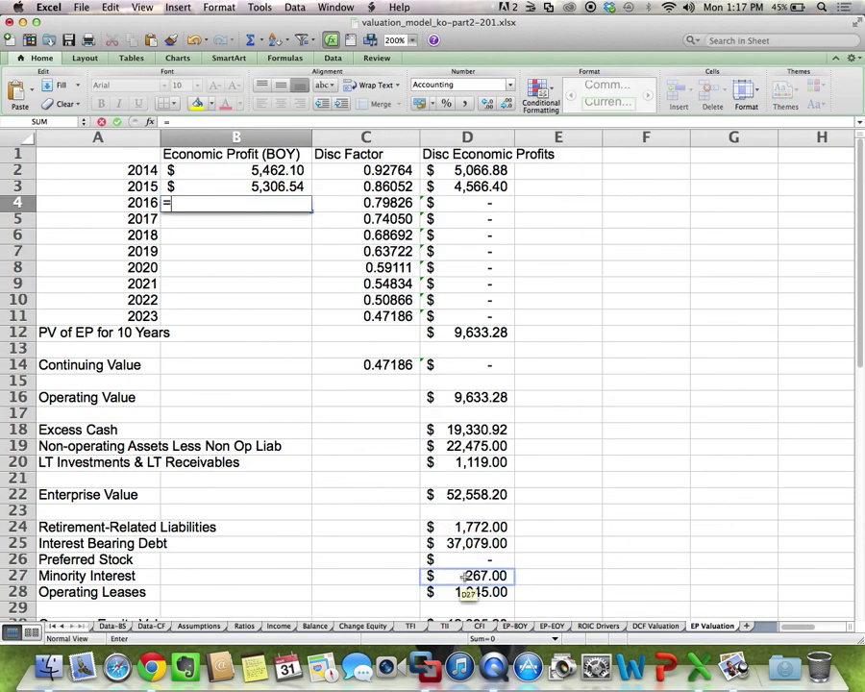
click(514, 625)
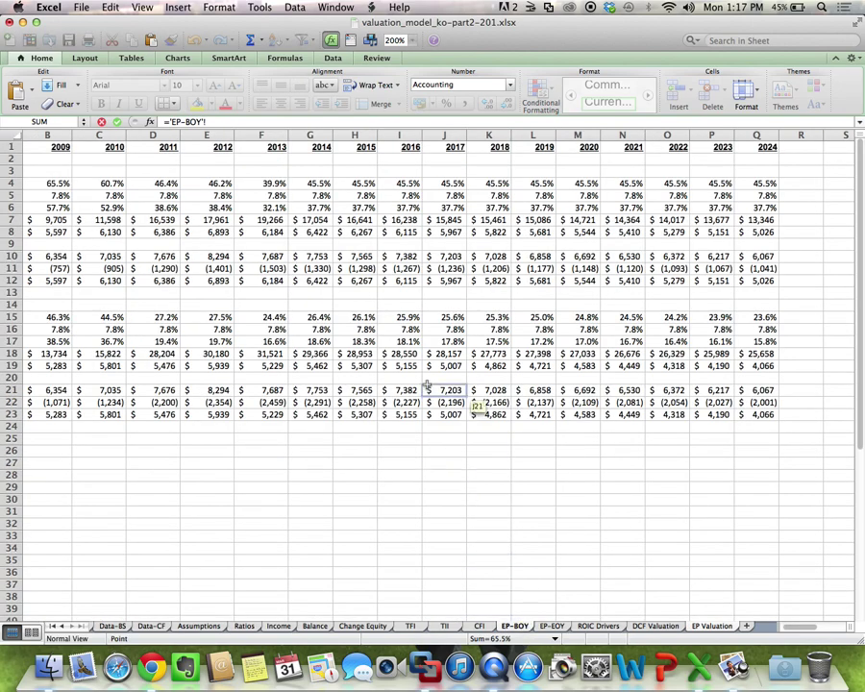
click(407, 415)
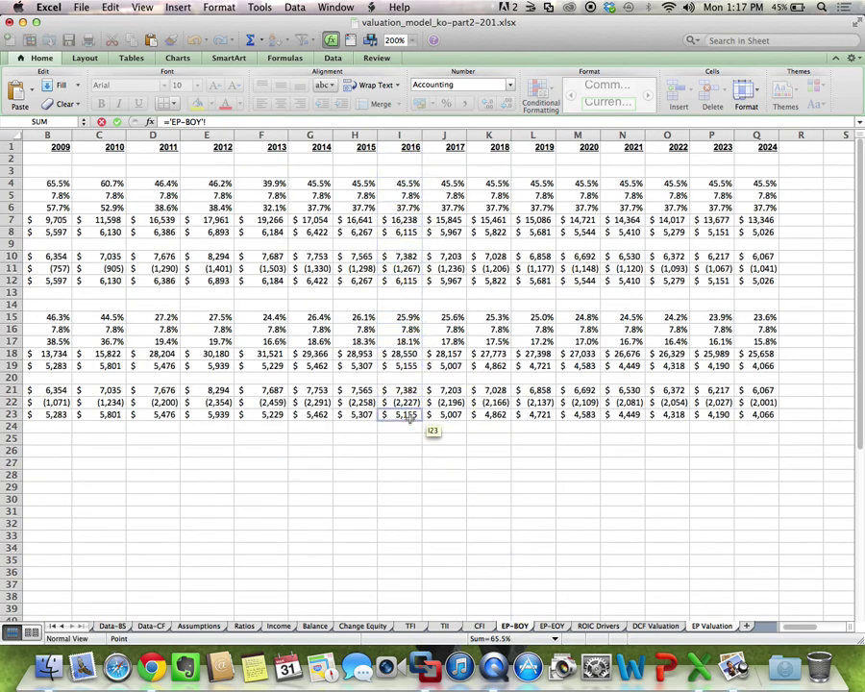
key(Return)
text(=)
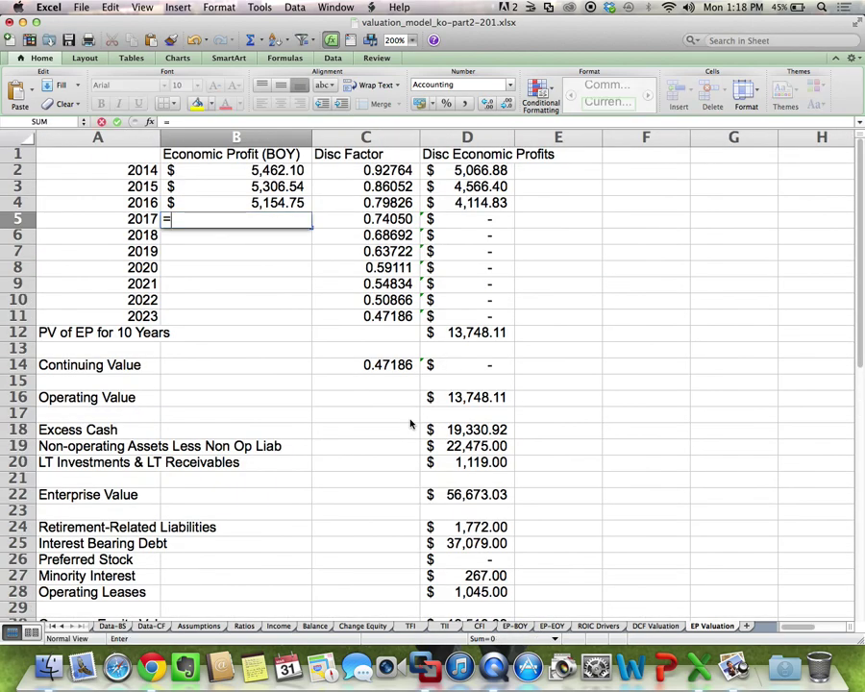
click(515, 628)
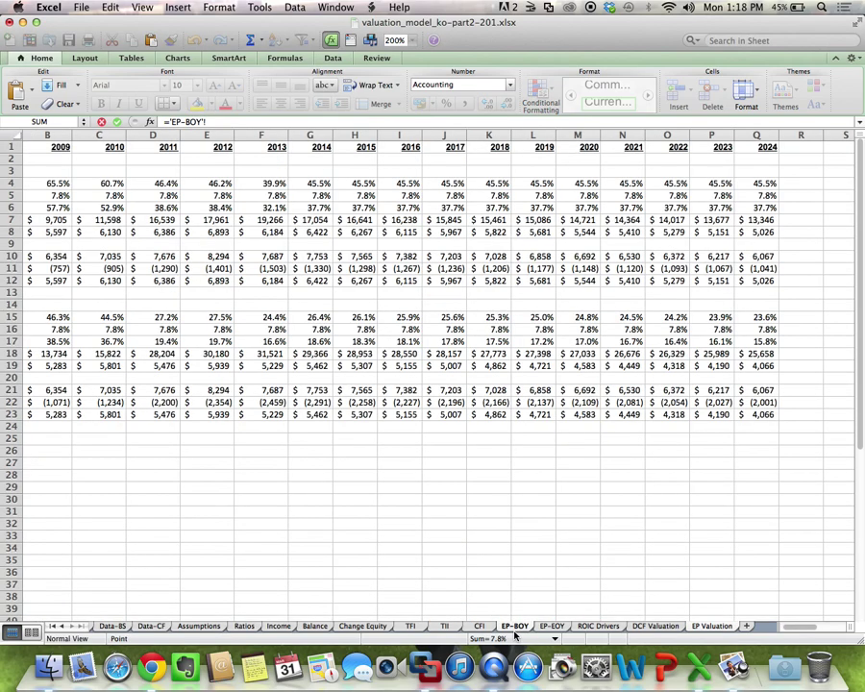
click(452, 415)
key(Return)
Step: Link B6–B8 to the 2018–2020 economic profits in EP-BOY K23:M23 (4,862.12, 4,721.10)
text(=)
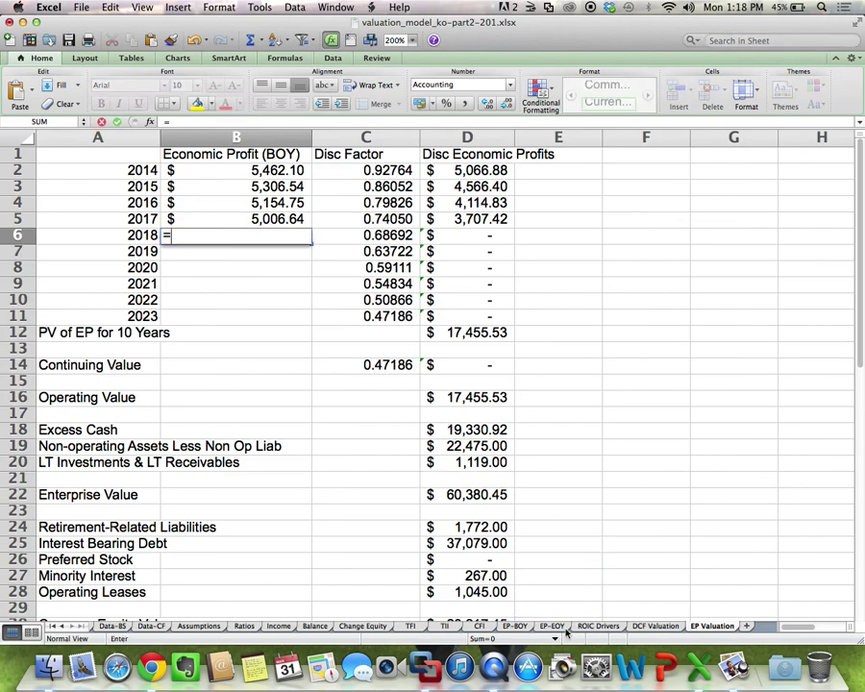
click(514, 625)
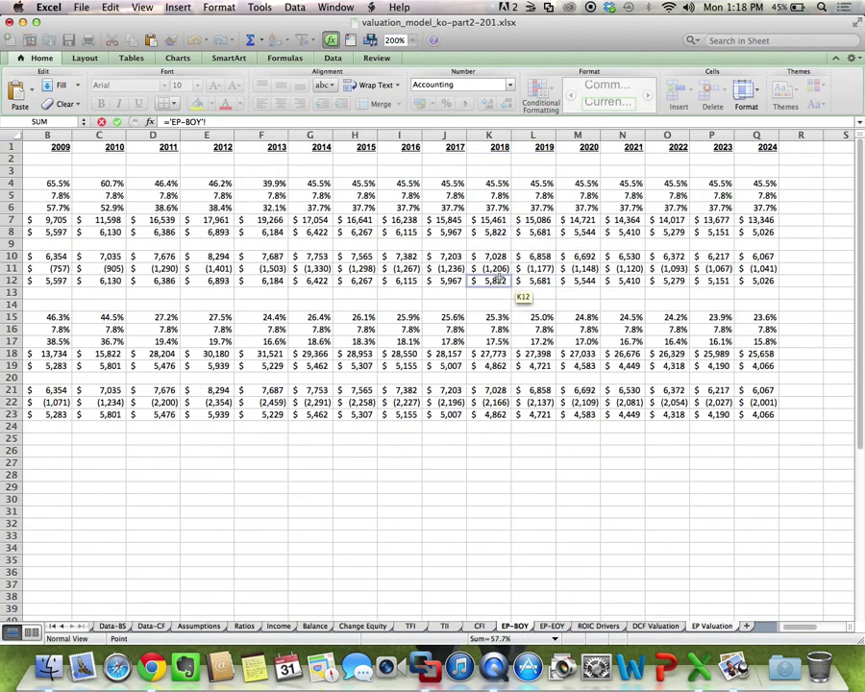
click(491, 414)
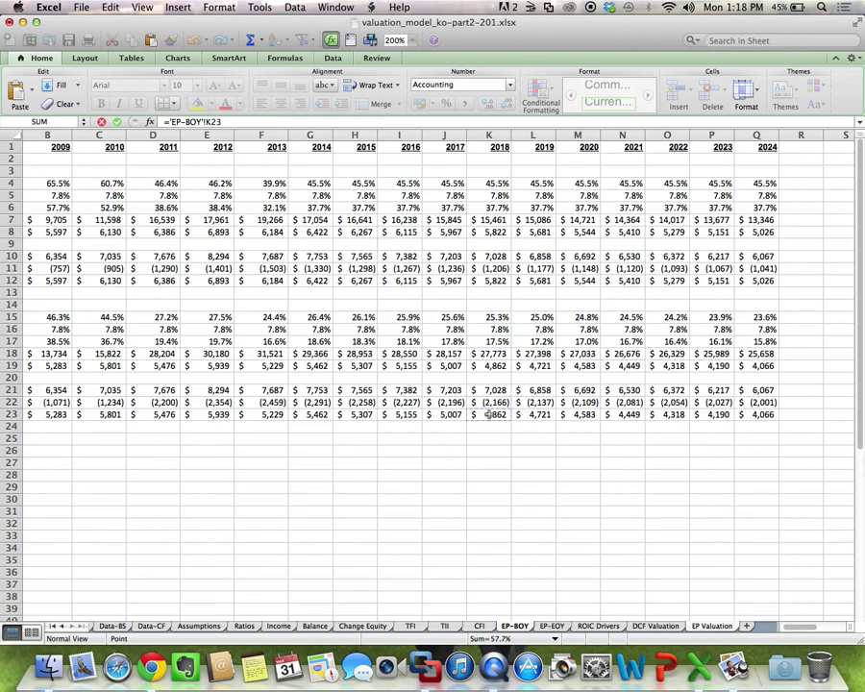
key(BackSpace)
key(BackSpace)
key(BackSpace)
key(BackSpace)
key(BackSpace)
key(BackSpace)
key(BackSpace)
key(BackSpace)
key(BackSpace)
key(BackSpace)
key(BackSpace)
key(BackSpace)
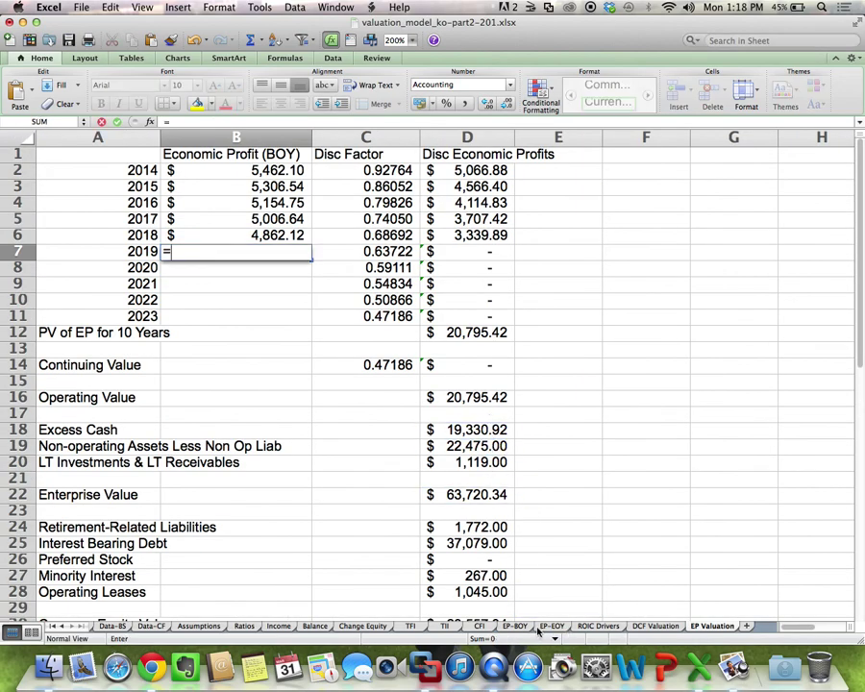
click(514, 626)
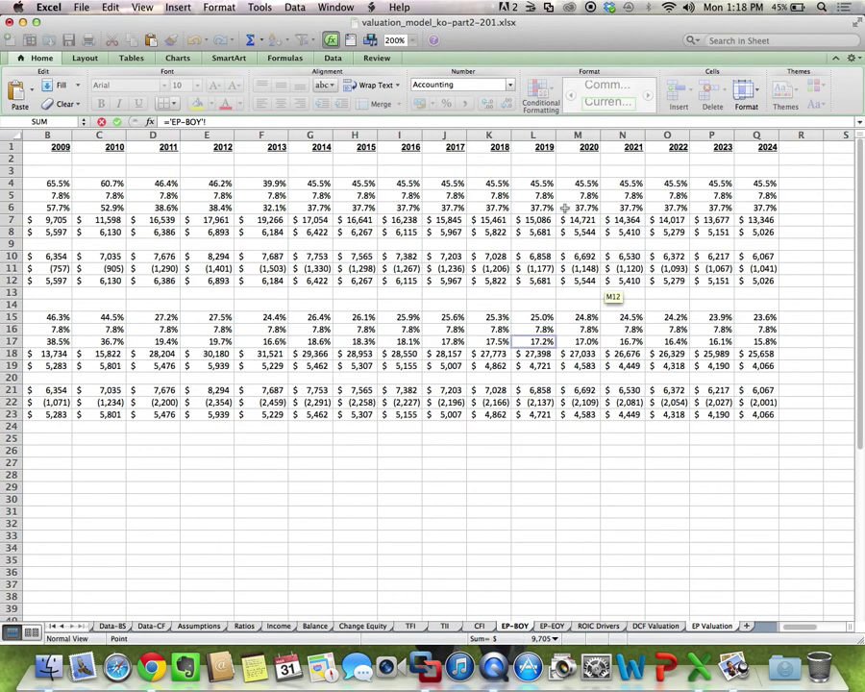
click(538, 414)
key(Return)
text(=)
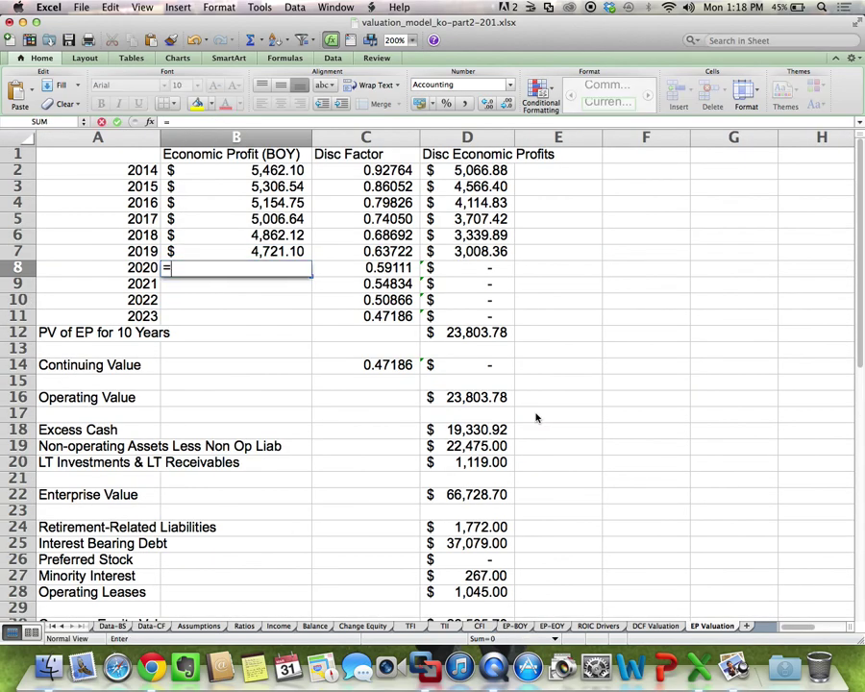
click(515, 625)
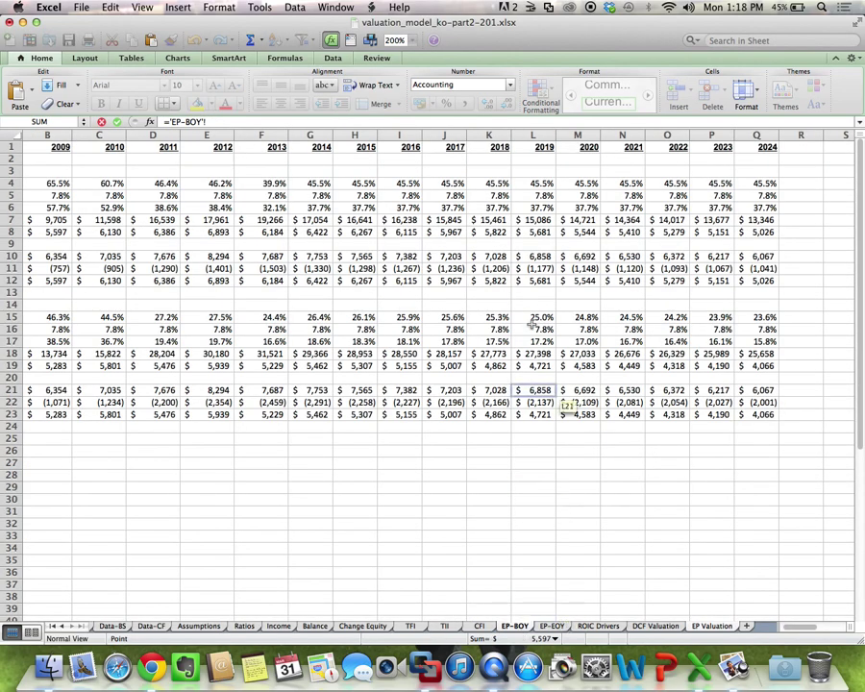
click(575, 414)
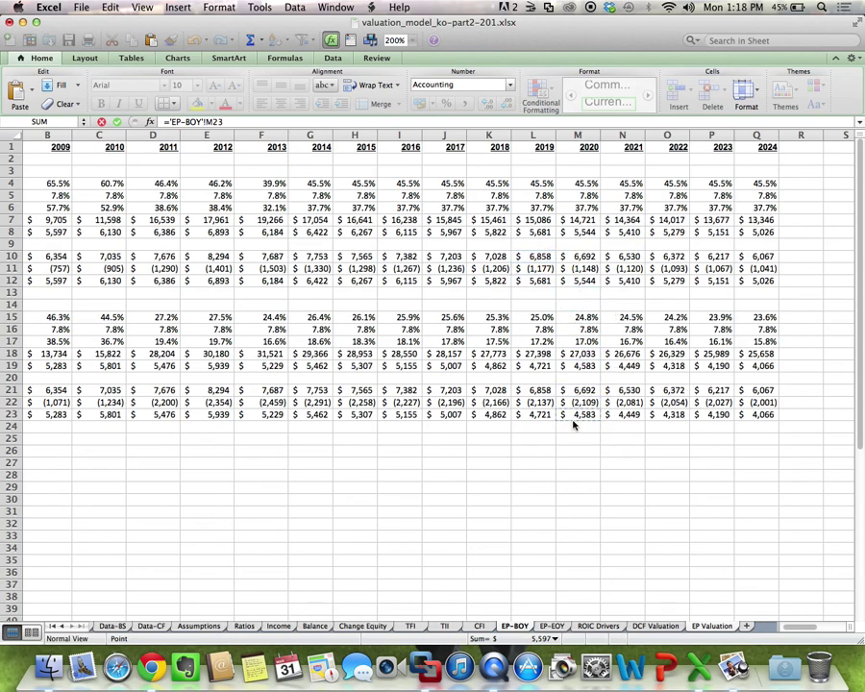
key(Return)
Step: Link B9–B11 to the 2021–2023 economic profits in EP-BOY N23:P23
text(=)
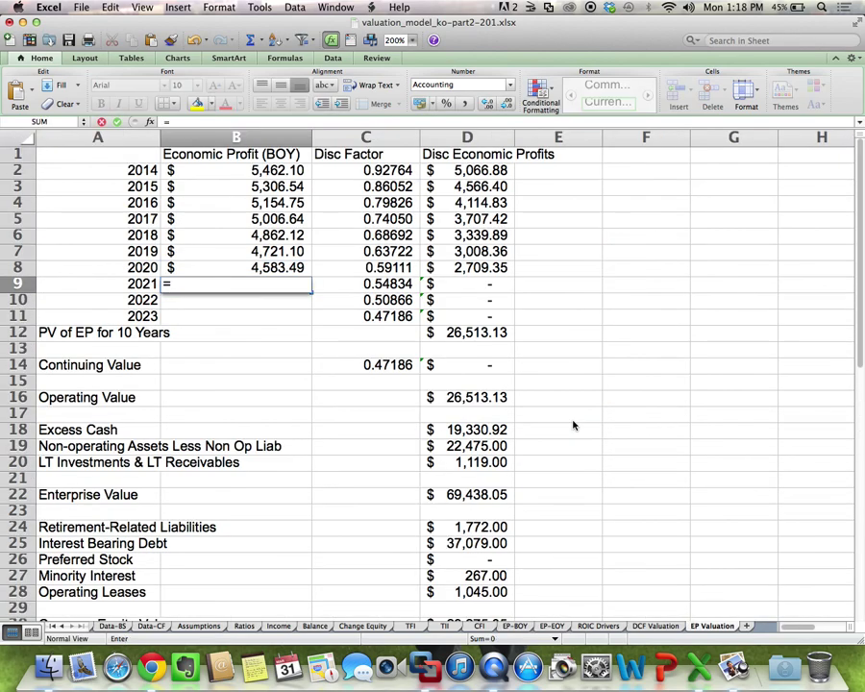
click(521, 627)
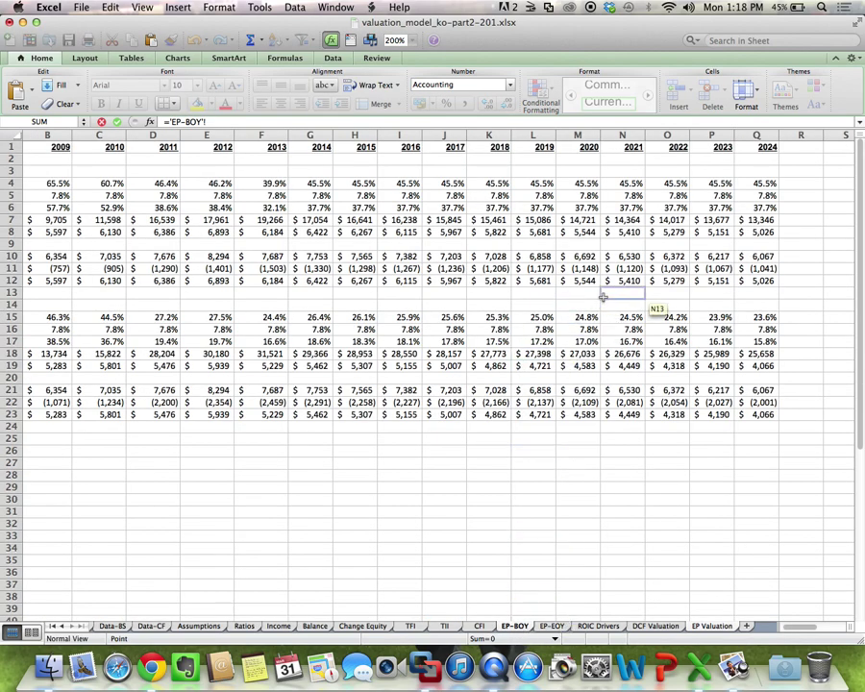
click(634, 412)
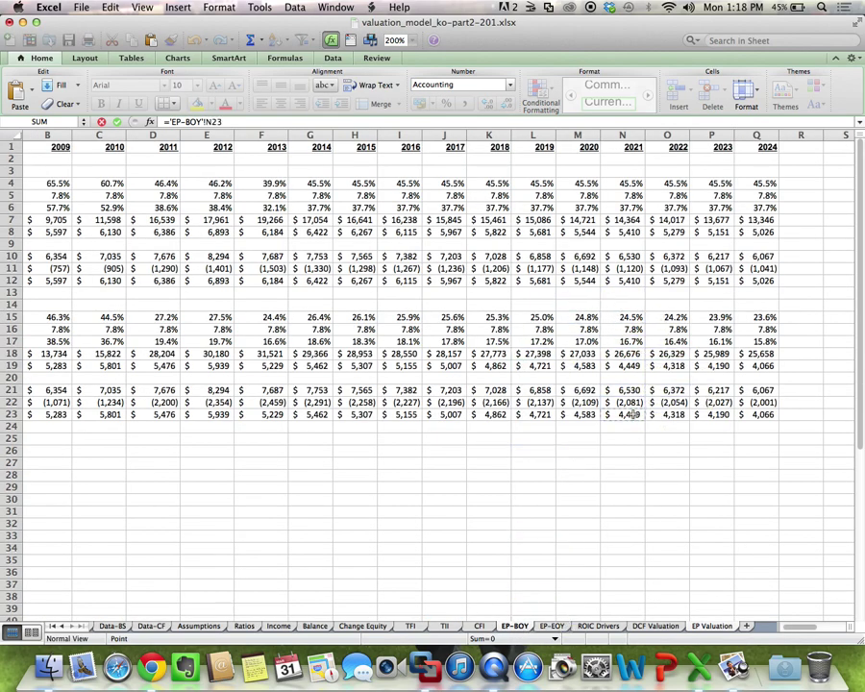
key(Return)
text(=)
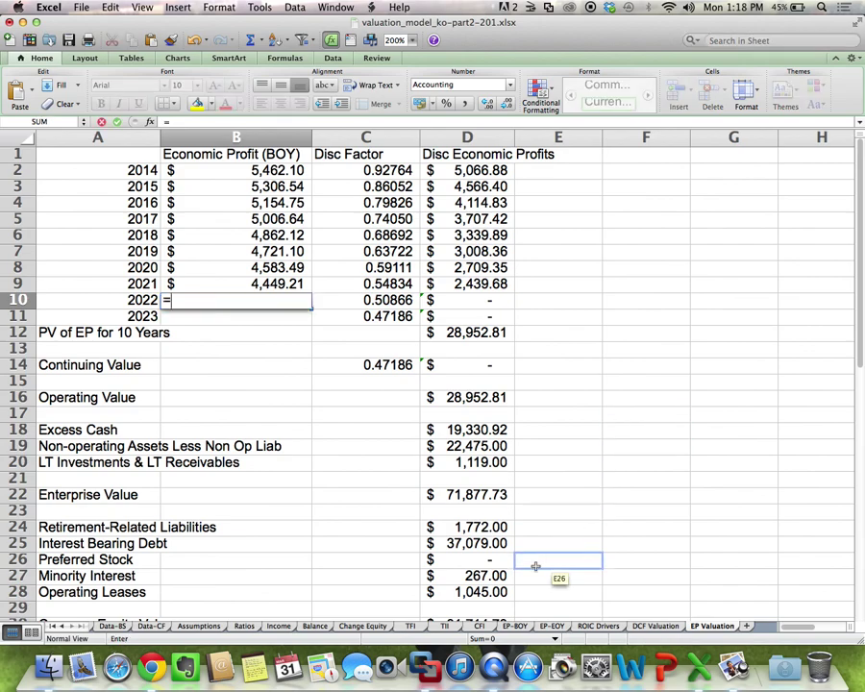
click(514, 625)
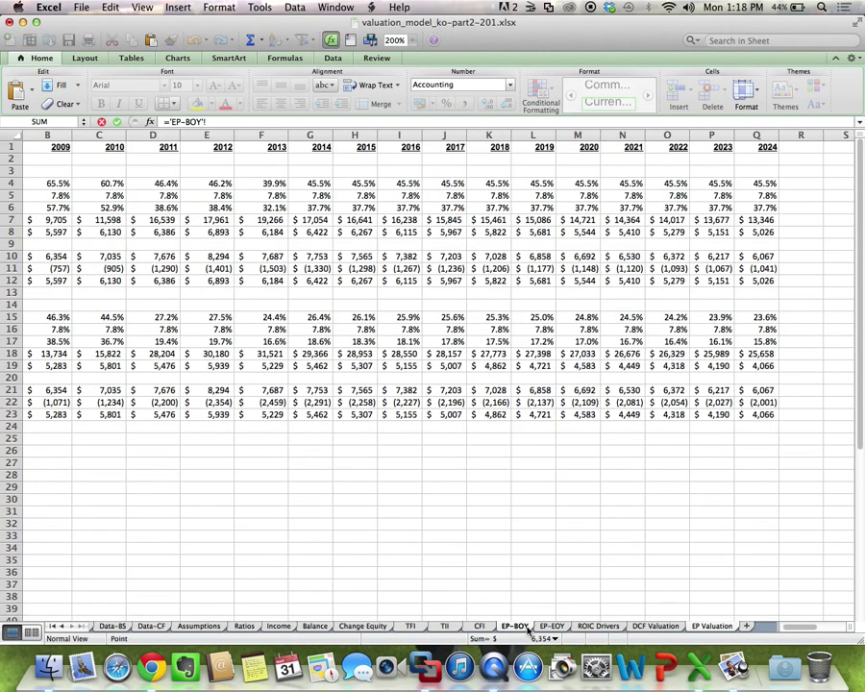
click(666, 414)
key(Return)
text(=)
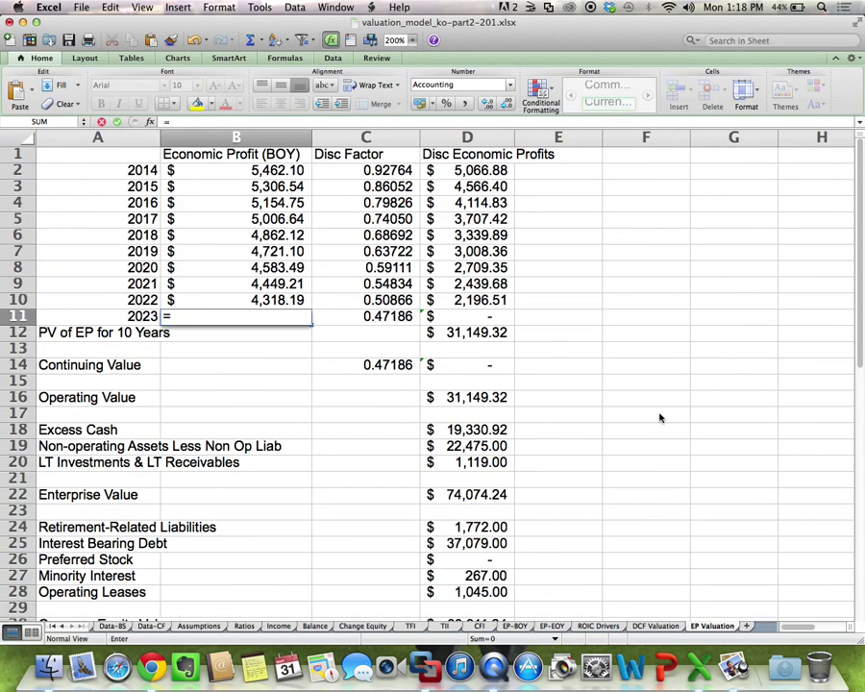
click(514, 625)
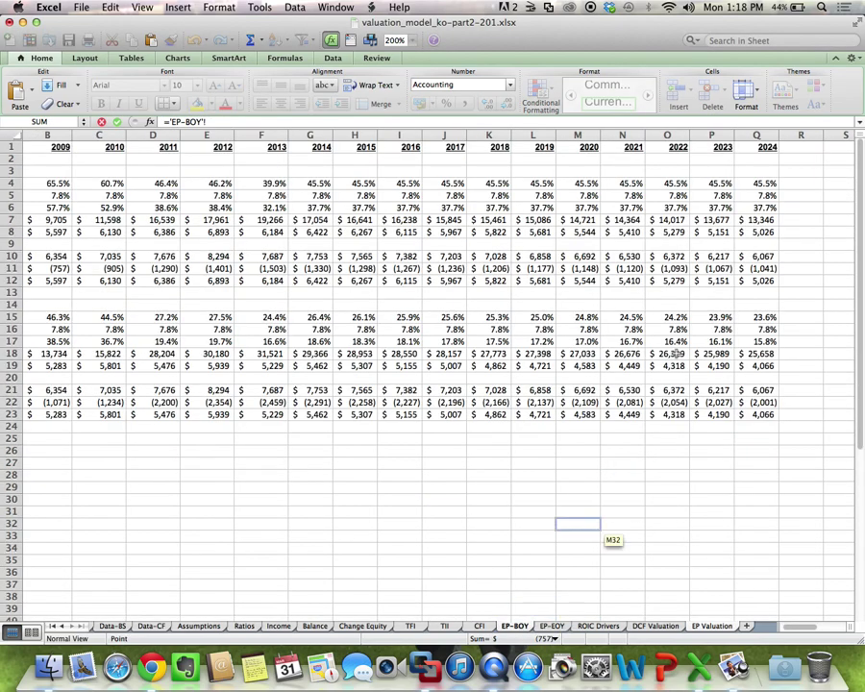
click(713, 415)
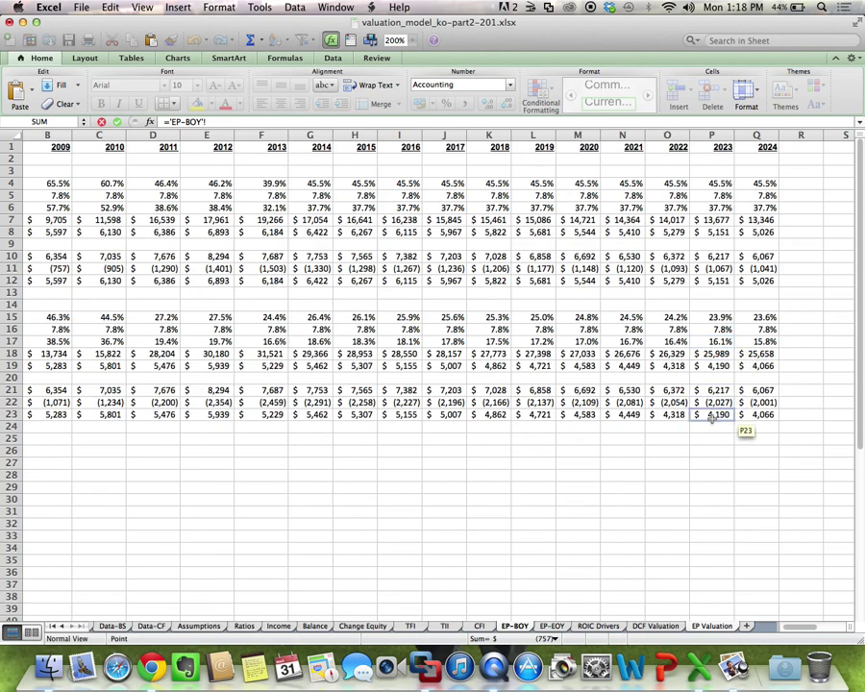
key(Return)
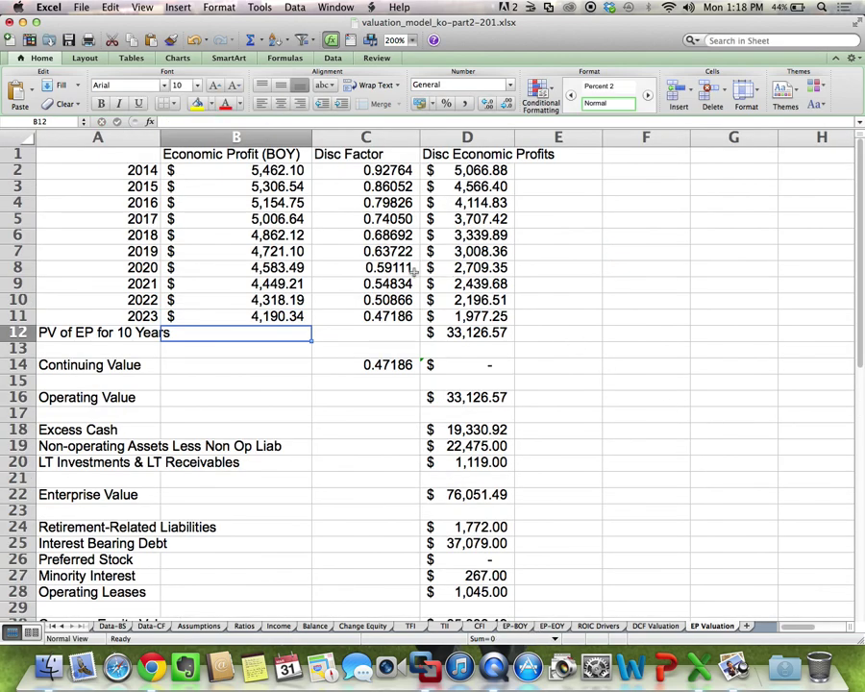
click(280, 170)
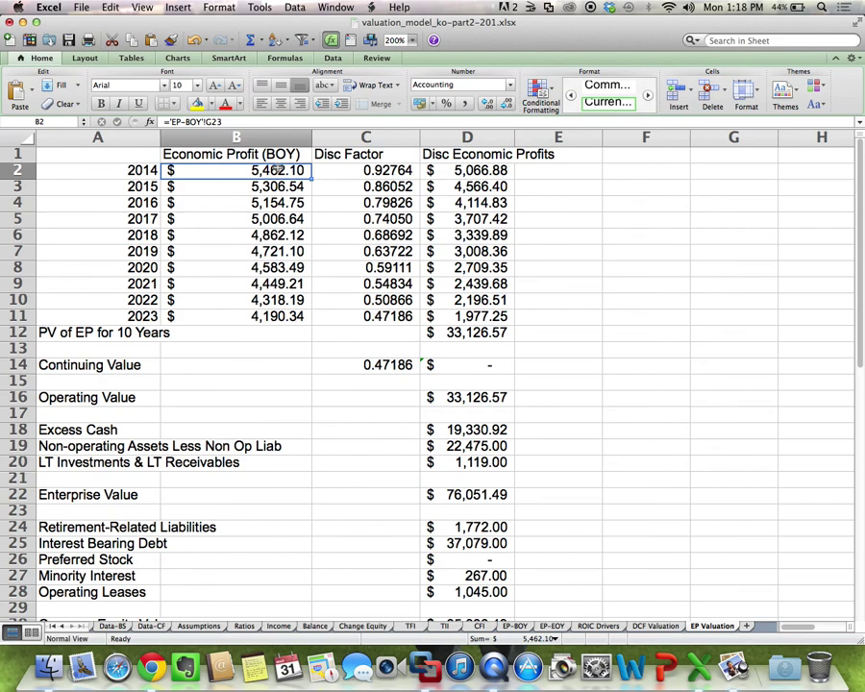
key(Up)
key(Down)
key(Down)
key(Down)
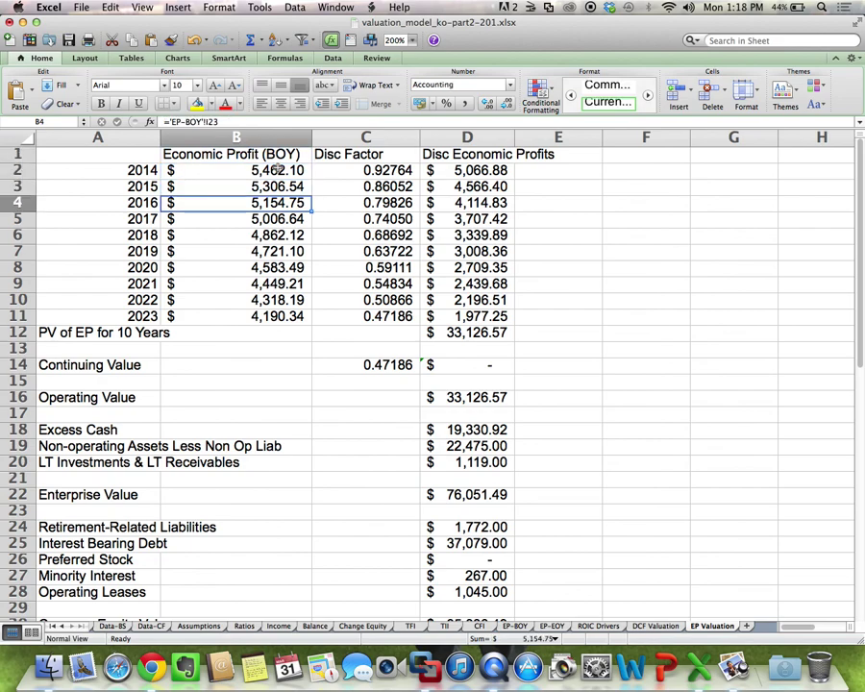
key(Down)
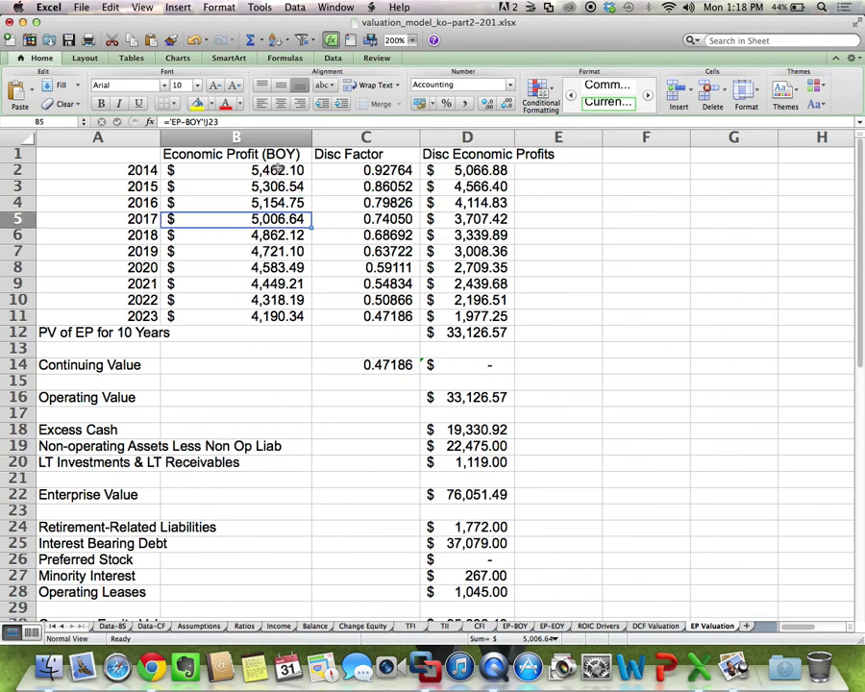
key(Down)
key(Down)
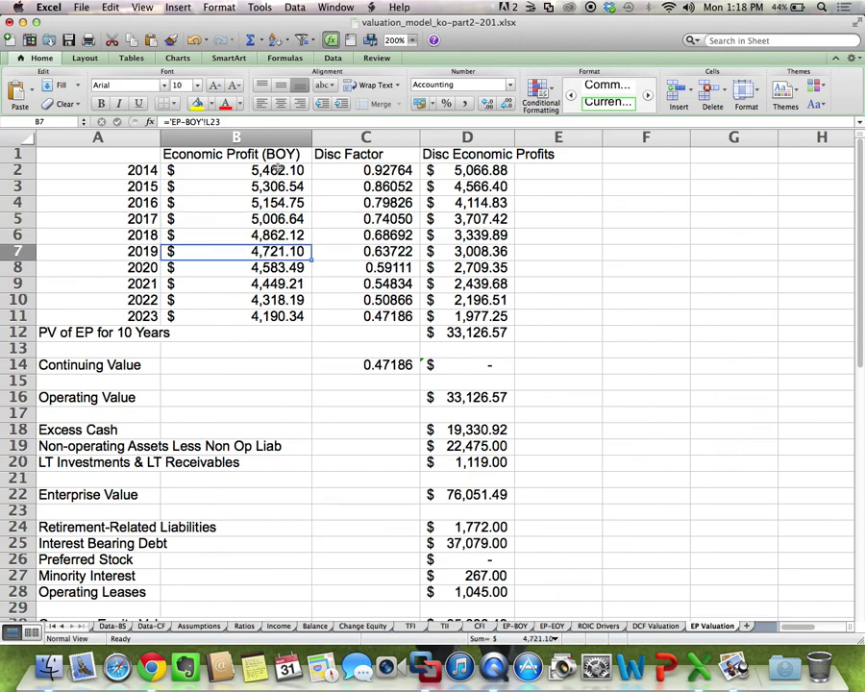
key(Down)
key(Down)
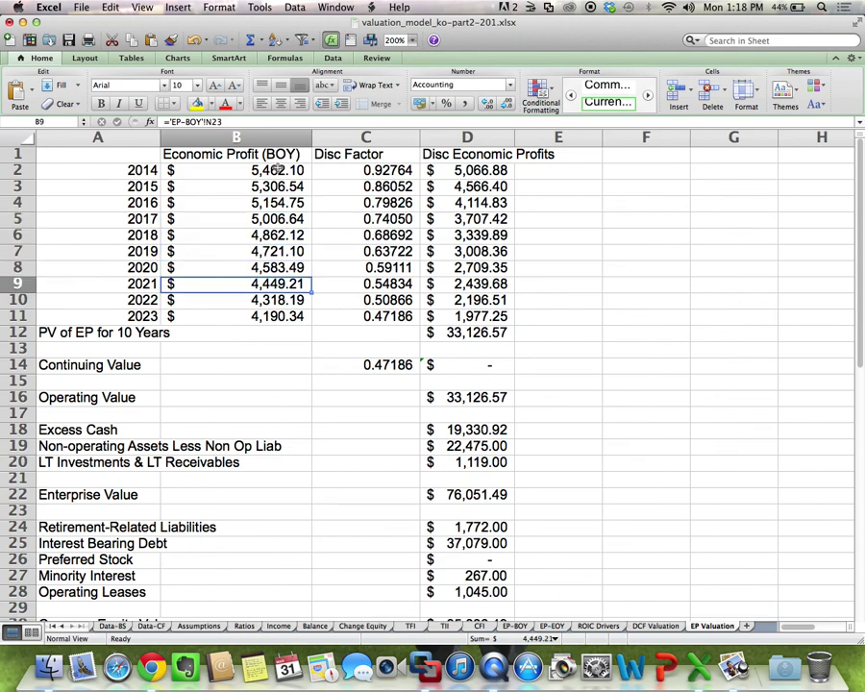
key(Down)
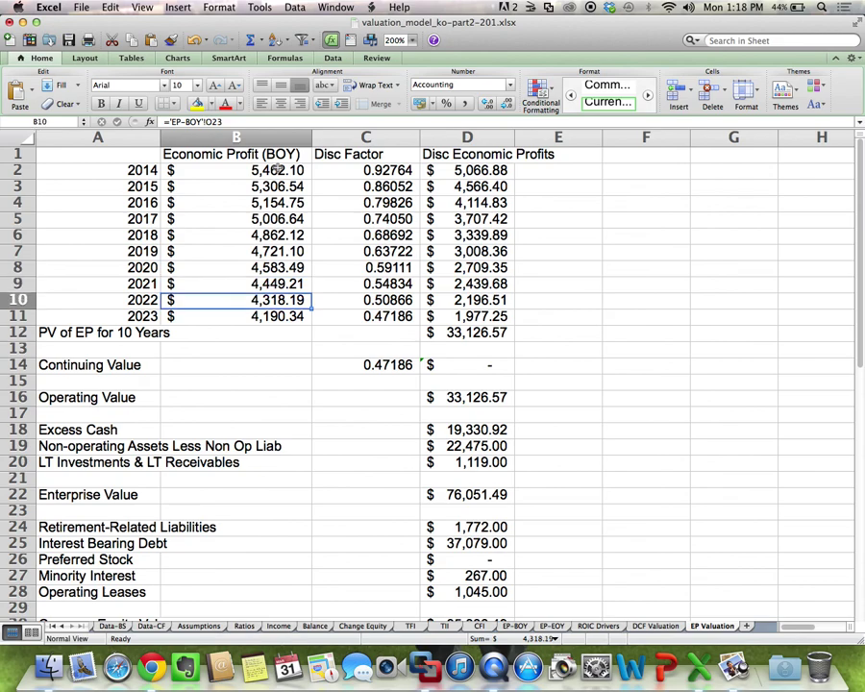
key(Down)
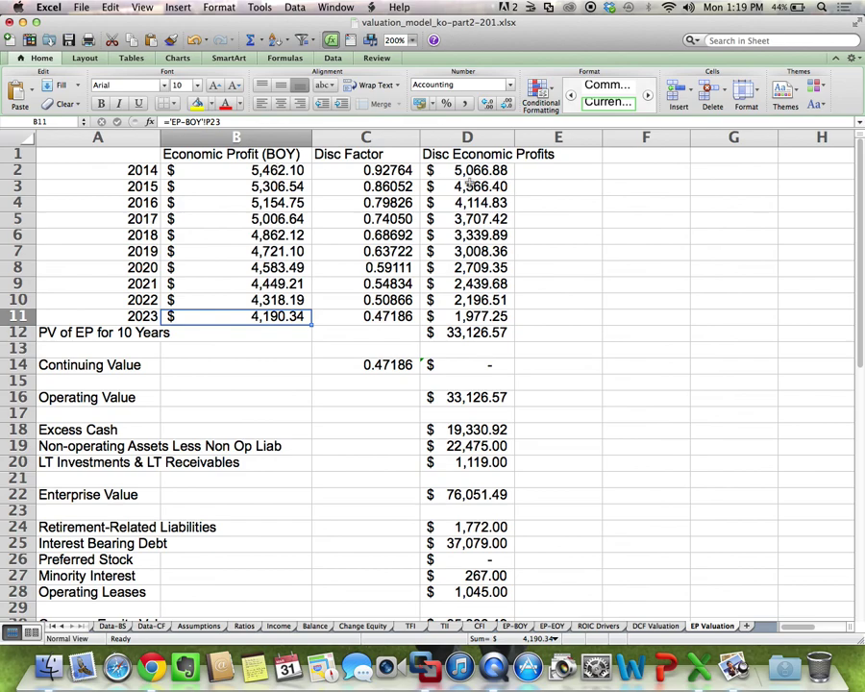
click(495, 334)
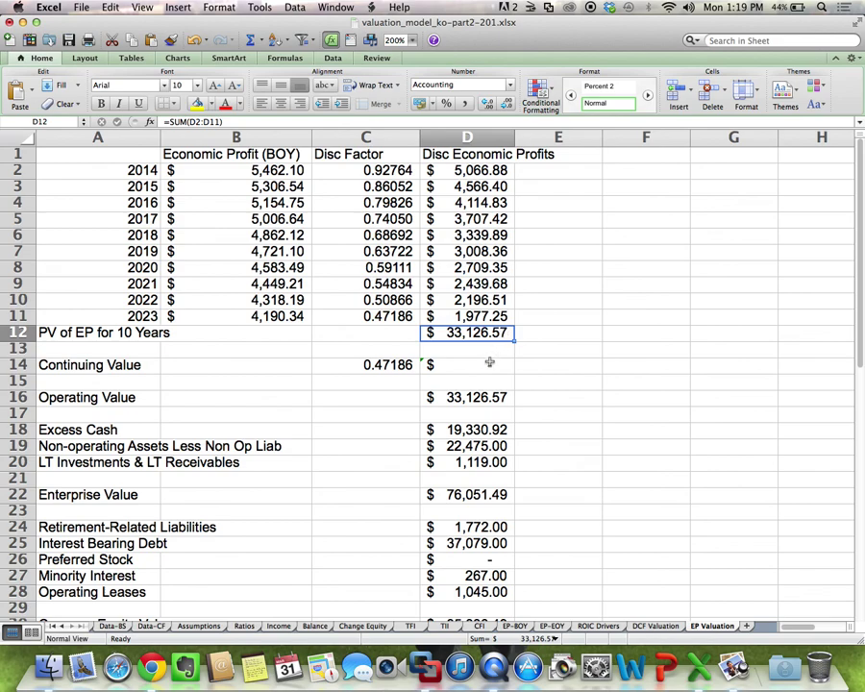
click(489, 363)
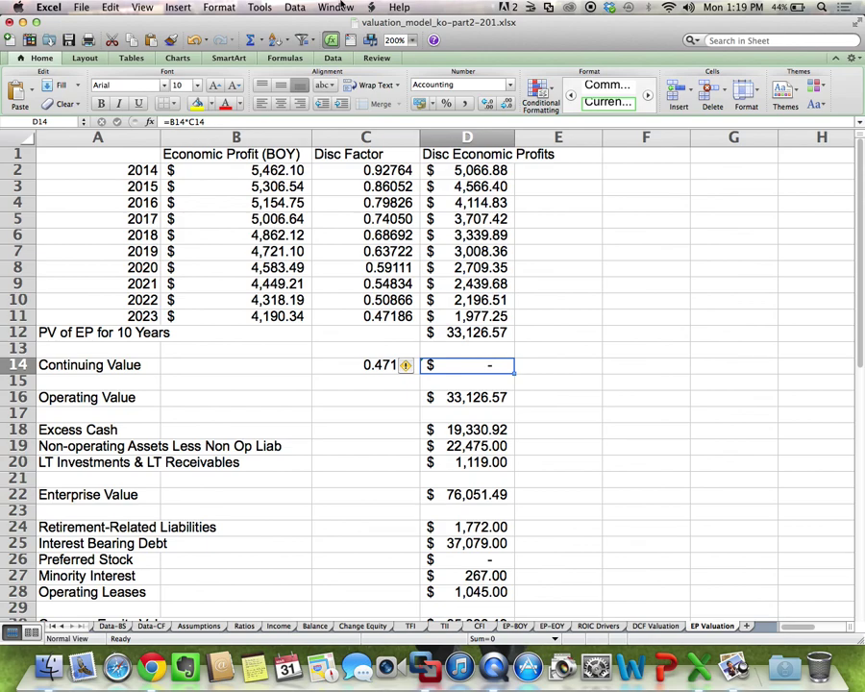
click(735, 668)
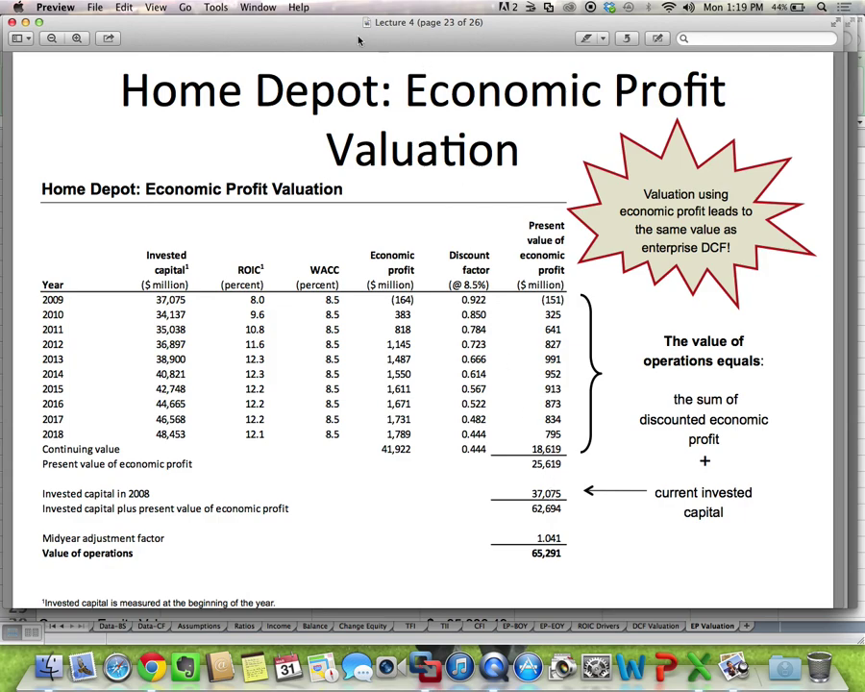
key(super+Tab)
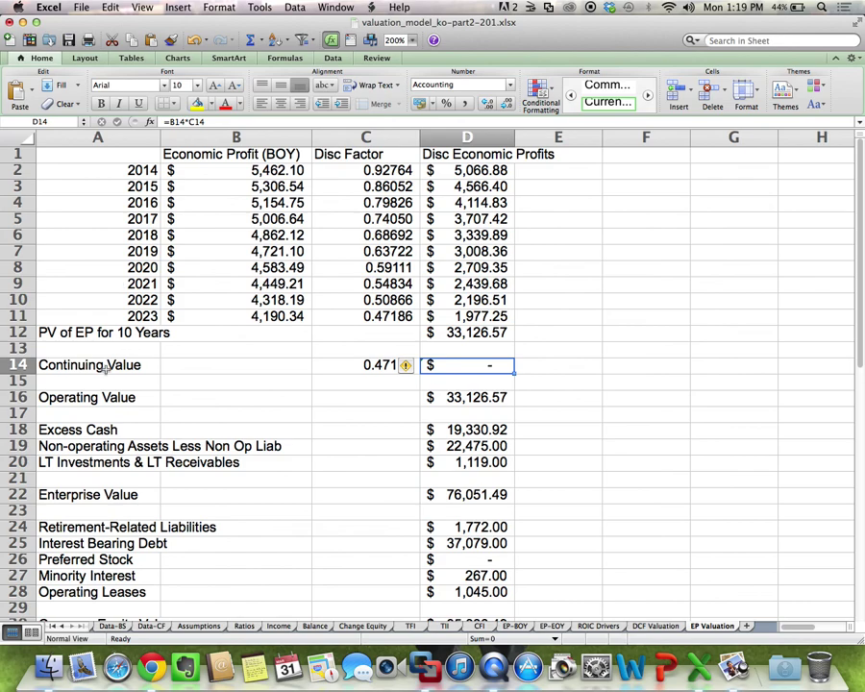
Step: Add a Starting Invested Capital label in A15
click(94, 381)
text(St)
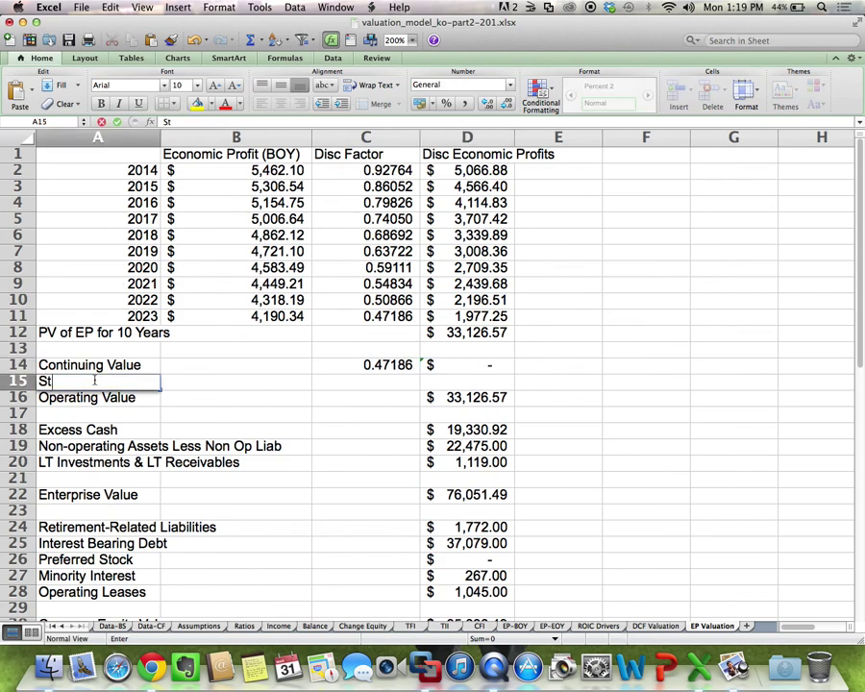
text(arting Investe)
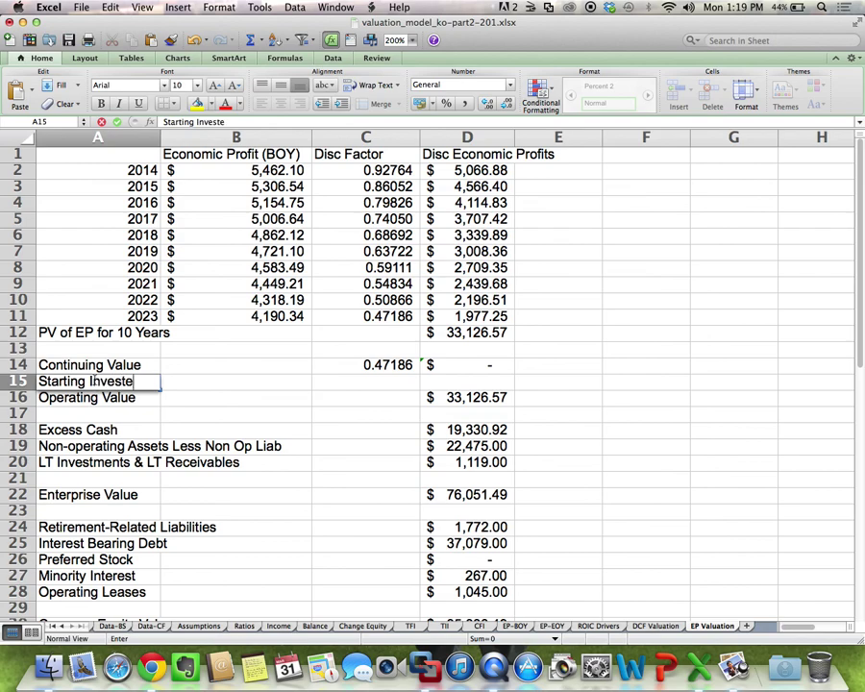
text(d Capi)
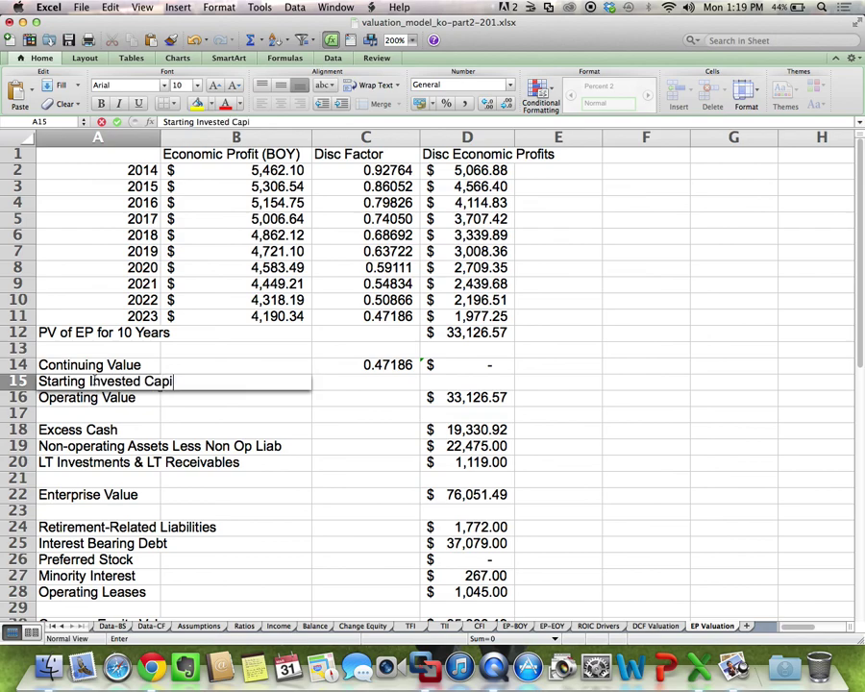
text(tal)
key(Return)
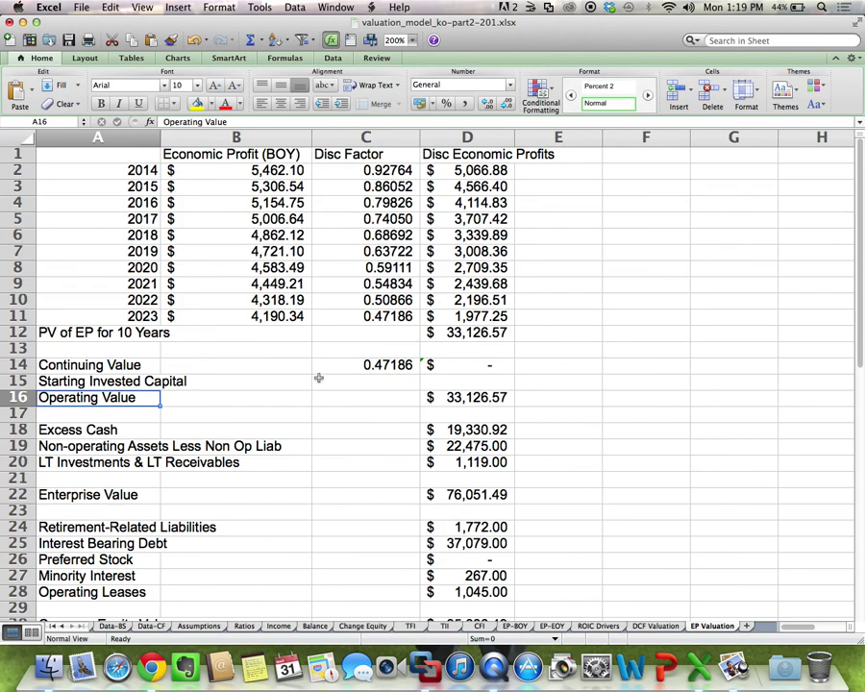
Step: Link D15 to the 2013 invested capital in TFI!G7, formatted as Accounting ($29,366.08)
click(473, 380)
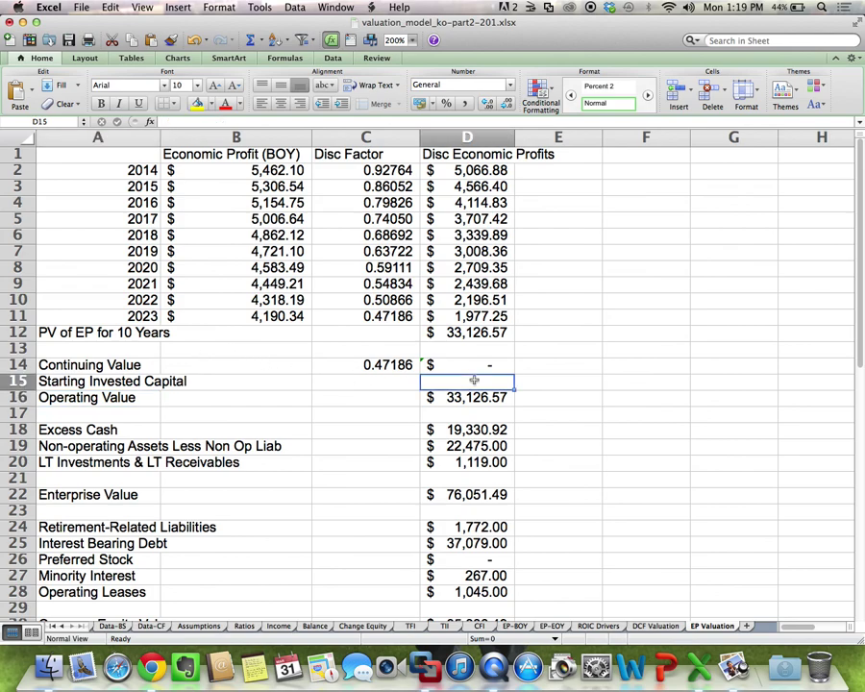
text(=)
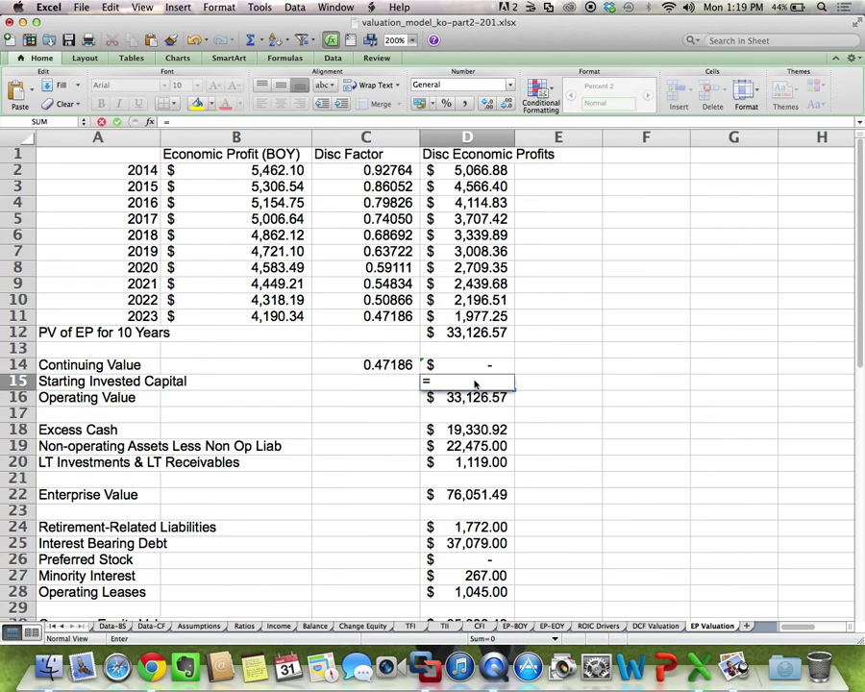
click(411, 626)
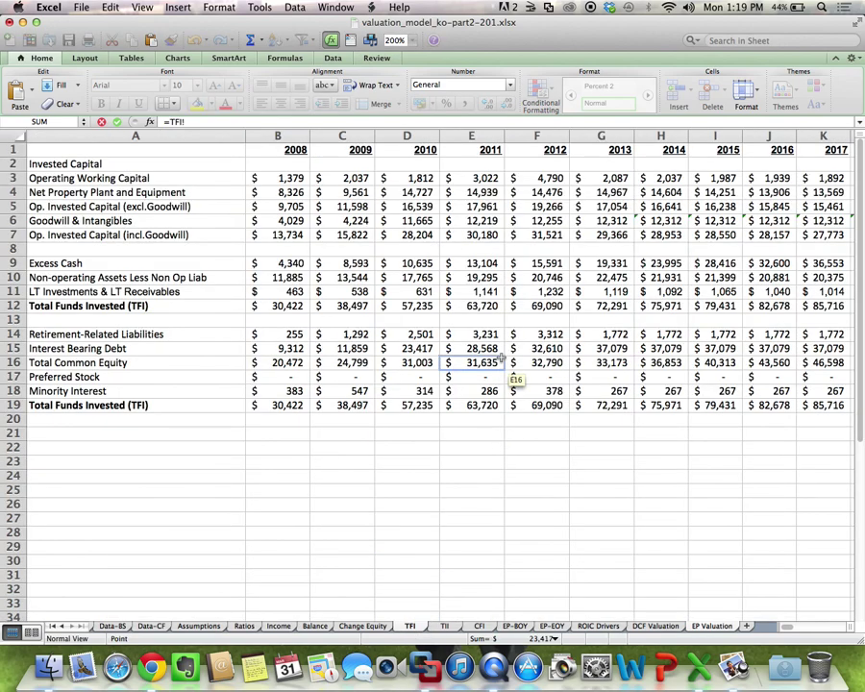
click(611, 234)
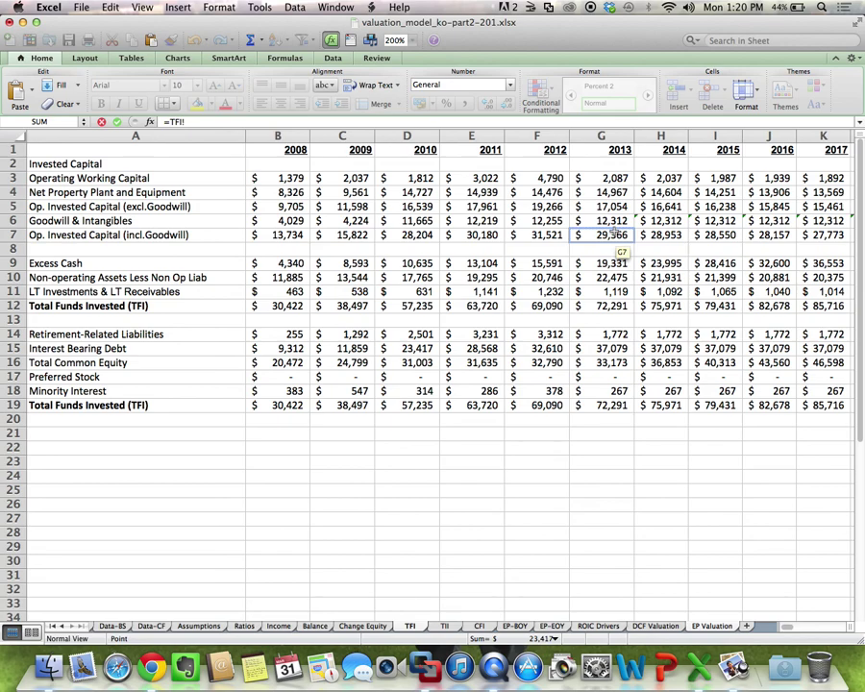
click(612, 234)
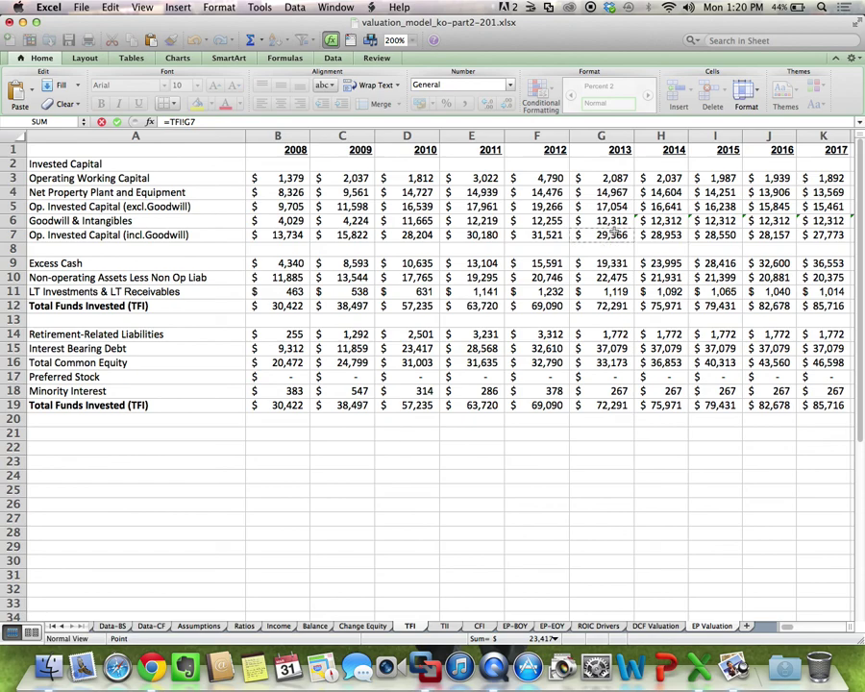
key(Return)
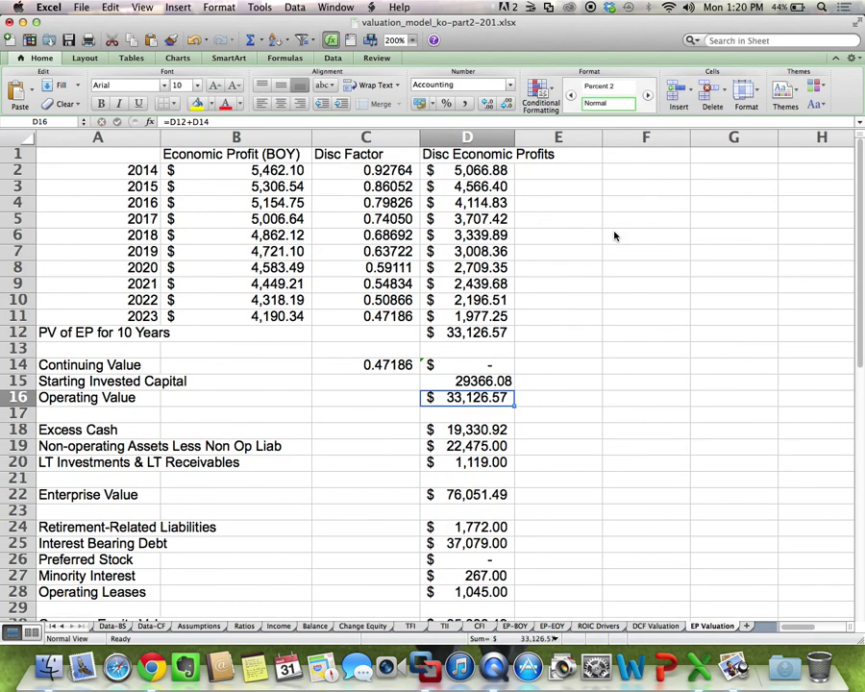
key(Up)
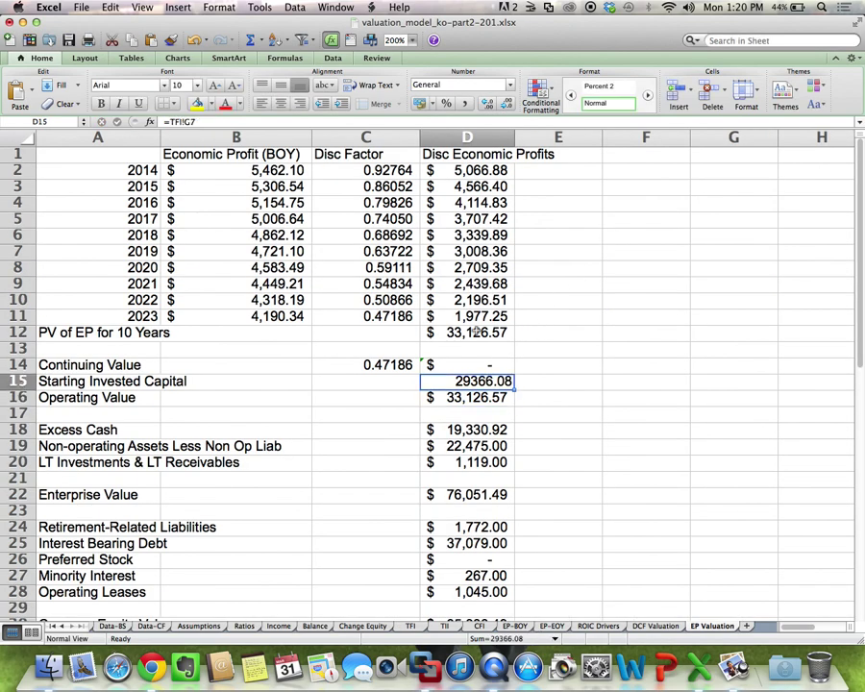
click(421, 104)
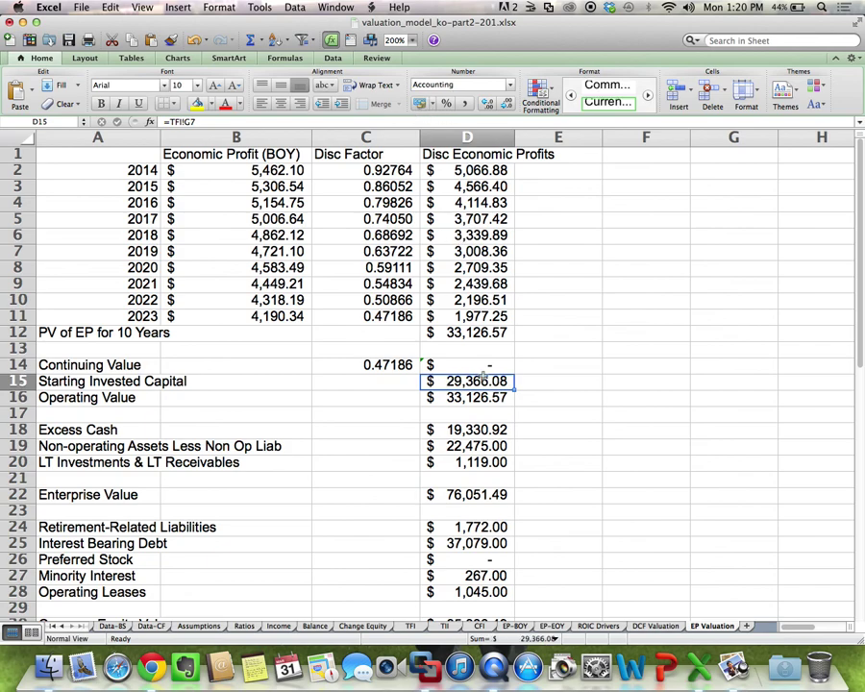
click(472, 402)
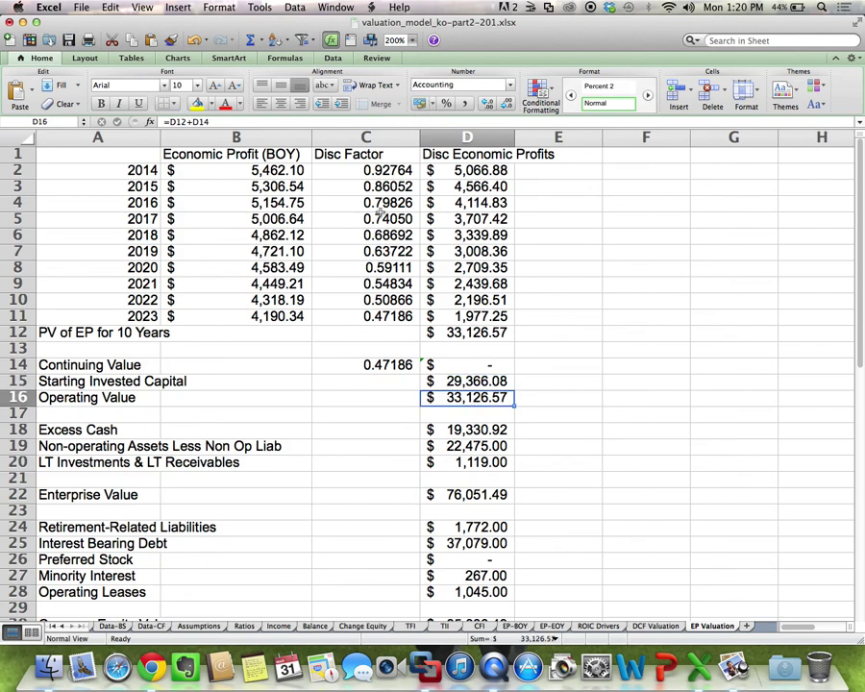
Step: Set Operating Value in D16 to the AutoSum of D12:D15, giving $62,492.65
click(249, 41)
click(470, 334)
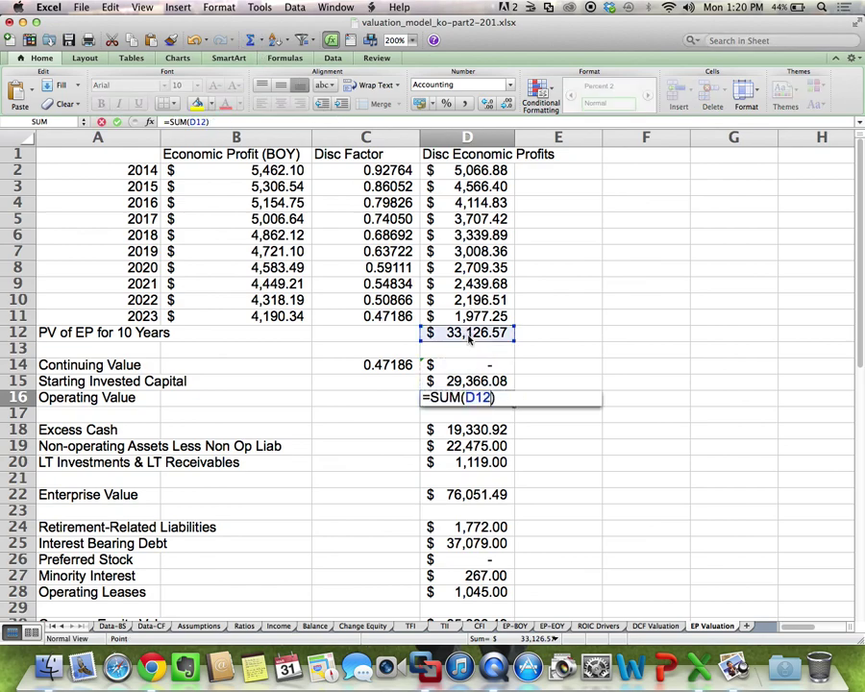
drag(470, 337, 477, 382)
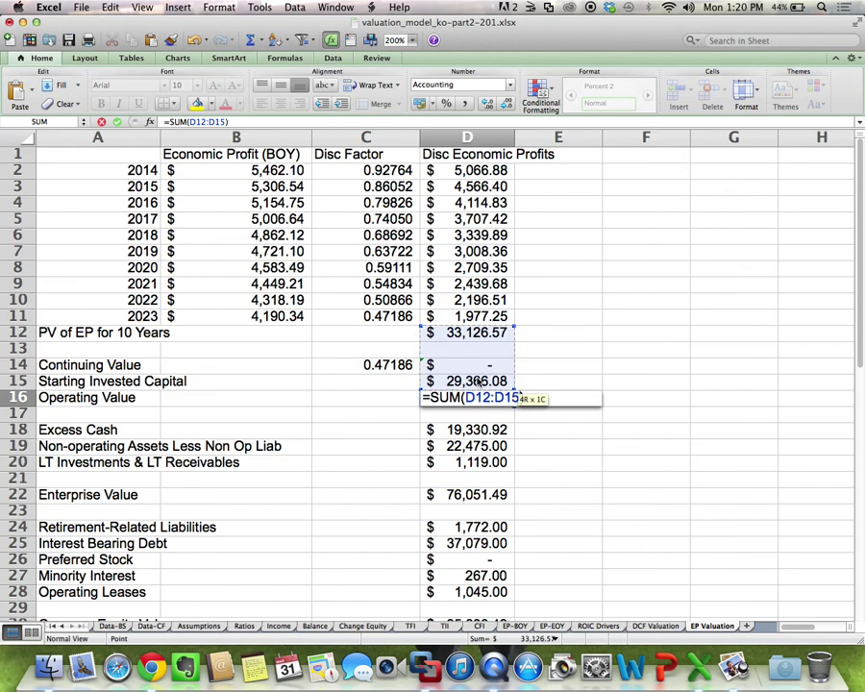
key(Return)
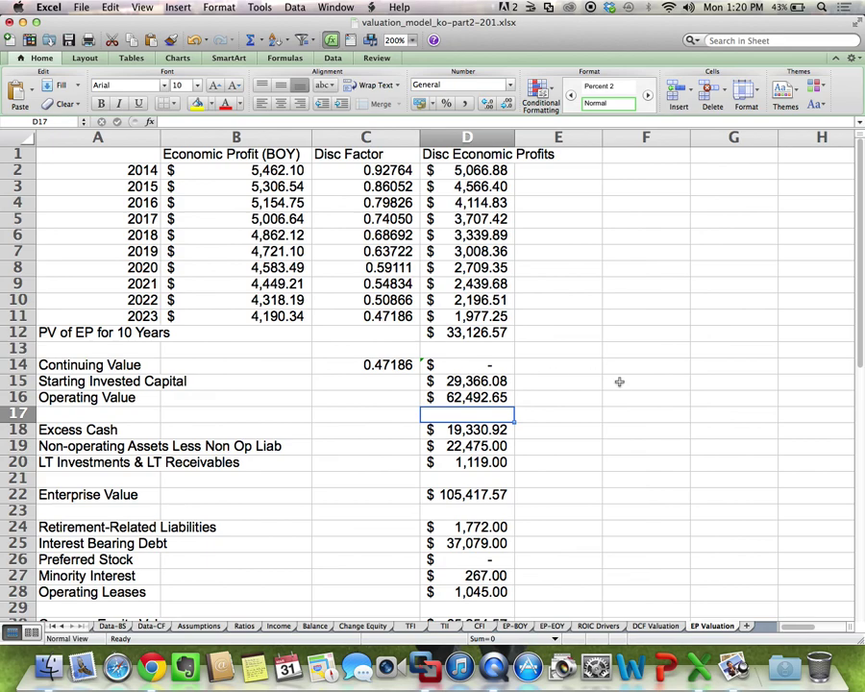
click(591, 359)
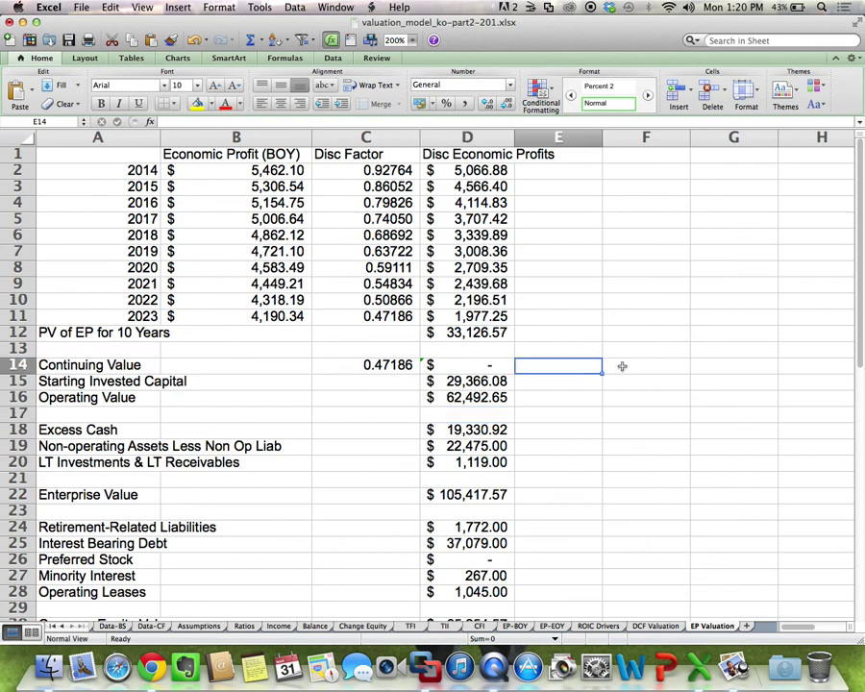
Step: Add a DCF Valuation label in F15 and link F16 to the DCF sheet's D16 (102,459.02)
click(615, 379)
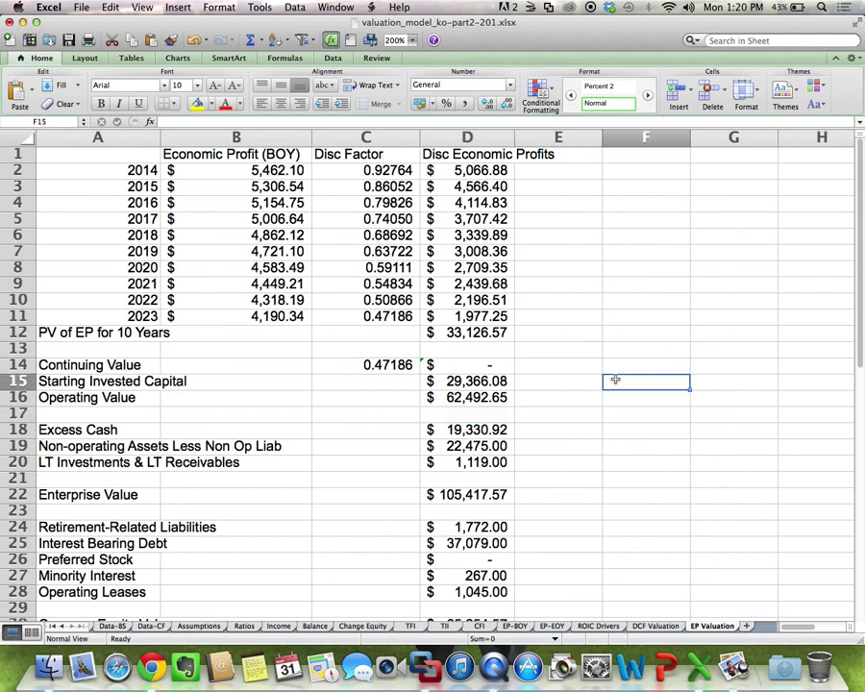
text(DCF)
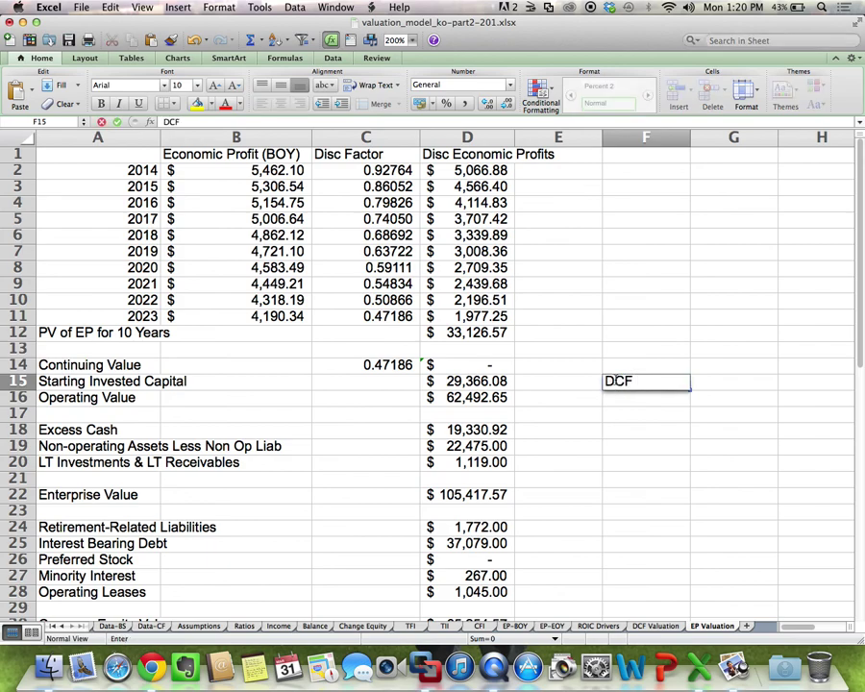
text( Valuation)
key(Return)
text(=)
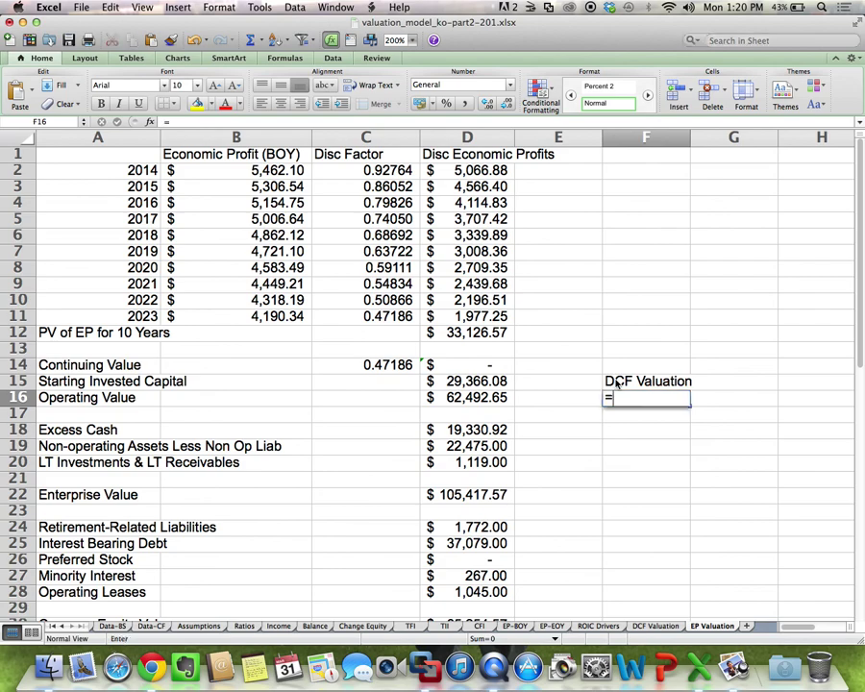
click(654, 626)
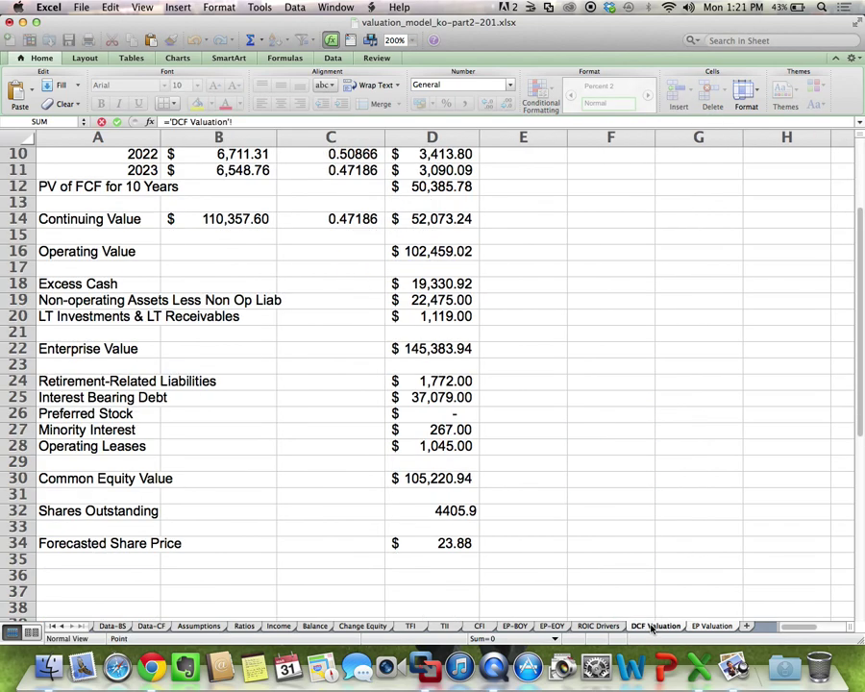
click(450, 254)
key(Return)
key(Left)
key(Left)
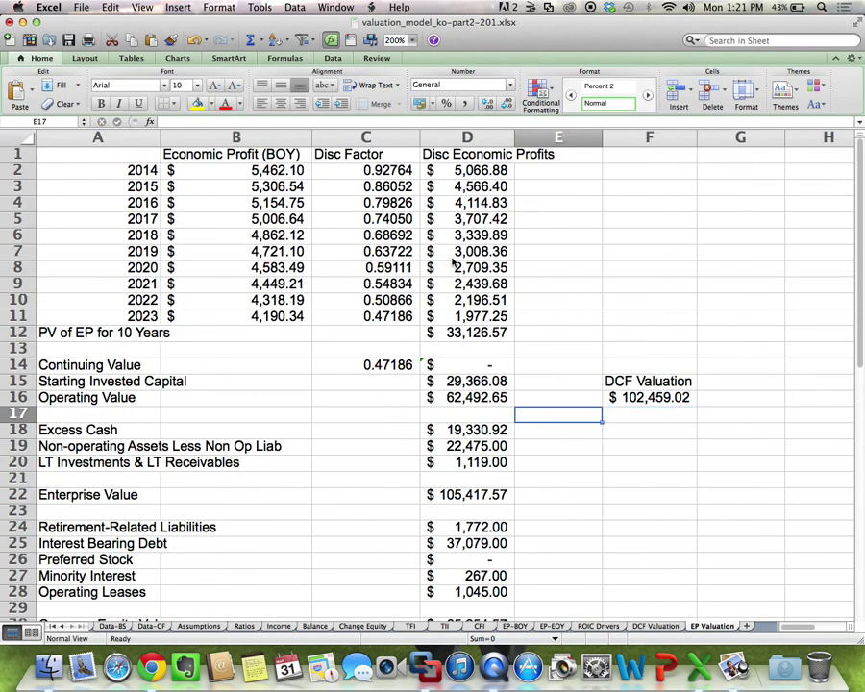
key(Right)
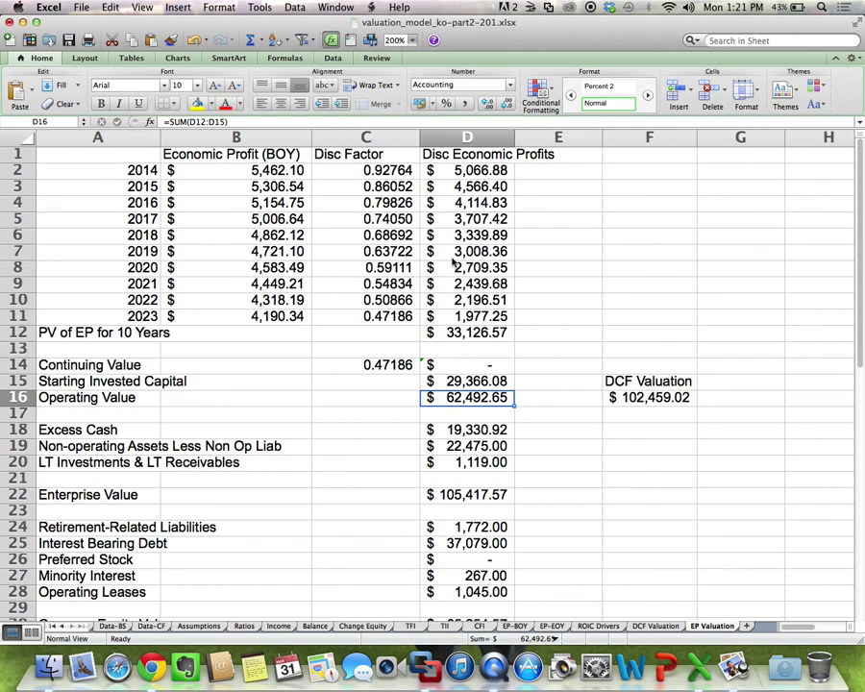
key(Right)
key(Right)
key(Right)
Step: Add a Diff label in G15 with =F16-D16 below it, showing $39,966.37
key(Up)
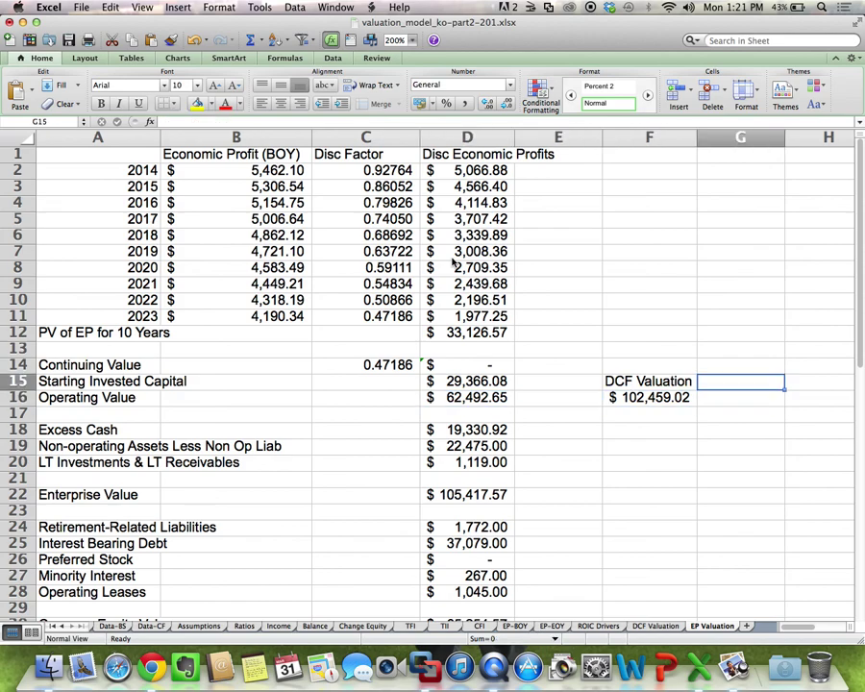
text(Diff)
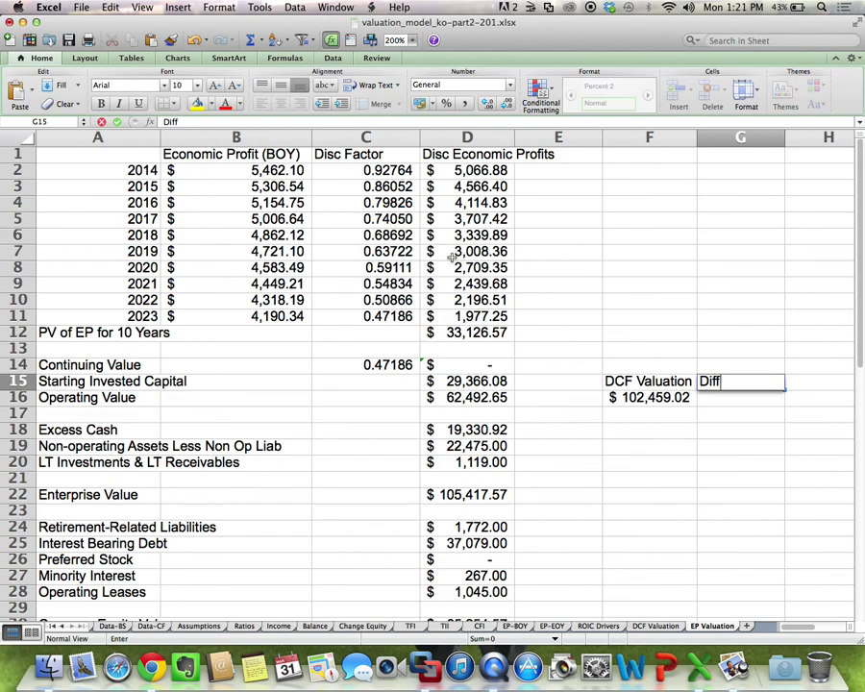
key(Return)
text(=)
key(Left)
text(-)
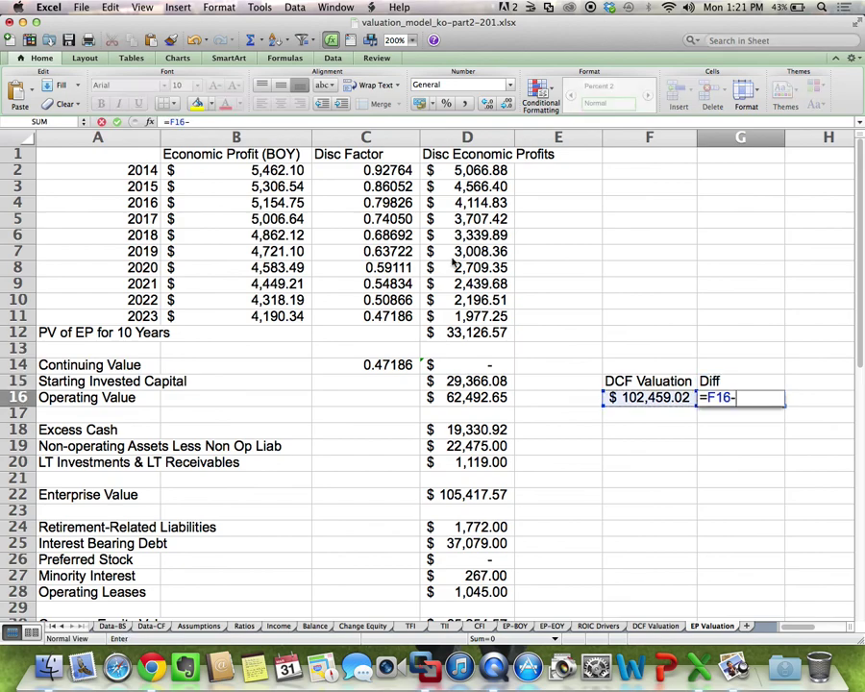
key(Left)
key(Left)
key(Left)
key(Return)
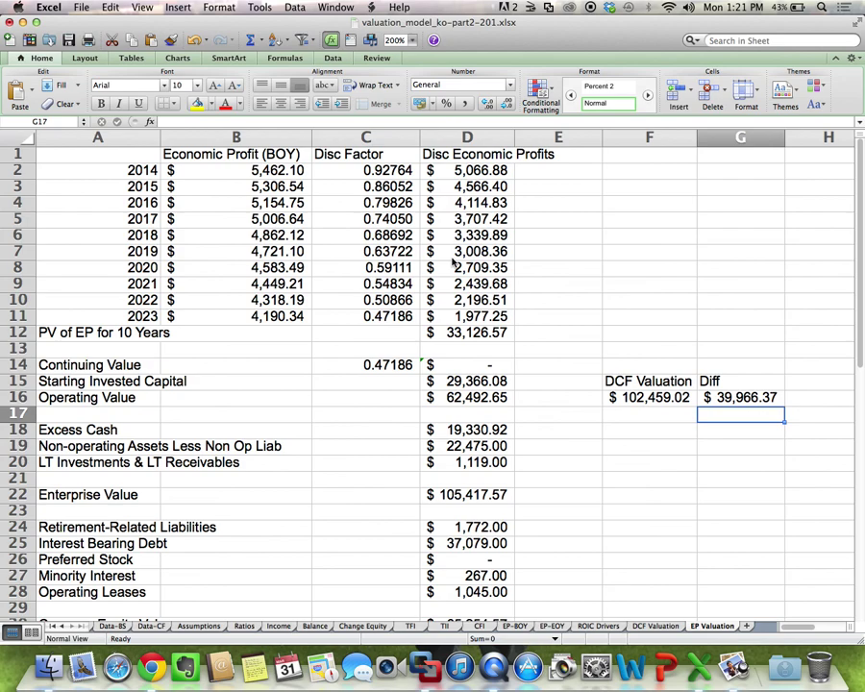
click(759, 396)
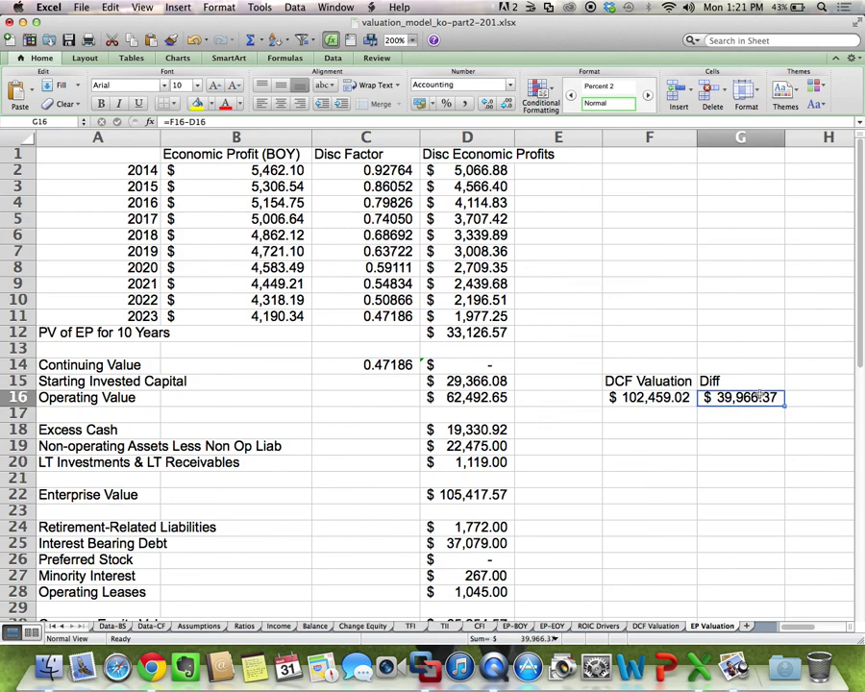
Step: Review the continuing value cells D14 and B14, then return to the lecture slides in Preview
click(458, 367)
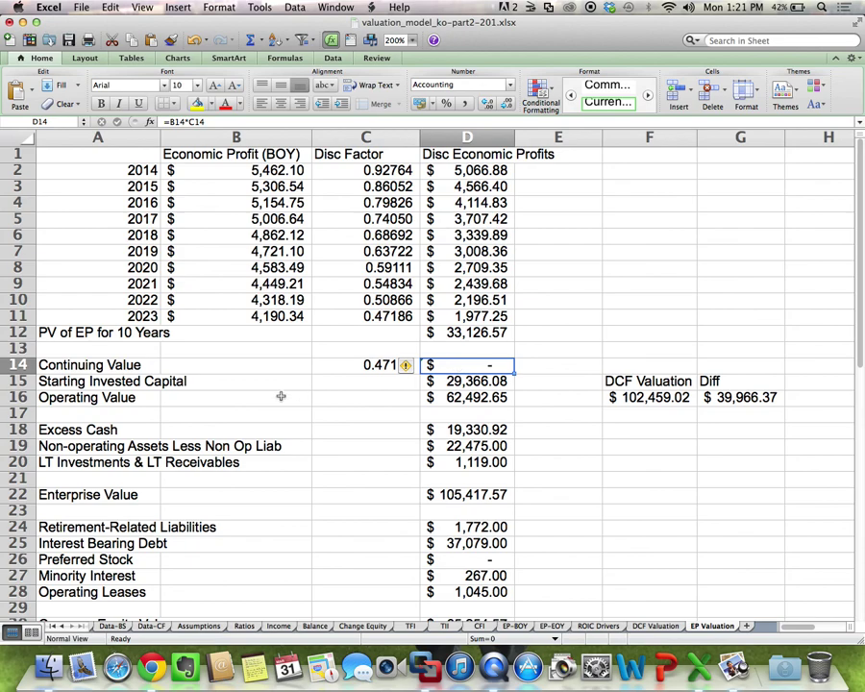
click(281, 351)
click(269, 366)
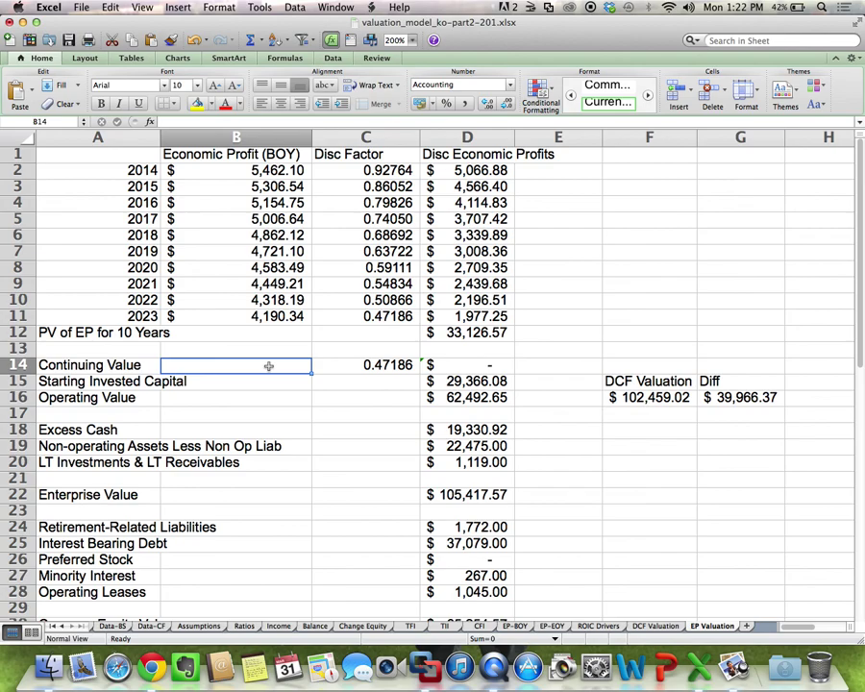
key(super+Tab)
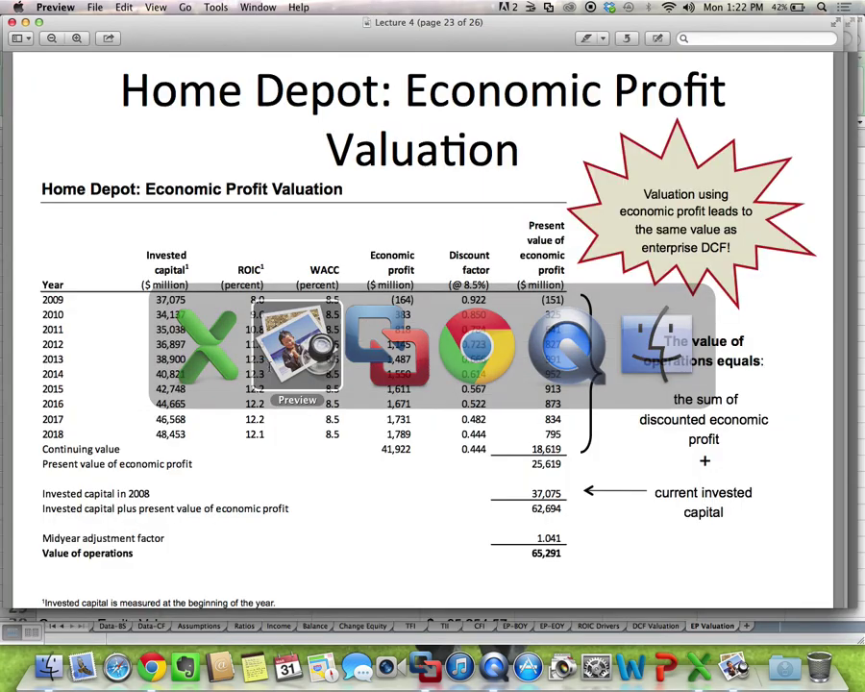
Step: Find the EP continuing-value formula on page 18 of the Lecture 8 slides, then return to Excel
scroll(268, 366, down, 15)
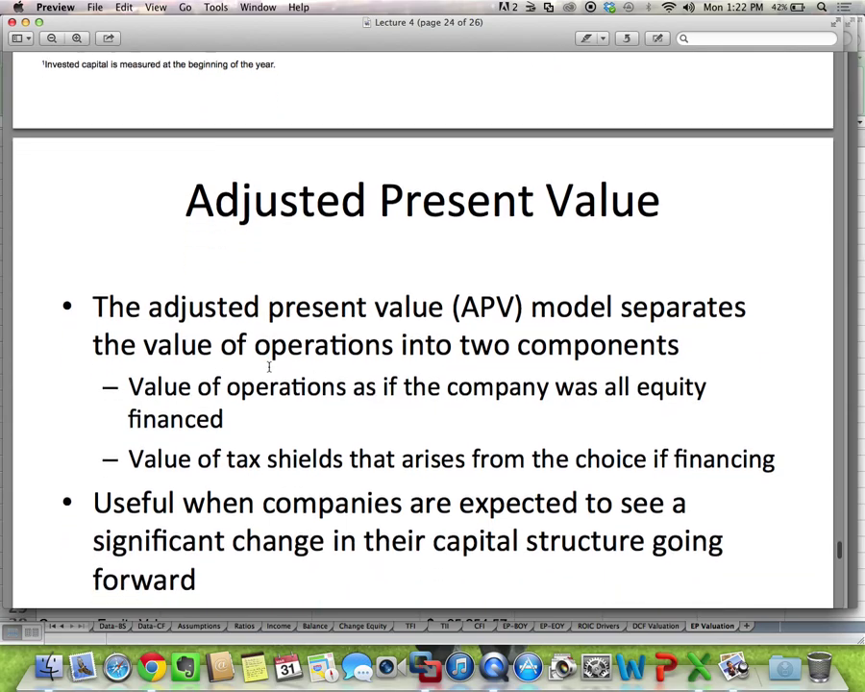
click(271, 6)
click(306, 90)
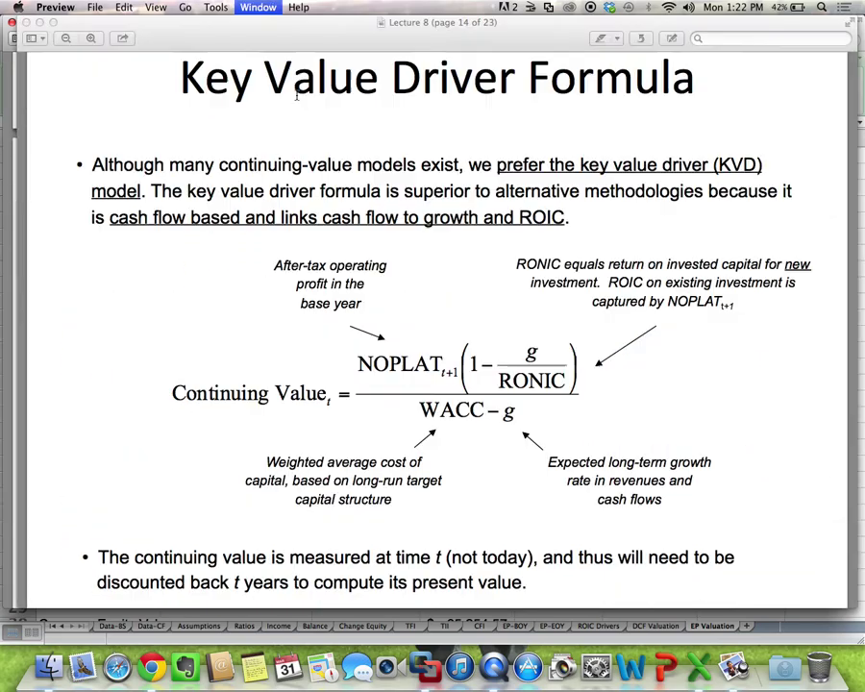
scroll(361, 320, down, 5)
scroll(362, 320, down, 20)
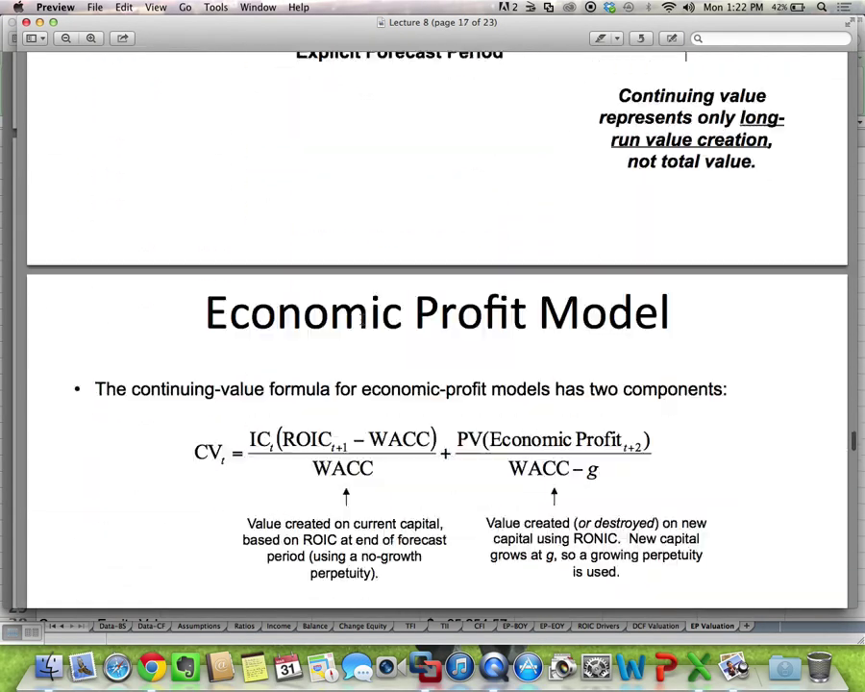
scroll(361, 319, down, 8)
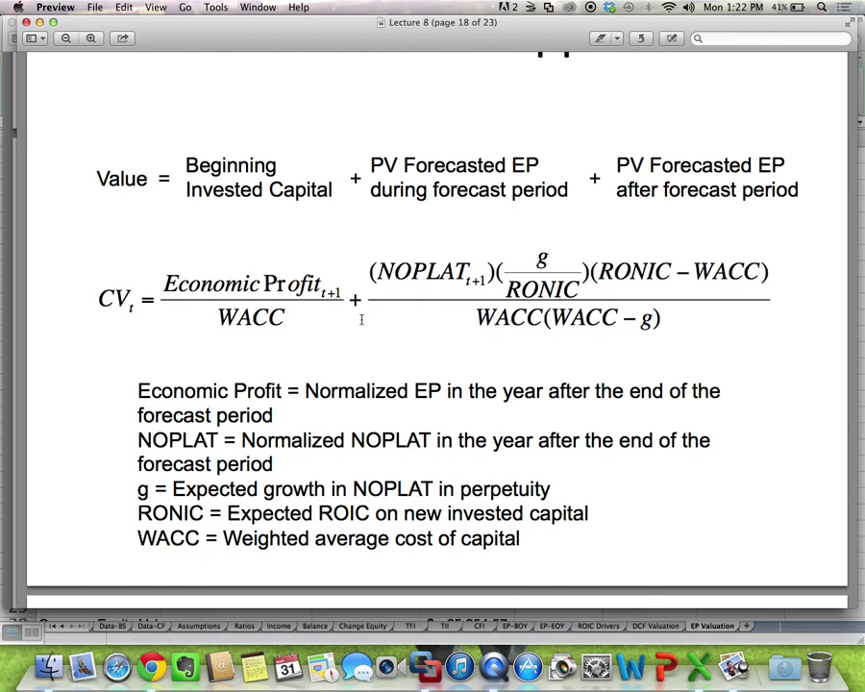
key(super+Tab)
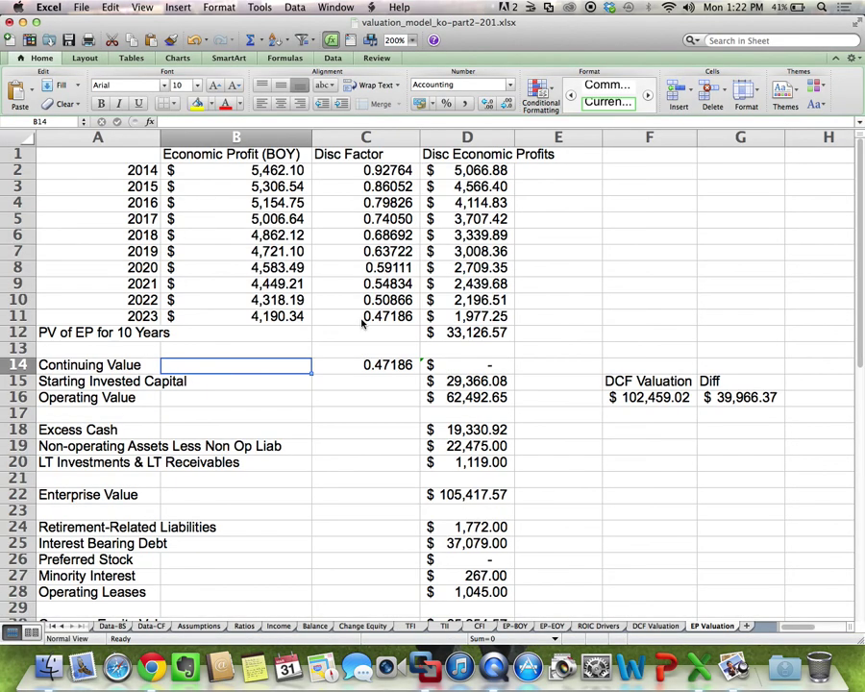
Step: Add the label 'CV EP' in A8 of the Assumptions sheet
click(198, 625)
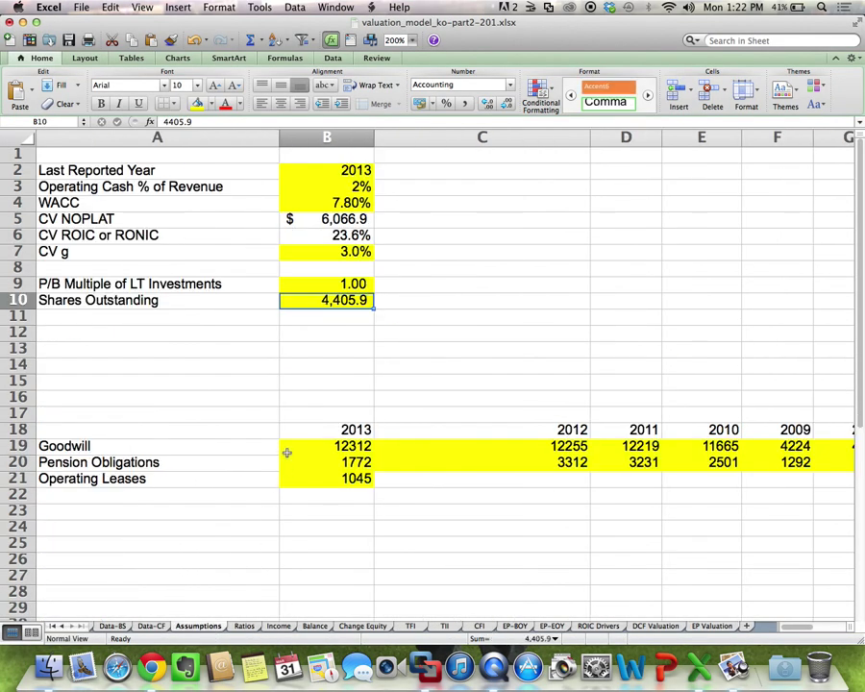
click(109, 266)
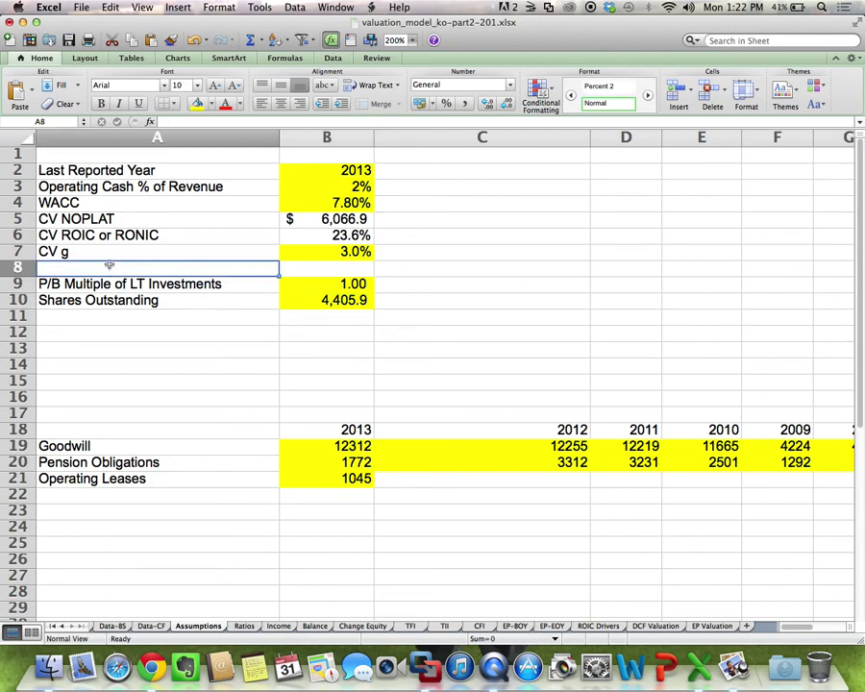
text(CV E)
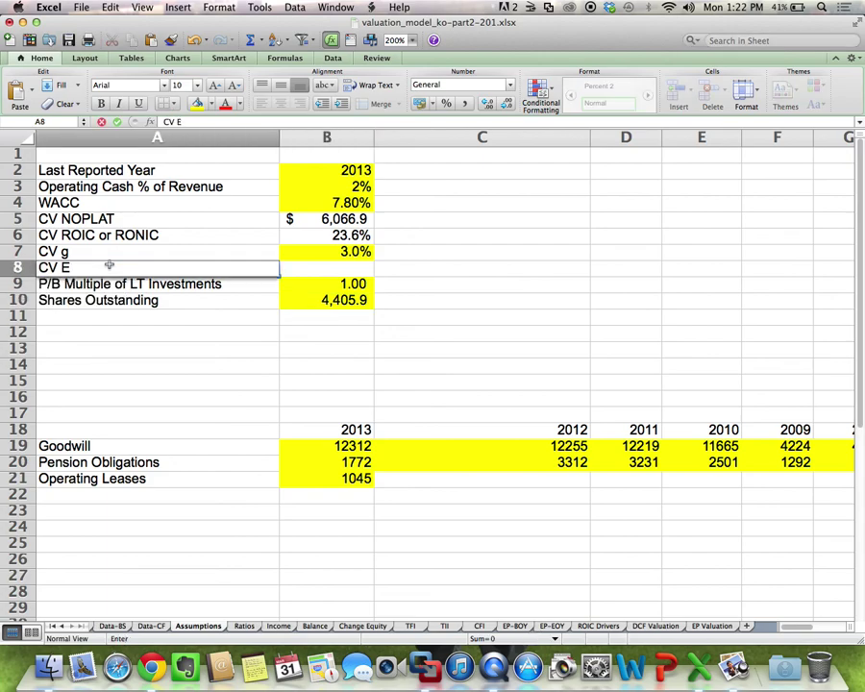
text(P)
key(Return)
Step: Set B8 to ='EP-BOY'!Q23, the 2024 after-goodwill economic profit
click(304, 274)
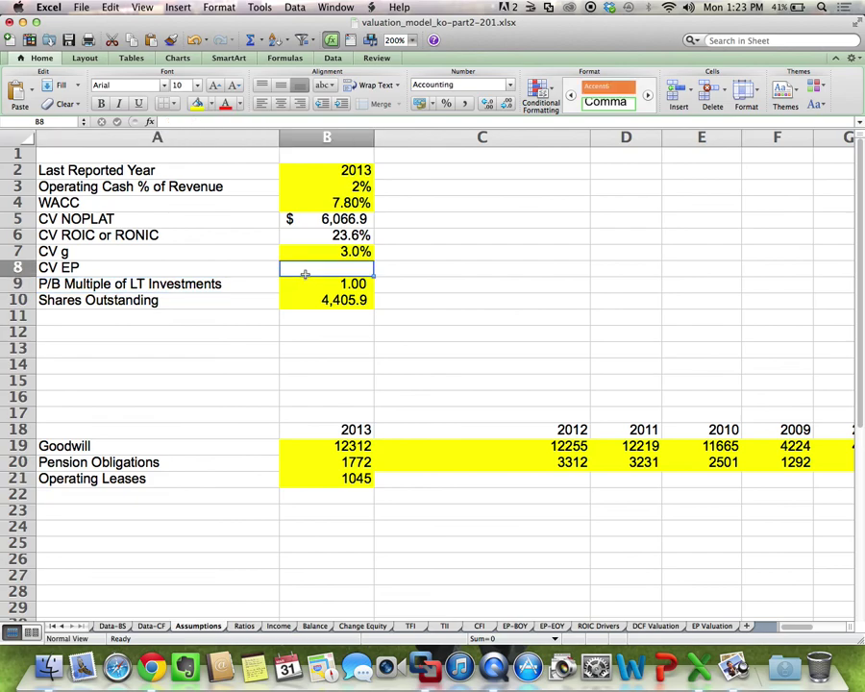
text(=)
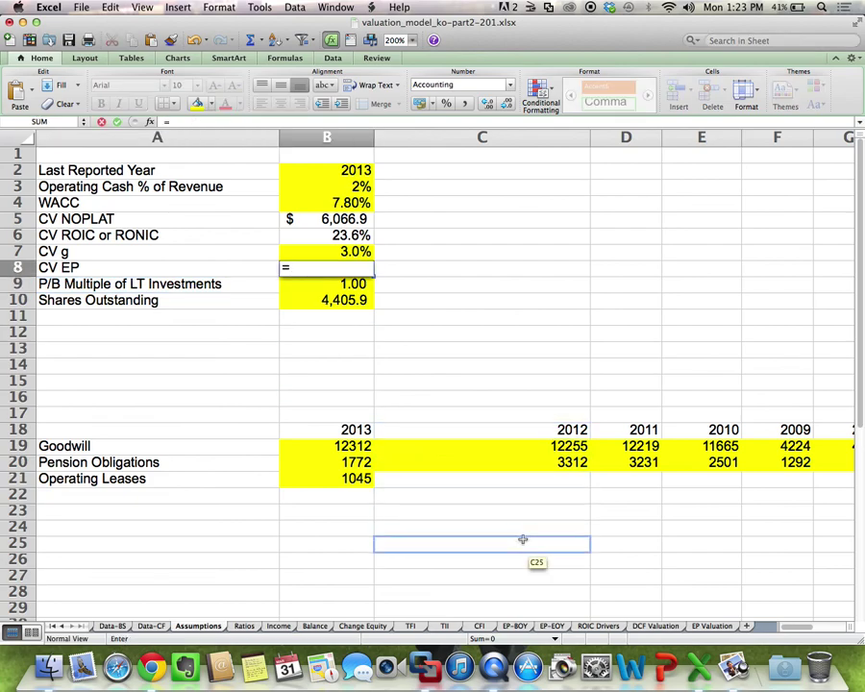
click(514, 625)
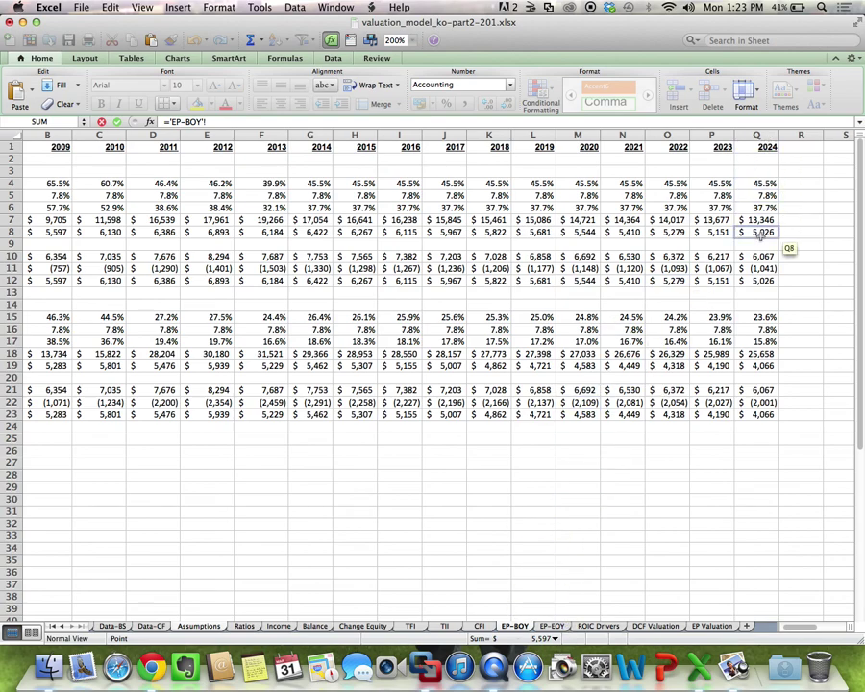
scroll(769, 392, left, 4)
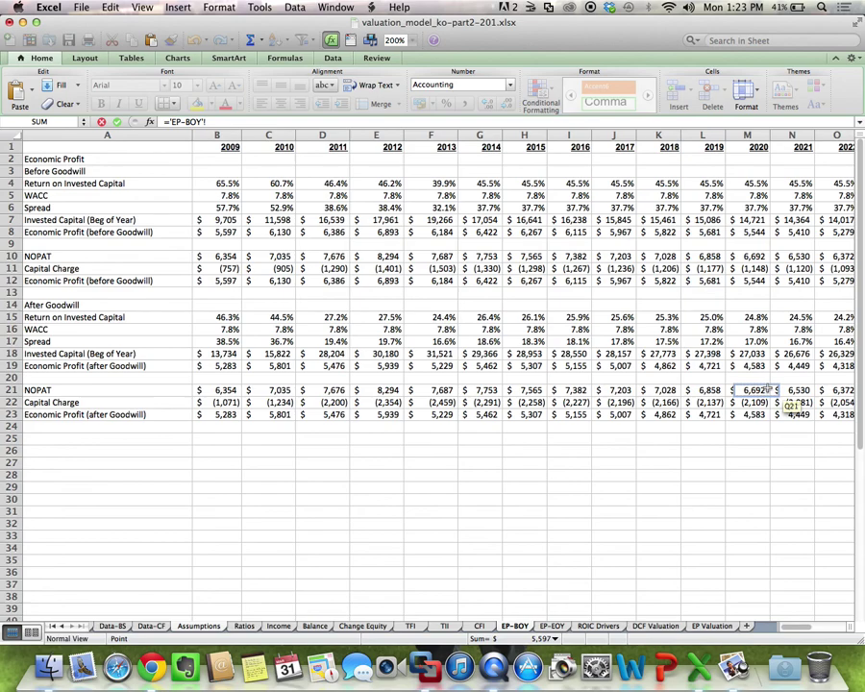
scroll(769, 392, right, 4)
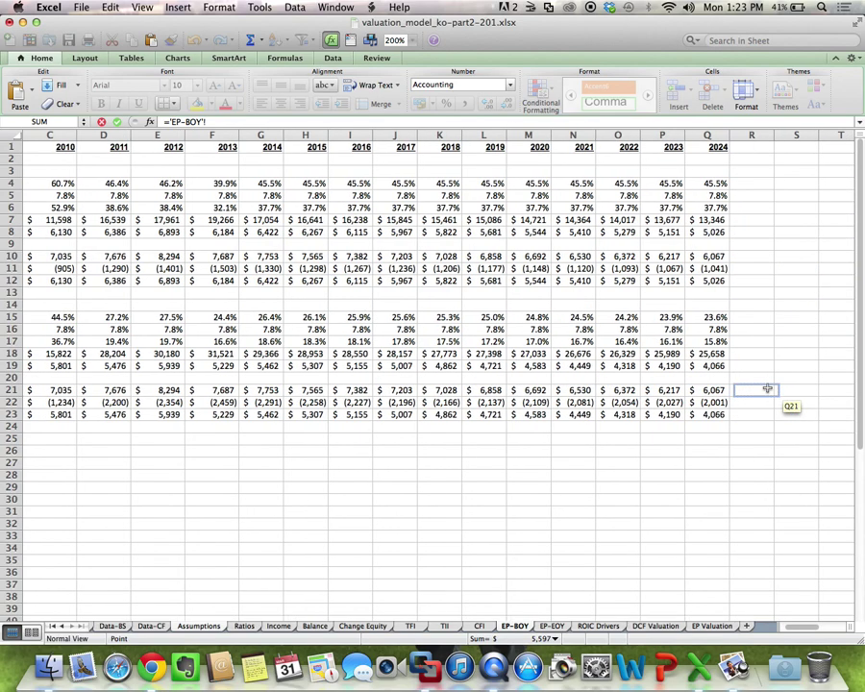
click(708, 413)
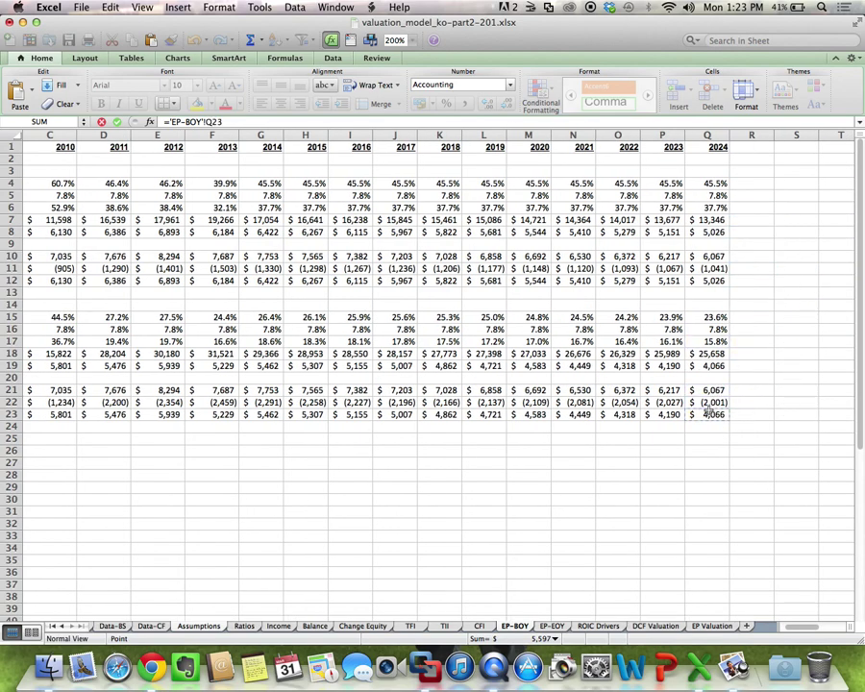
key(Return)
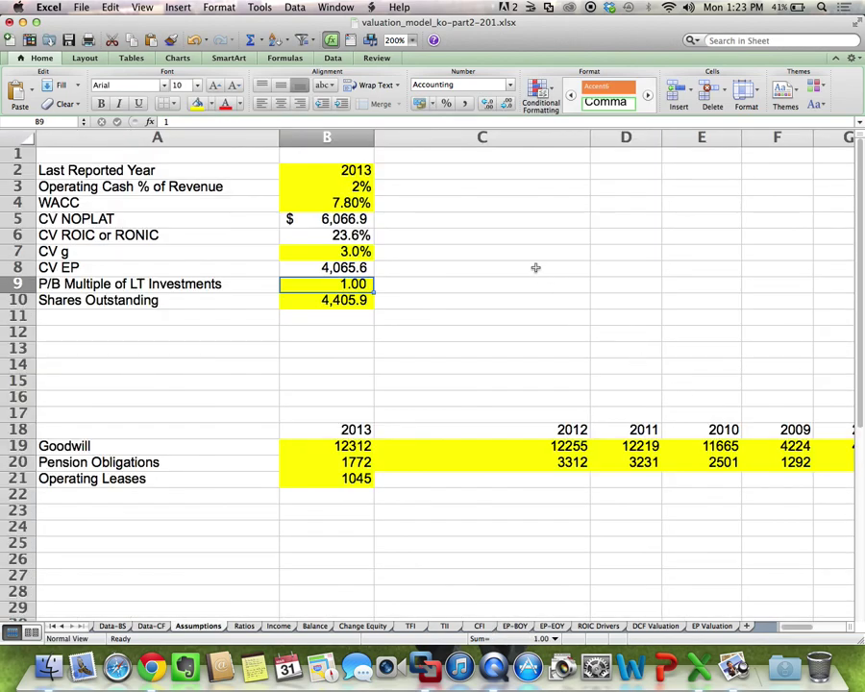
key(Up)
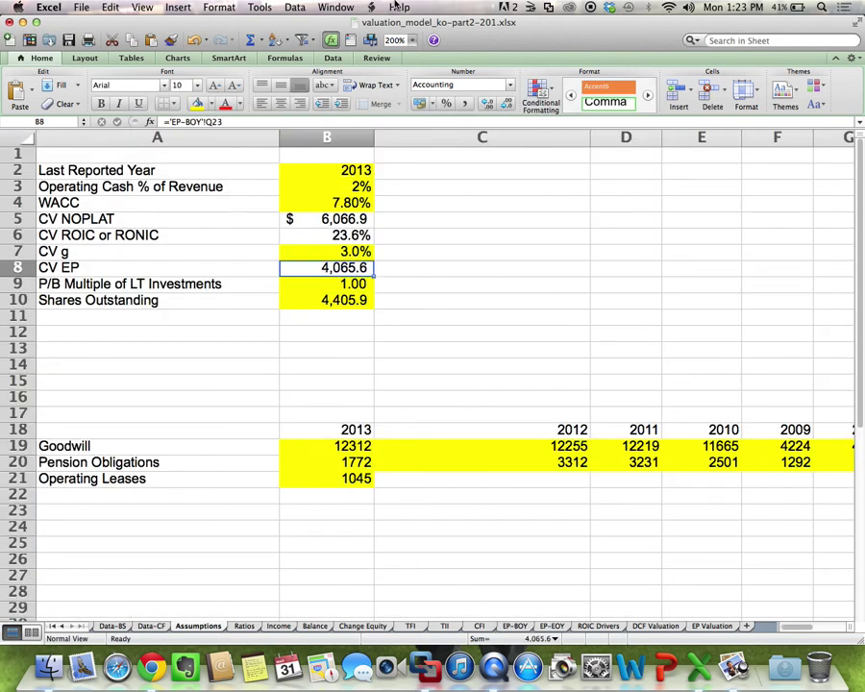
Step: Format B8 as Currency ($4,065.59) and select the labels WACC through CV EP
click(420, 103)
click(442, 264)
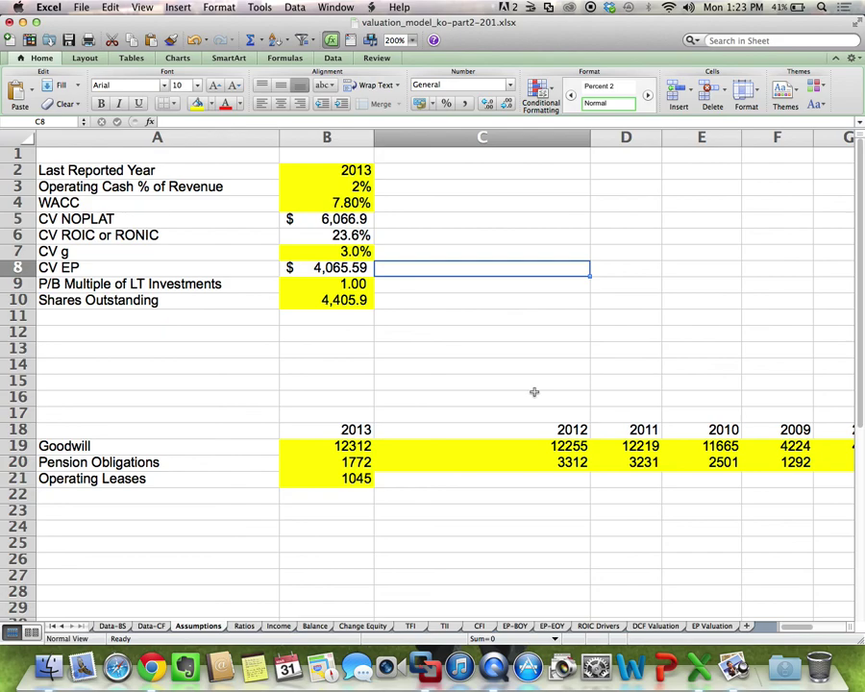
click(146, 197)
drag(146, 197, 132, 267)
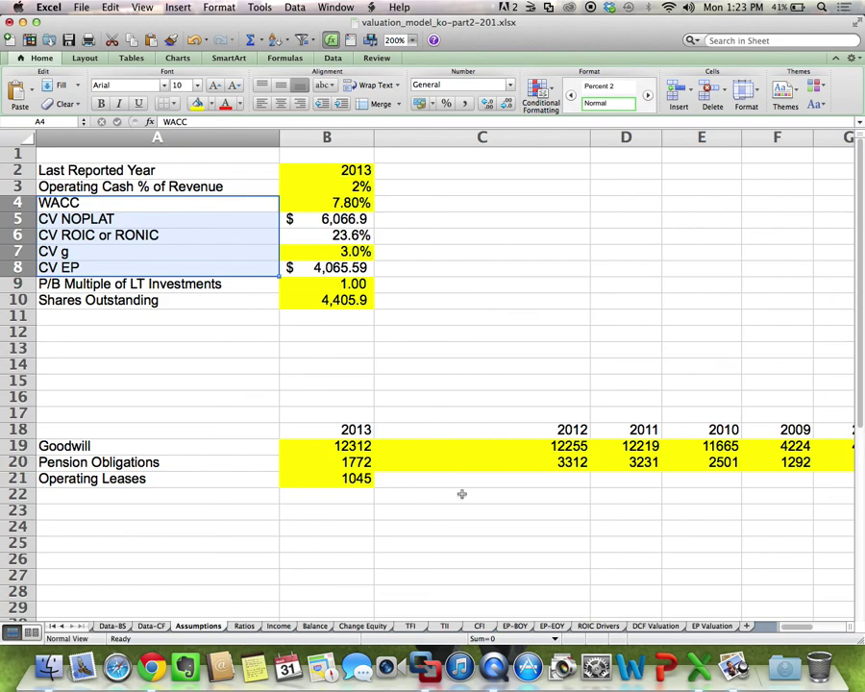
Step: Return to the EP Valuation sheet, recheck the lecture formula, and abandon a first formula attempt
click(709, 625)
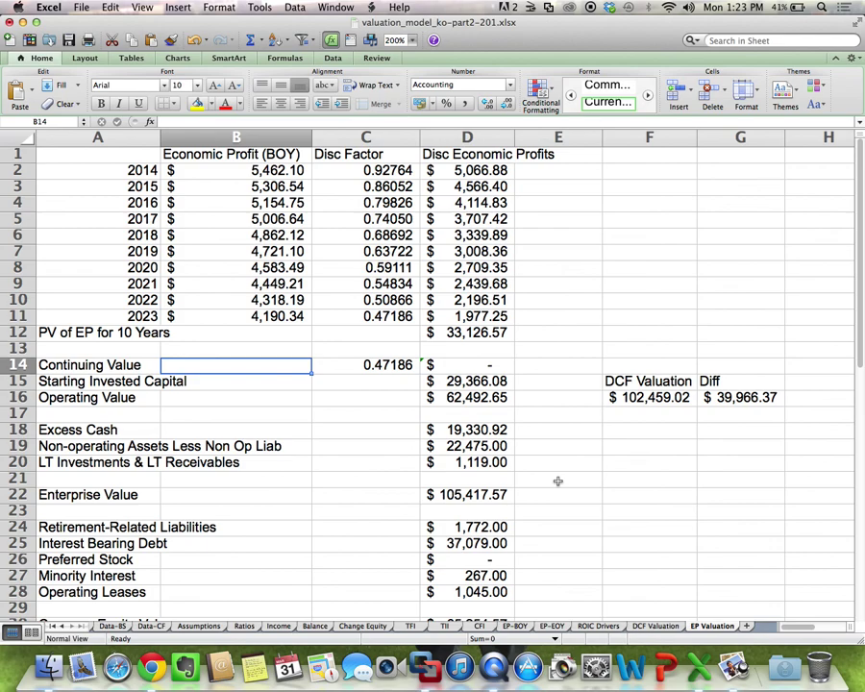
key(super+Tab)
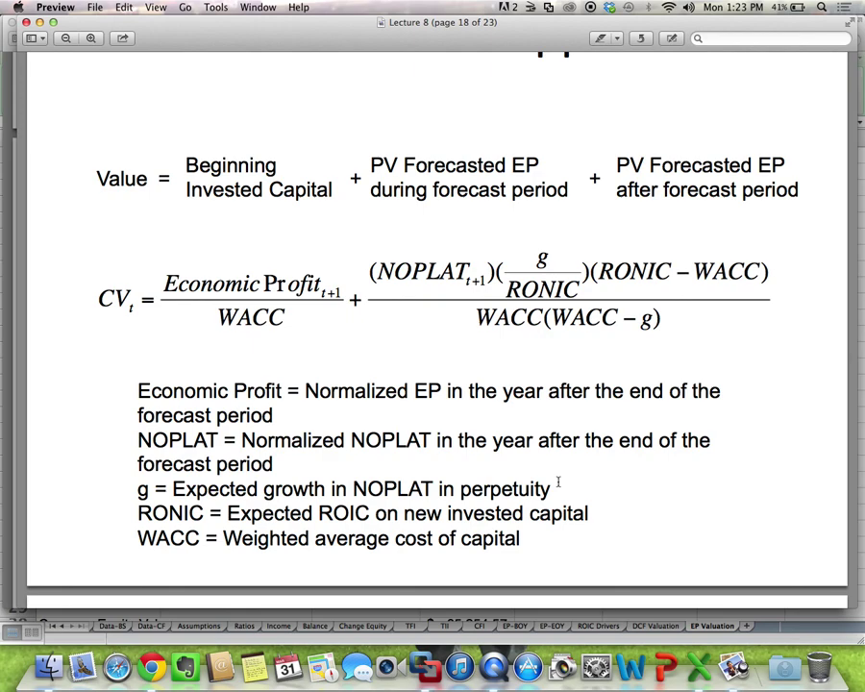
key(super+Tab)
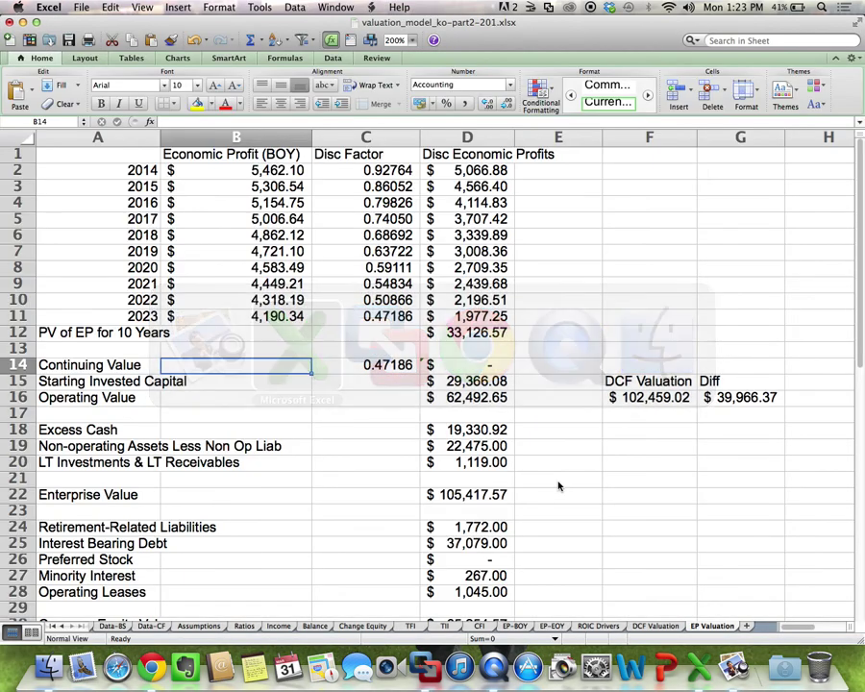
text(=)
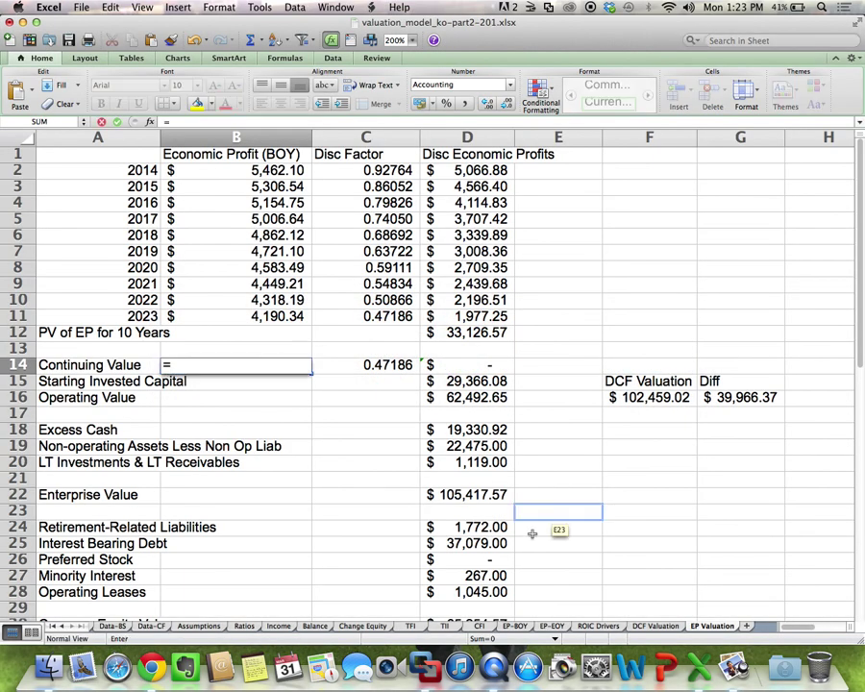
click(198, 625)
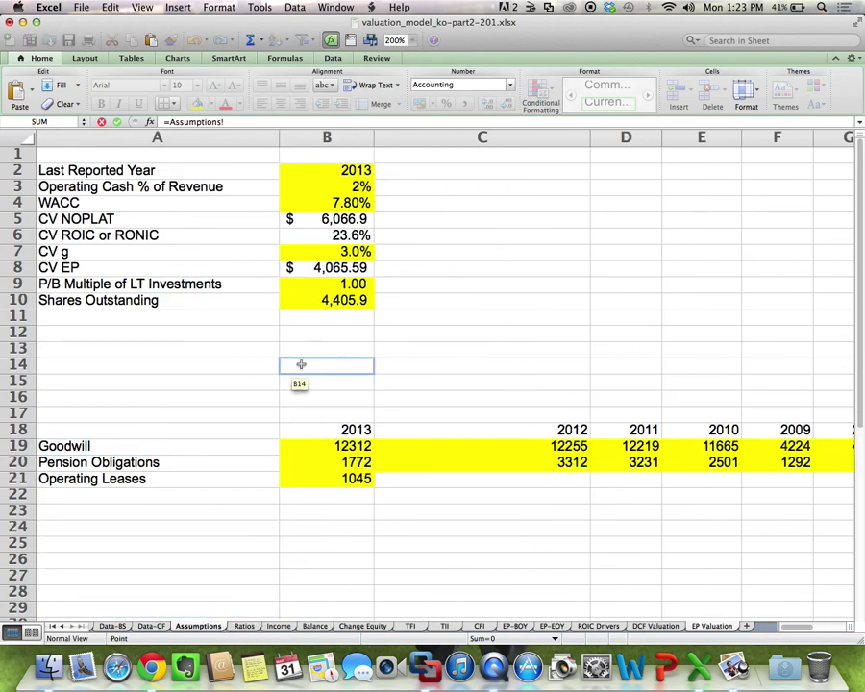
key(Escape)
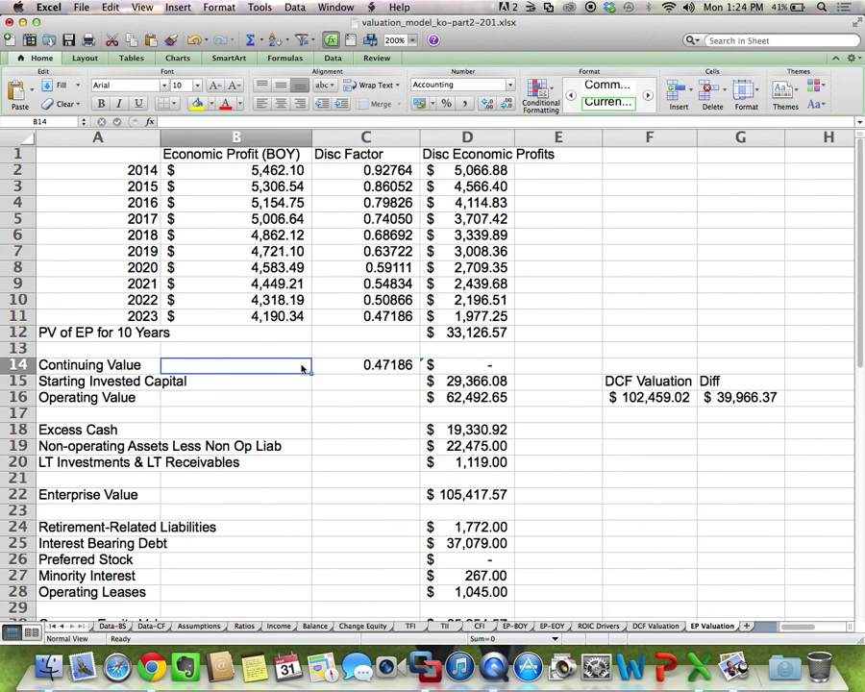
Step: Start the continuing value formula as =(Assumptions!B8/Assumptions!B4)+( using the Assumptions cells
text(=()
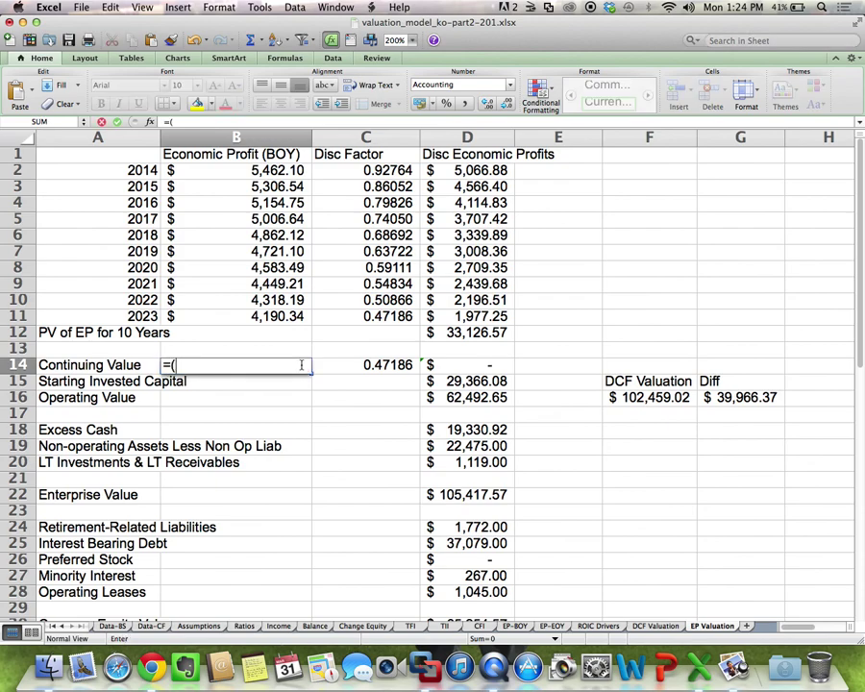
click(198, 625)
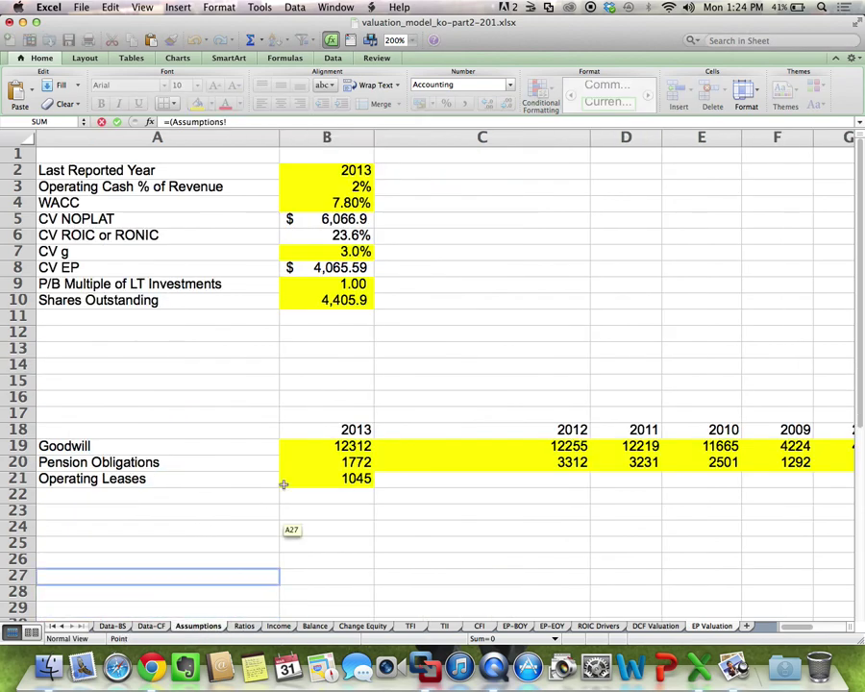
click(285, 305)
click(320, 273)
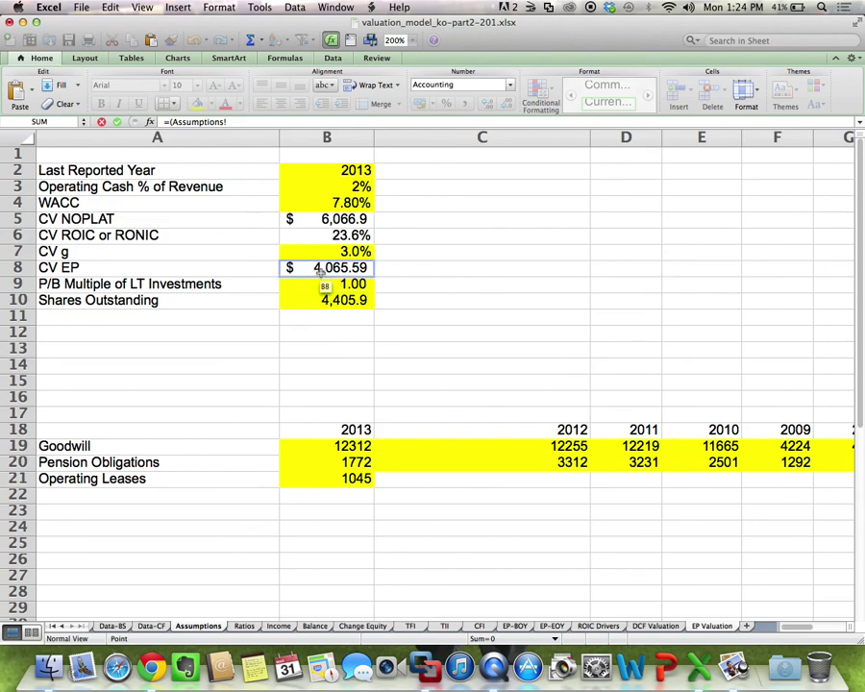
text(/)
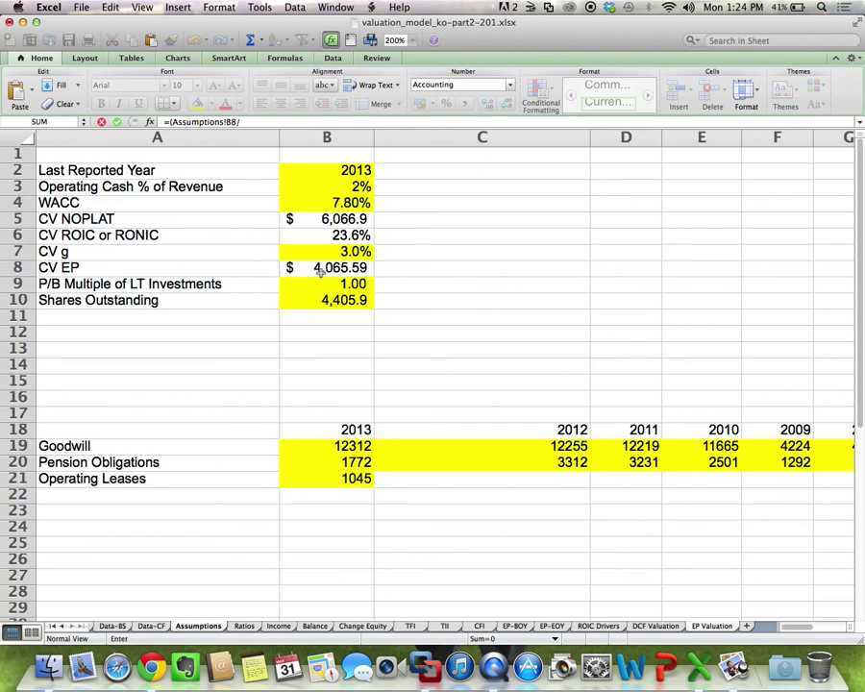
drag(337, 222, 335, 205)
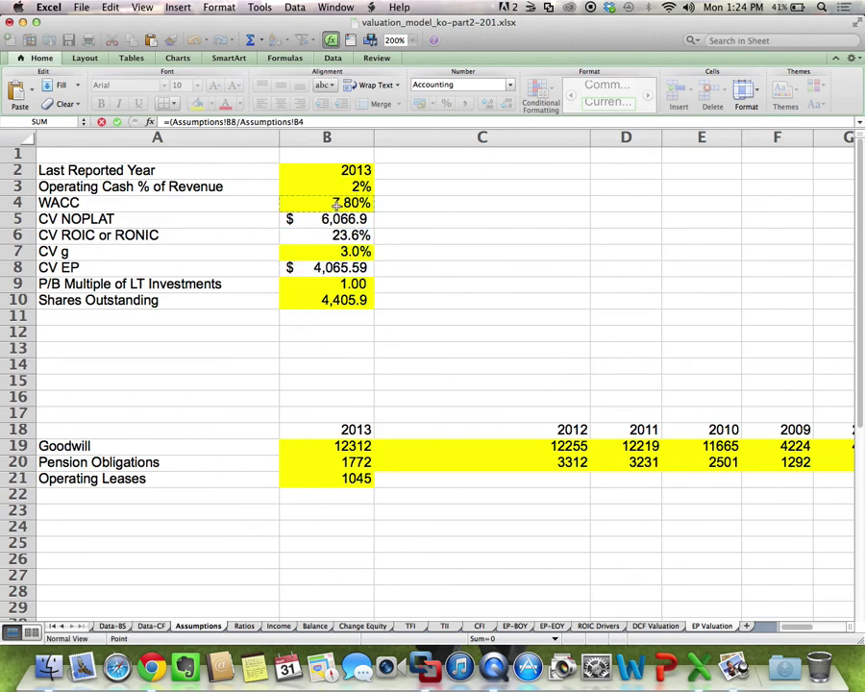
text()+()
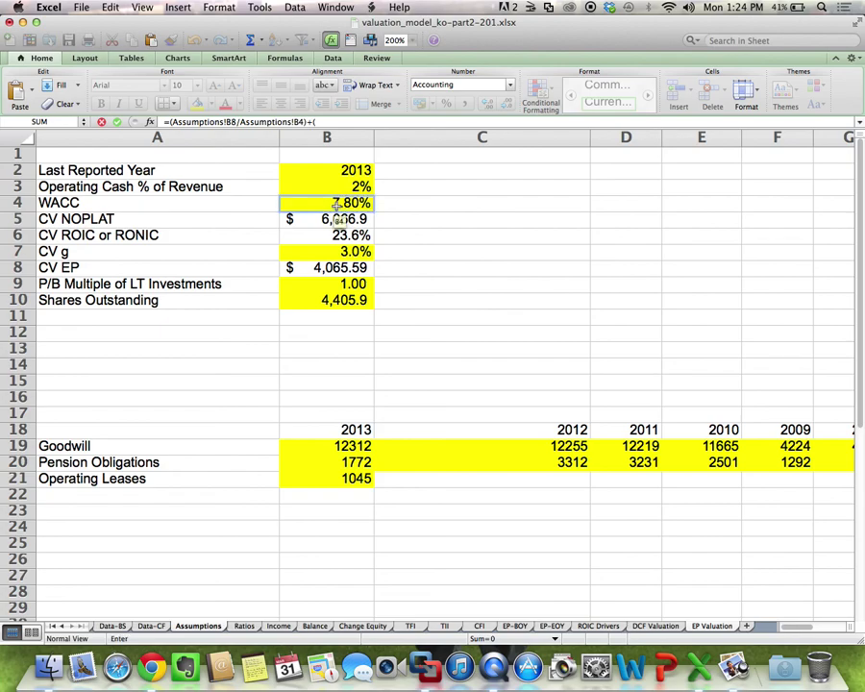
key(super+Tab)
key(super+Tab)
Step: Add the numerator term B5*(B7/B6)*(B6-B4)) to the continuing value formula
click(334, 219)
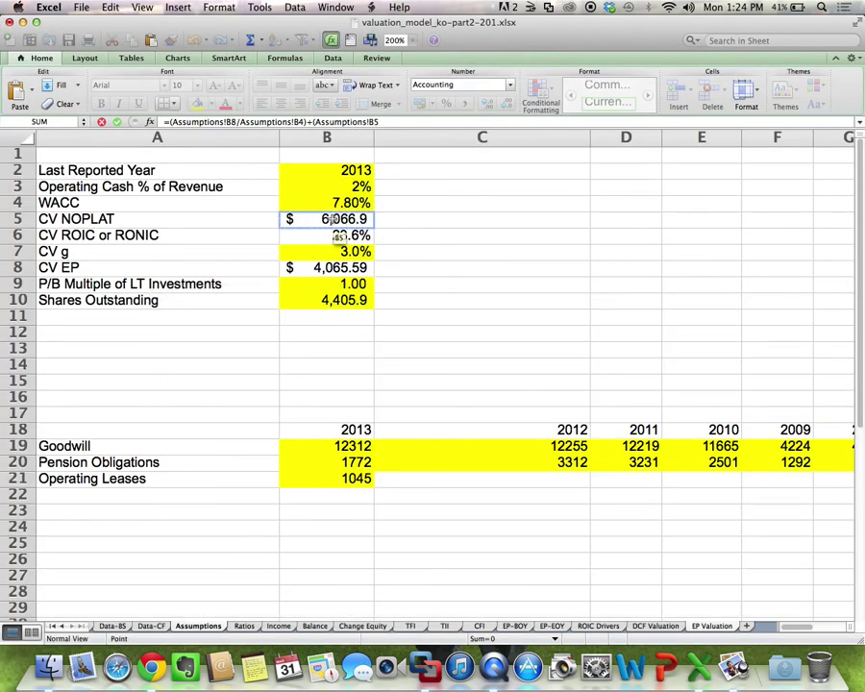
key(super+Tab)
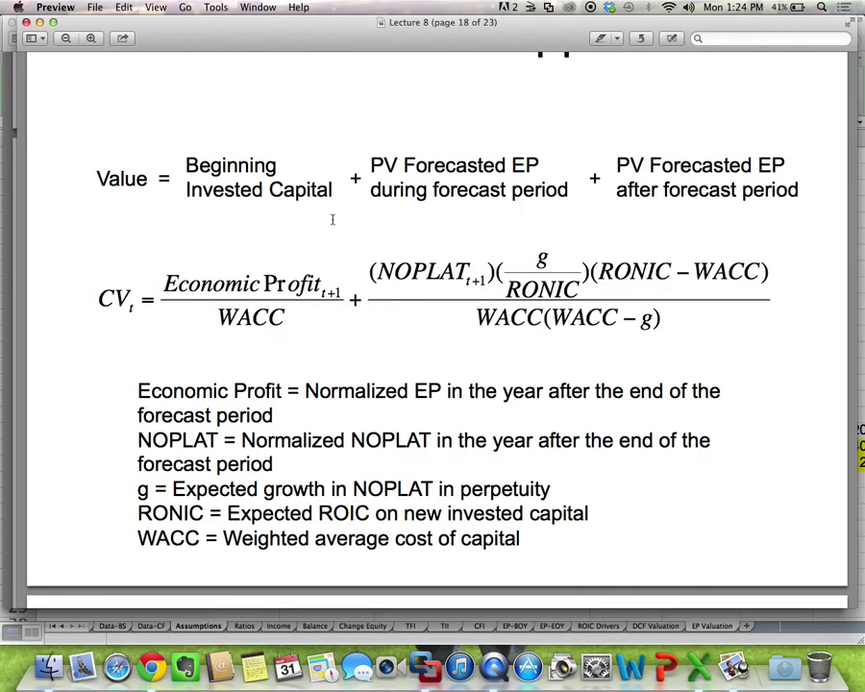
key(super+Tab)
text(*()
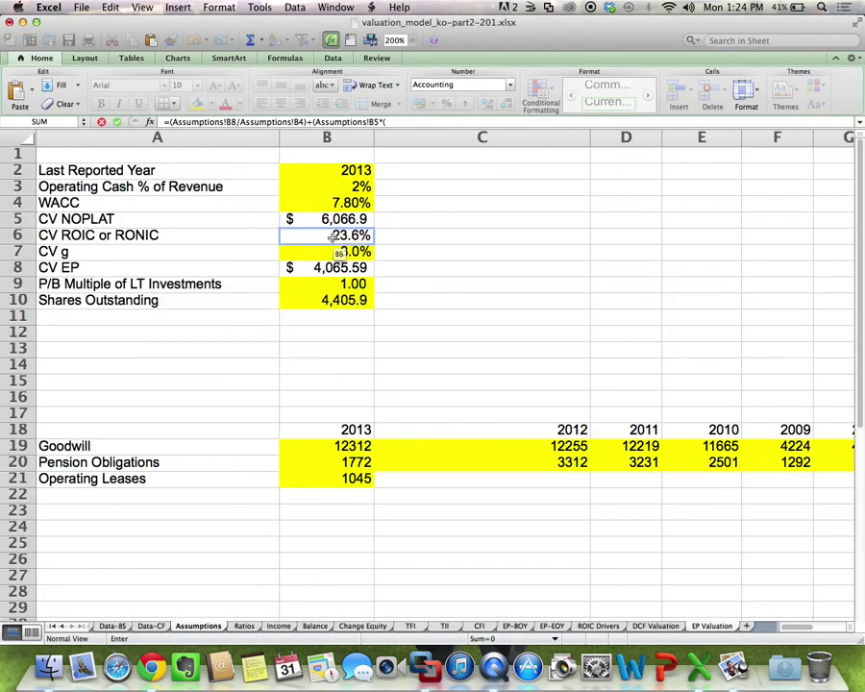
click(325, 252)
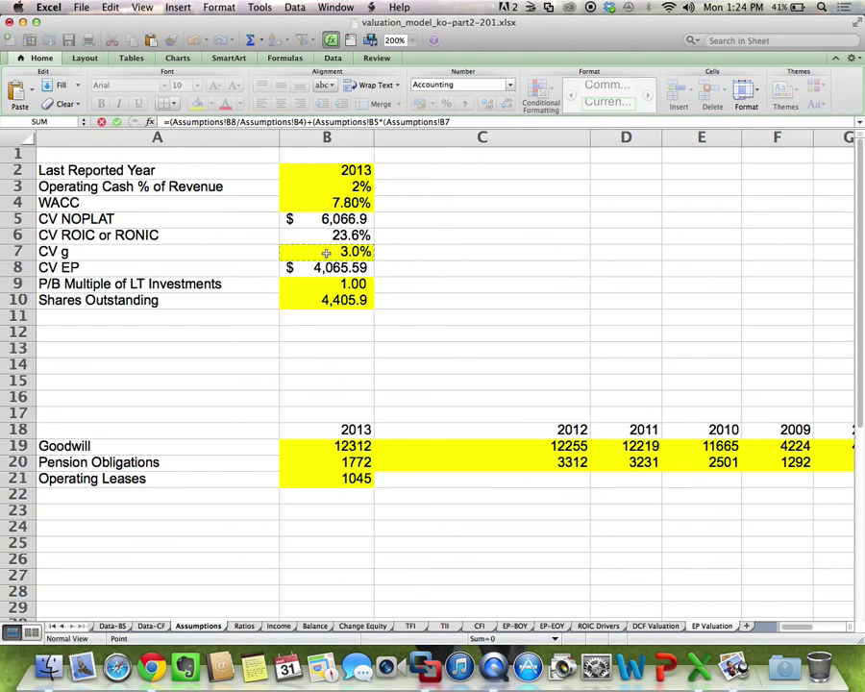
text(/)
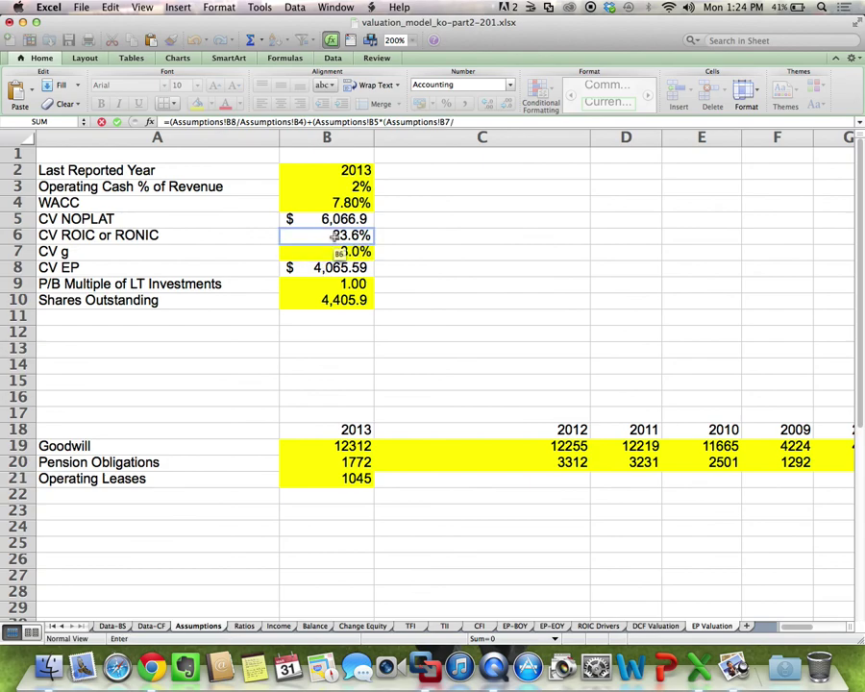
click(335, 235)
text()*()
key(super+Tab)
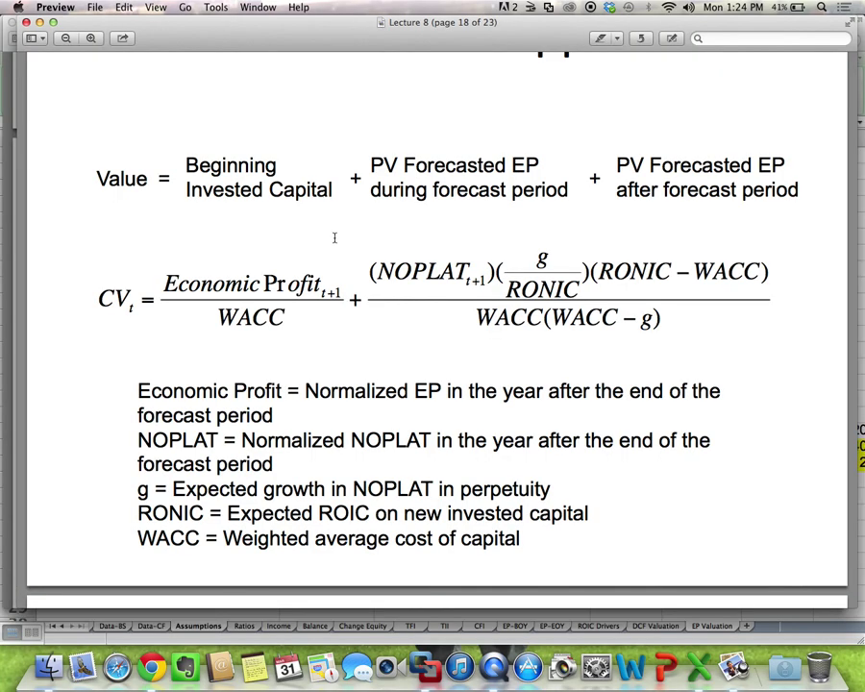
key(super+Tab)
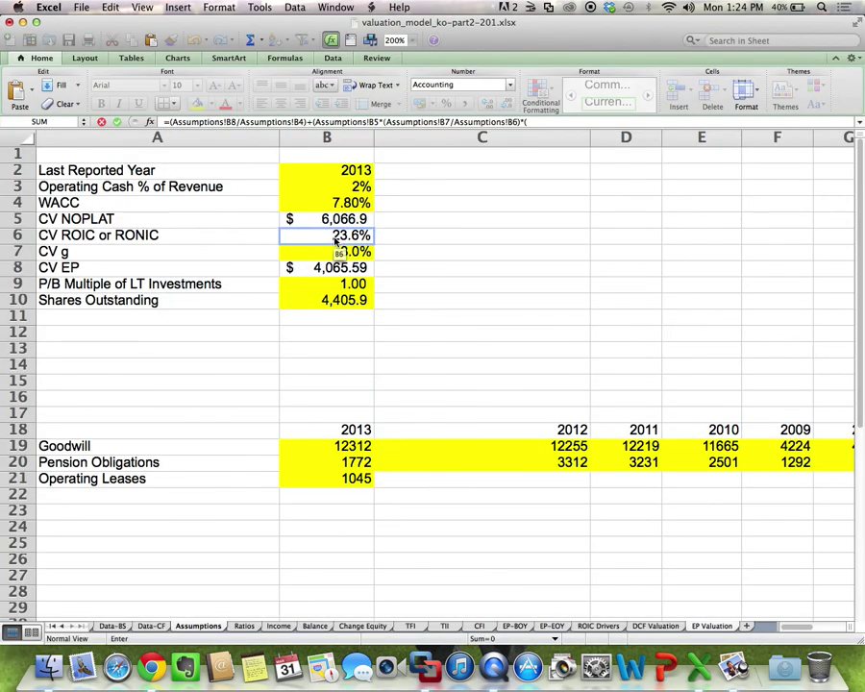
click(335, 241)
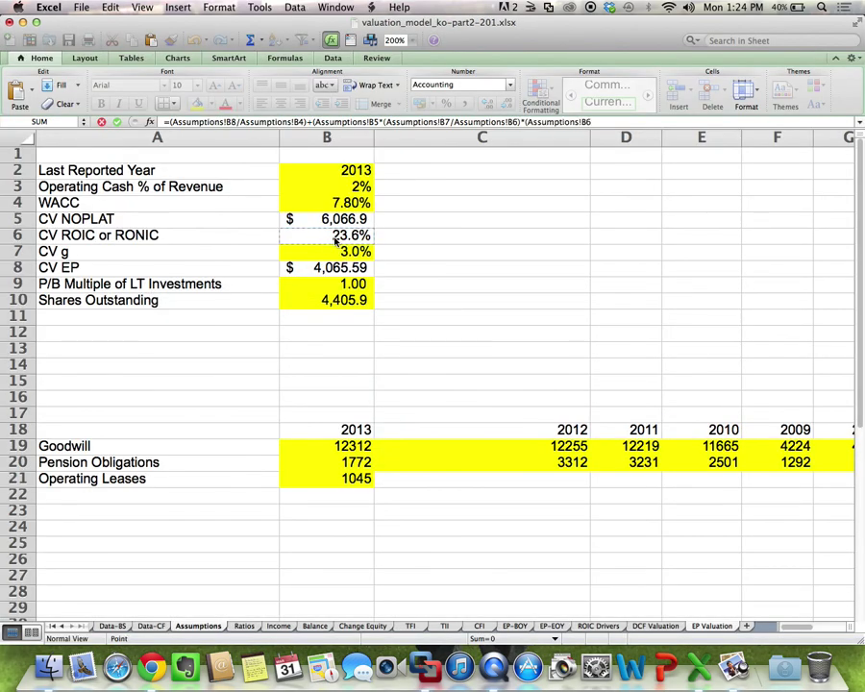
text(-)
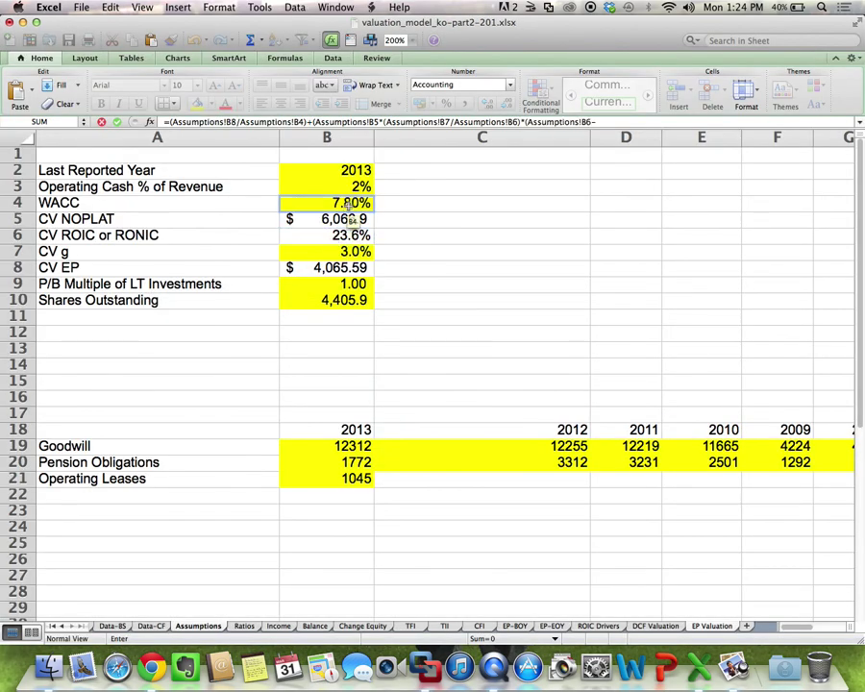
click(348, 203)
text()))
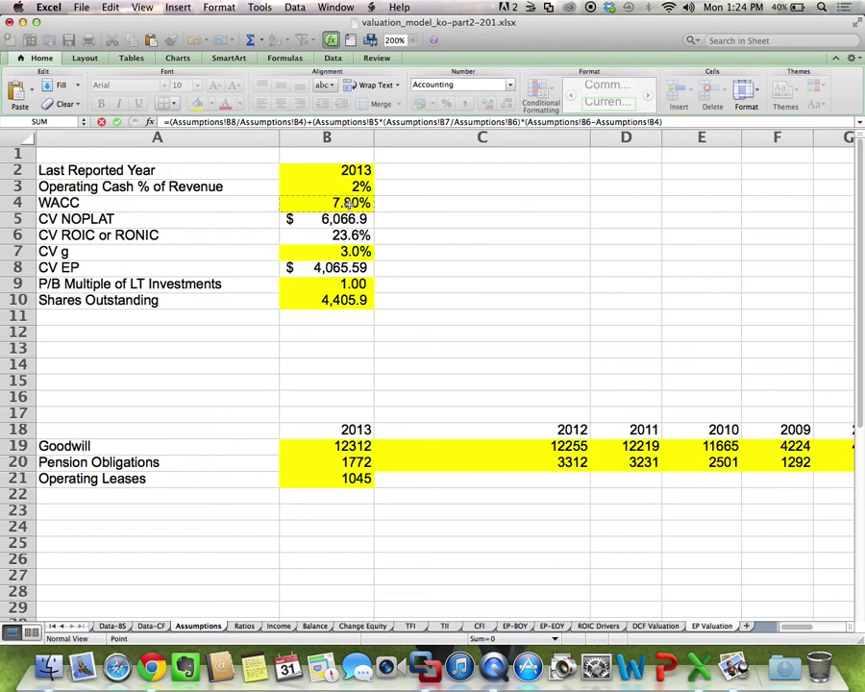
Step: Finish with the denominator /(B4*(B4-B7)) and commit, giving a continuing value of $84,699.79
key(super+Tab)
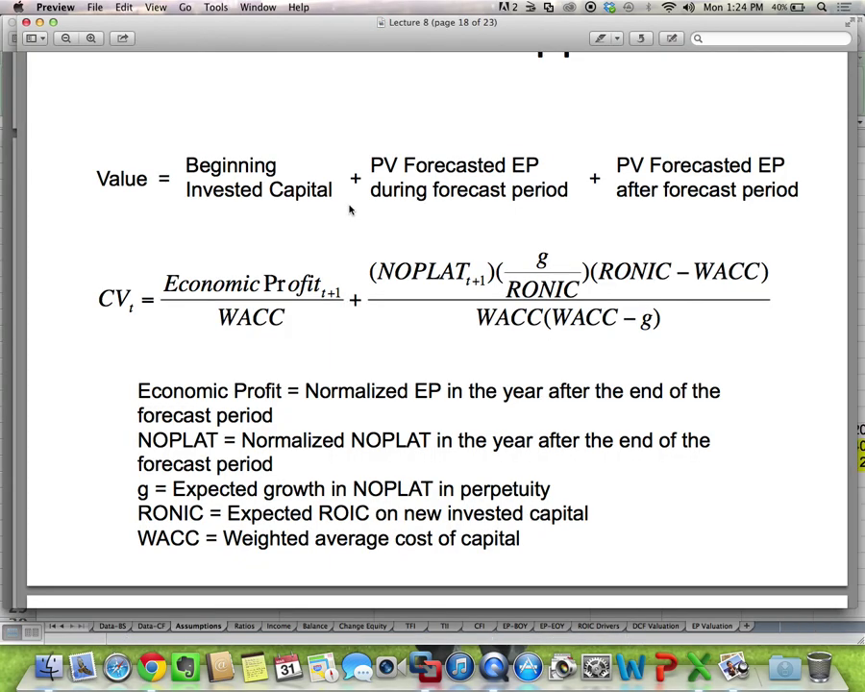
key(super+Tab)
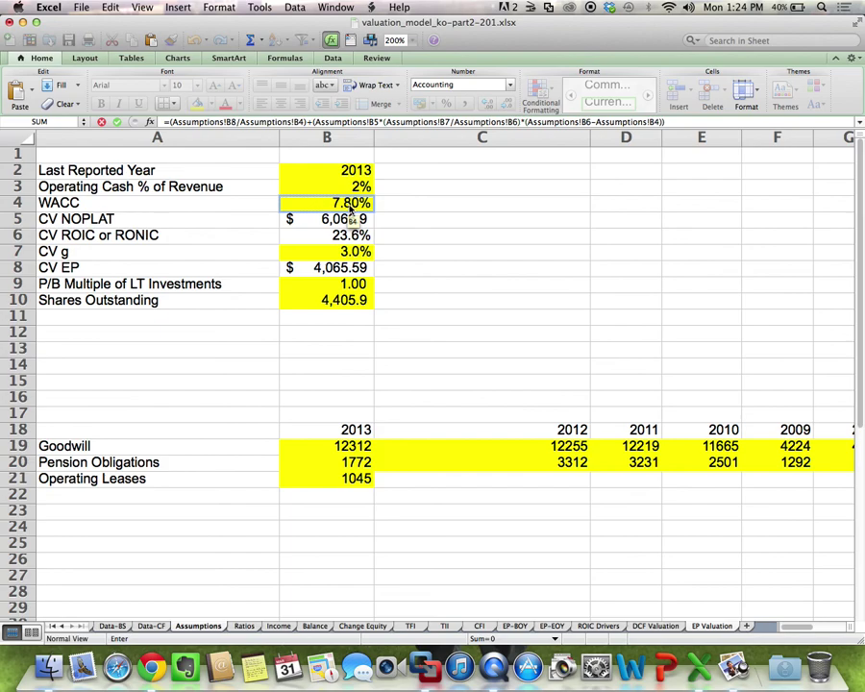
text(/()
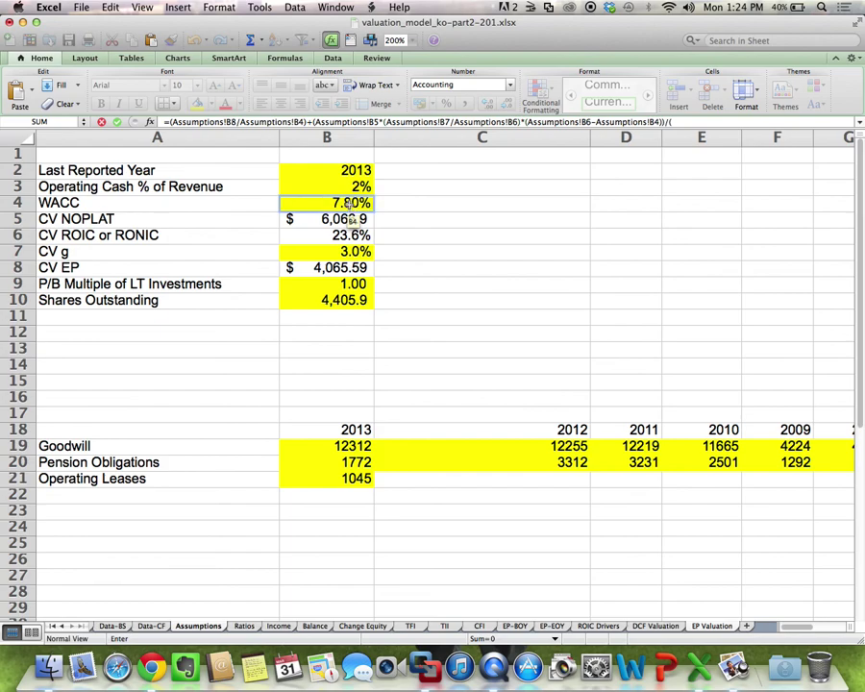
key(super+Tab)
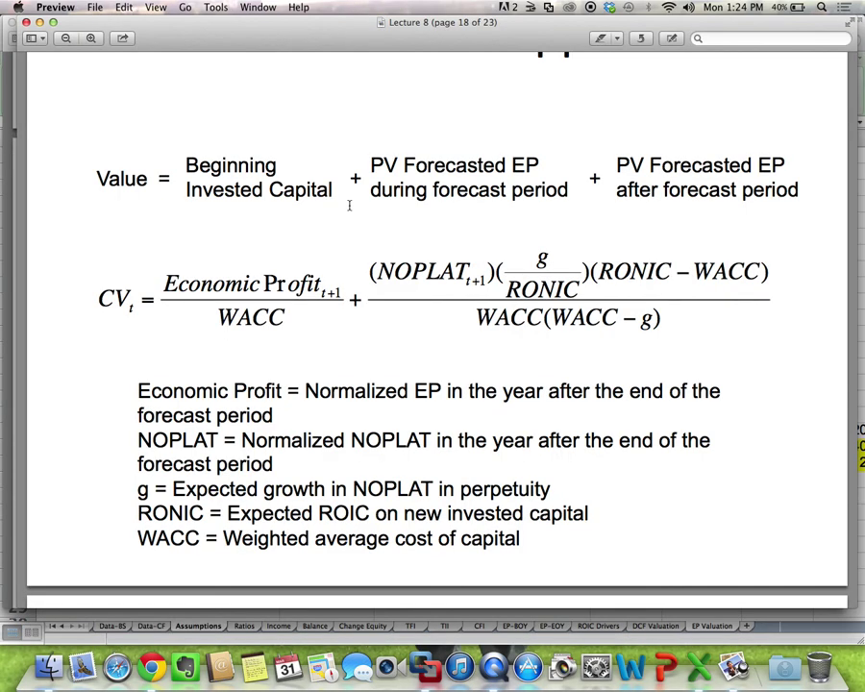
key(super+Tab)
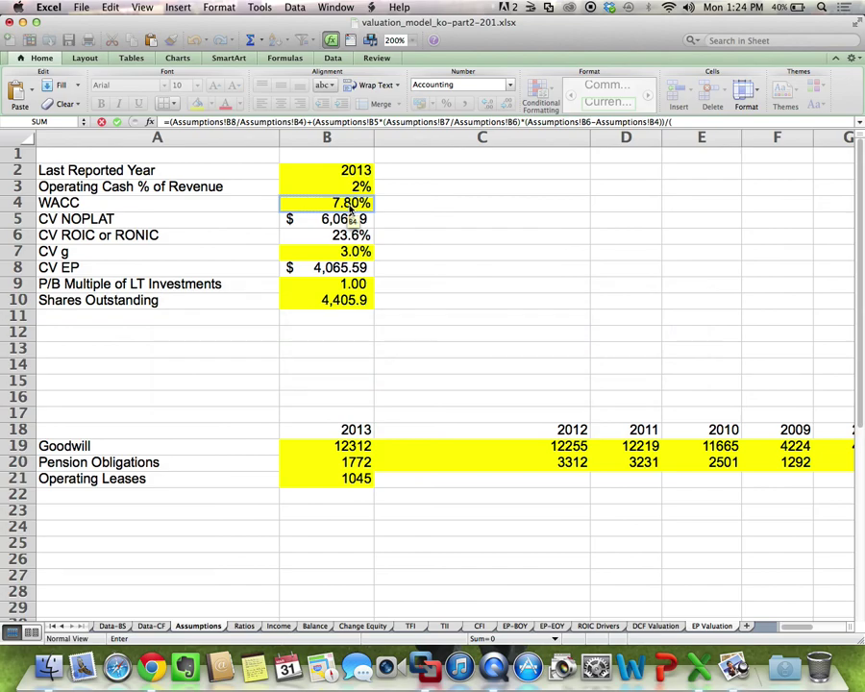
click(351, 205)
text(*()
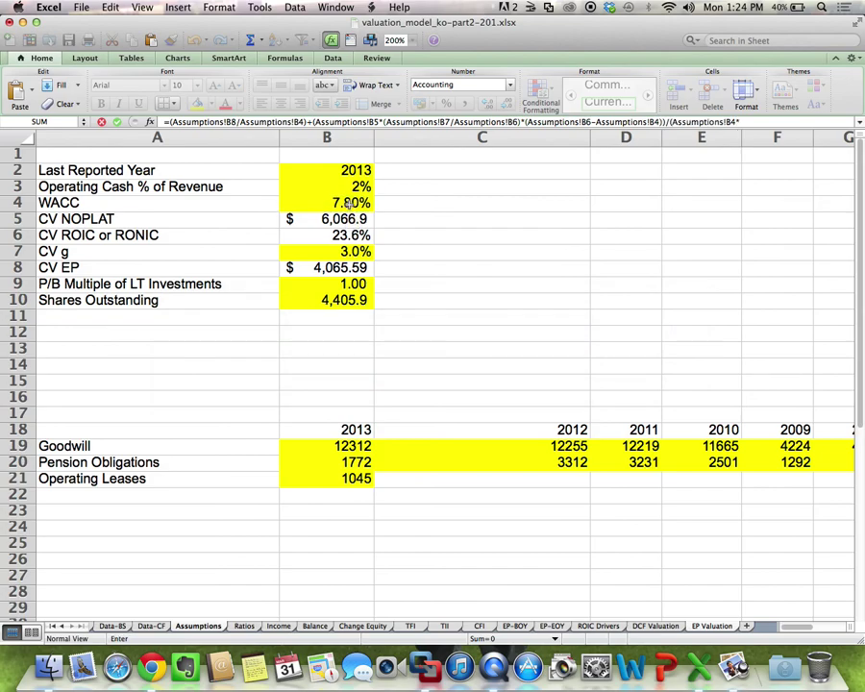
key(super+Tab)
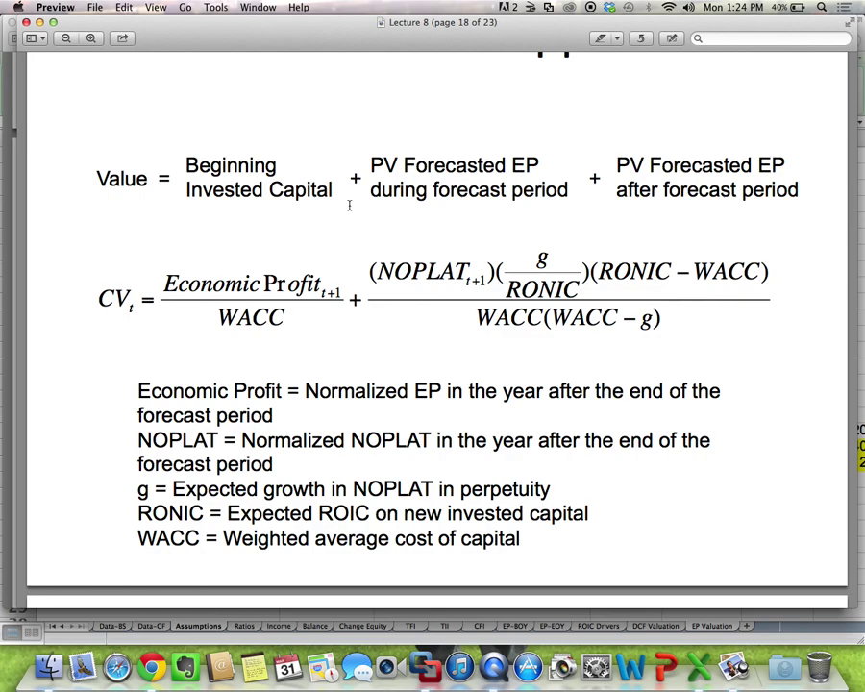
key(super+Tab)
click(350, 206)
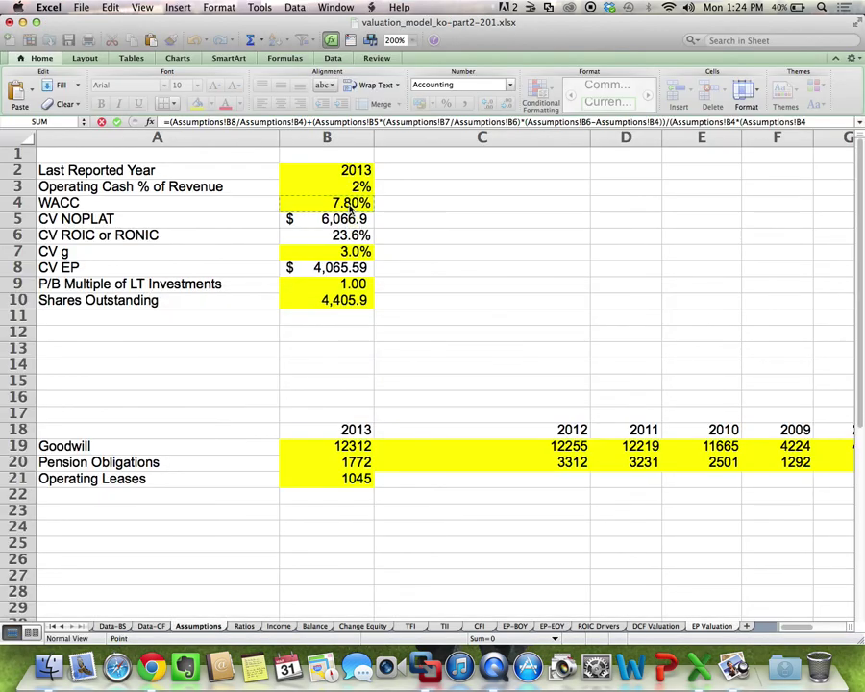
text(-)
click(343, 252)
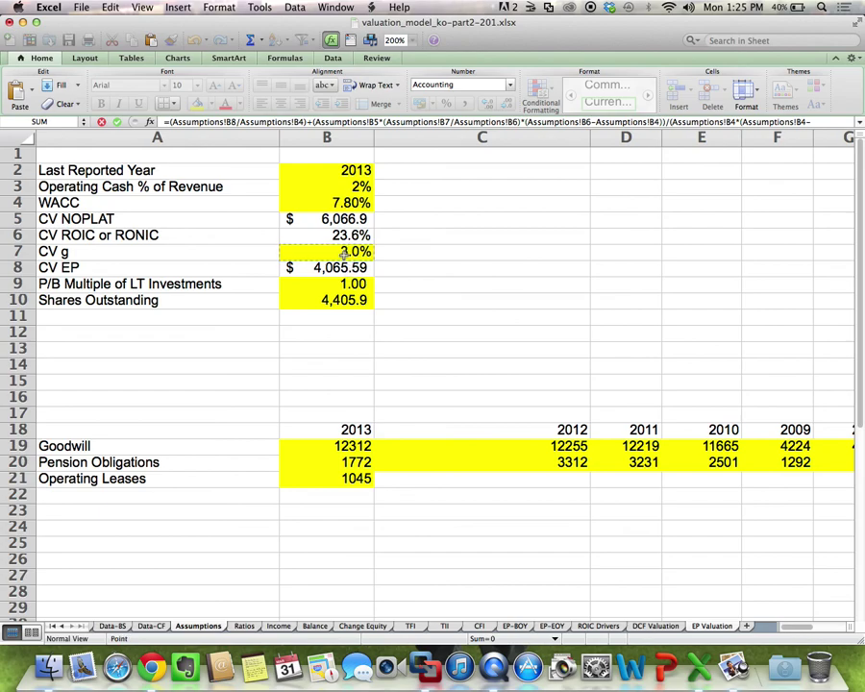
text()))
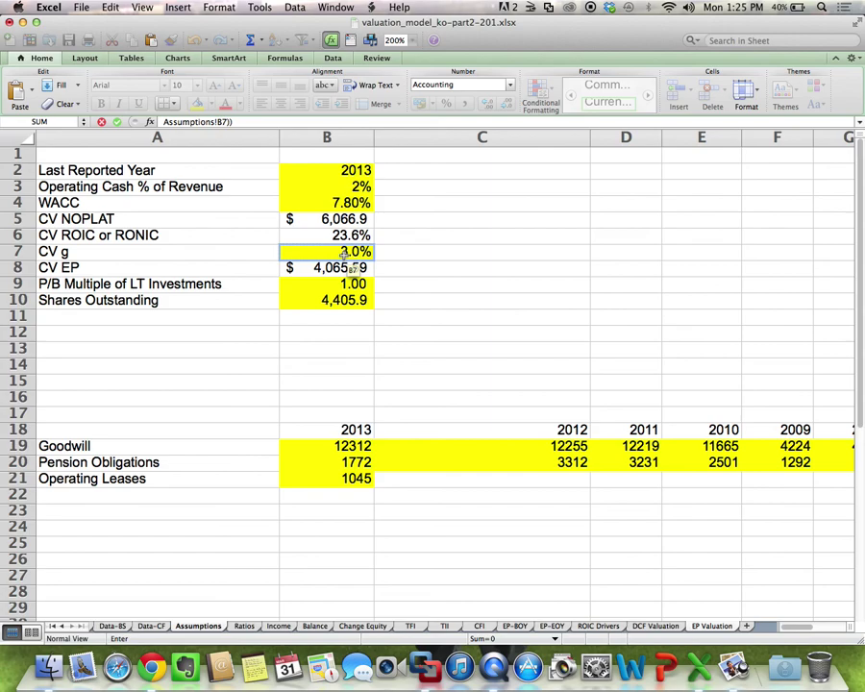
key(Return)
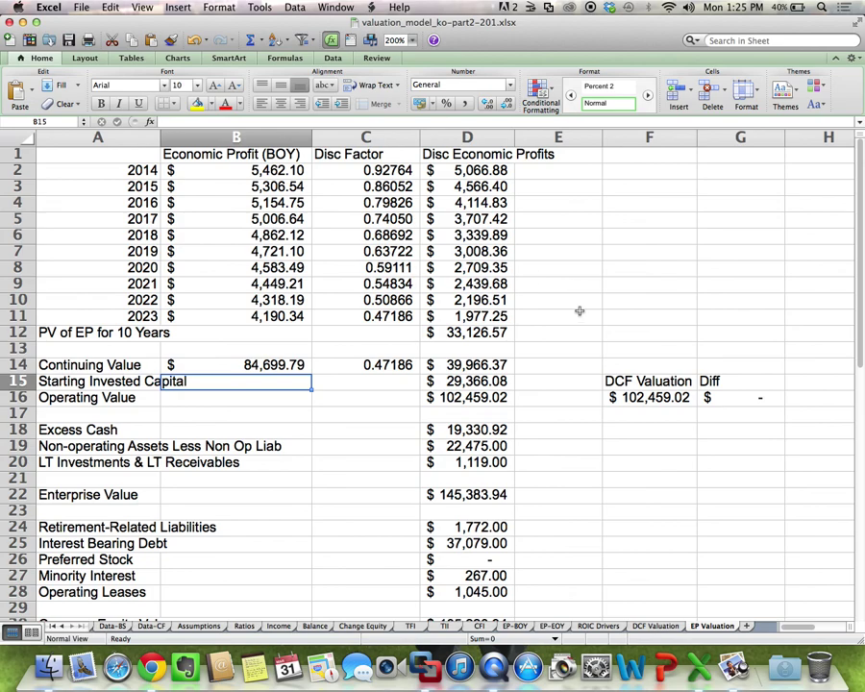
Step: Confirm a zero difference between EP operating value and DCF in G16, then show B14's formula
drag(466, 397, 629, 395)
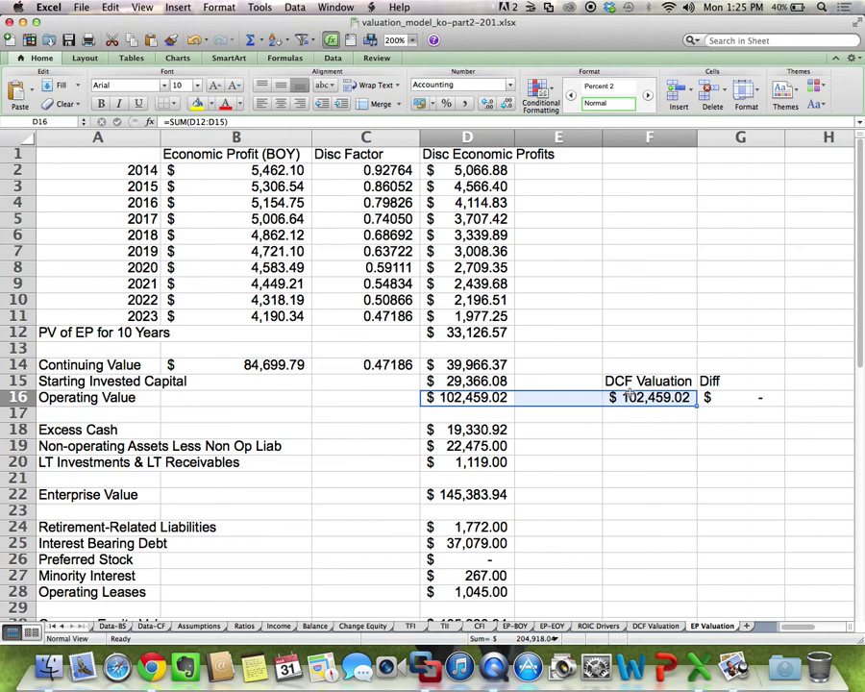
click(757, 396)
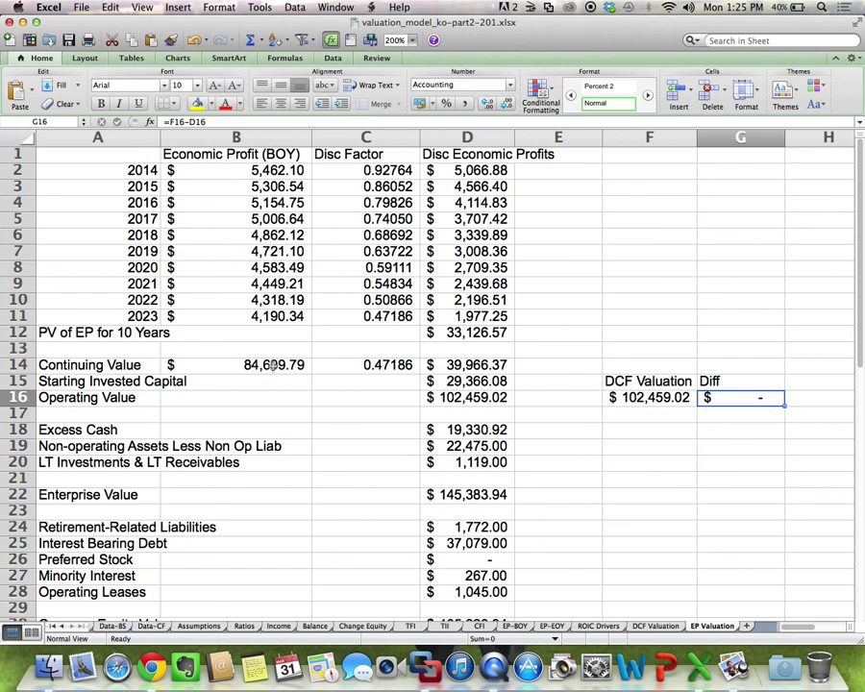
double_click(275, 365)
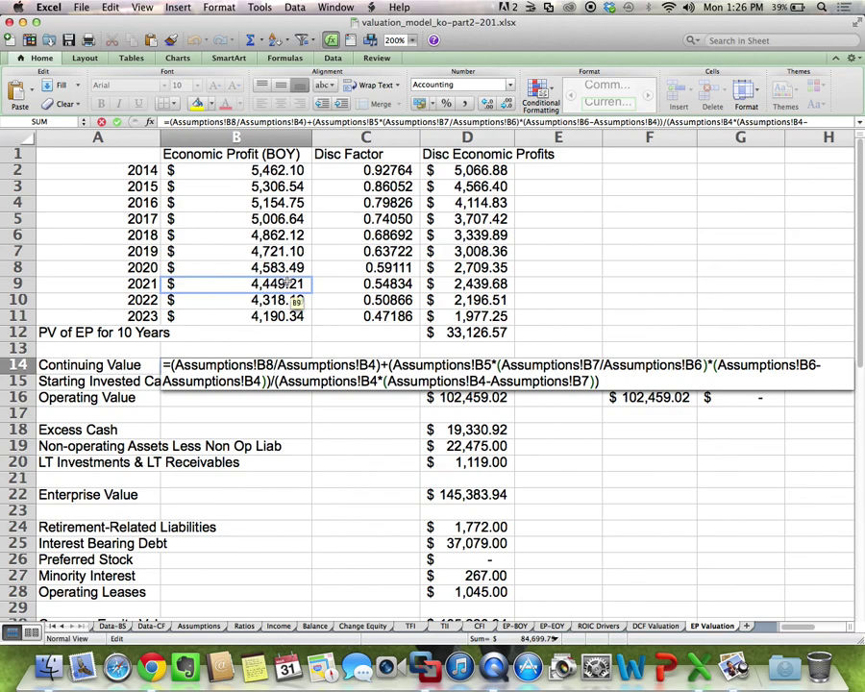
Step: Exit B14's edit without changes and save the valuation workbook
key(Return)
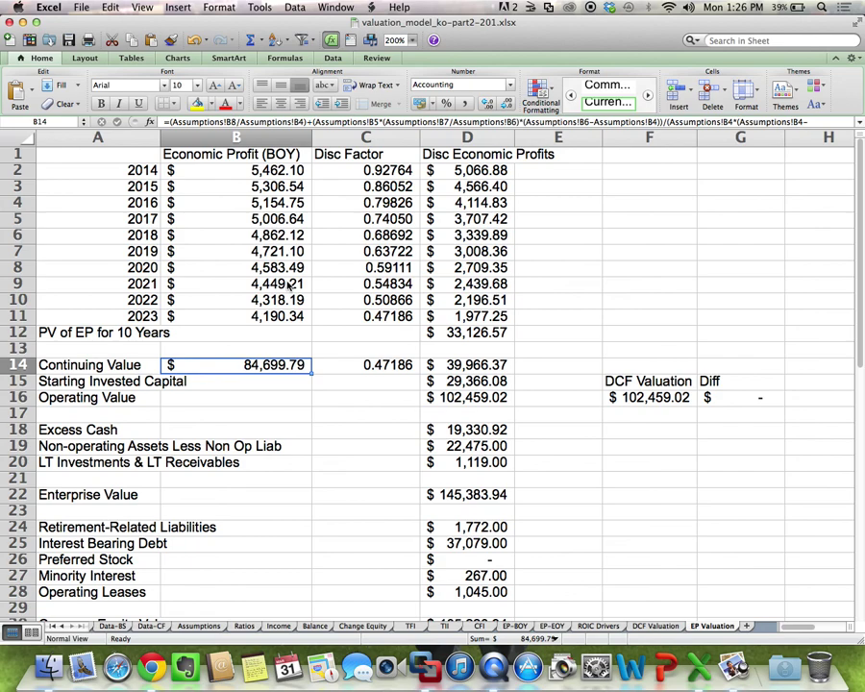
click(68, 41)
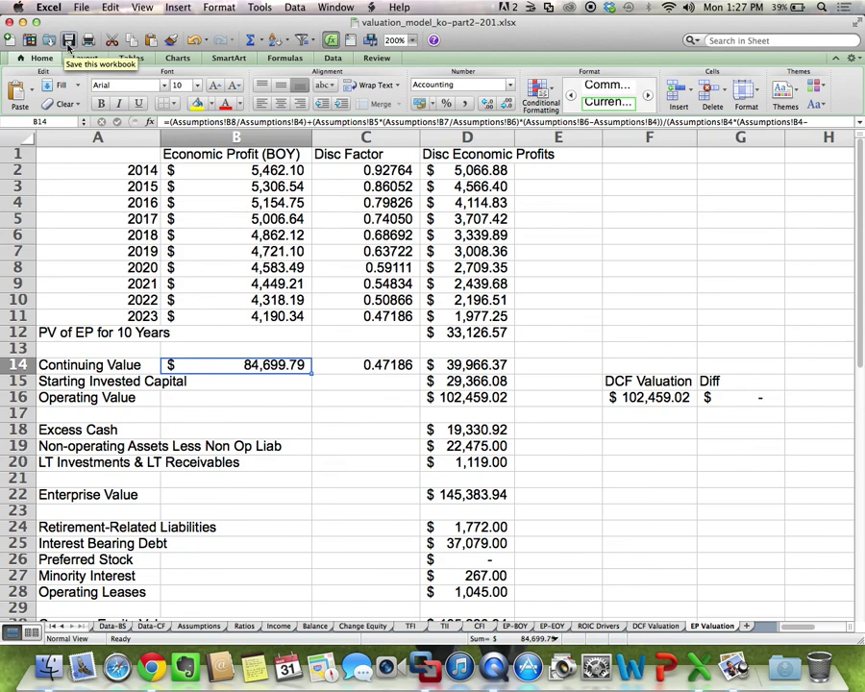
click(69, 43)
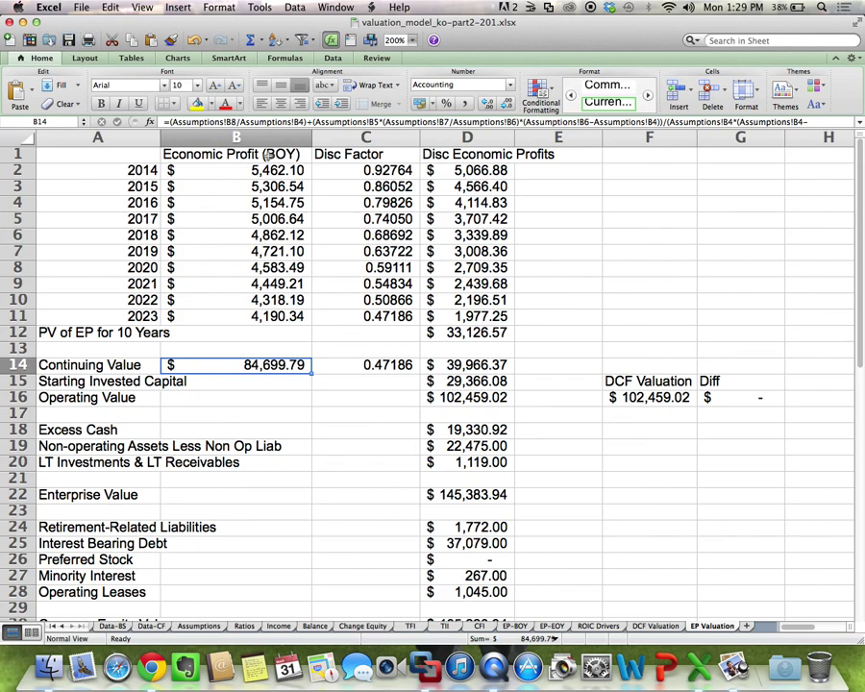
Step: Switch VMware Fusion to the Windows 7 x64 machine showing Bloomberg's KO US Equity page
click(424, 682)
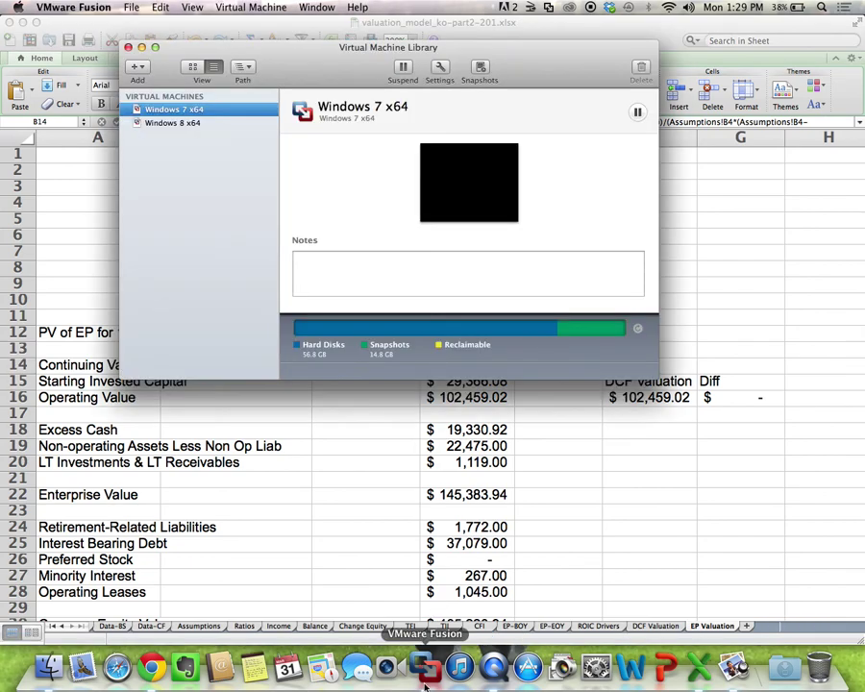
click(316, 7)
click(338, 100)
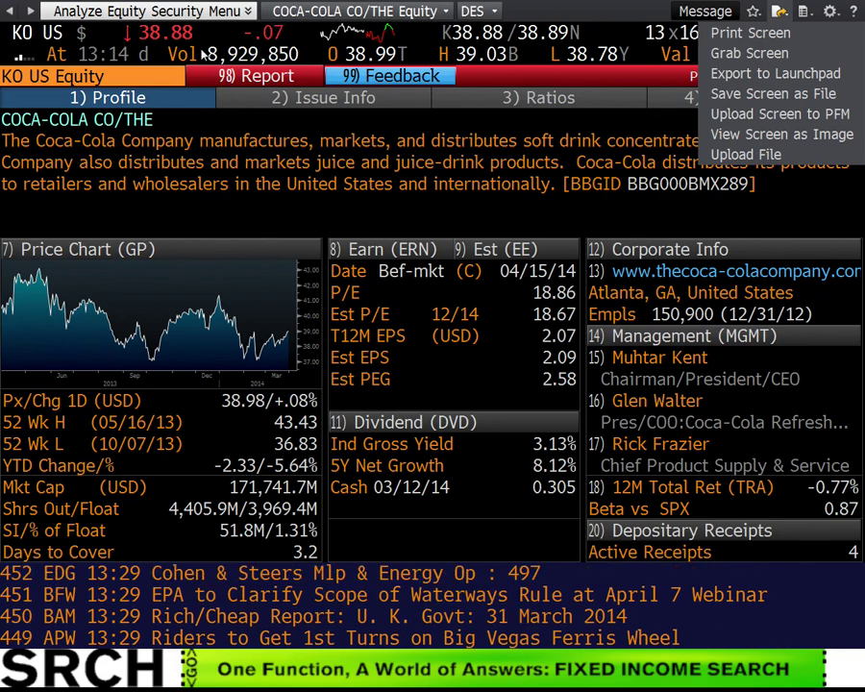
Step: Run OWN for Coca-Cola to view its ownership summary, 63.07% held institutionally
click(123, 25)
text(OWN)
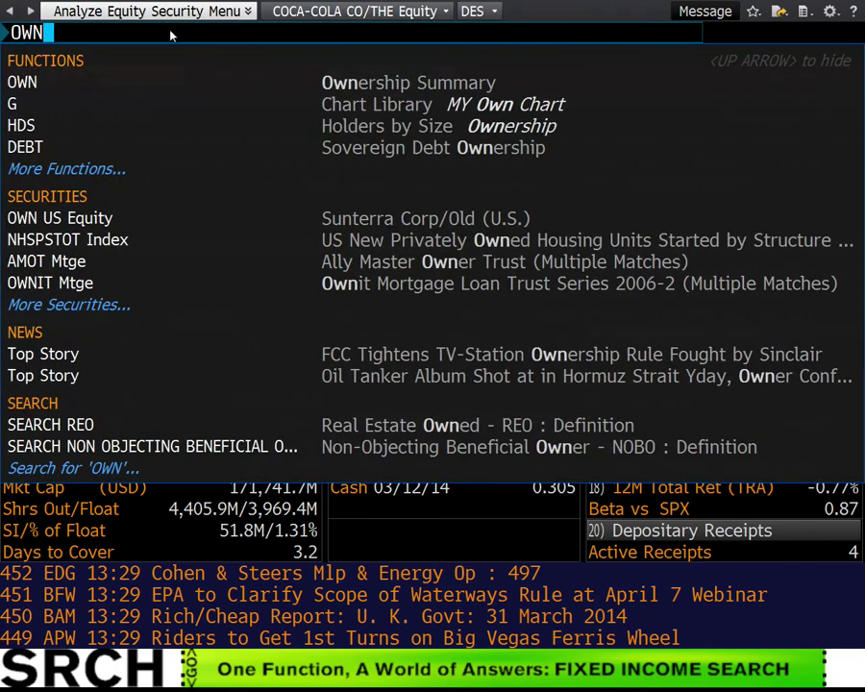
key(Return)
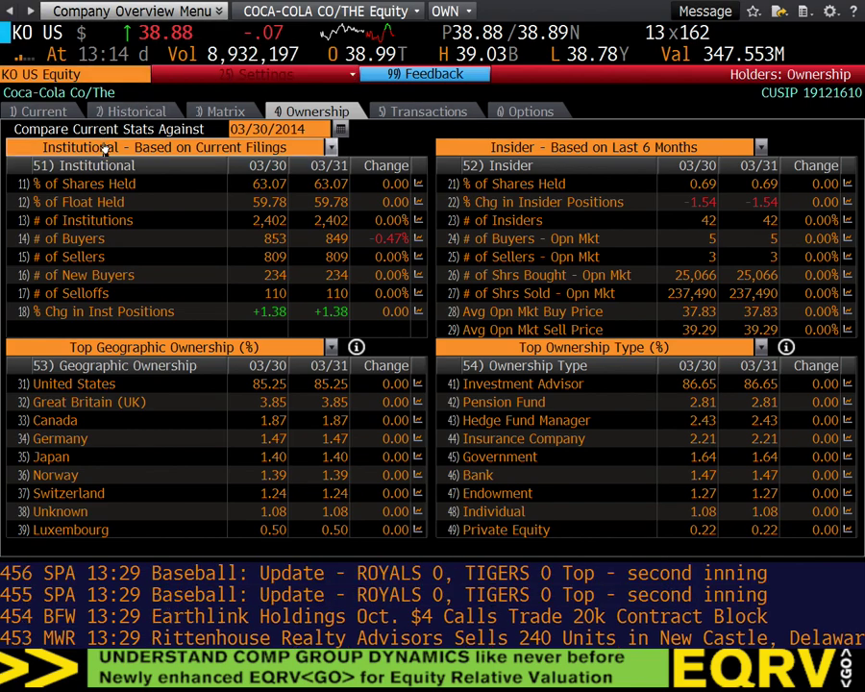
mouse_move(287, 192)
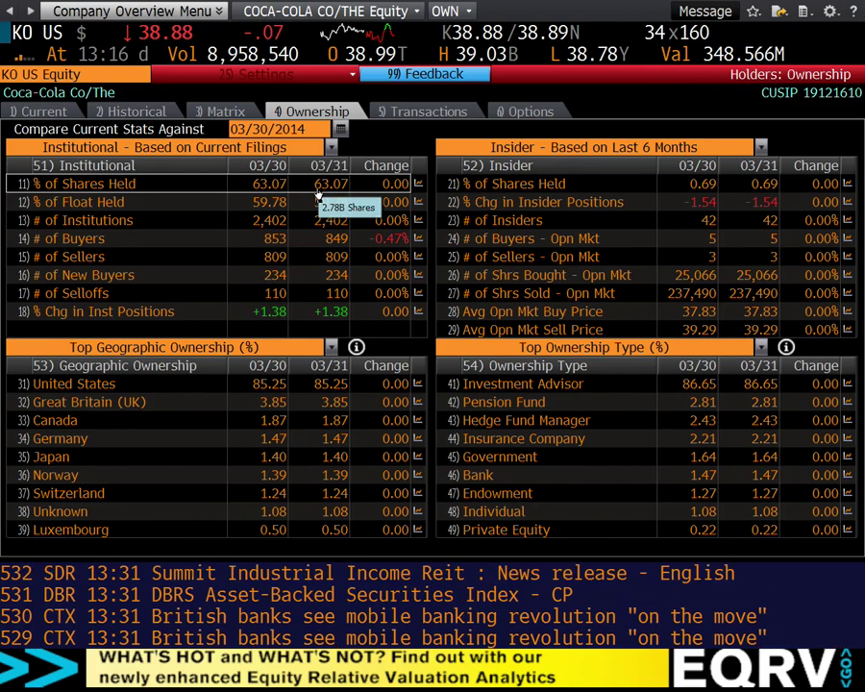
Step: Load the ownership breakdown for HPQ US Equity from the suggestions
text(HPQ)
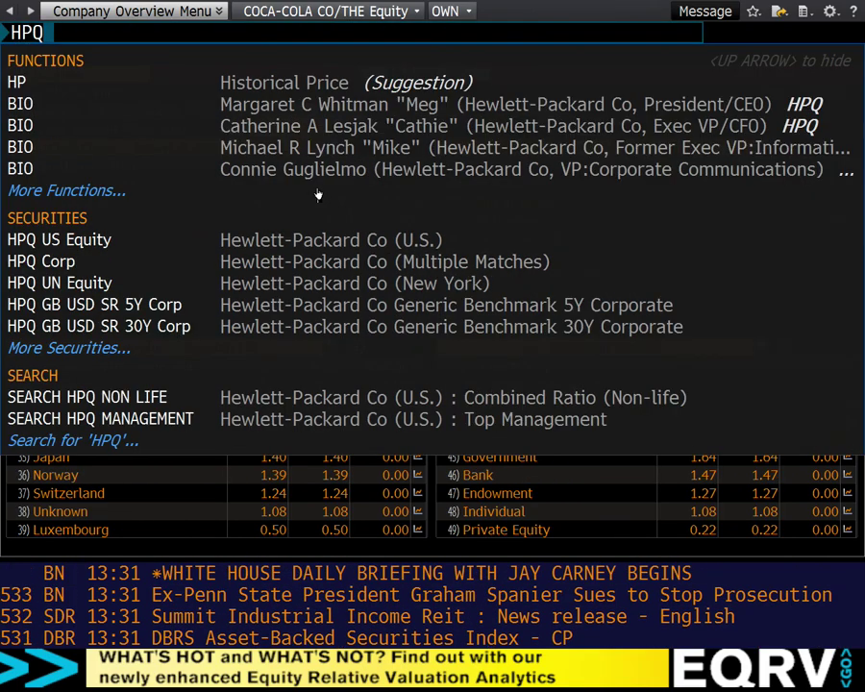
key(Escape)
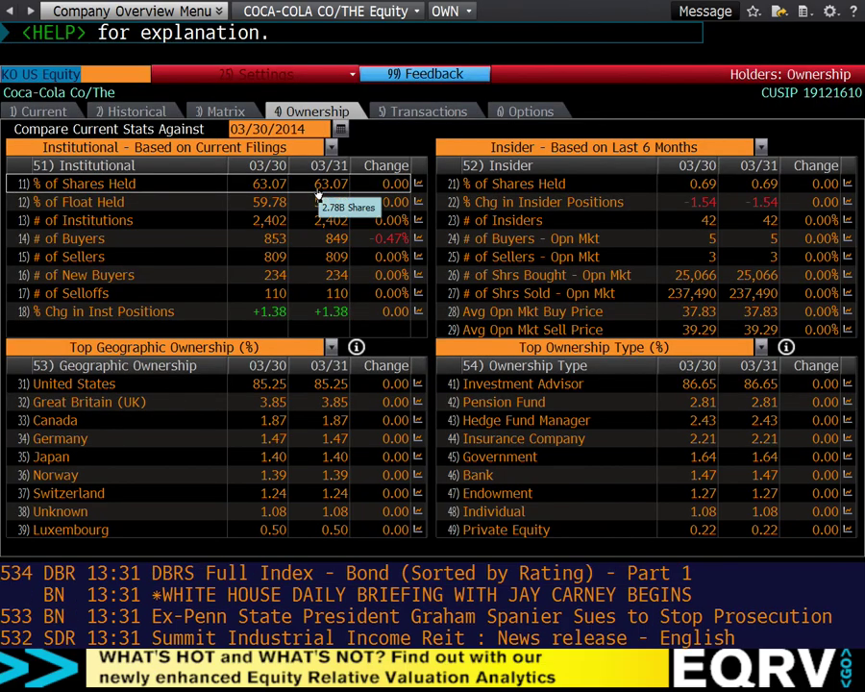
text(HPQ)
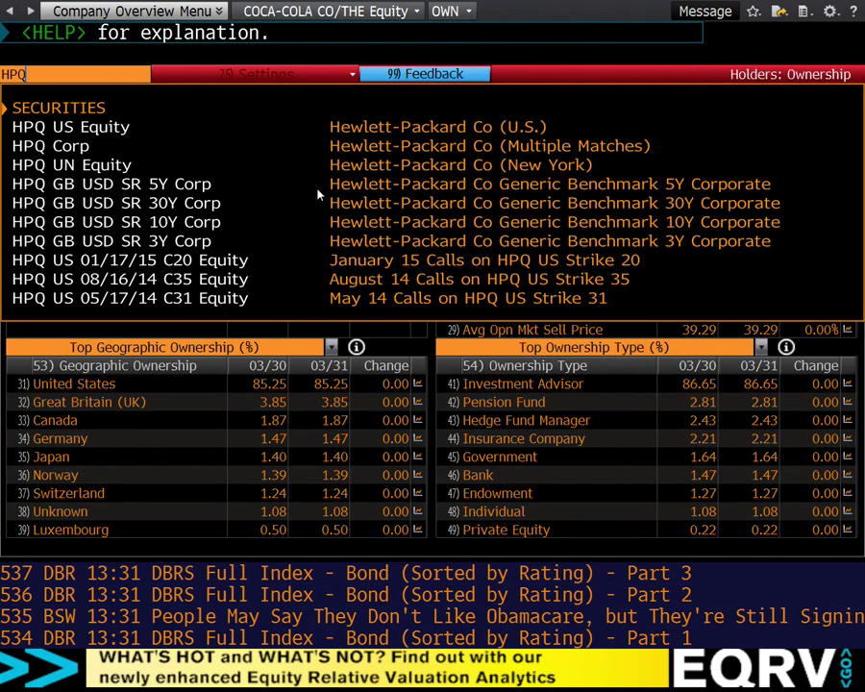
key(Down)
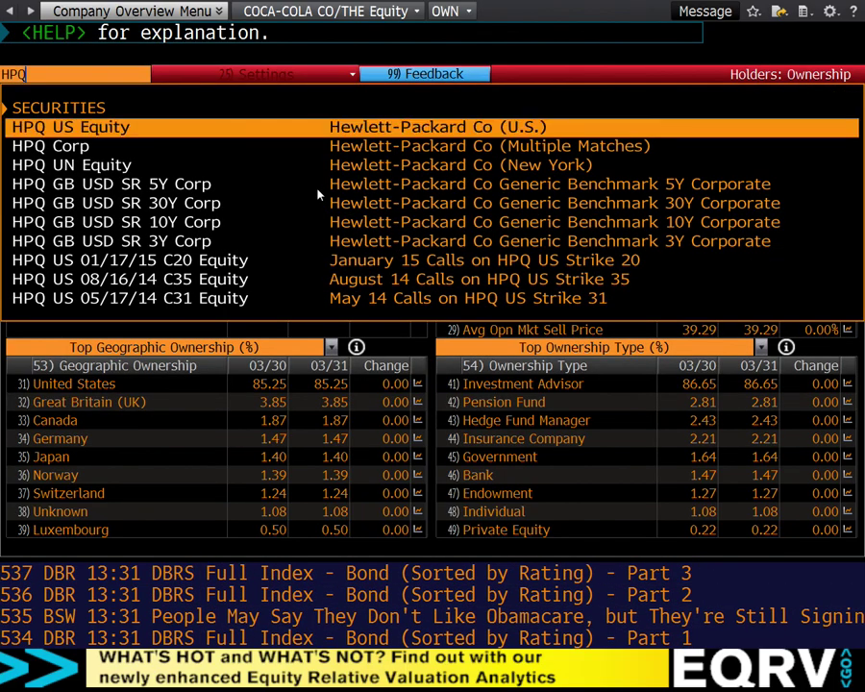
key(Return)
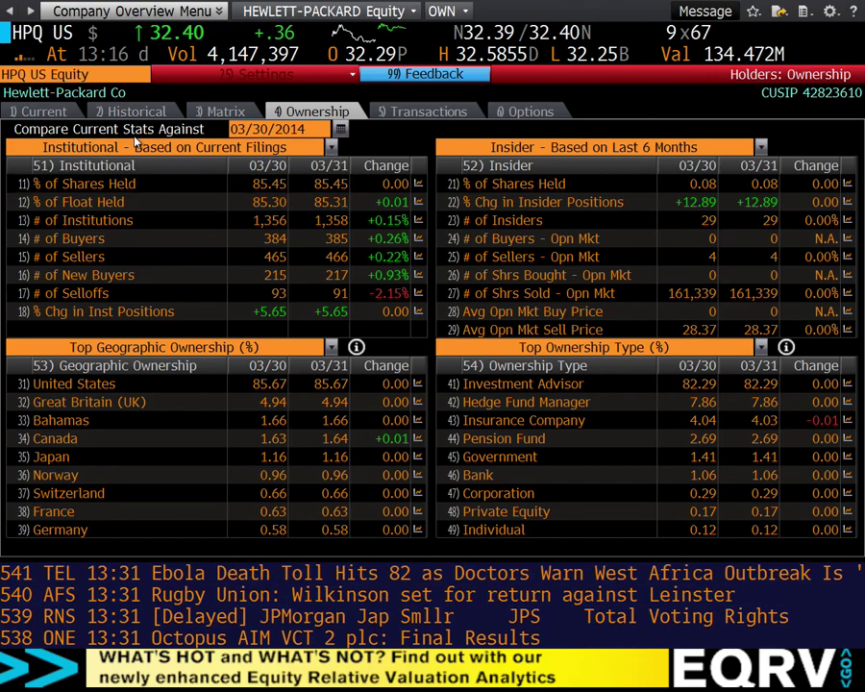
Step: Show Amazon's ownership breakdown by entering AMZN as the security
click(131, 79)
text(AMZN)
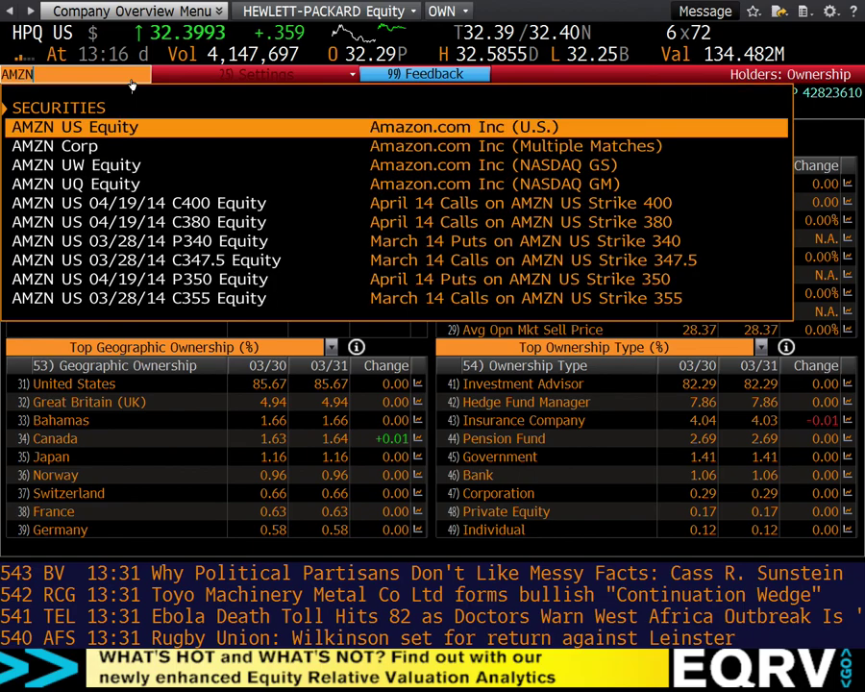
key(Return)
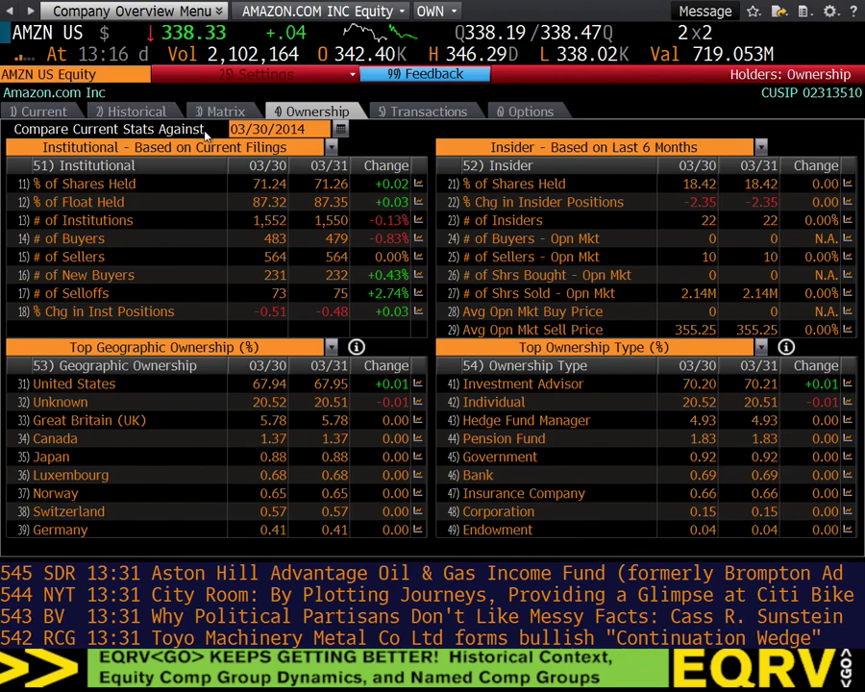
mouse_move(290, 187)
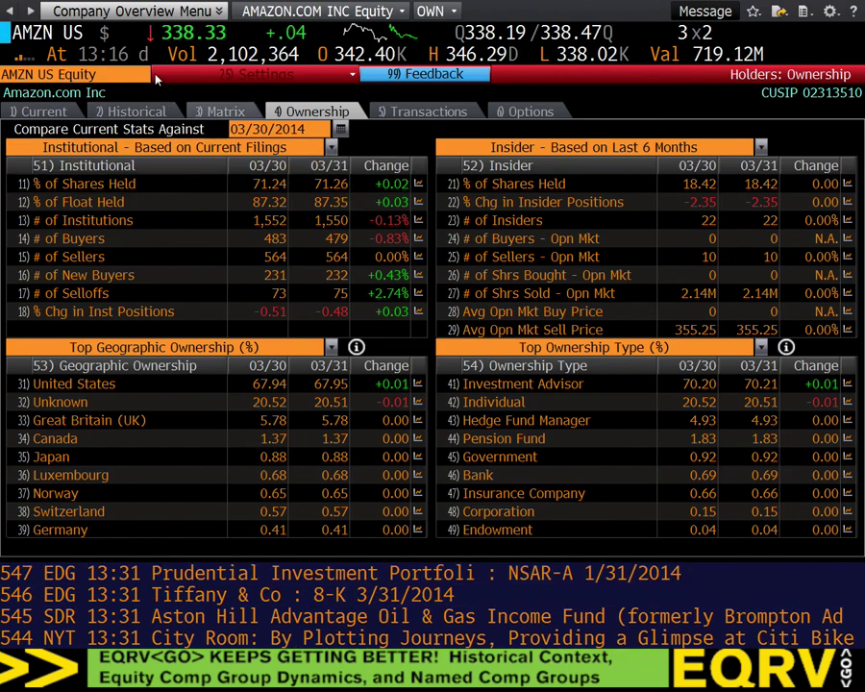
Step: Show Microsoft's ownership breakdown via MSFT US Equity: 72.42% institutional, 8.23% insiders
click(134, 80)
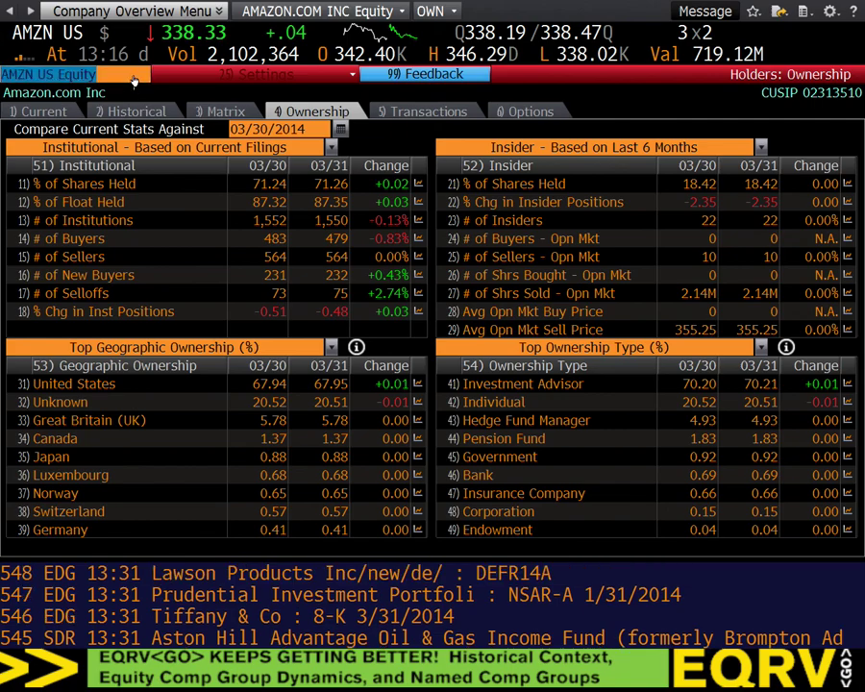
text(MSFT)
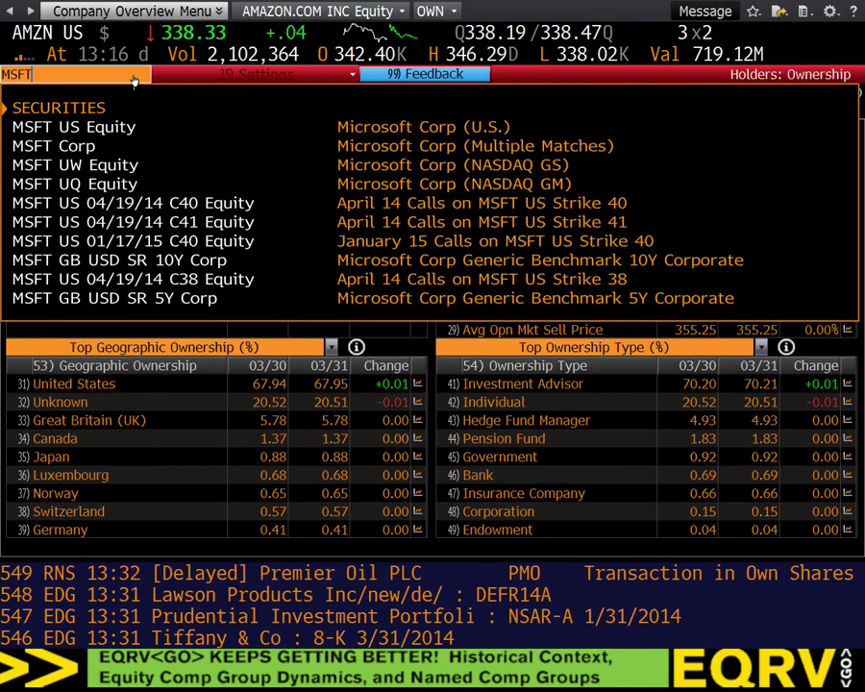
key(Down)
key(Return)
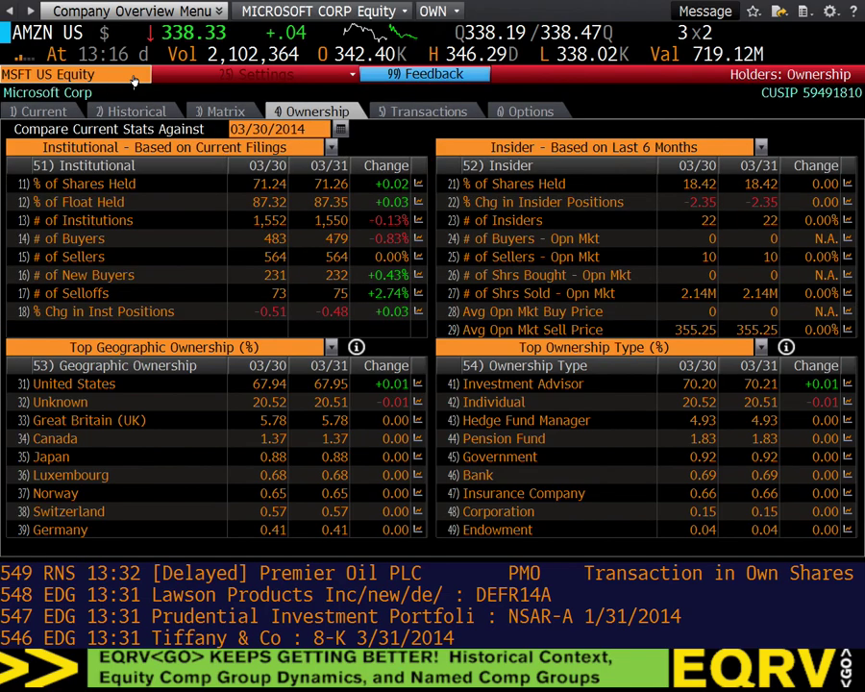
mouse_move(277, 183)
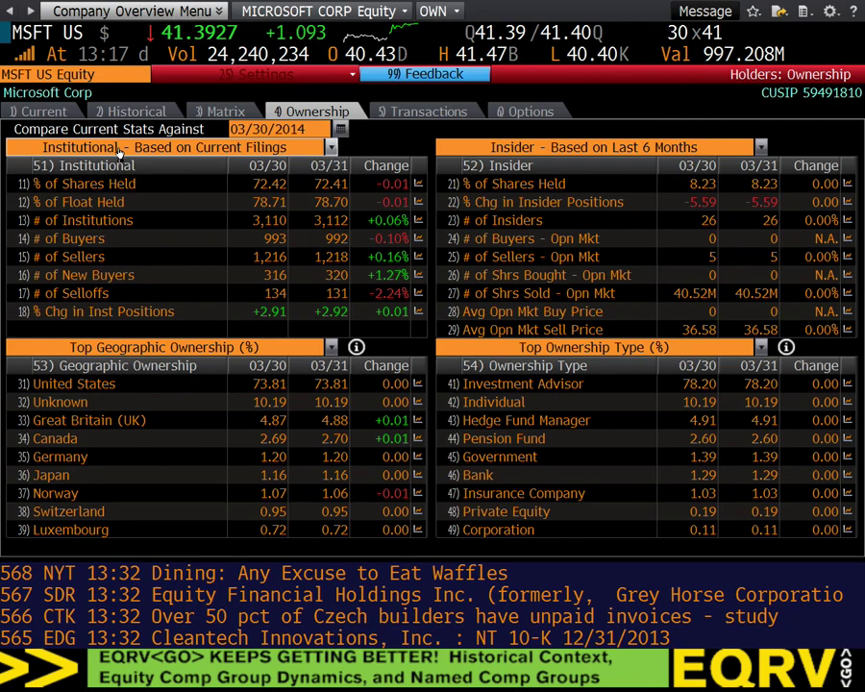
Step: Reload Coca-Cola's ownership page by entering KO as the security
click(101, 77)
text(KO)
key(Return)
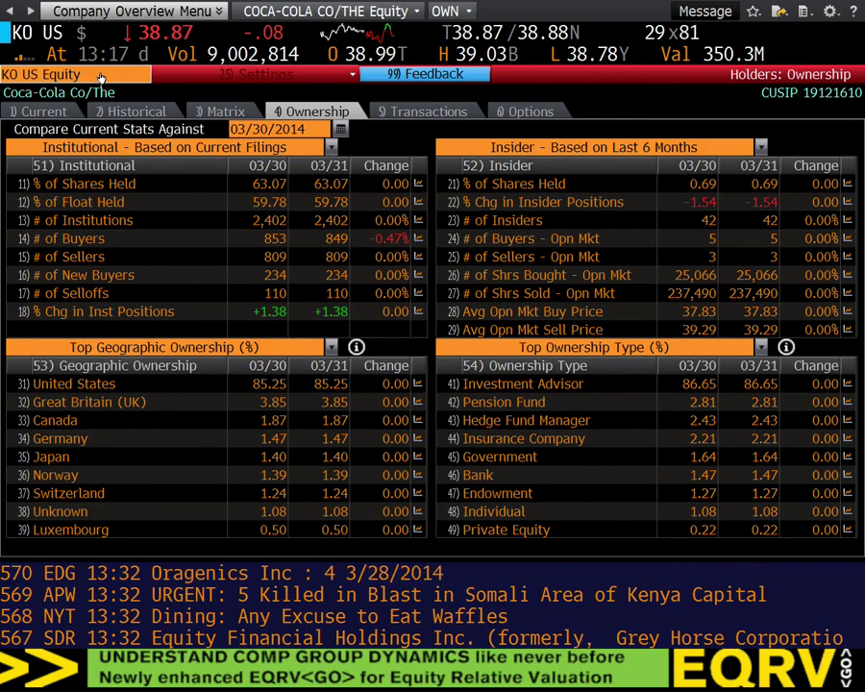
Step: Open Coca-Cola's HDS holders list, led by Berkshire Hathaway with 400,000,000 shares (9.08%)
text(HDS)
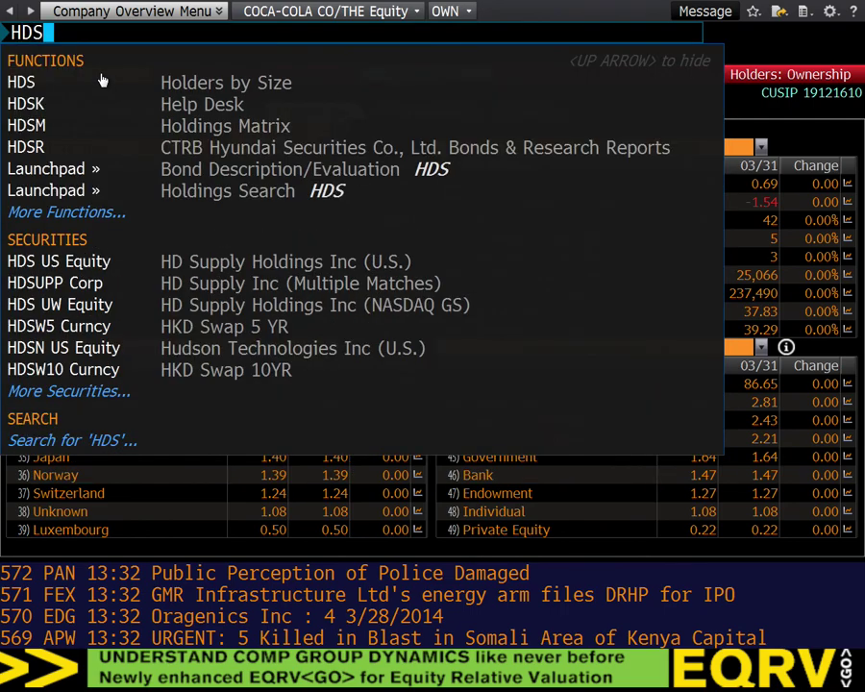
key(Return)
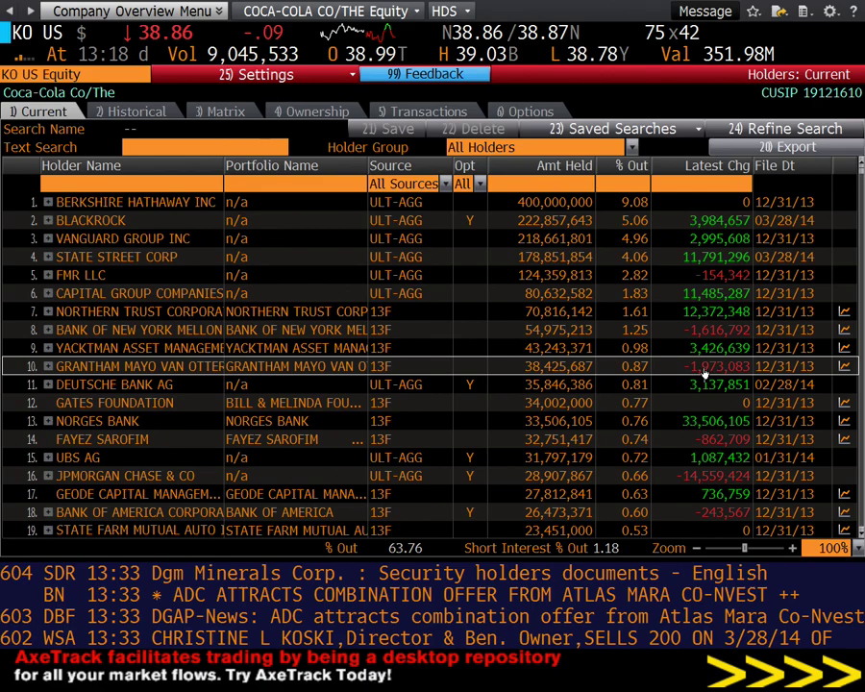
text(GP)
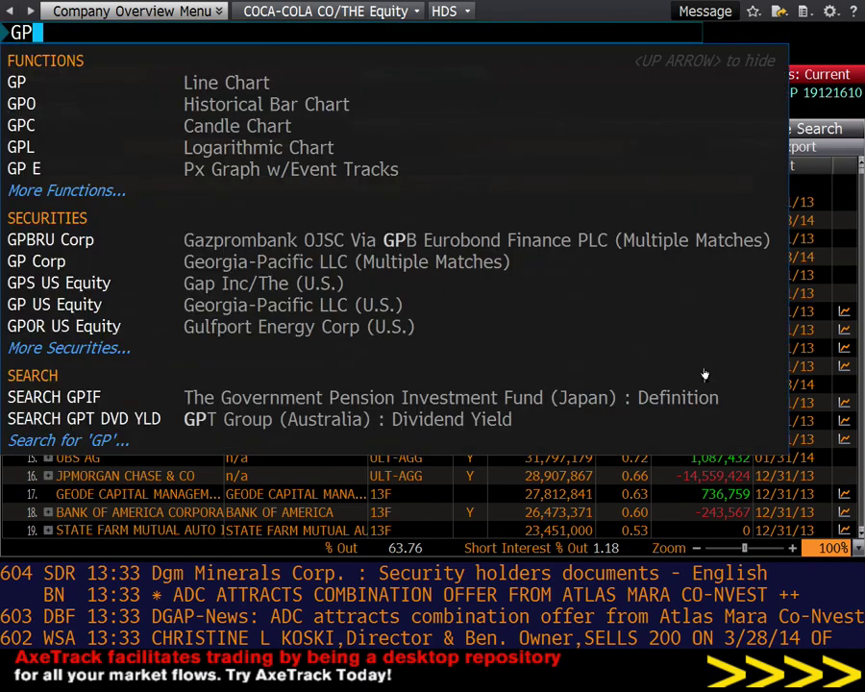
key(Return)
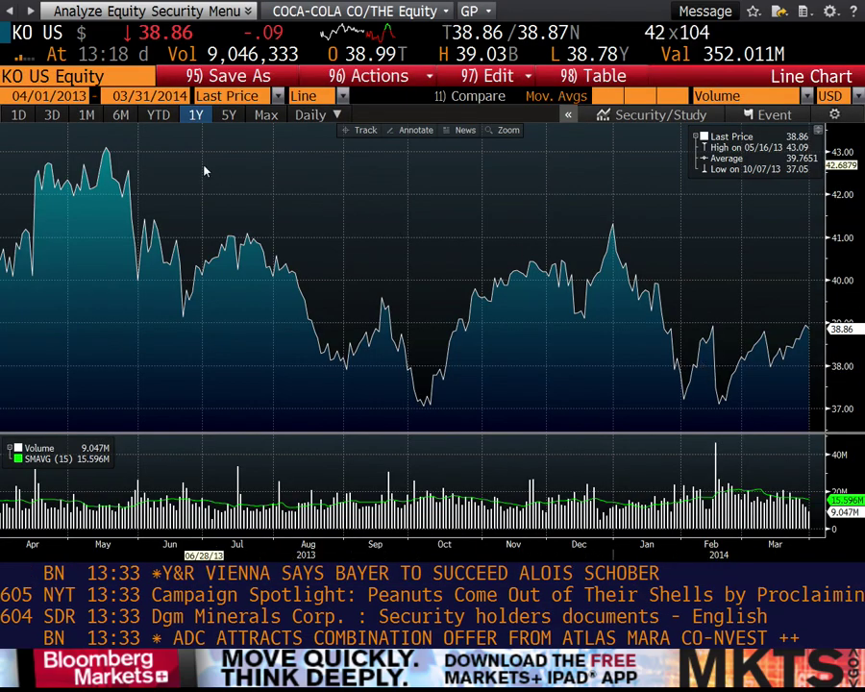
click(158, 115)
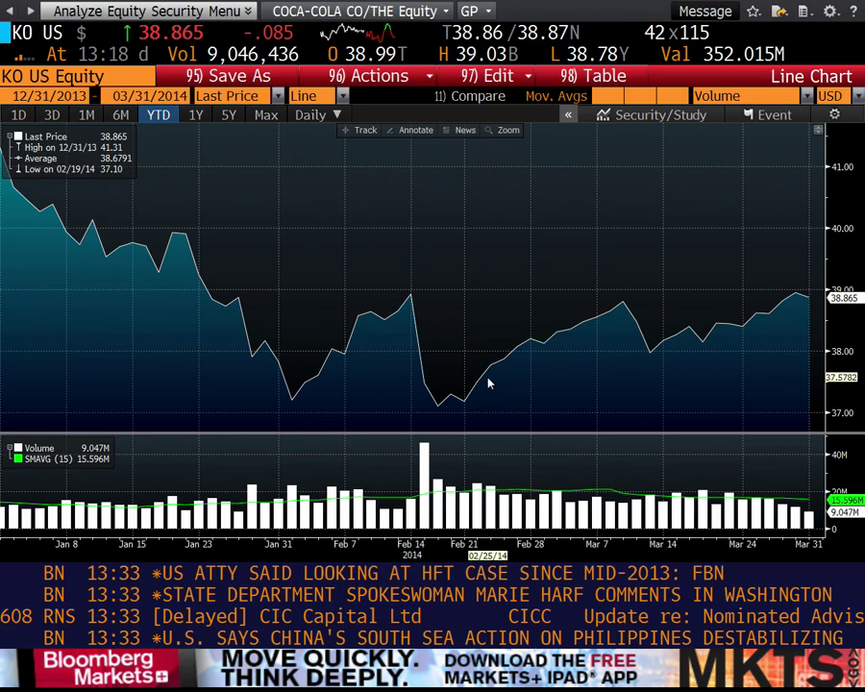
text(HF)
key(BackSpace)
text(DS)
key(Return)
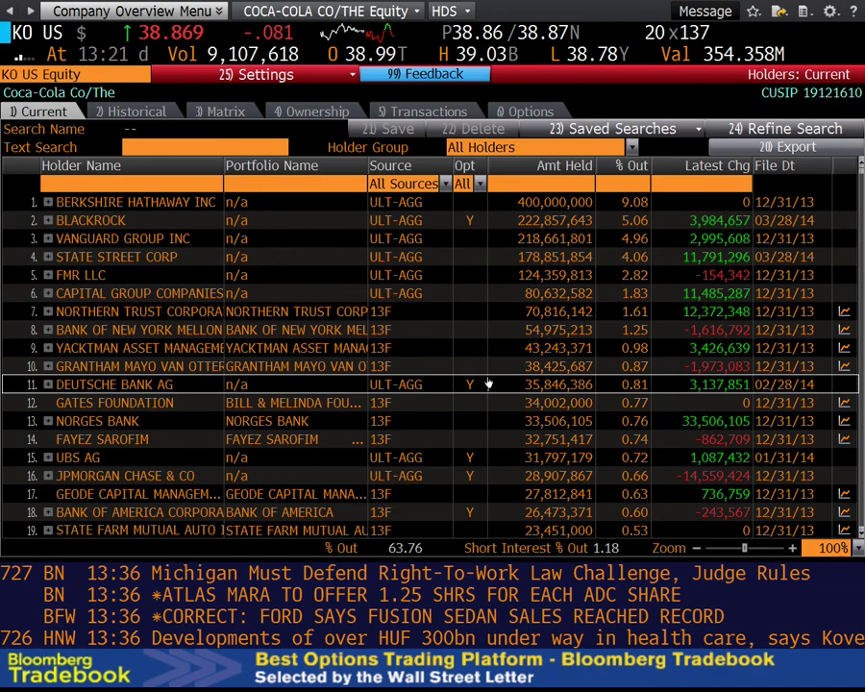
Step: Load Coca-Cola's ANR analyst recommendations and open the Stifel analyst's coverage of 13 companies
text(ANR)
key(Return)
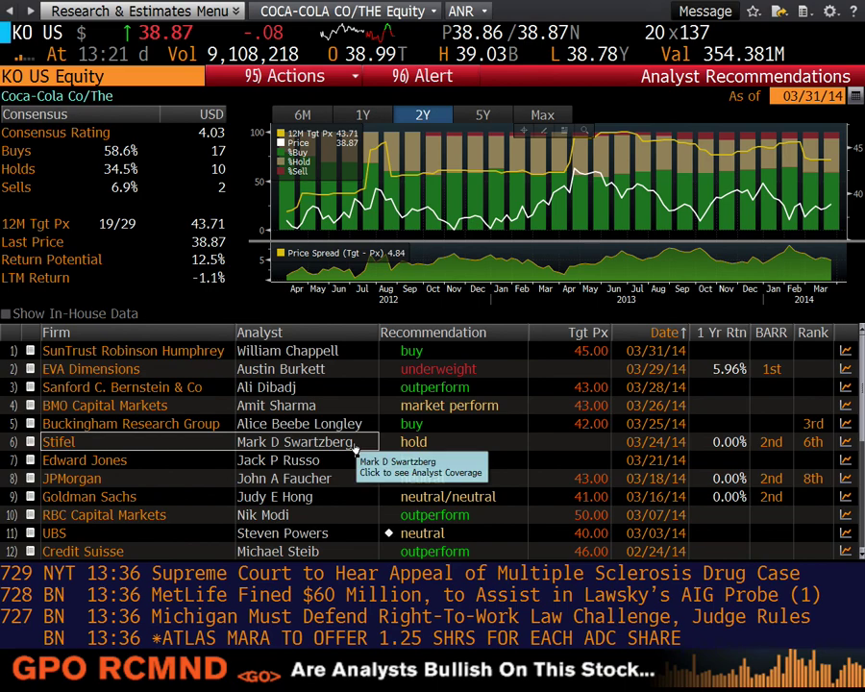
click(123, 449)
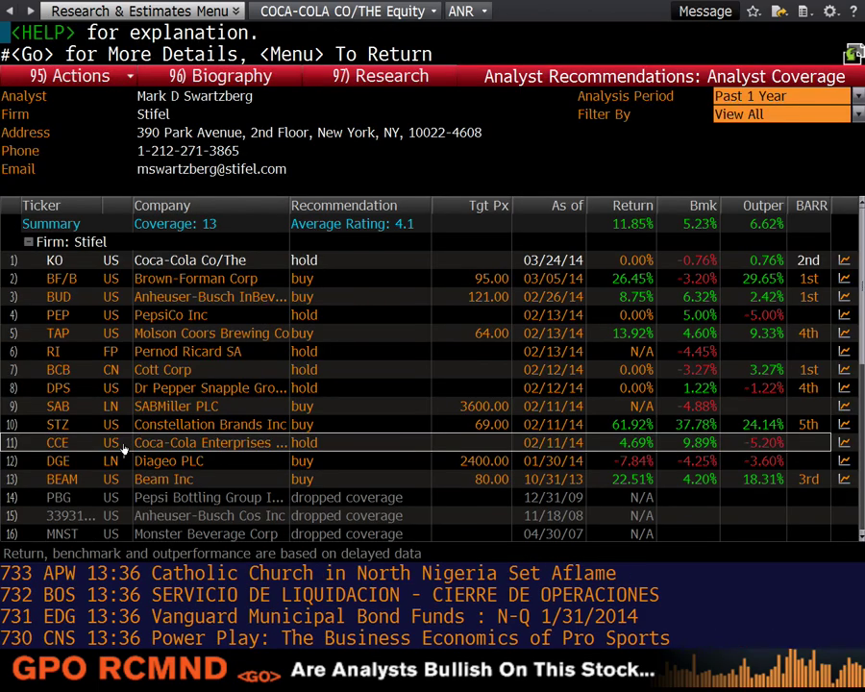
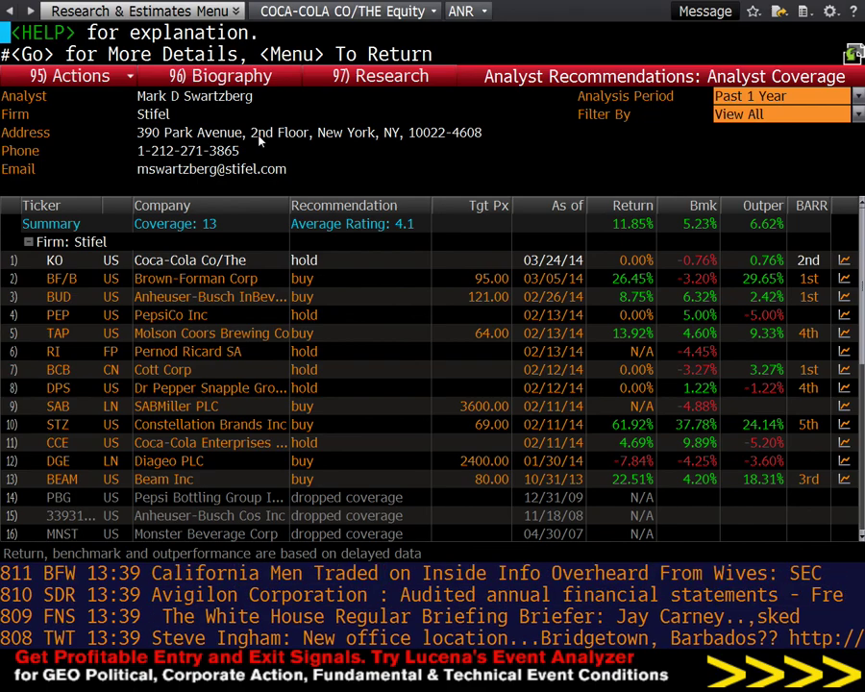
Step: Open the EEO consensus estimates overview for KO US Equity in Bloomberg
text(EEO)
key(Return)
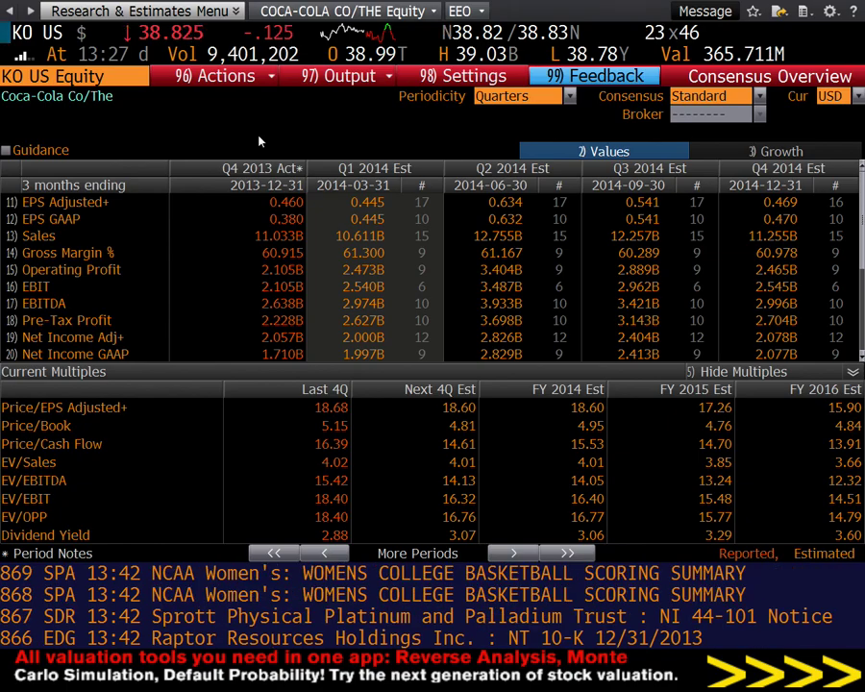
Step: In Excel, go to the Assumptions sheet and select cell B17
key(super+Tab)
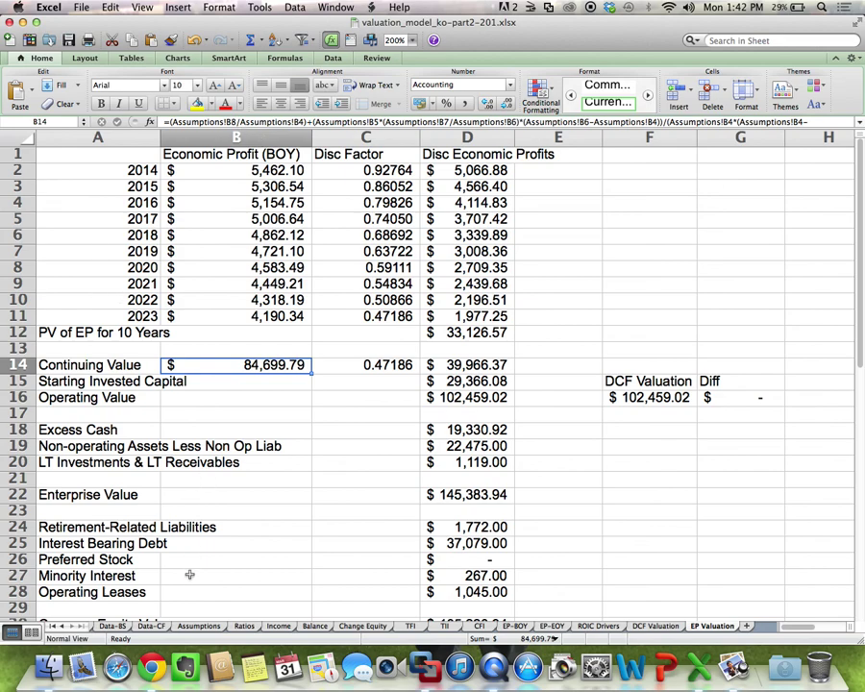
click(198, 625)
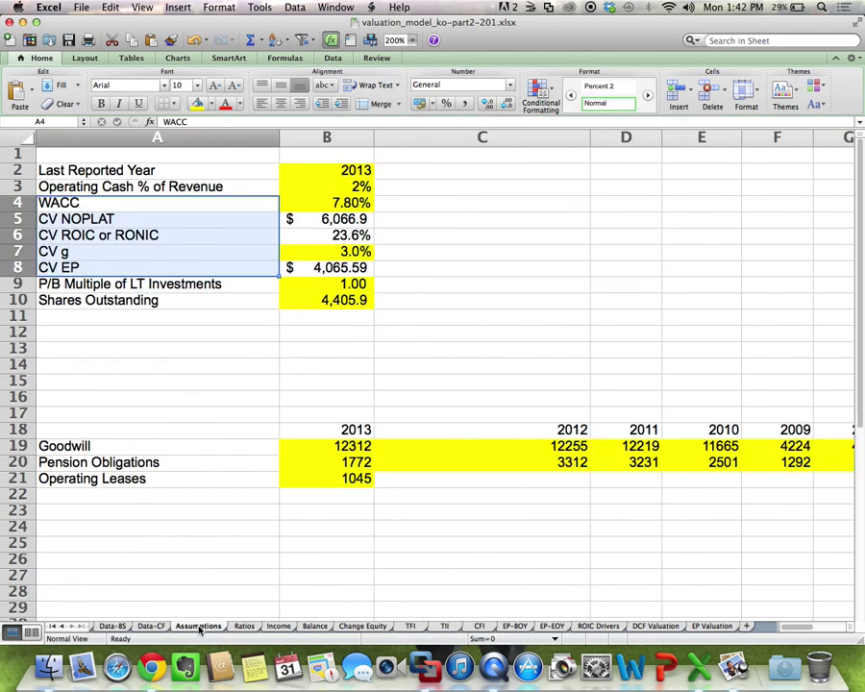
click(300, 419)
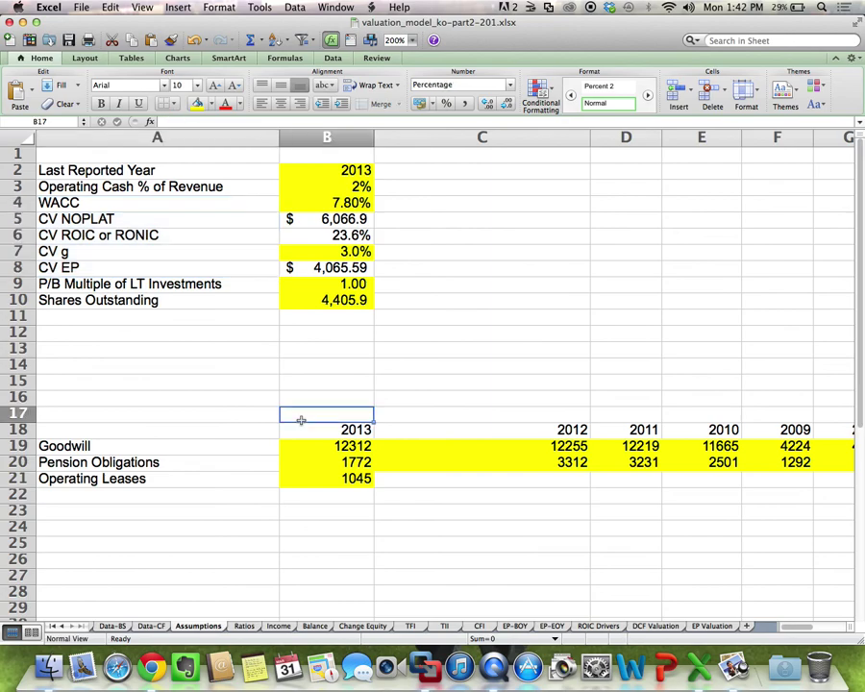
Step: Switch the Bloomberg KO consensus overview periodicity to Annuals
key(super+Tab)
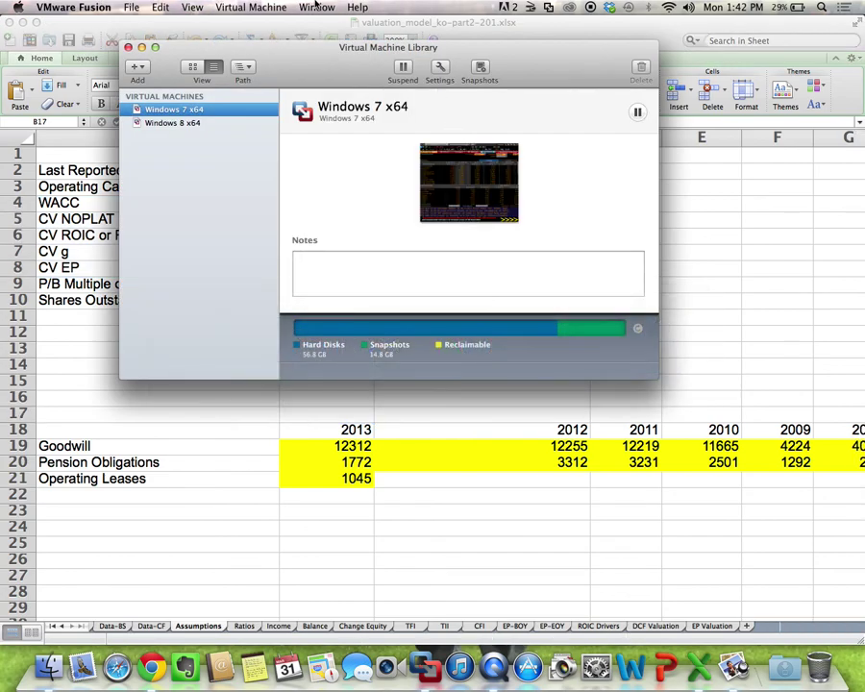
click(316, 7)
click(365, 96)
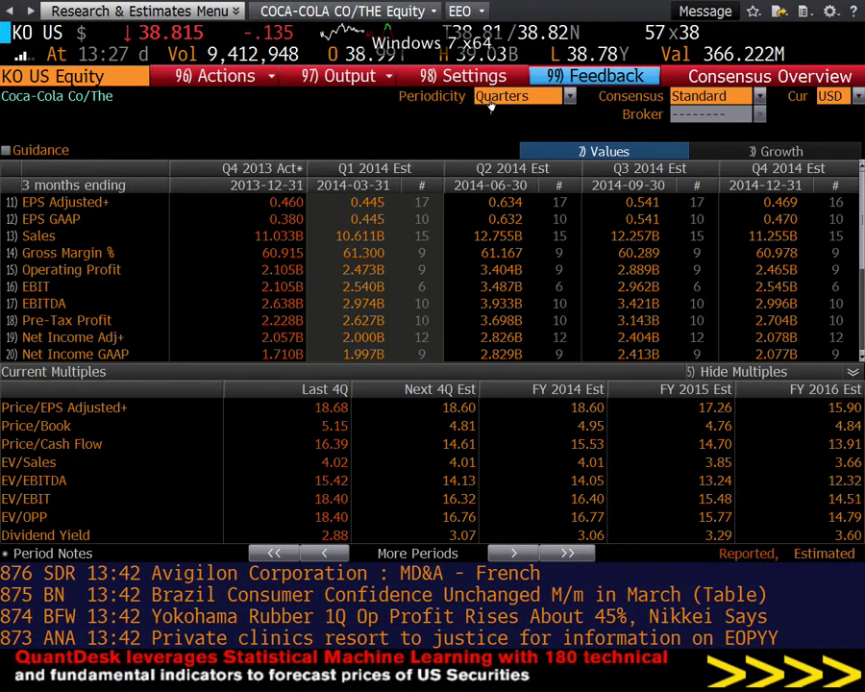
click(492, 98)
click(524, 148)
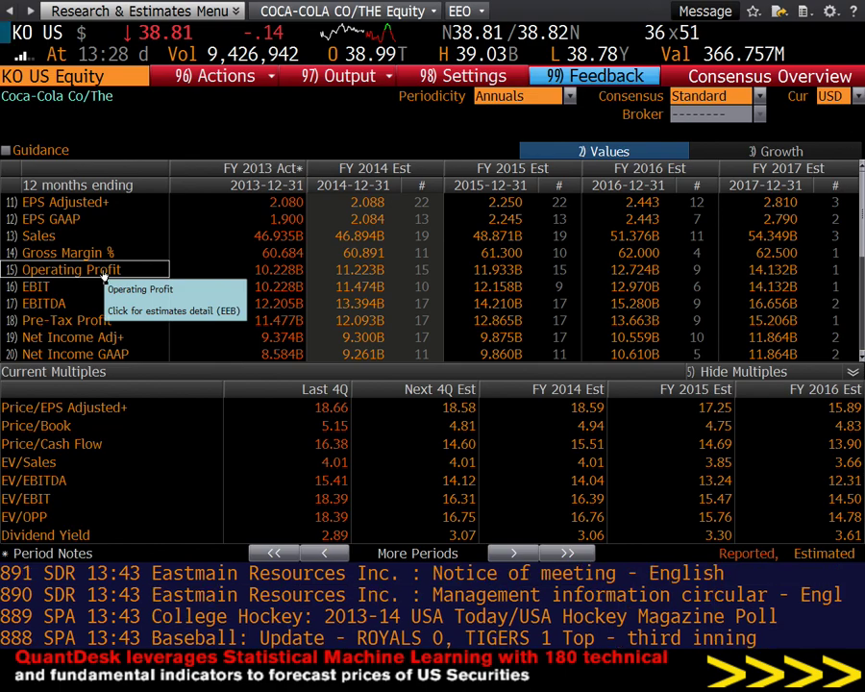
key(super+Tab)
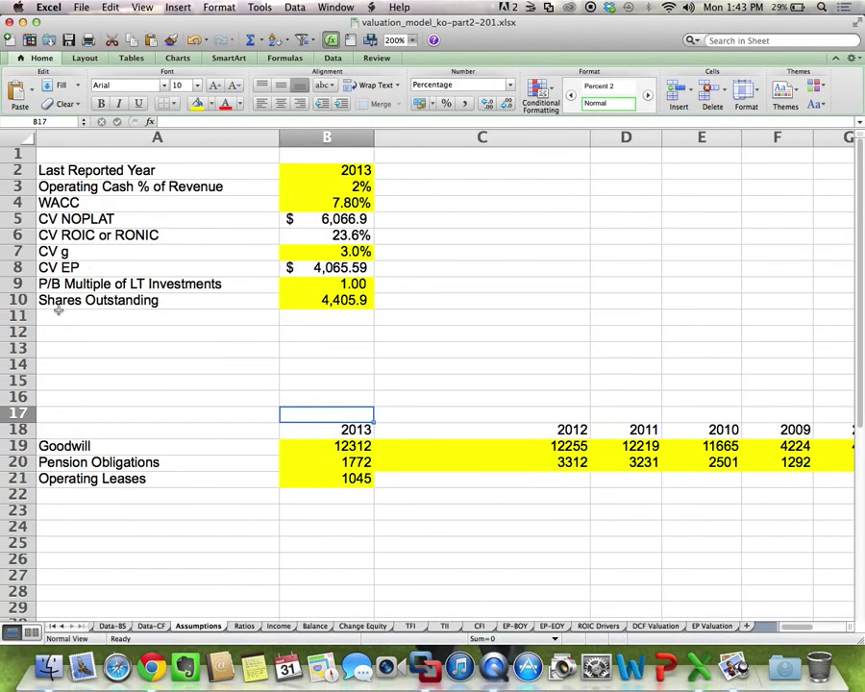
Step: Enter the labels Sales 1 and Sales 2 in cells A12 and A13
click(57, 313)
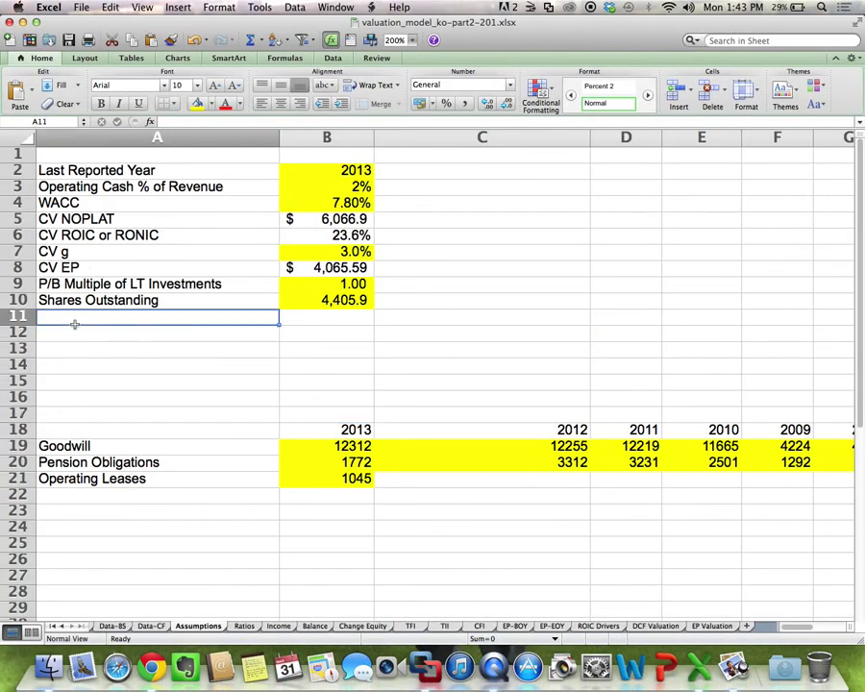
click(52, 332)
text(Sales 1)
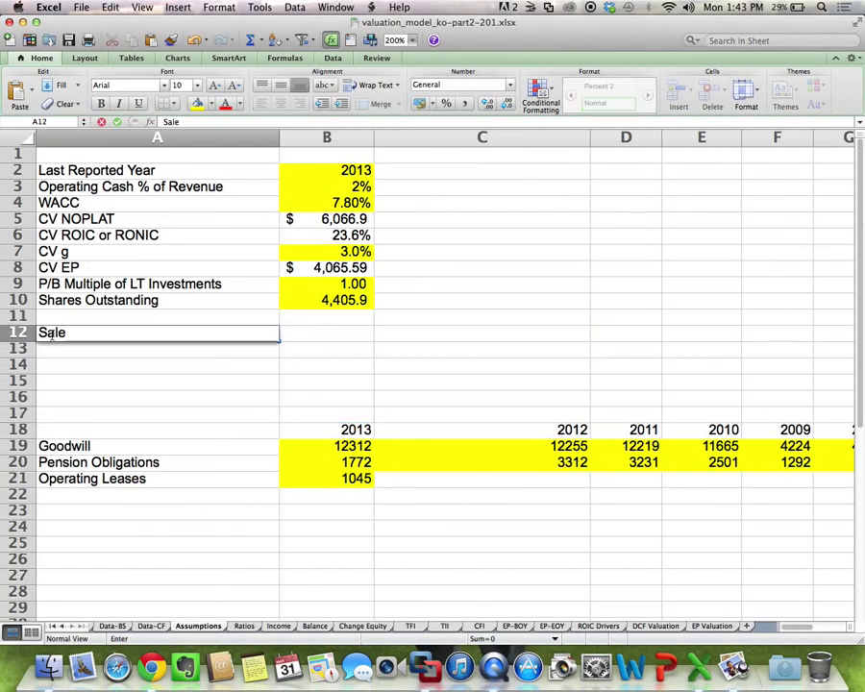
key(Return)
text(Sales 2)
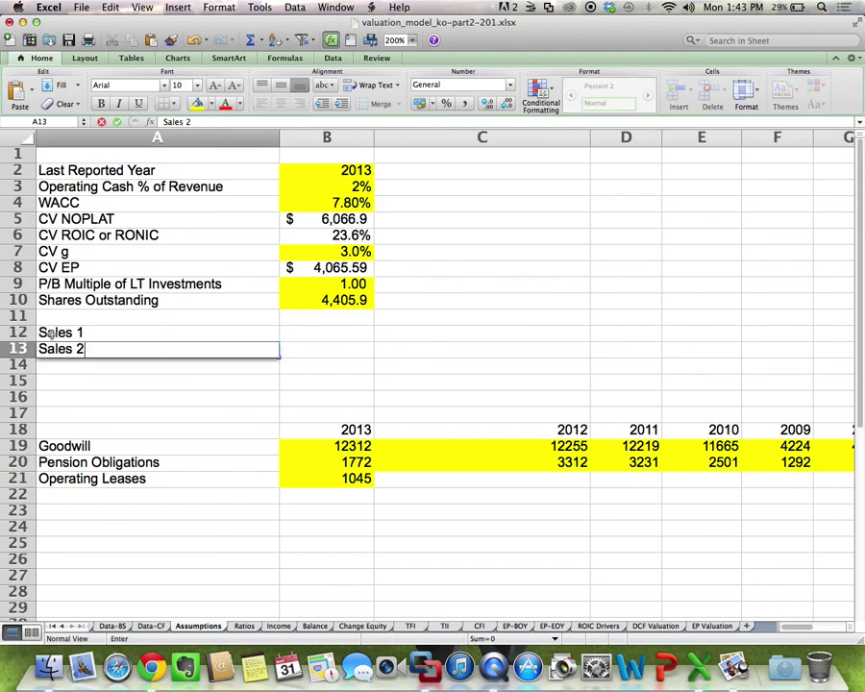
key(Return)
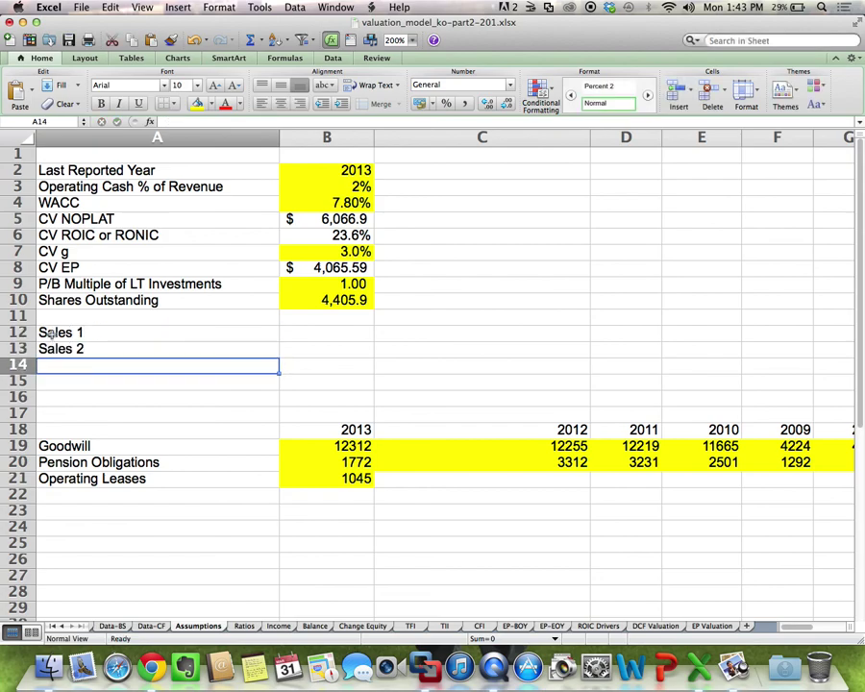
Step: Add Operating Profit 1 and Operating Profit 2 labels in A14 and A15
text(Operatin)
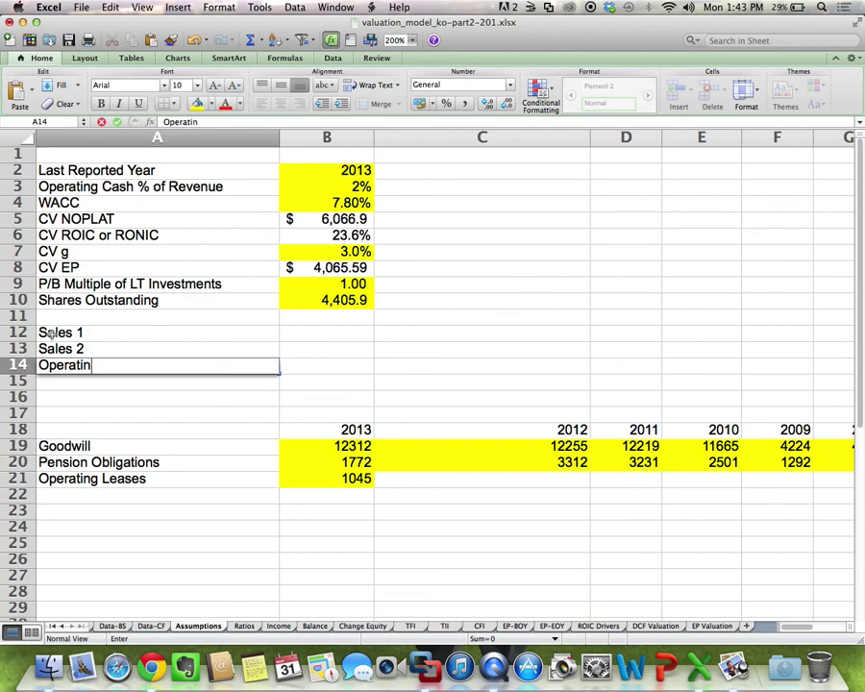
text(g Profit 1)
key(Return)
text(Operat)
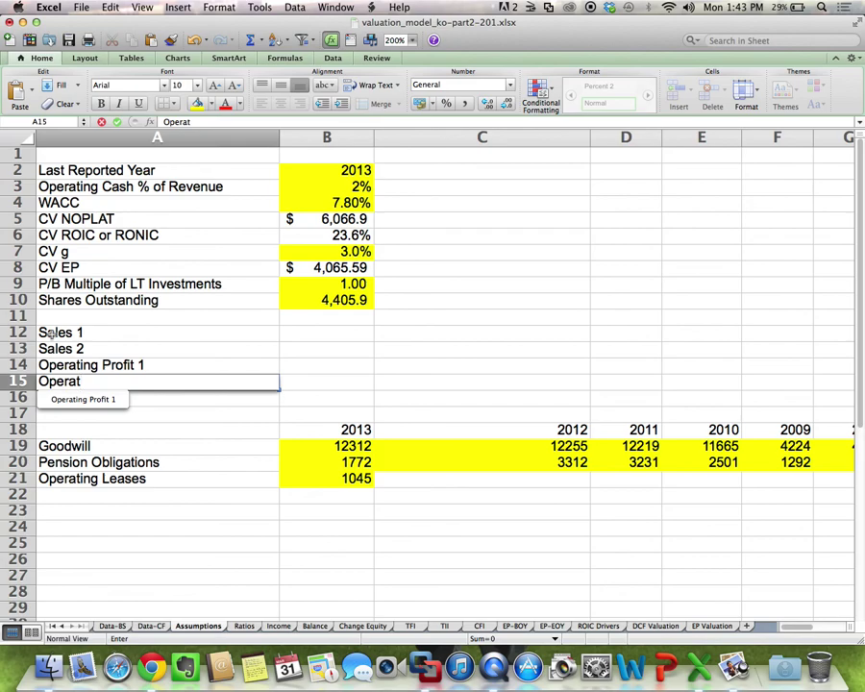
key(Down)
key(Return)
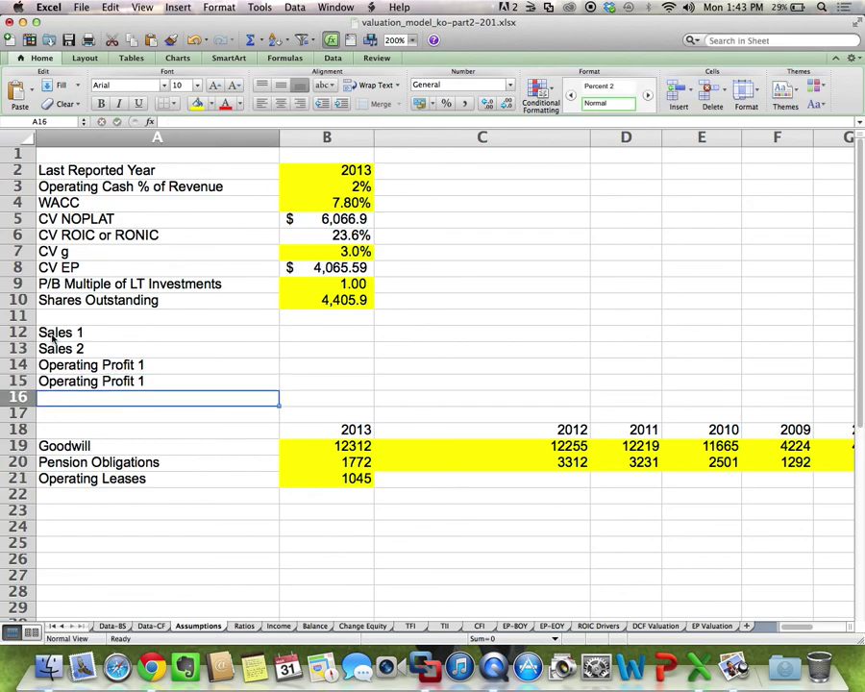
double_click(158, 385)
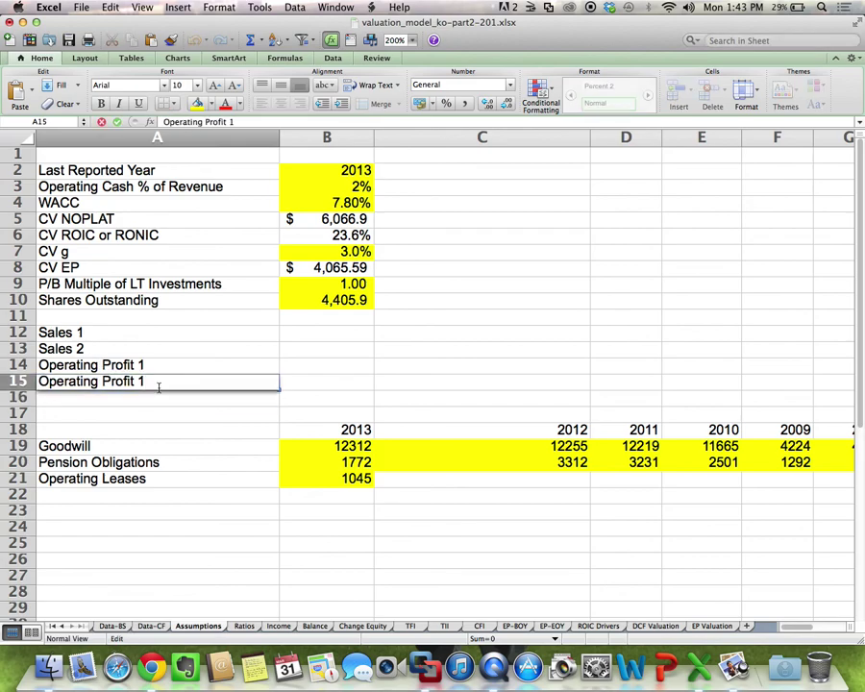
key(BackSpace)
text(2)
key(Return)
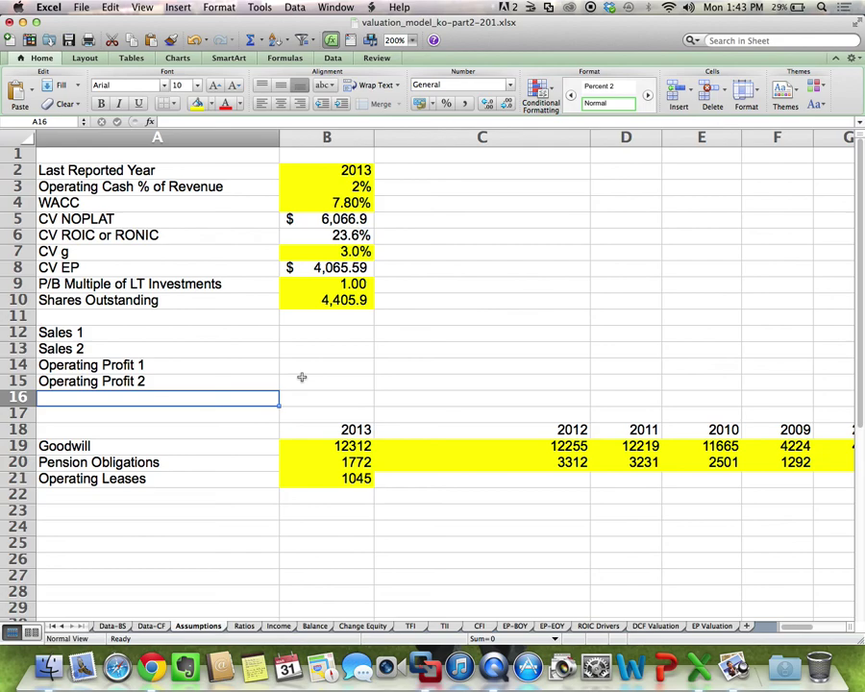
click(346, 337)
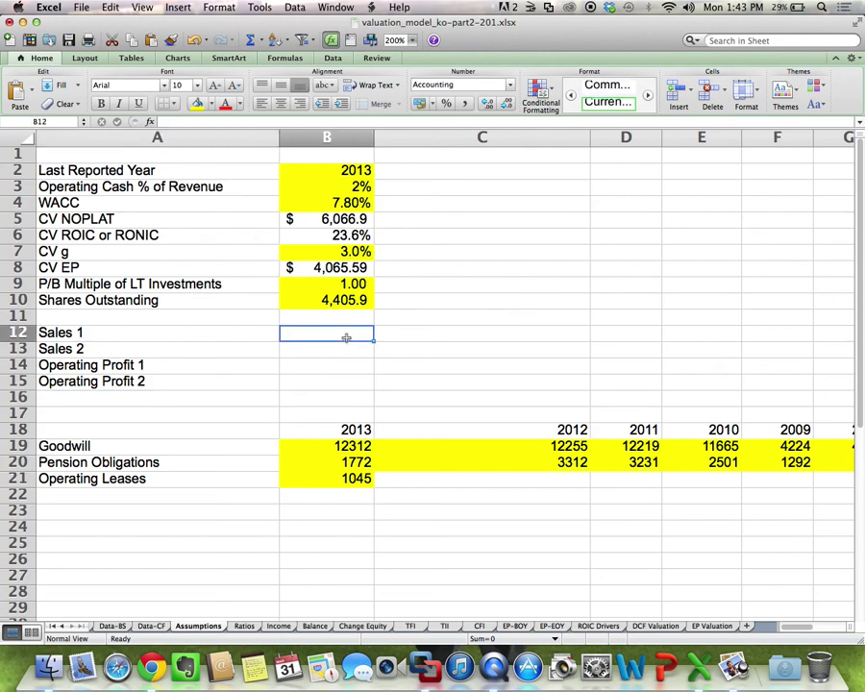
Step: Copy Bloomberg's sales estimates 46,894 and 48,871 into B12 and B13
key(super+Tab)
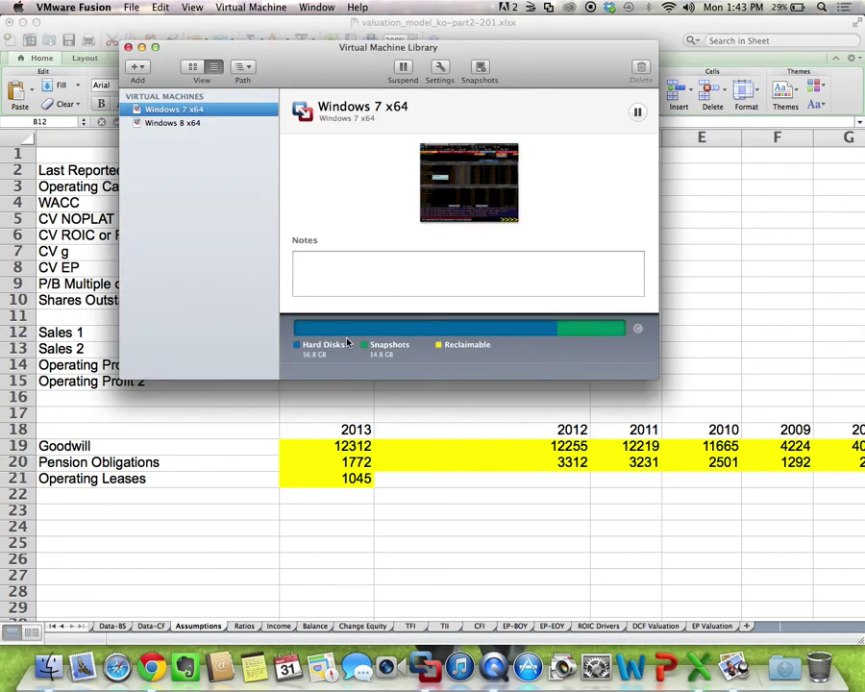
click(317, 7)
click(351, 99)
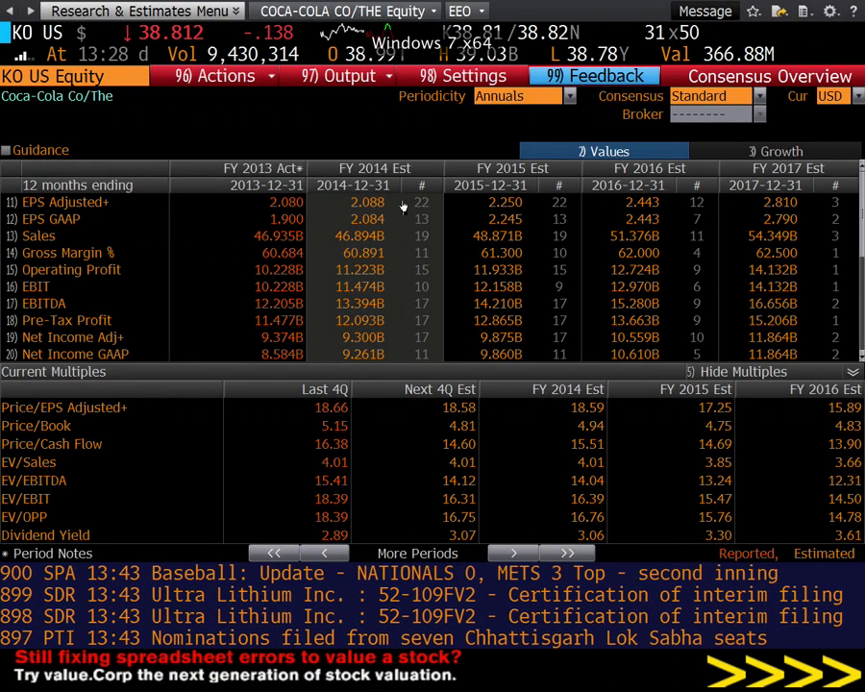
mouse_move(390, 276)
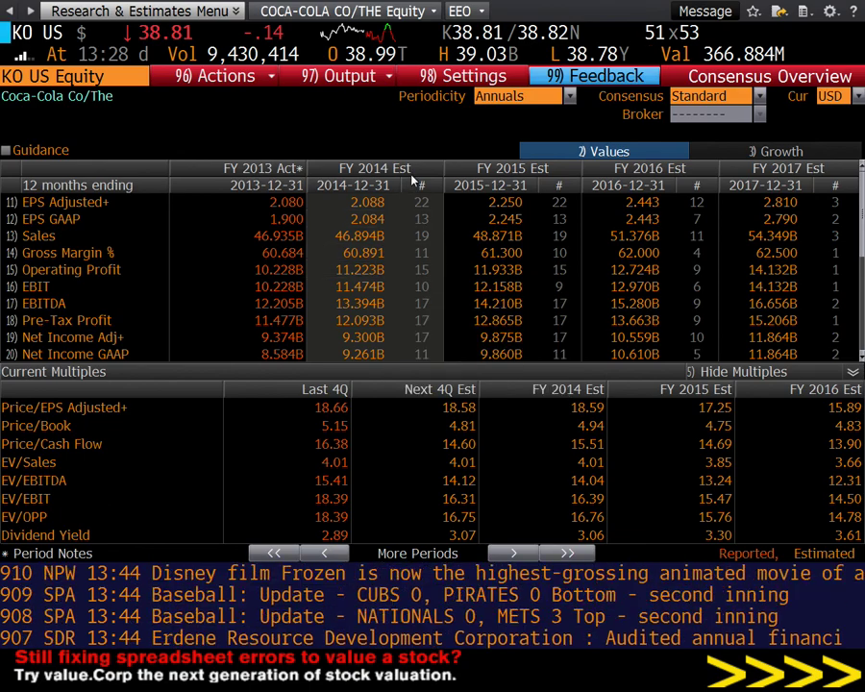
mouse_move(394, 251)
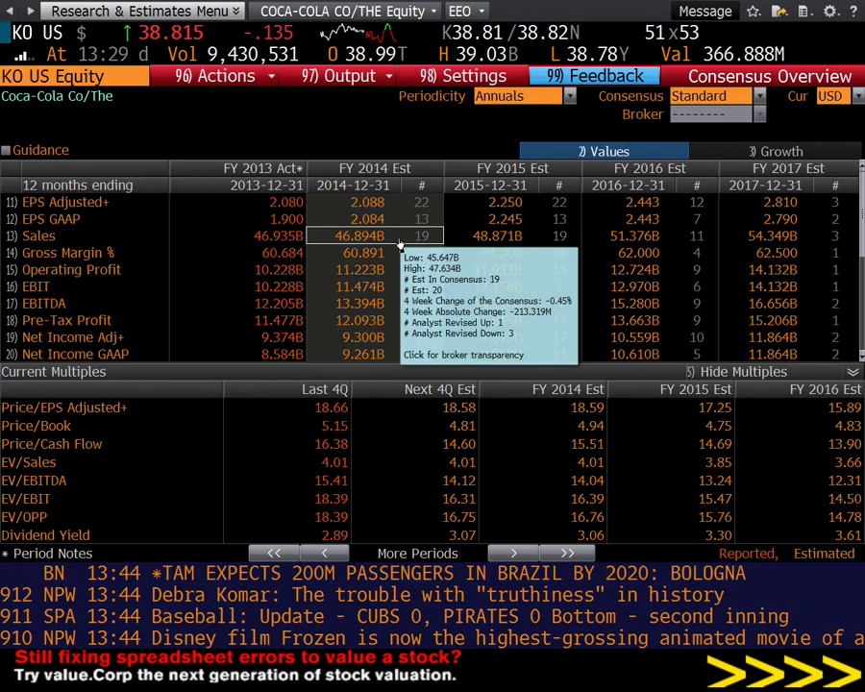
key(super+Tab)
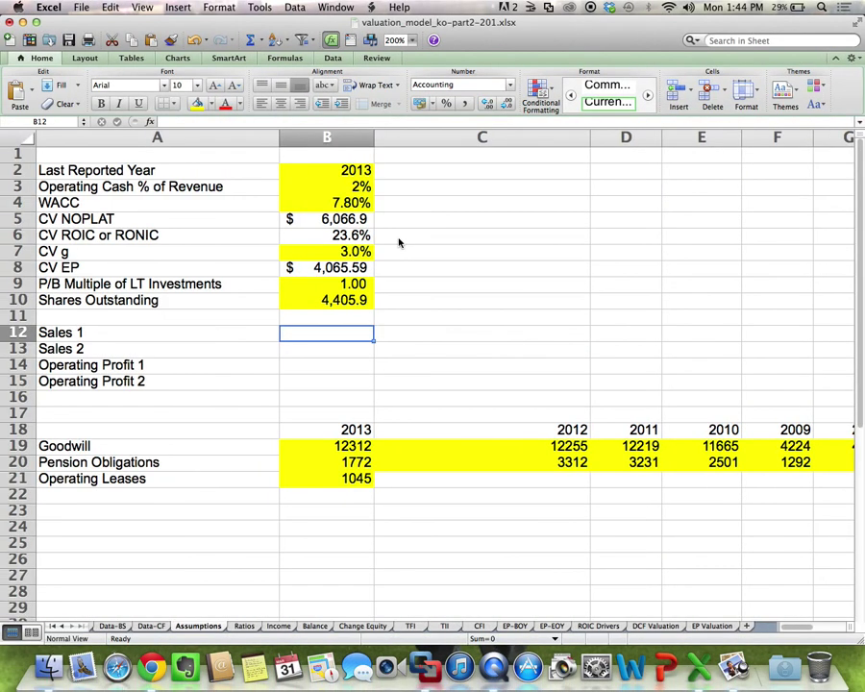
text(468)
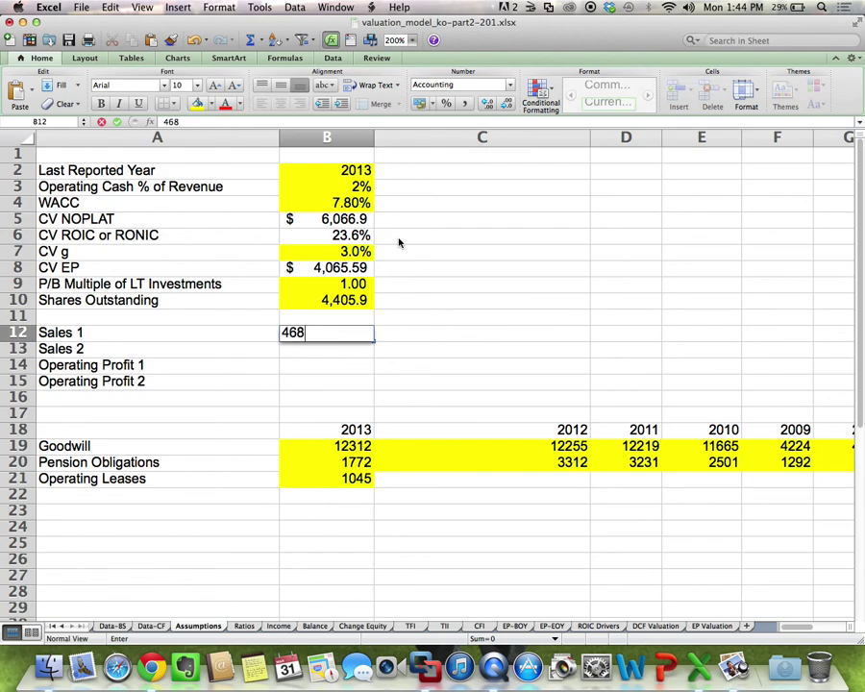
text(94)
key(Return)
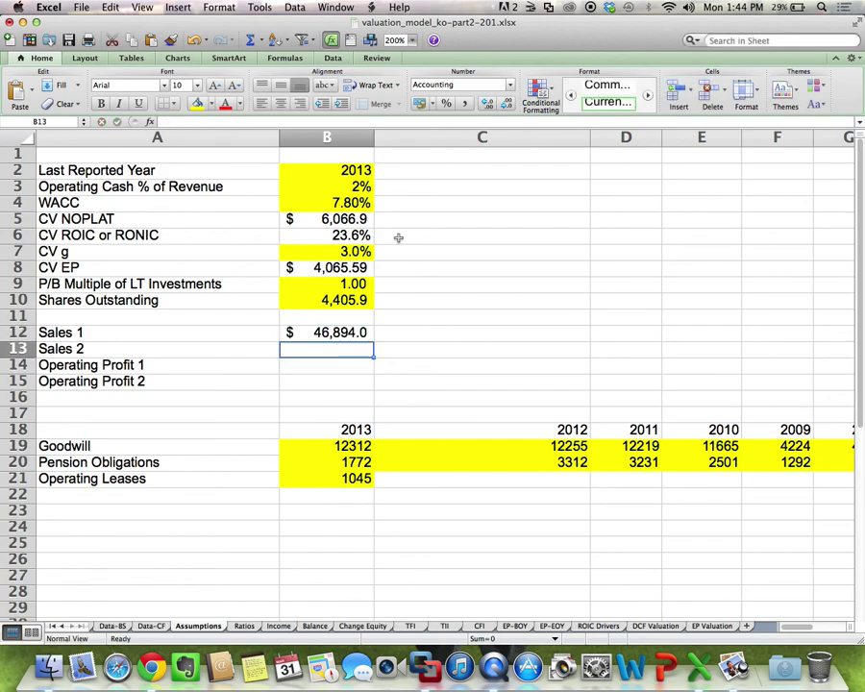
key(super+Tab)
click(316, 7)
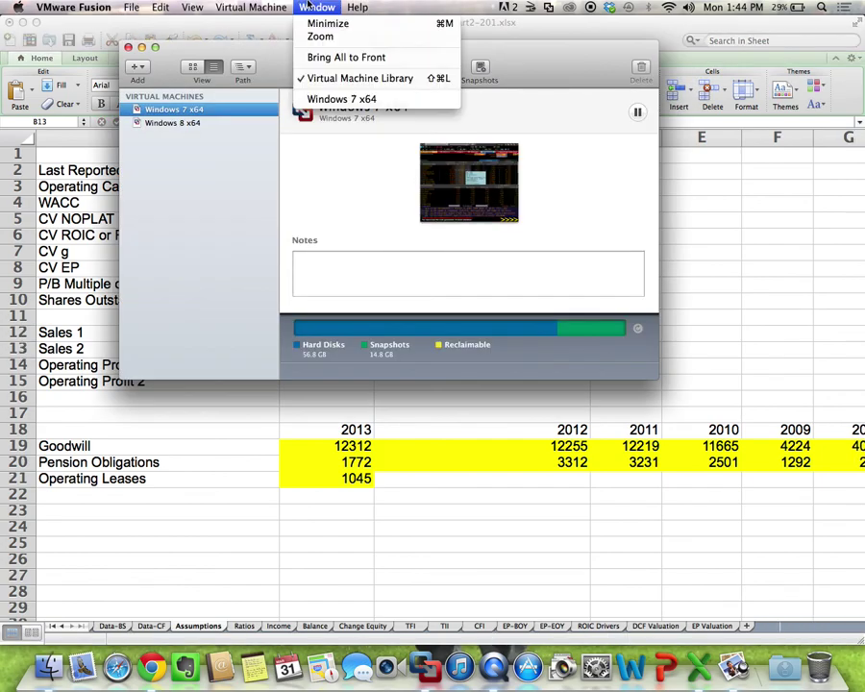
click(331, 100)
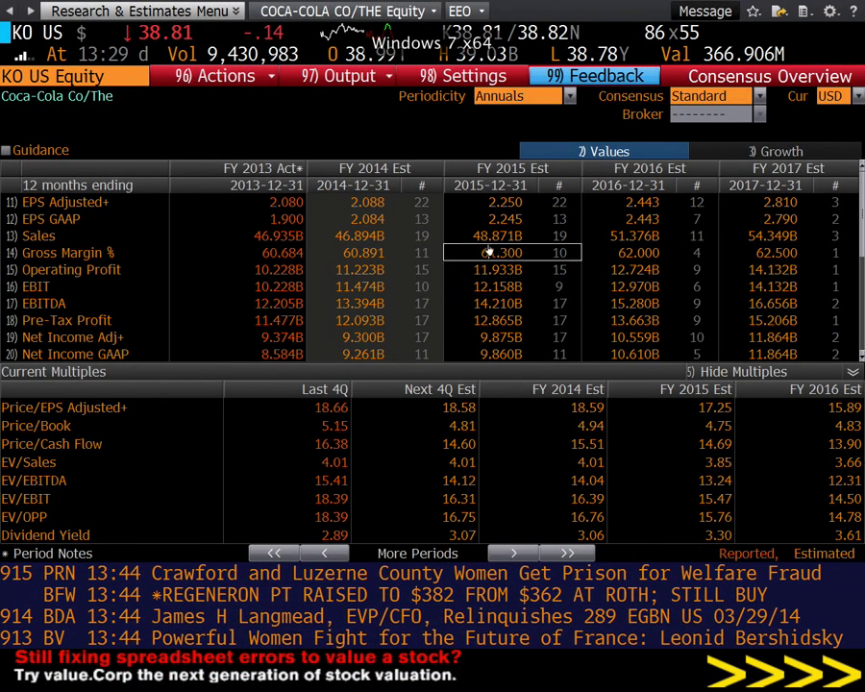
mouse_move(519, 239)
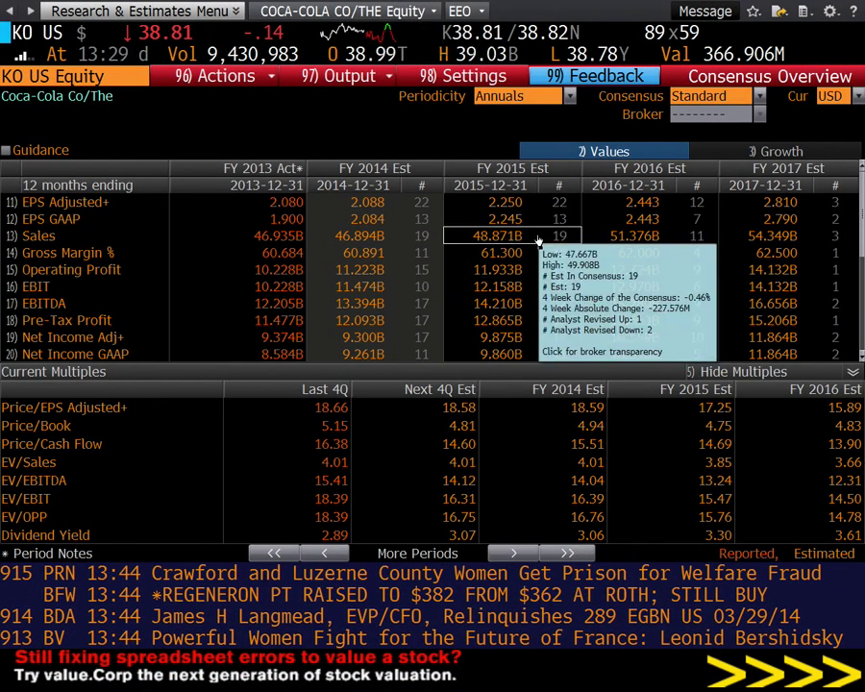
key(super+Tab)
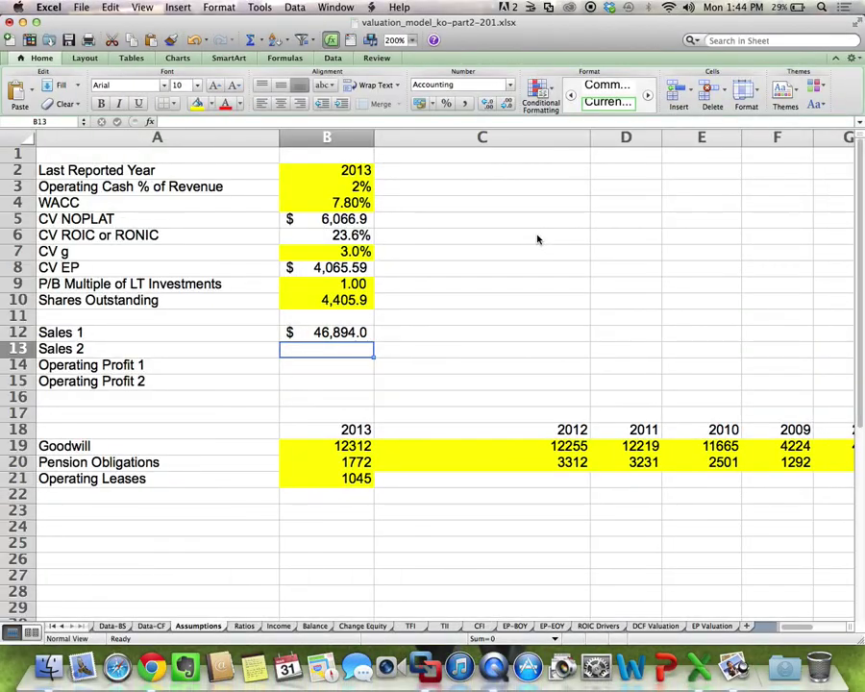
text(488)
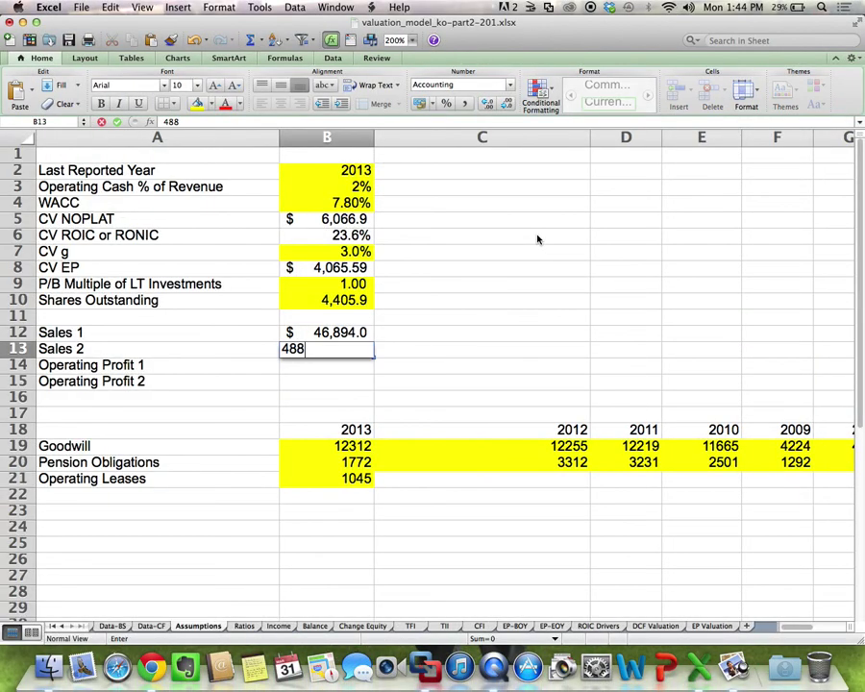
text(71)
key(Return)
Step: Enter the operating profit estimates 11,223 and 11,933 into B14 and B15
key(super+Tab)
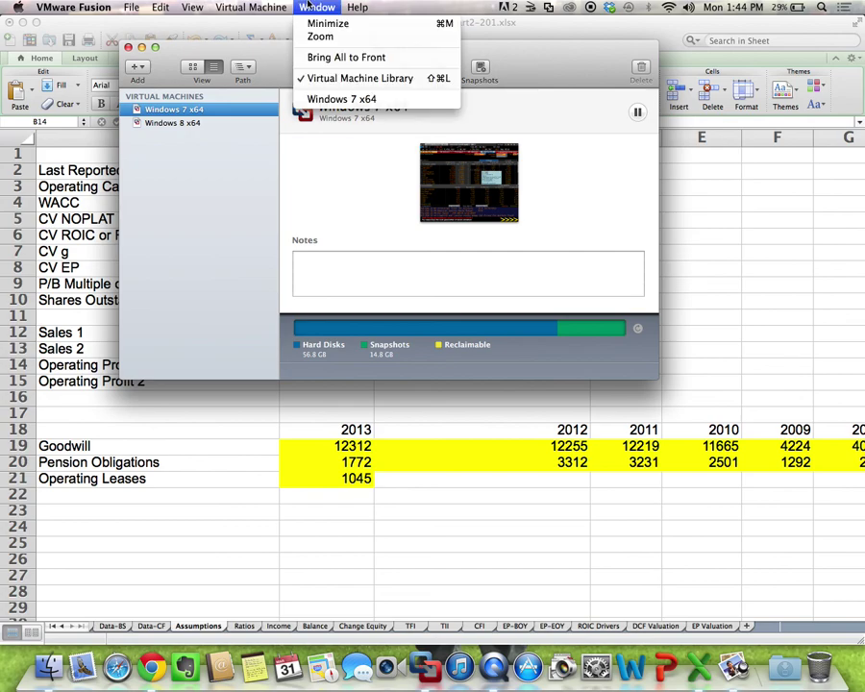
click(341, 98)
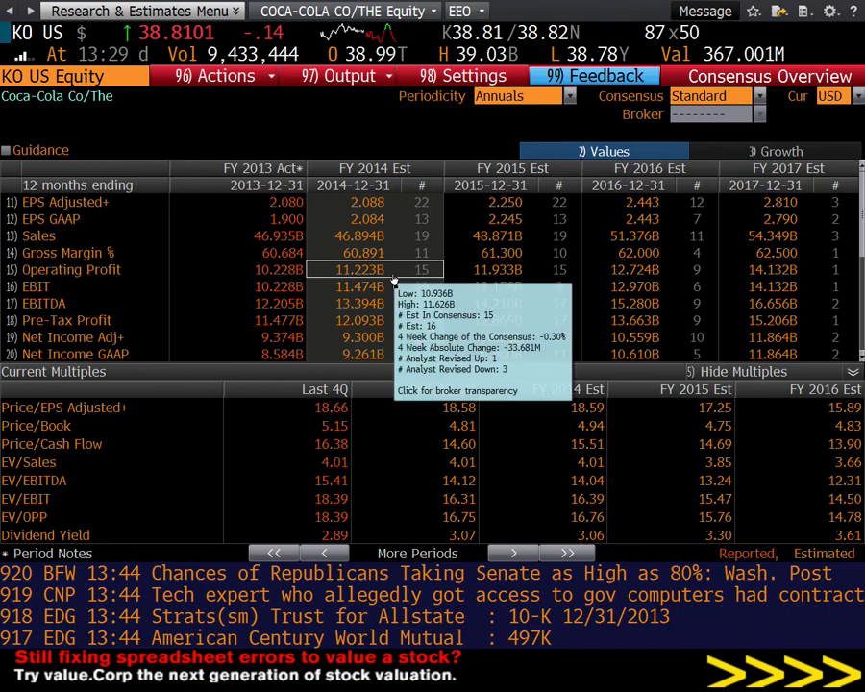
key(super+Tab)
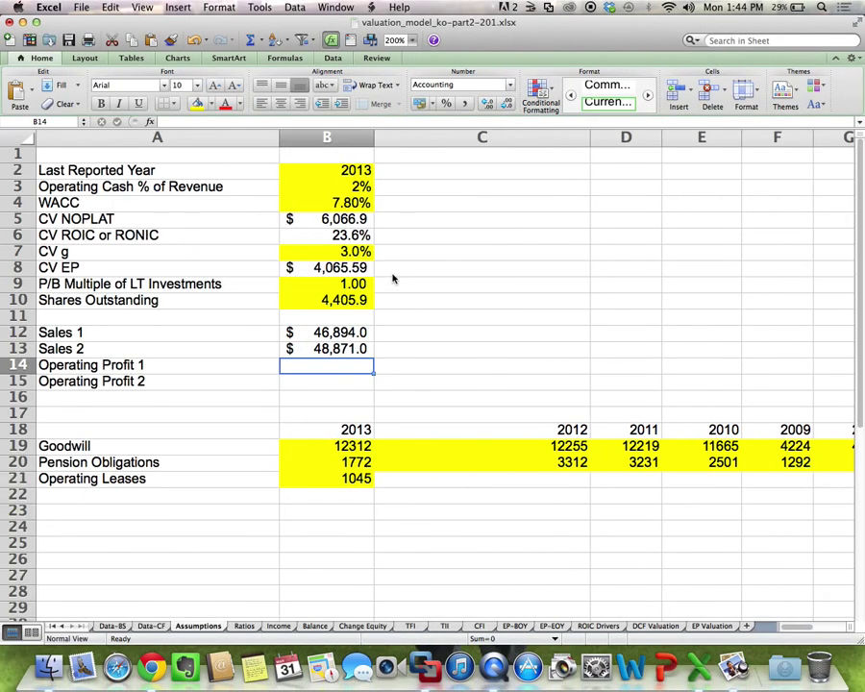
text(11223)
key(Return)
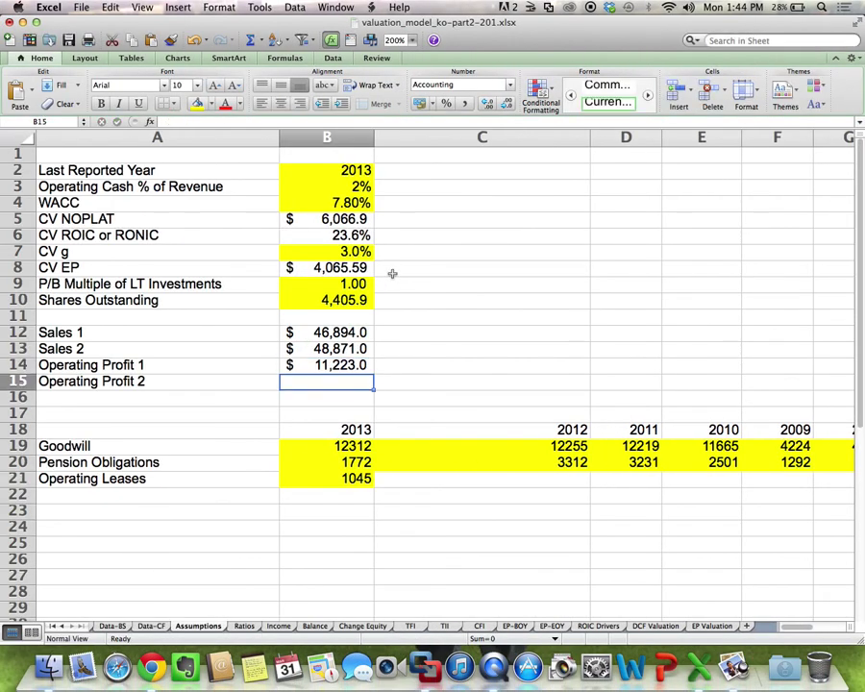
key(super+Tab)
click(316, 7)
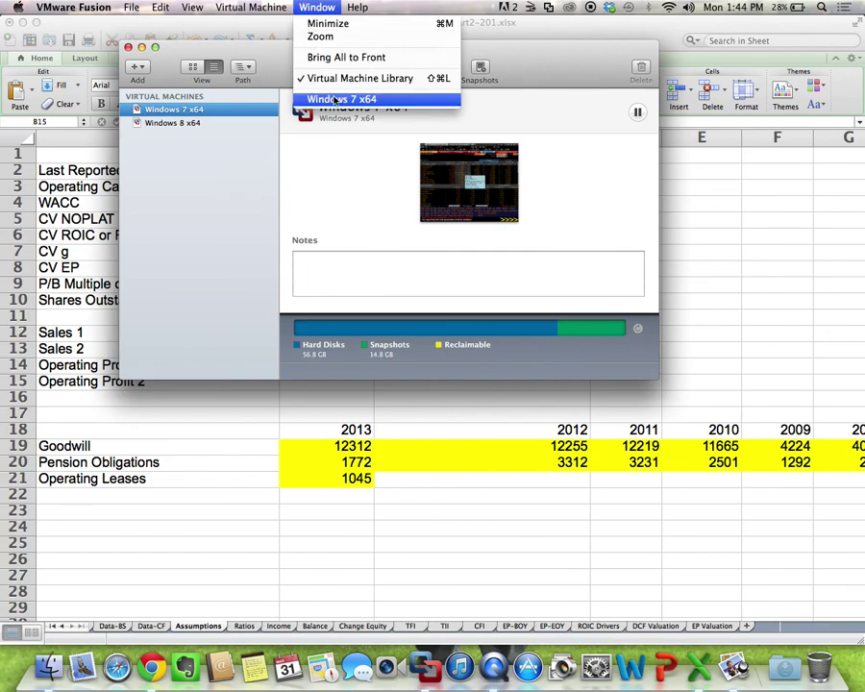
click(337, 99)
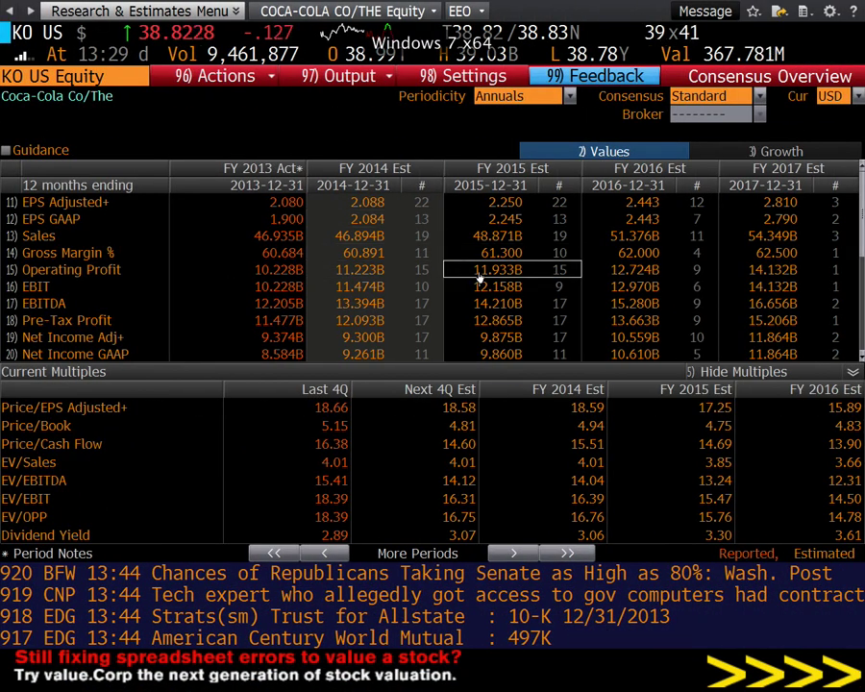
mouse_move(514, 275)
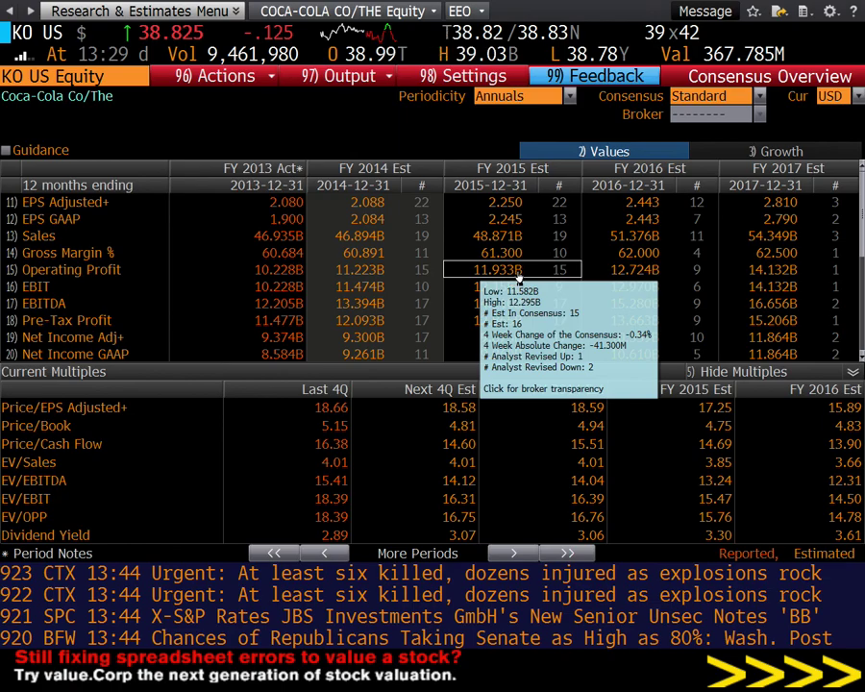
key(super+Tab)
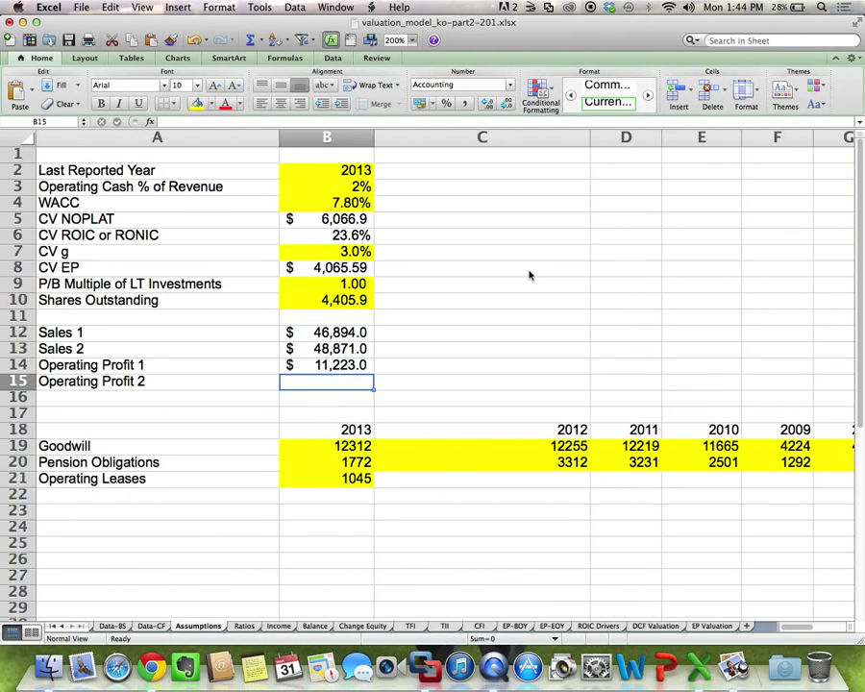
text(11,933)
key(Return)
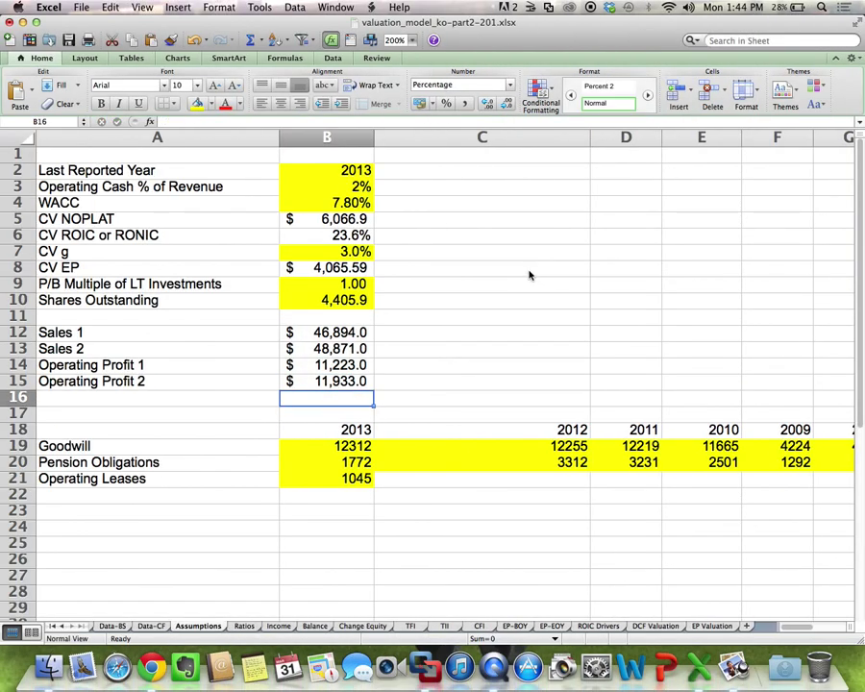
drag(361, 331, 355, 380)
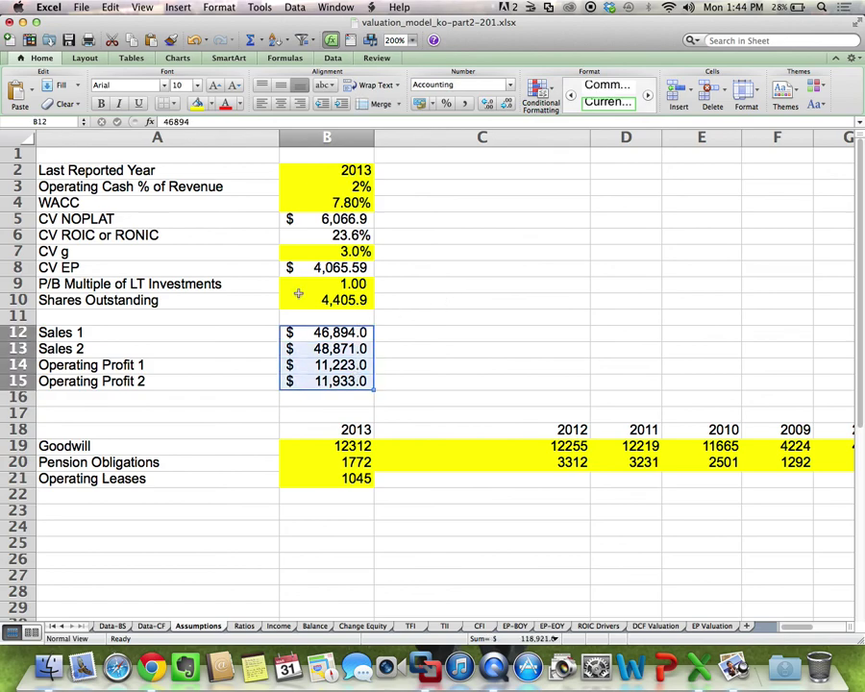
click(379, 296)
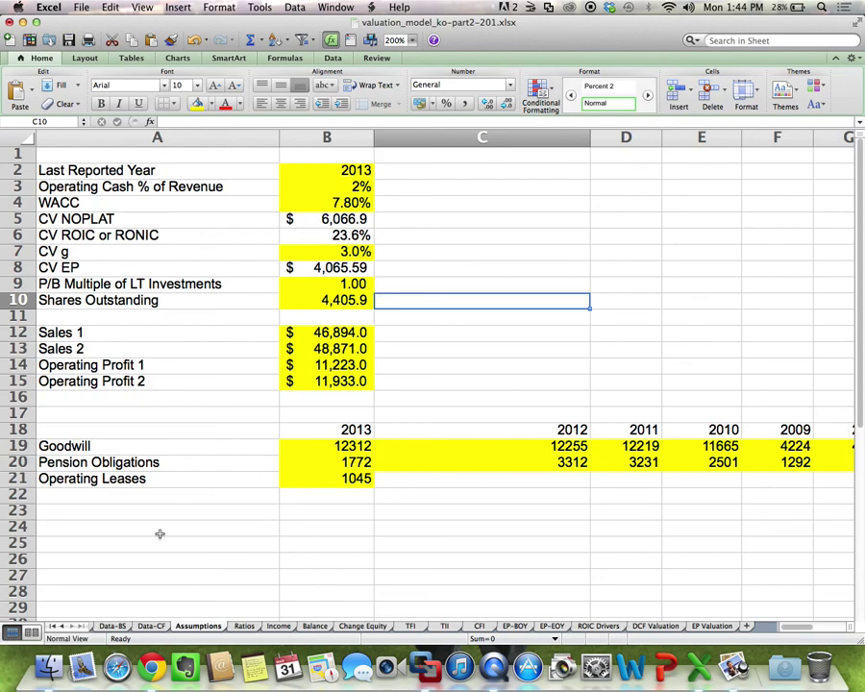
click(151, 670)
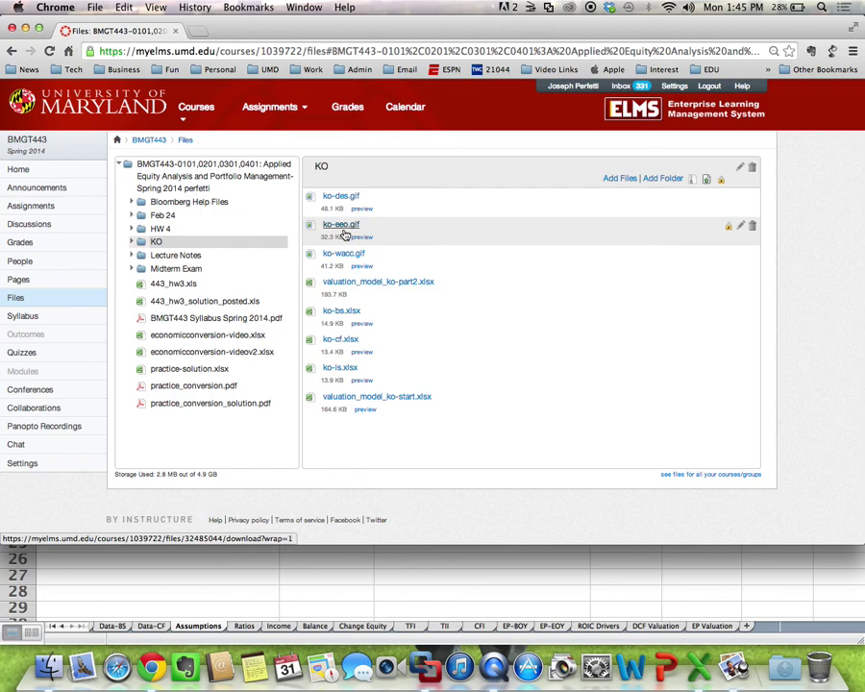
key(super+Tab)
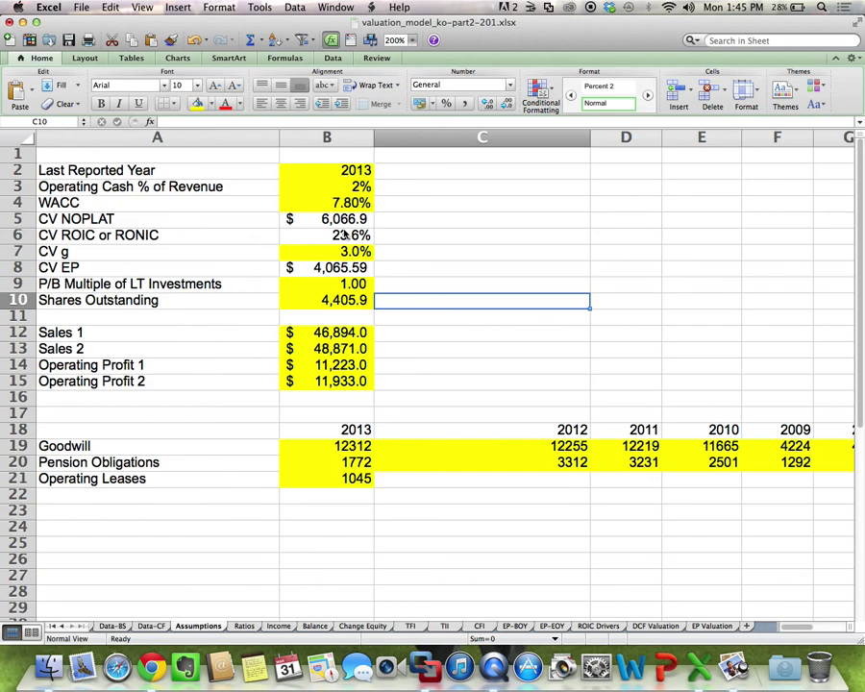
click(69, 42)
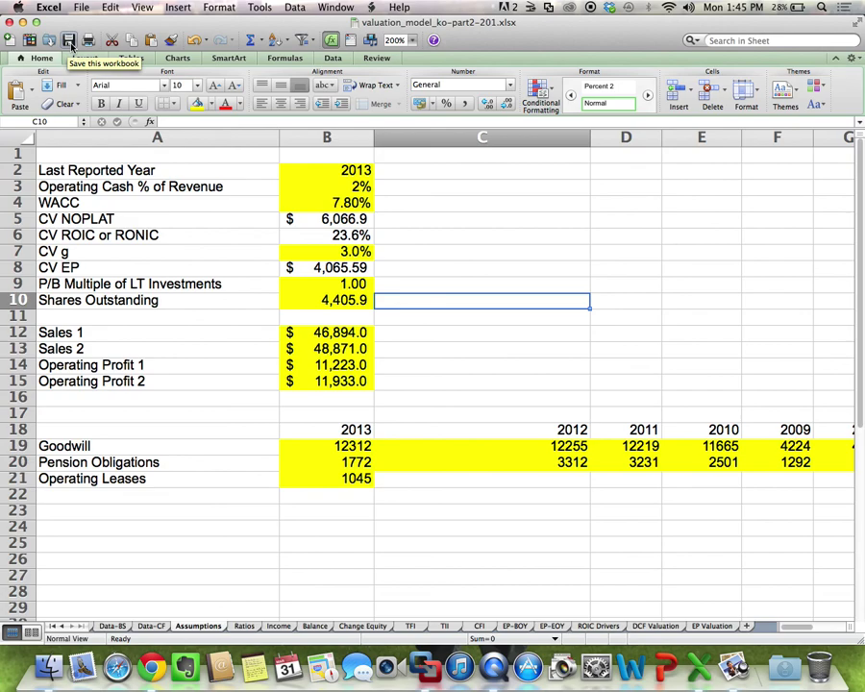
click(69, 42)
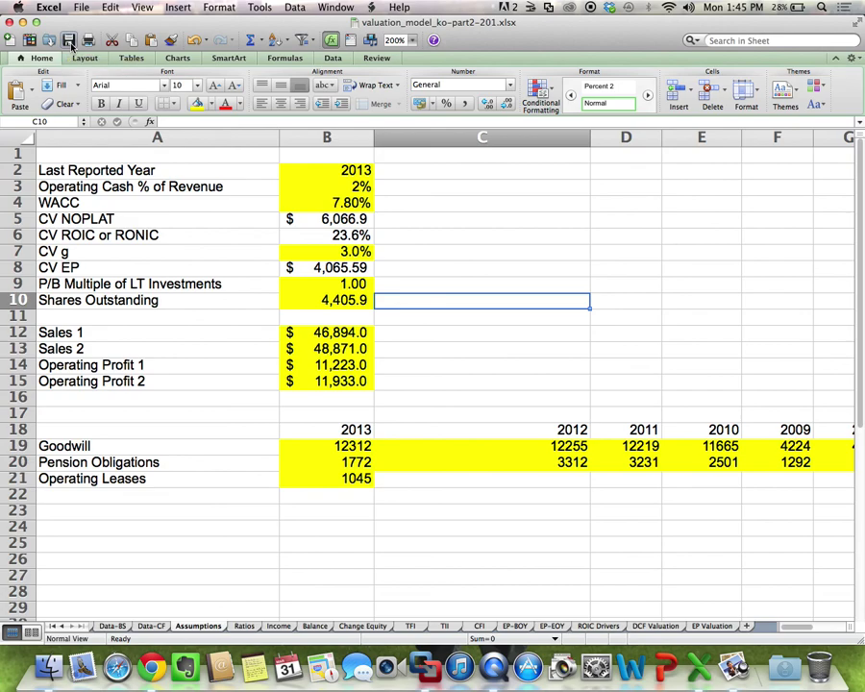